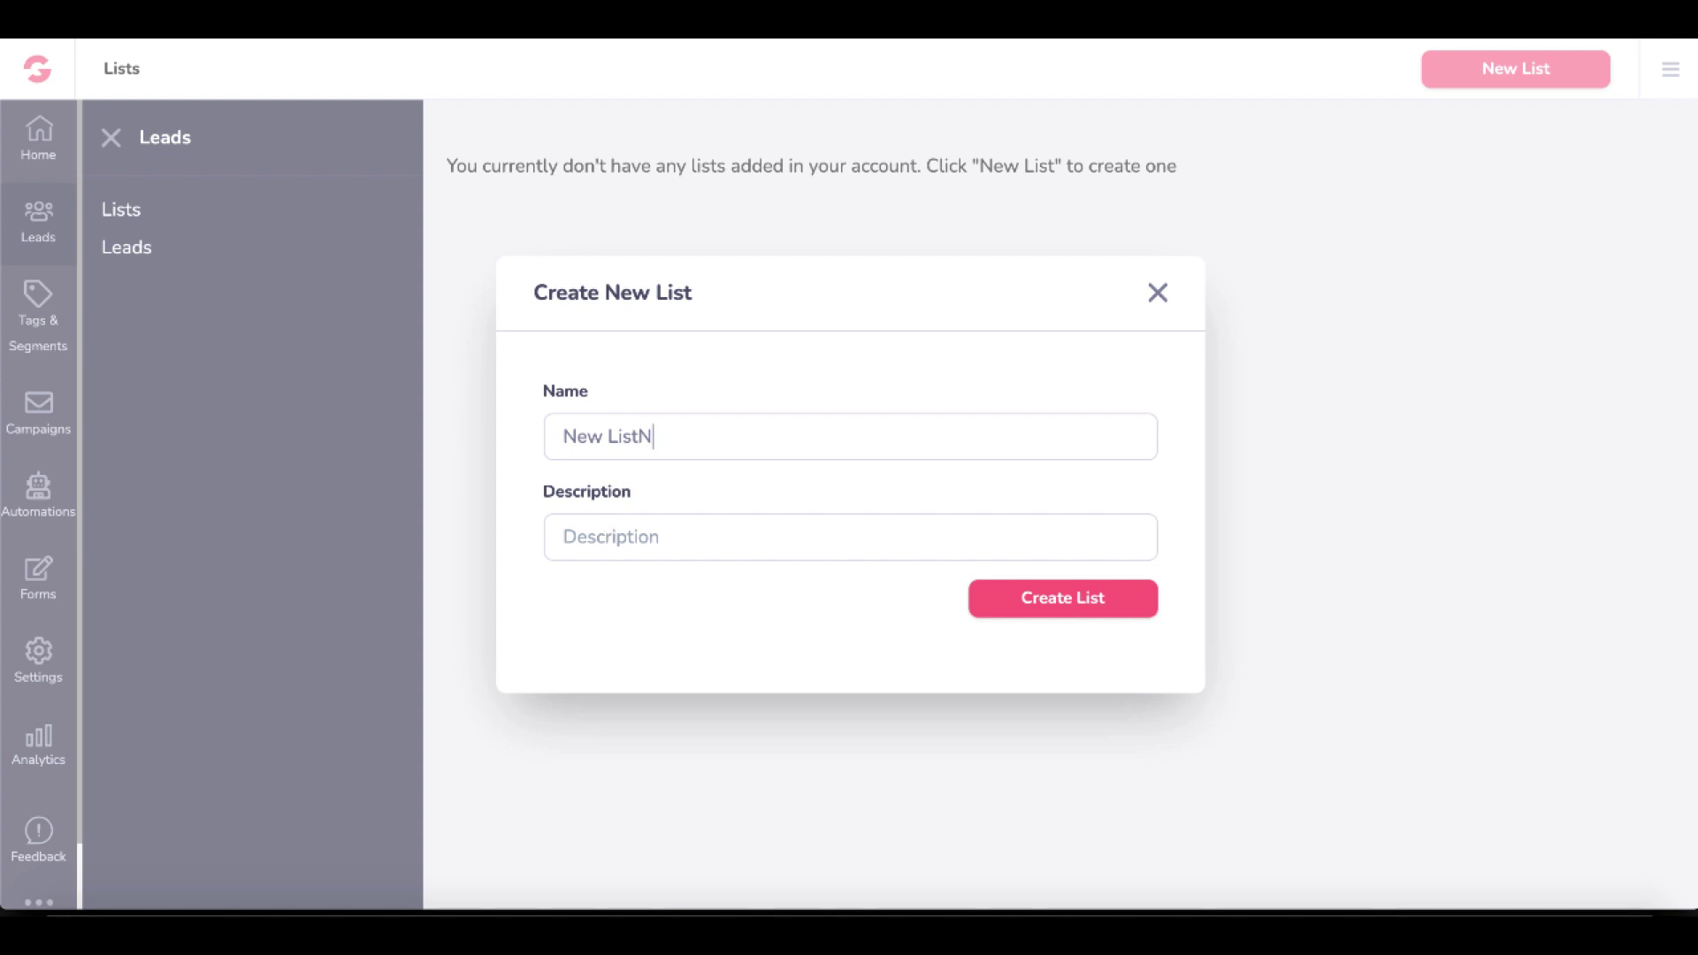
Create a list with the name New List and the description New List
{"action": "key", "text": "BackSpace"}
{"action": "key", "text": "Tab"}
{"action": "type", "text": "New List"}
{"action": "left_click", "coordinate": [1037, 613]}
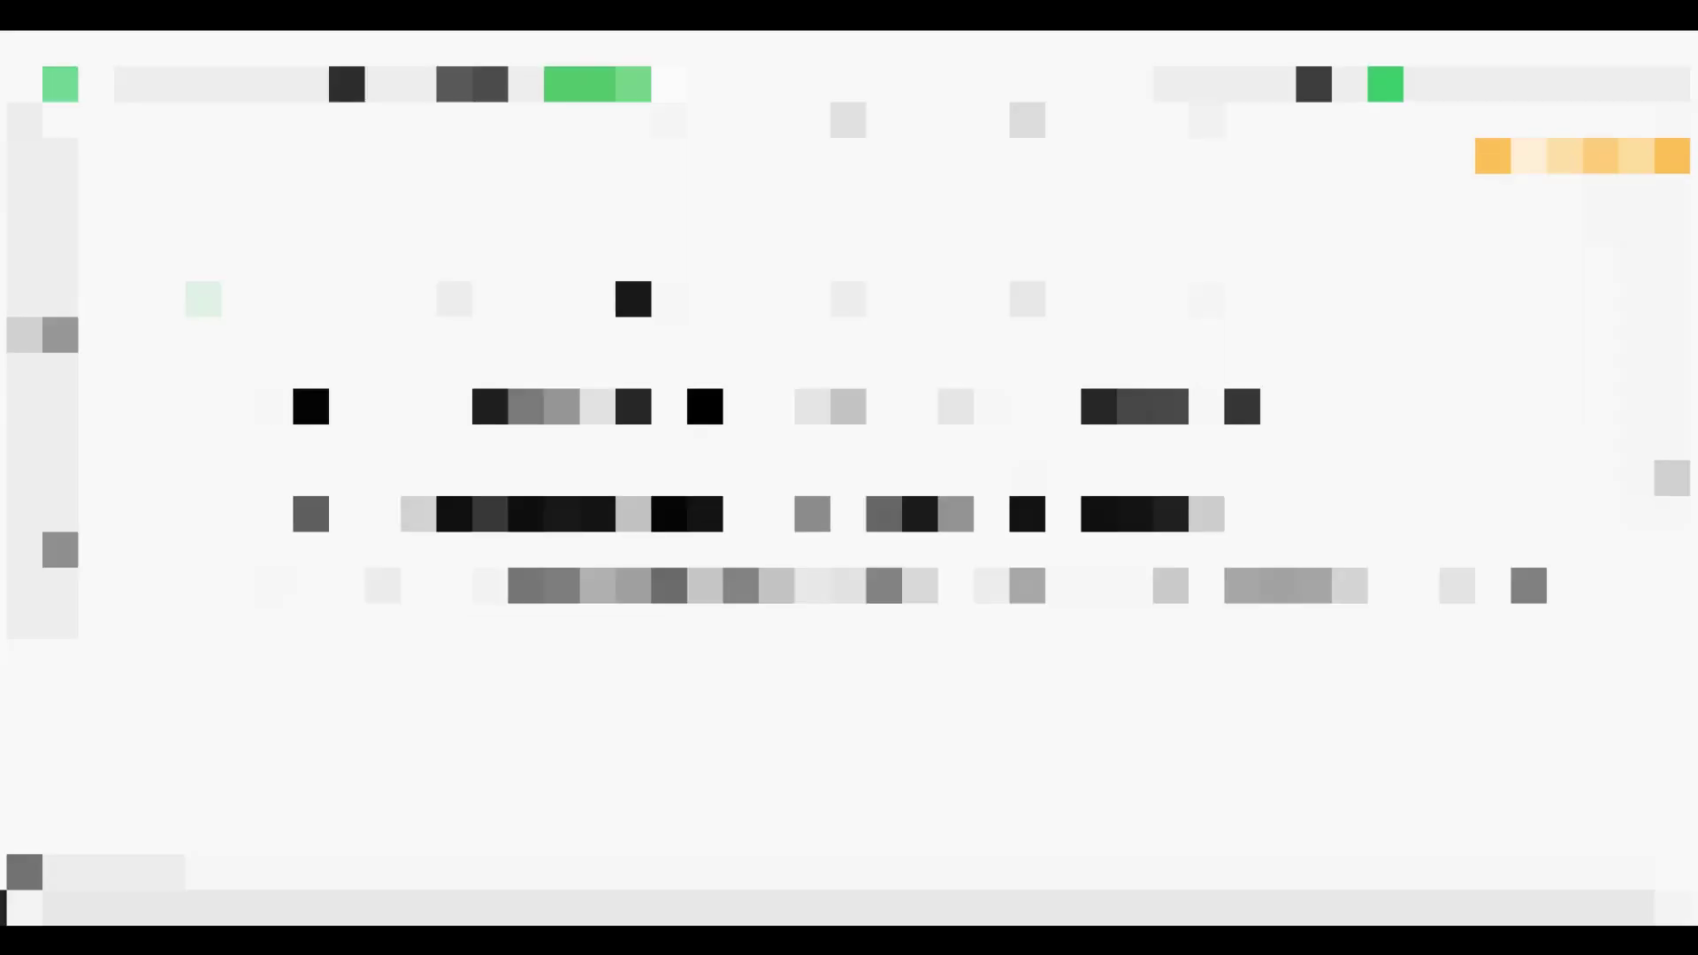
{"action": "left_click_drag", "start_coordinate": [418, 310], "coordinate": [721, 314]}
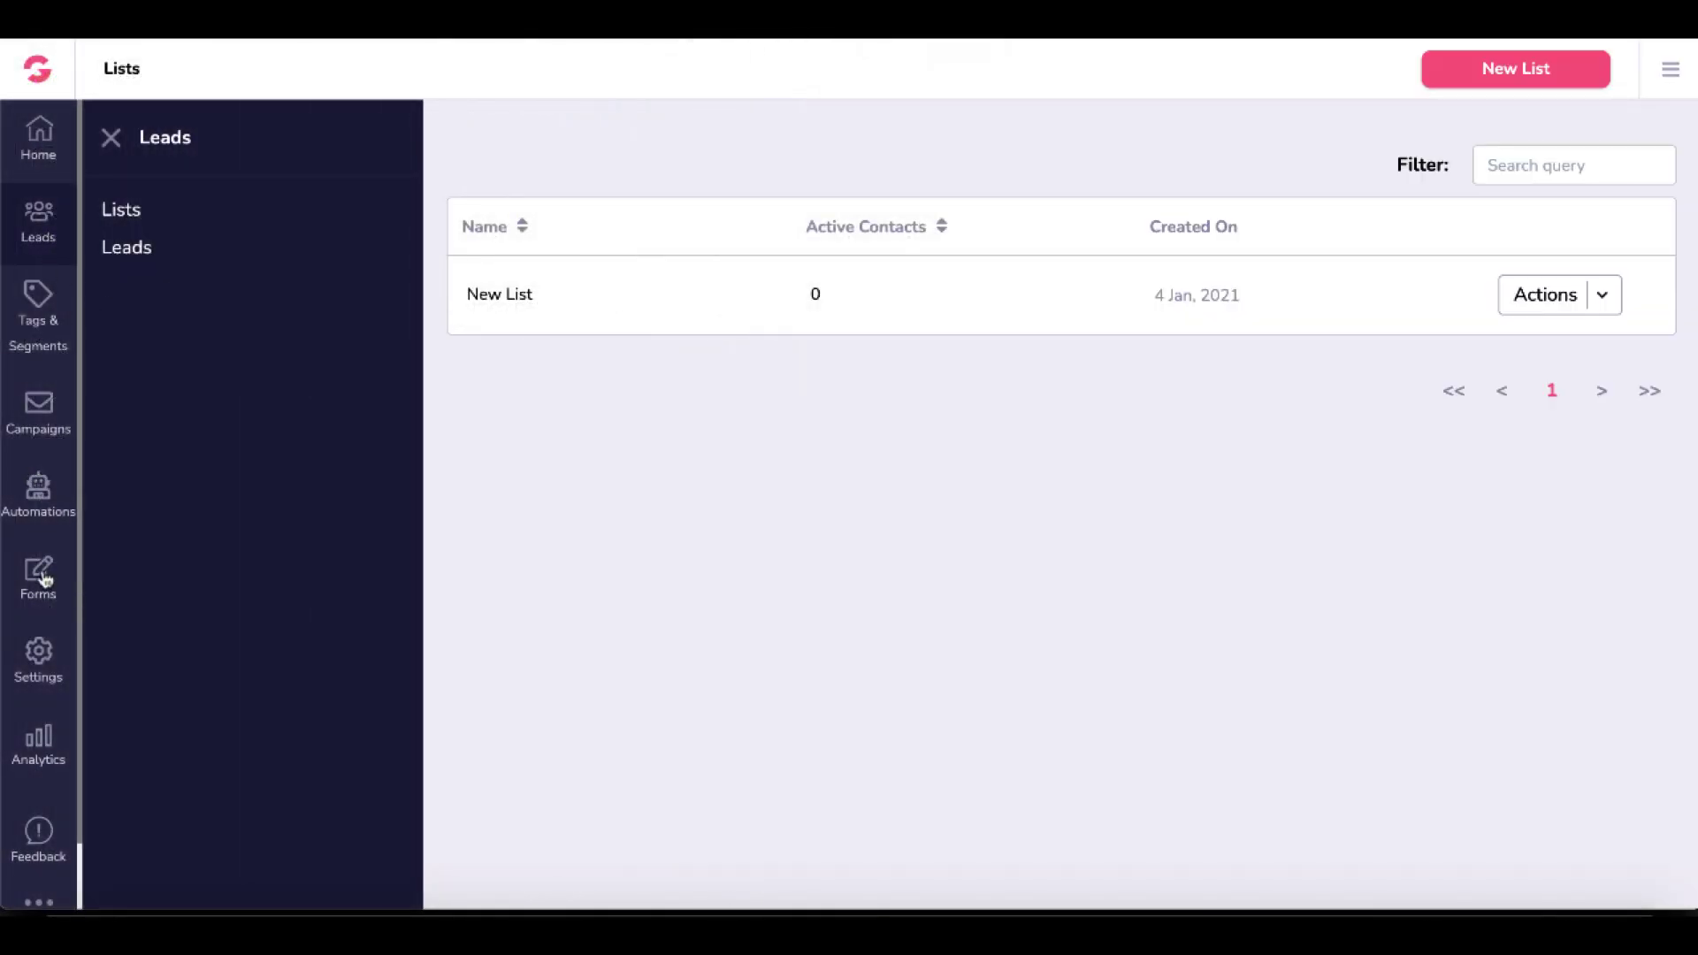
Create a new form named New List Form
{"action": "left_click", "coordinate": [44, 579]}
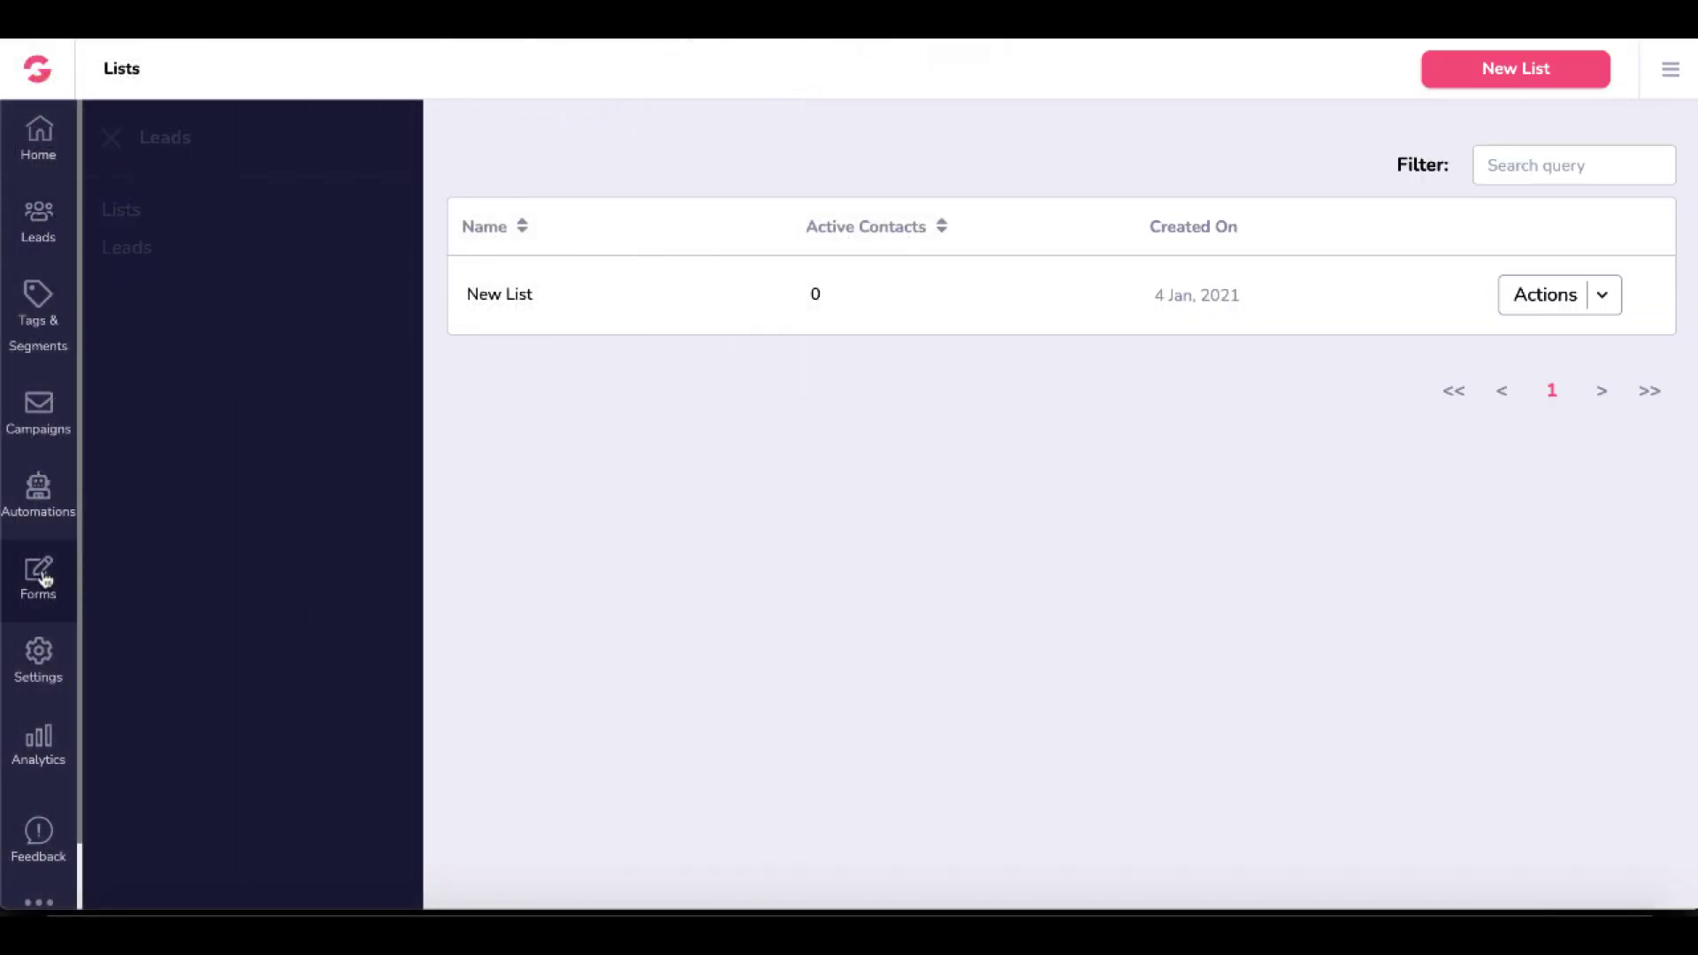
{"action": "left_click", "coordinate": [141, 216]}
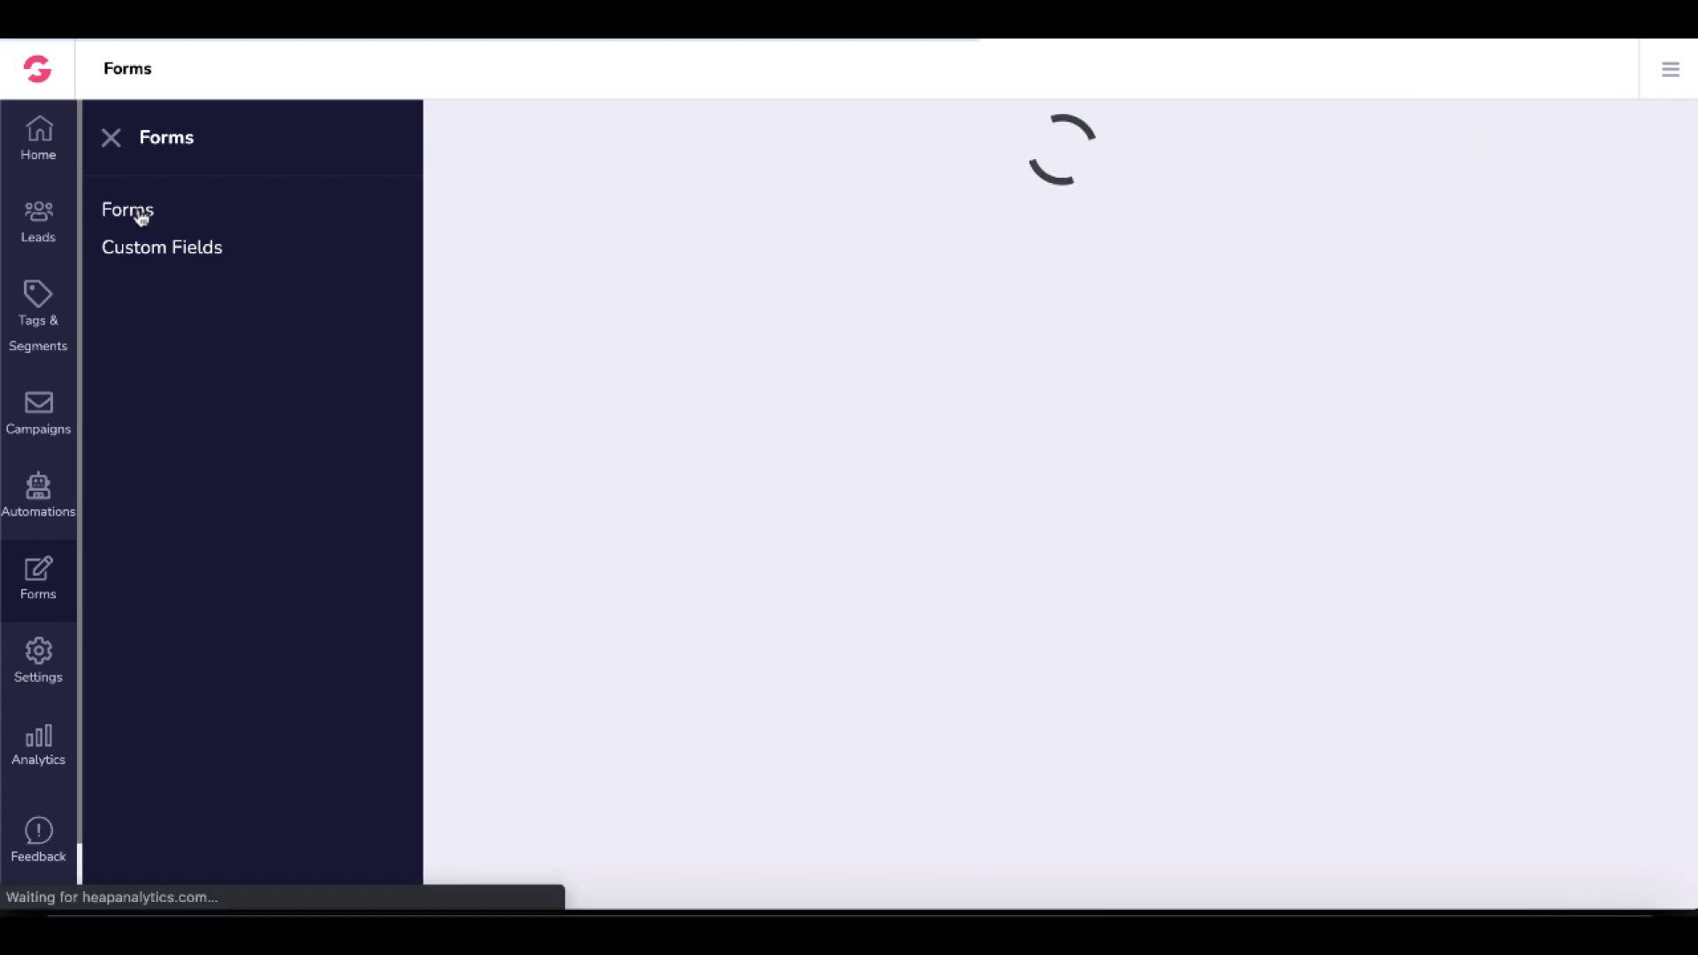
{"action": "left_click", "coordinate": [1493, 69]}
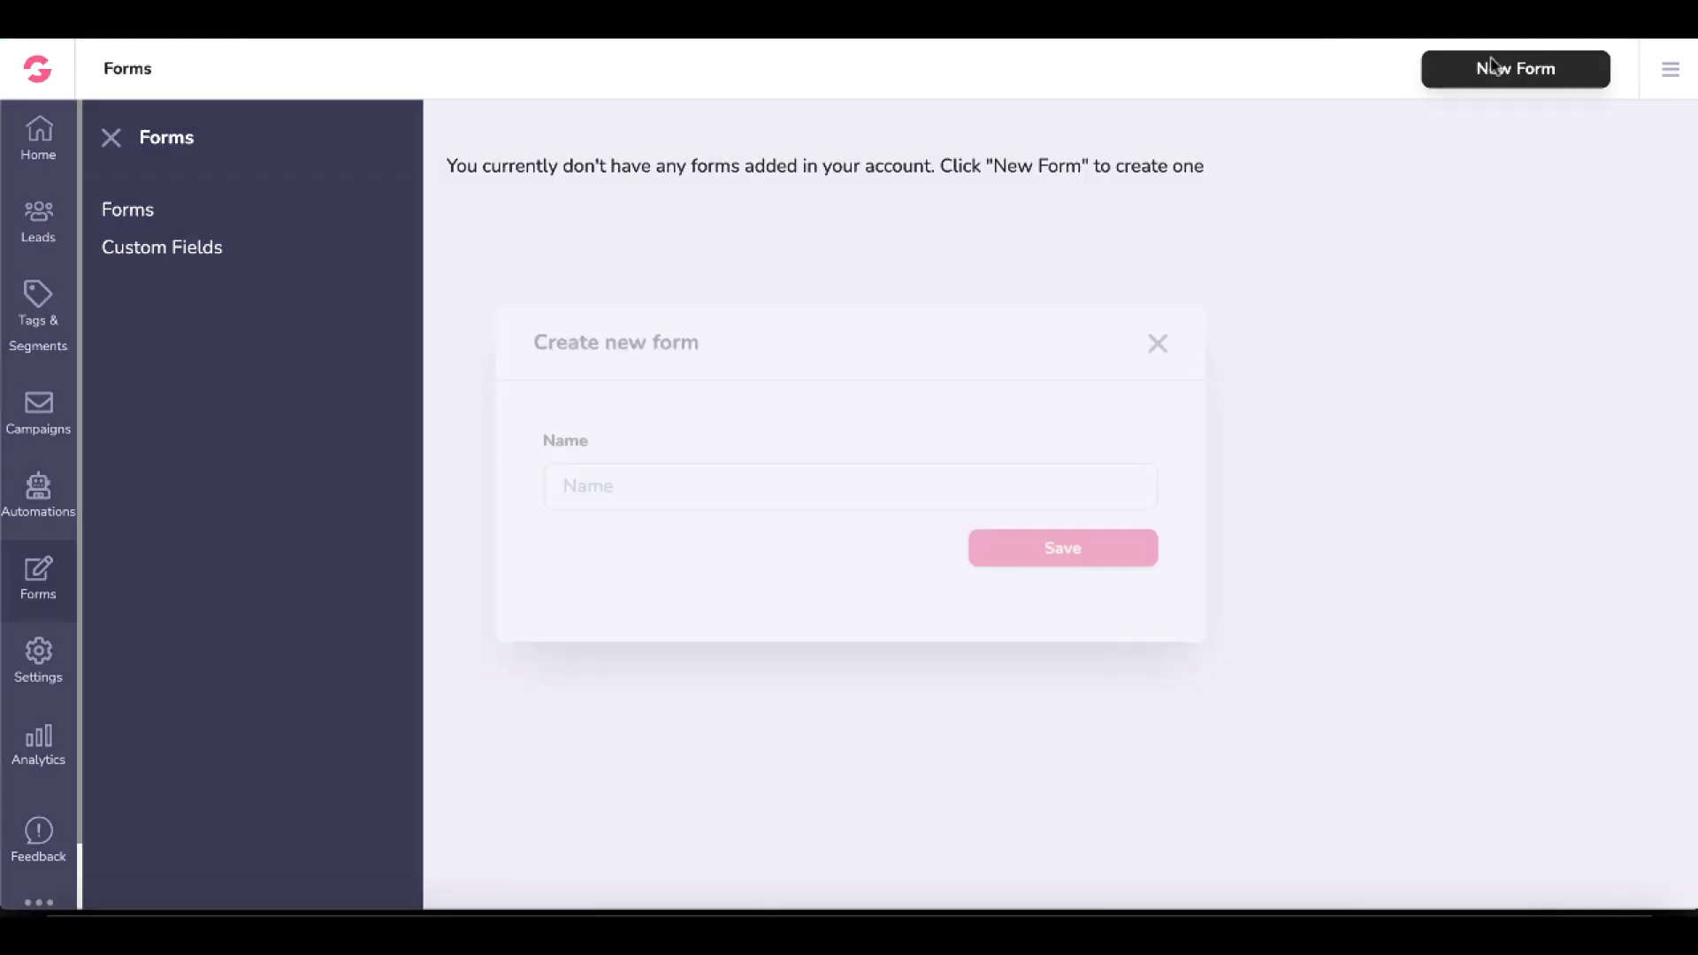
{"action": "left_click", "coordinate": [678, 485]}
{"action": "type", "text": "New List Form"}
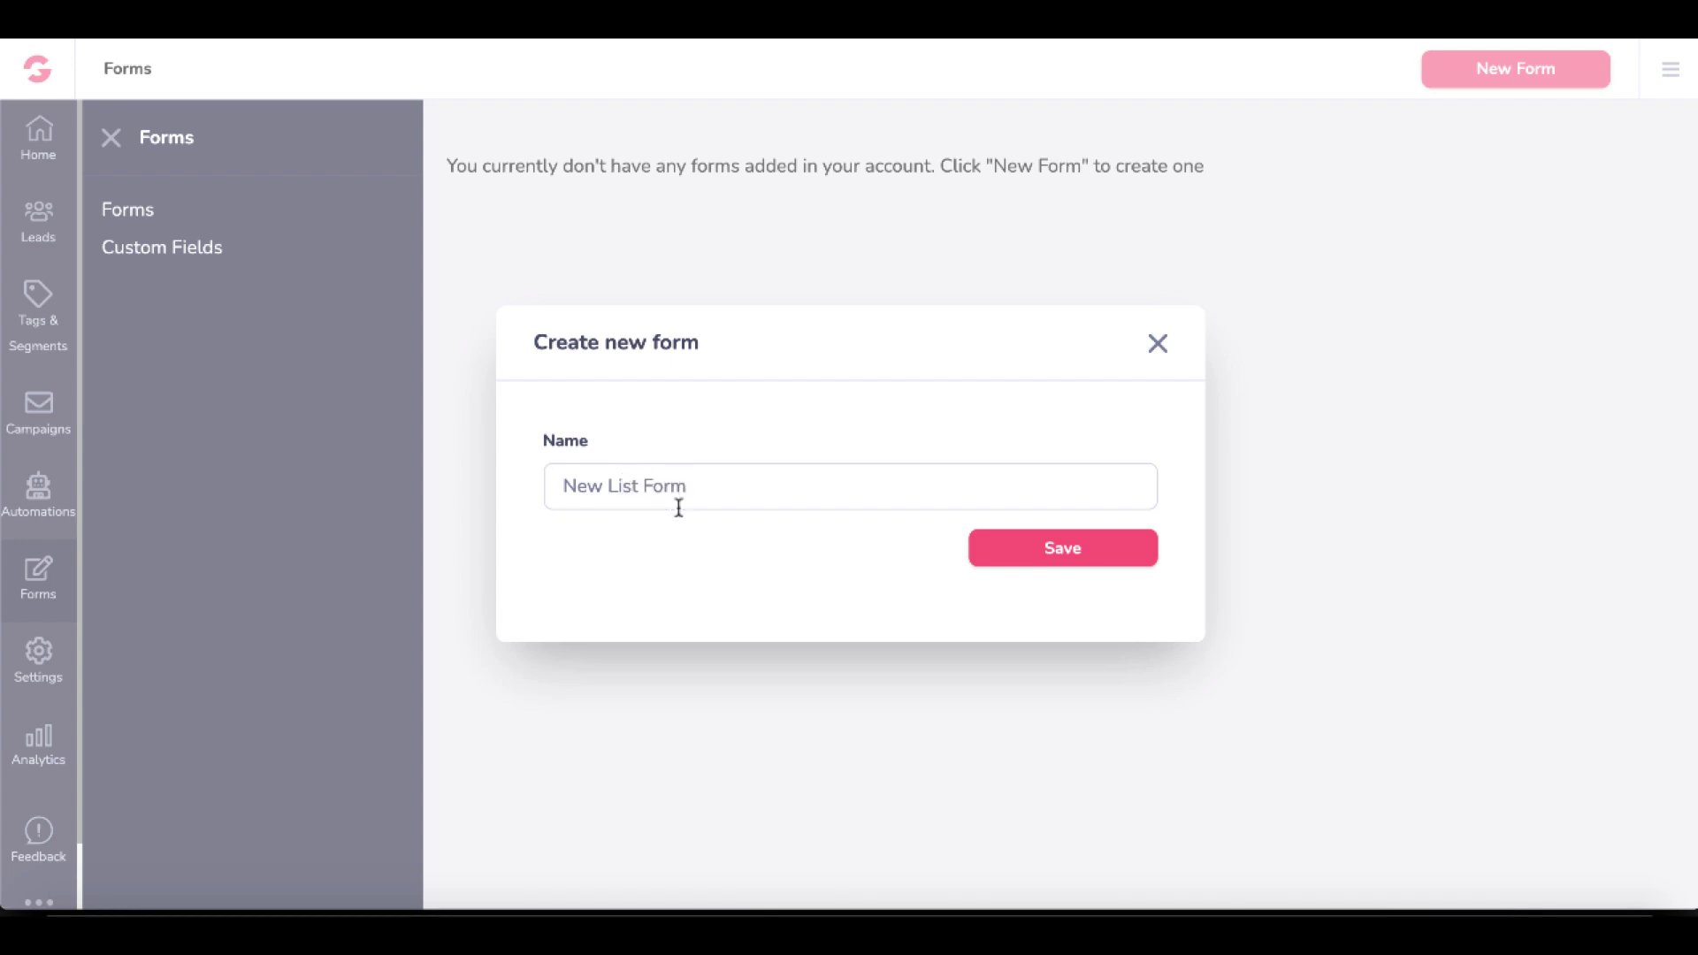
{"action": "left_click", "coordinate": [1016, 553]}
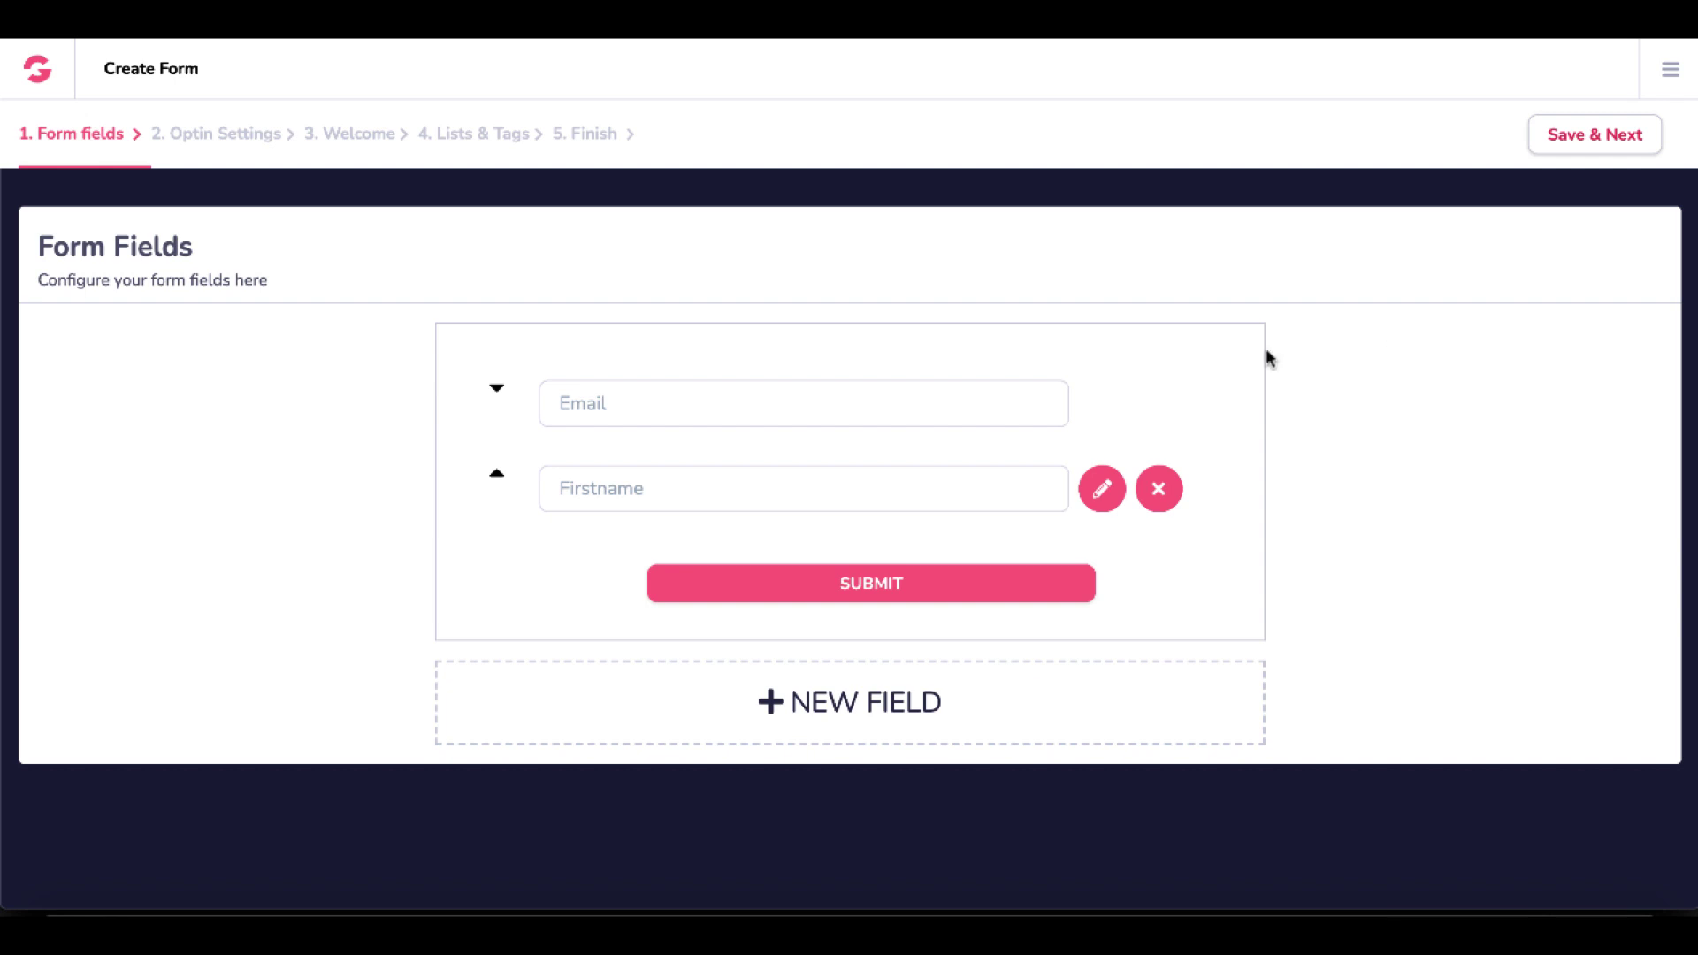
{"action": "left_click", "coordinate": [1585, 135]}
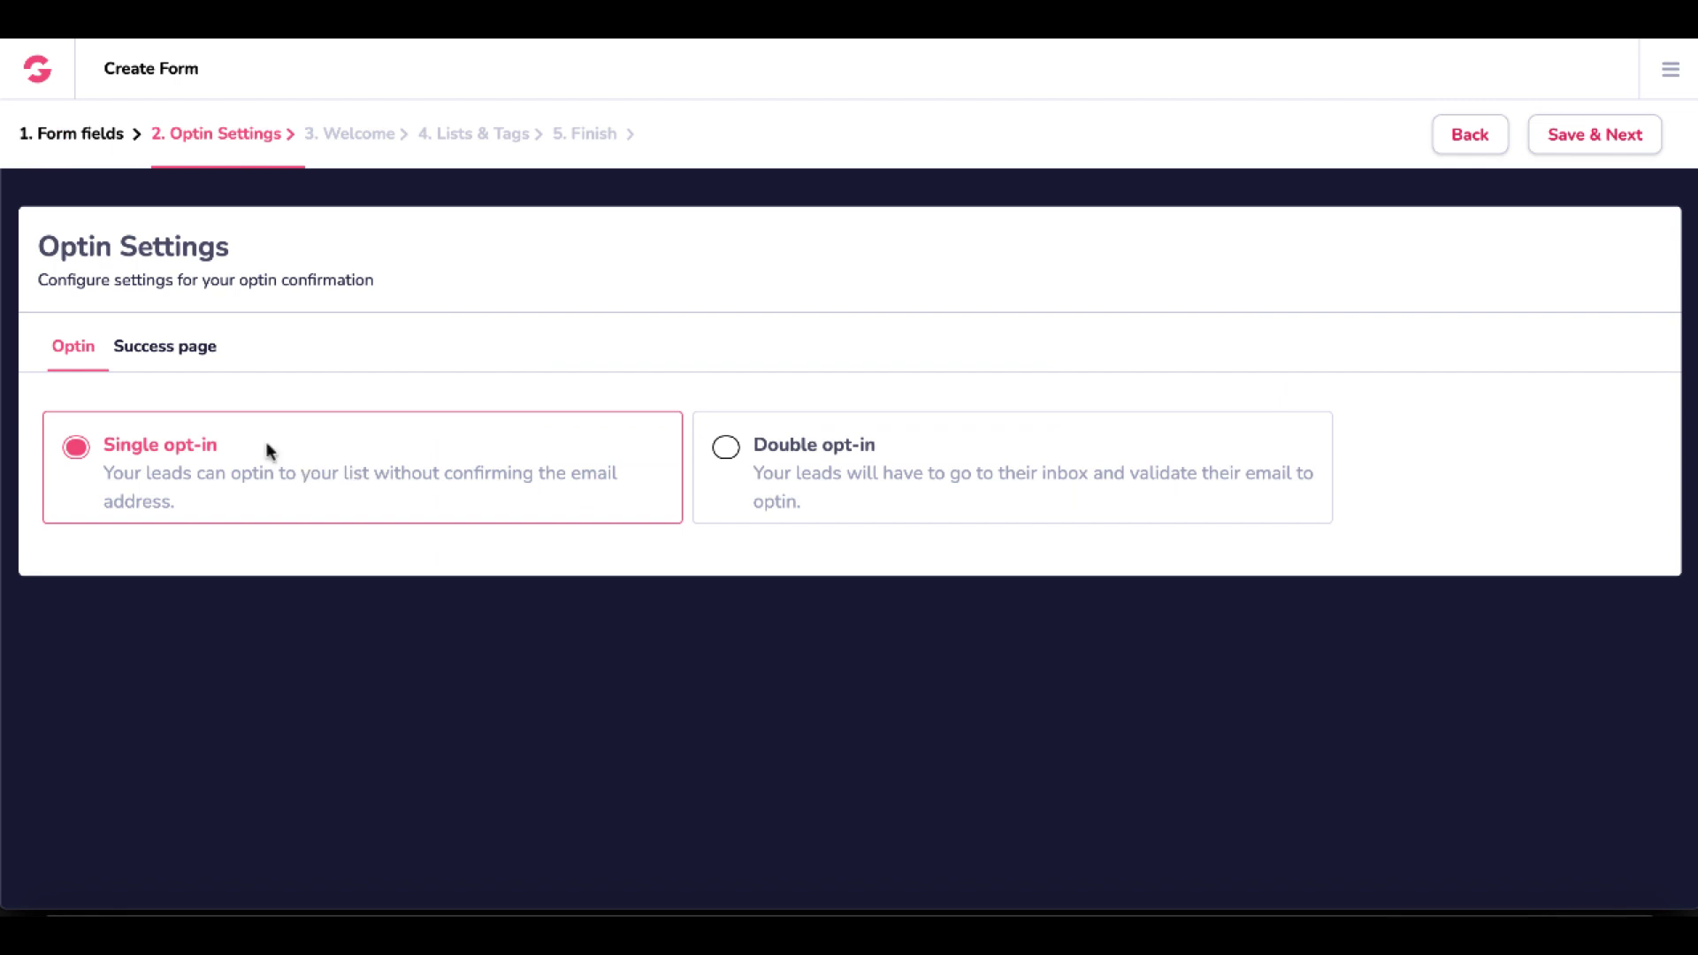
{"action": "left_click", "coordinate": [188, 356]}
{"action": "left_click", "coordinate": [153, 451]}
{"action": "double_click", "coordinate": [153, 451]}
{"action": "key", "text": "ctrl+a"}
{"action": "type", "text": "https://30minutemarketing.net"}
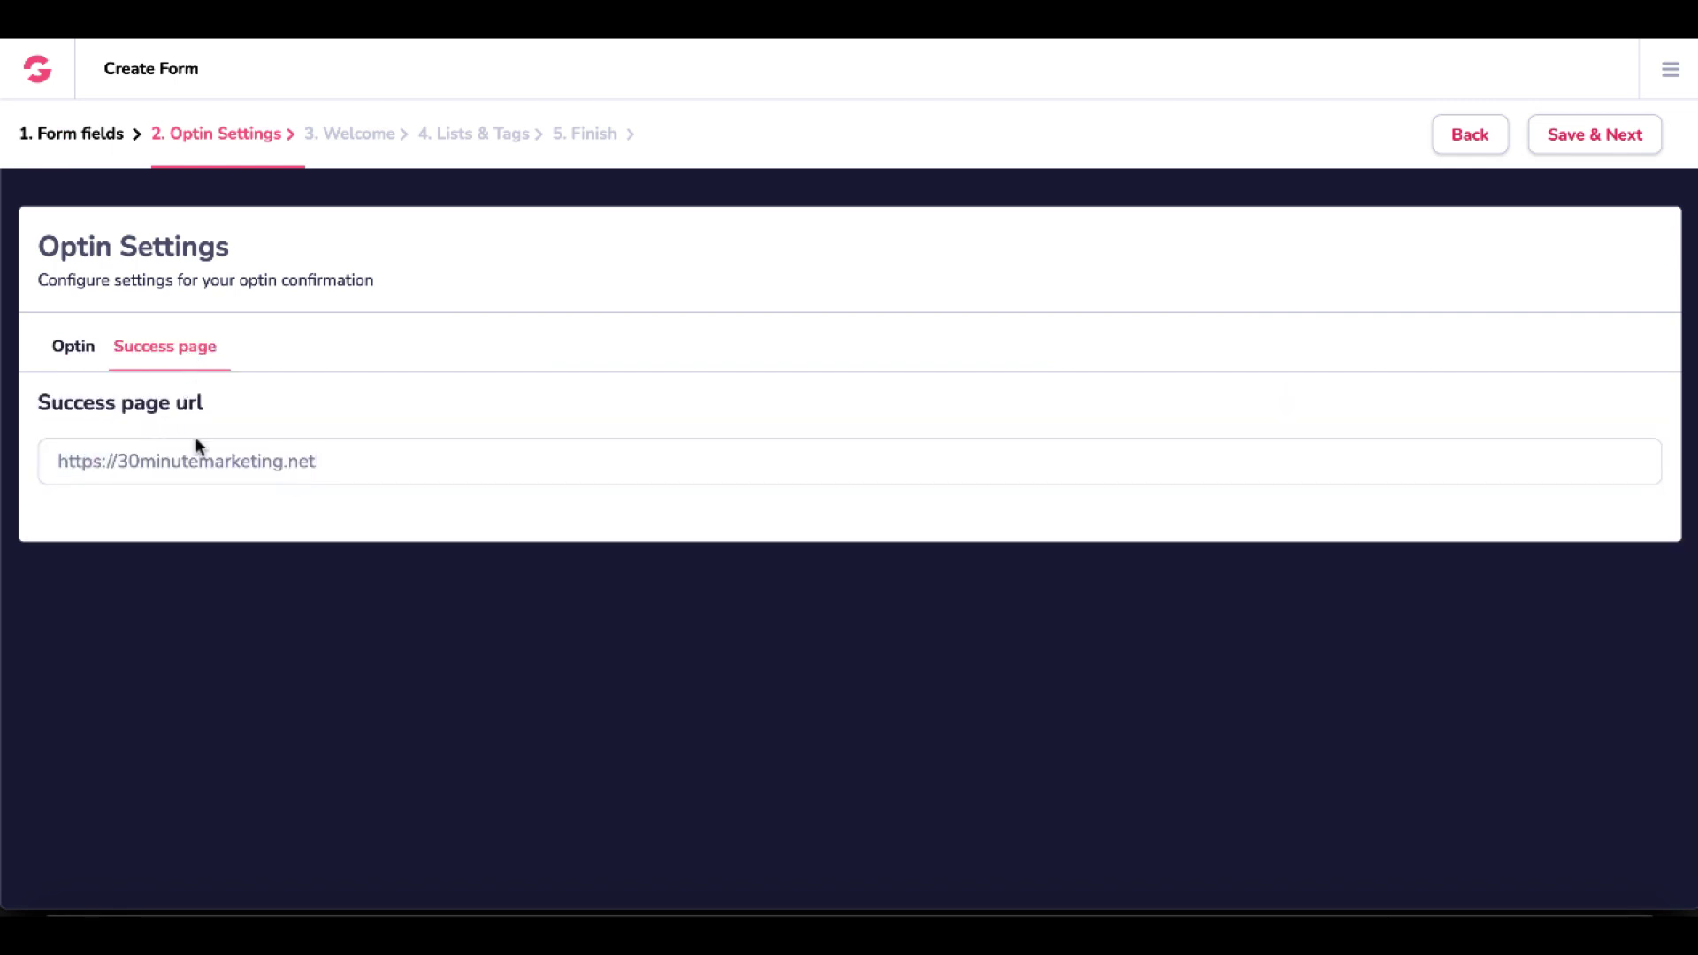
{"action": "left_click", "coordinate": [1594, 134]}
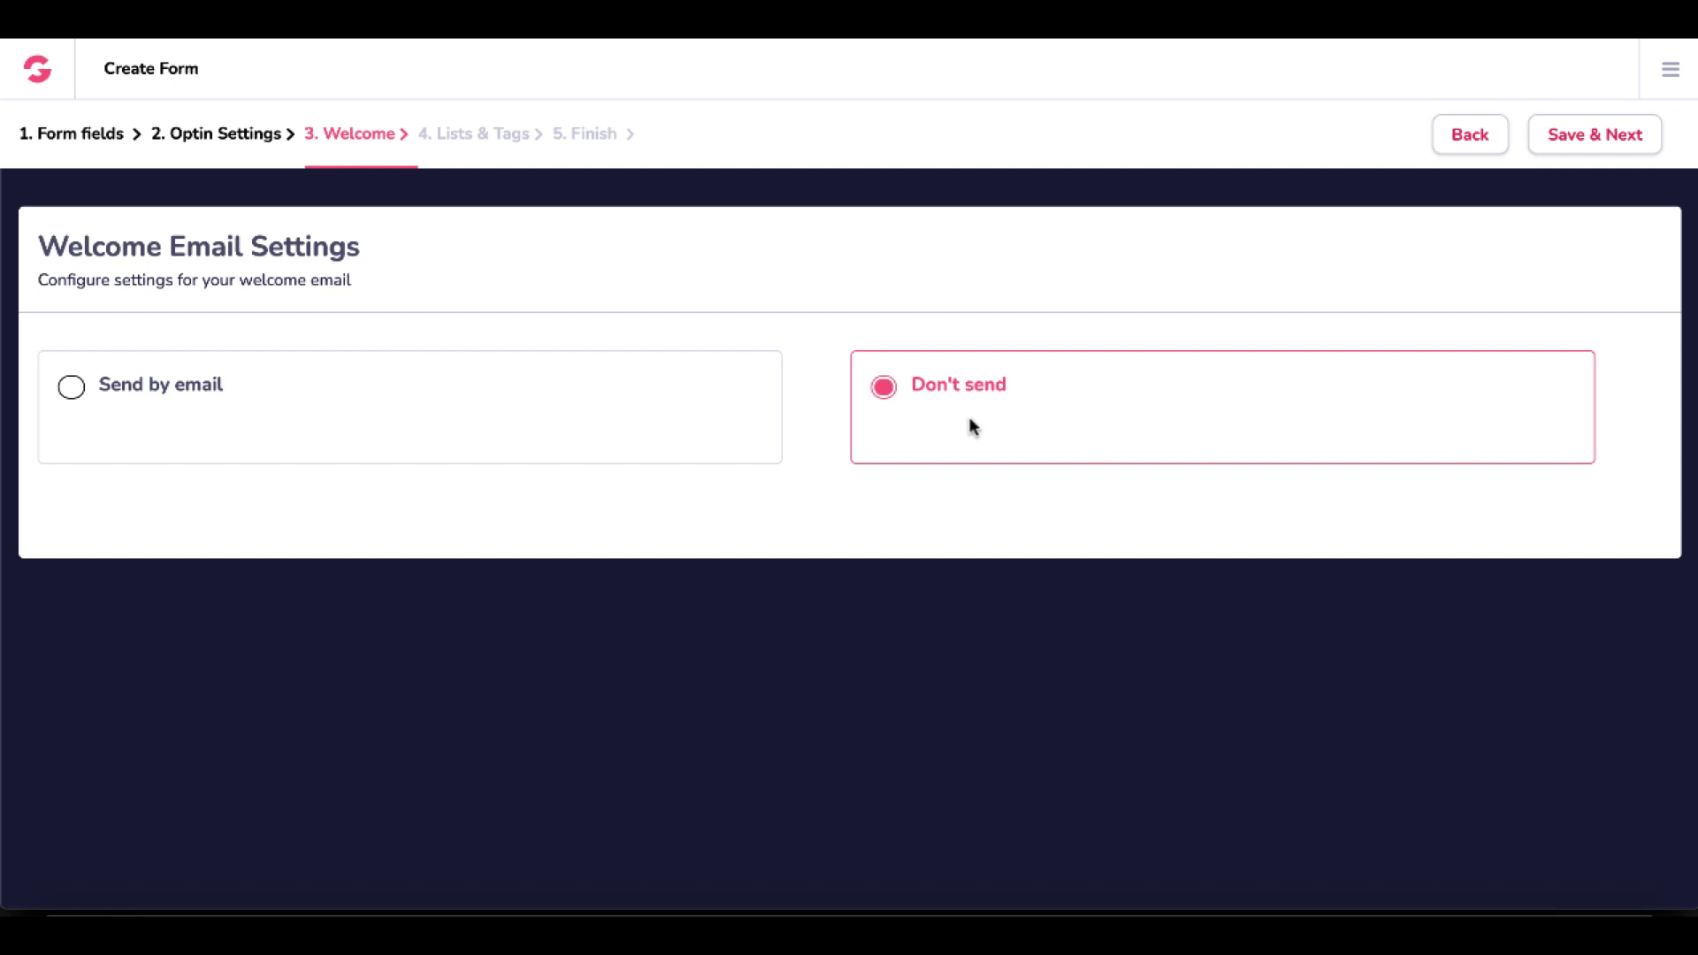
Keep the welcome email set to Don't send and subscribe the form's leads to New List
{"action": "left_click", "coordinate": [1592, 141]}
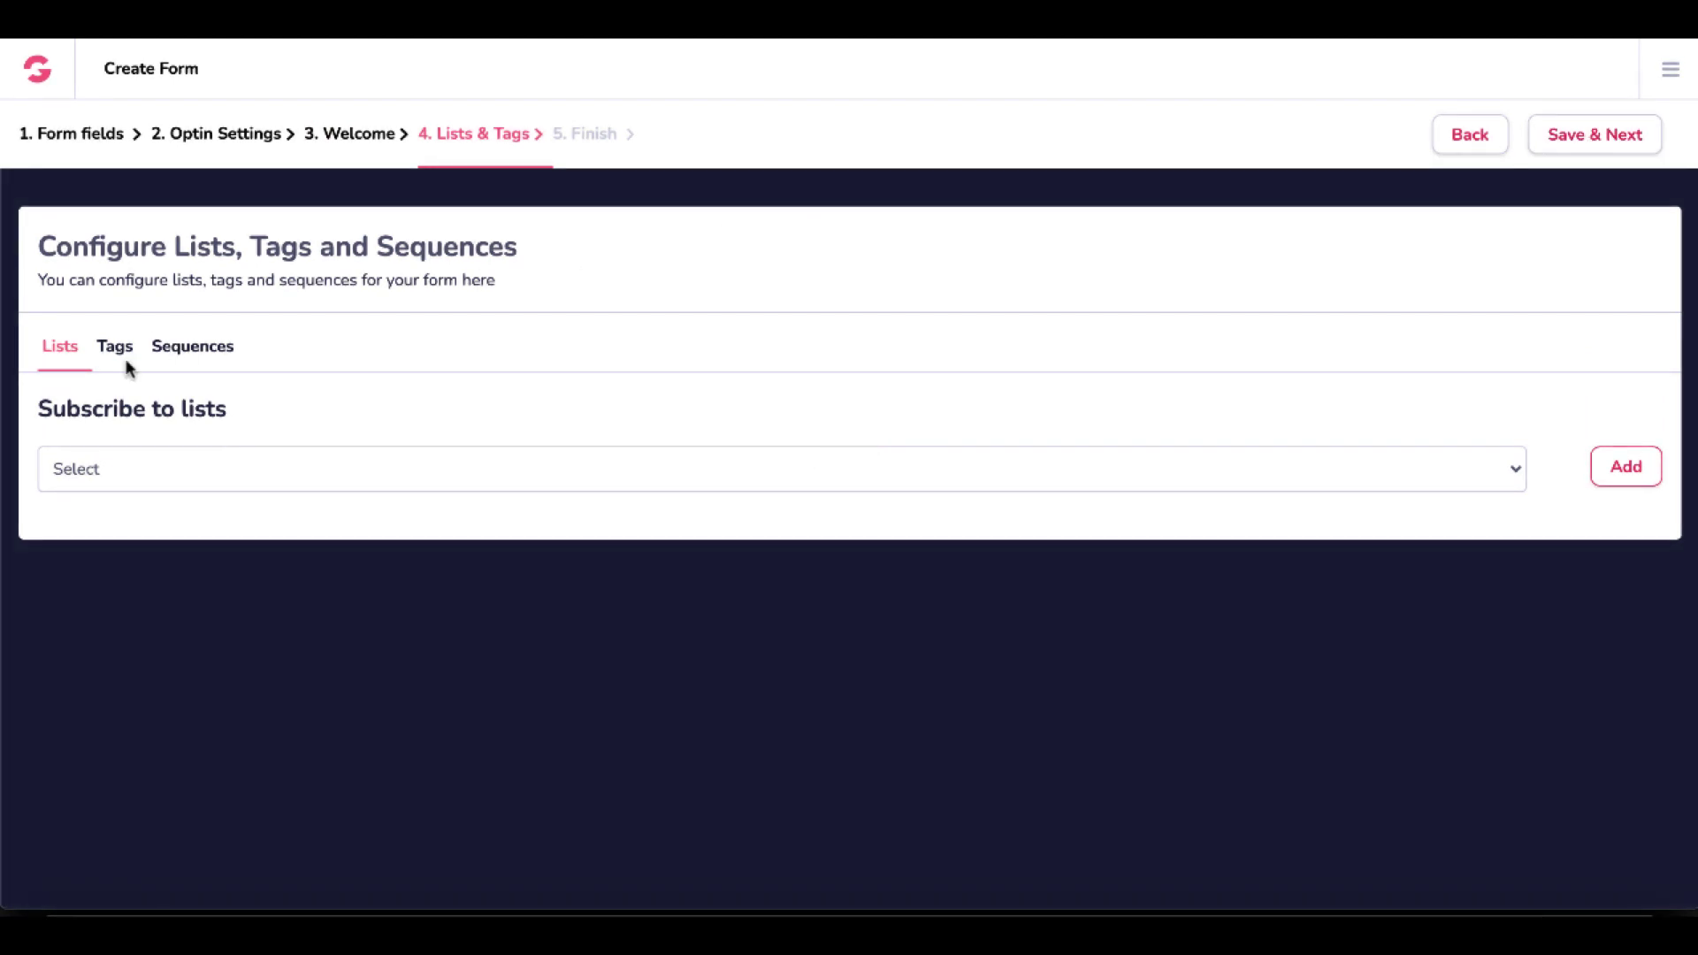
{"action": "left_click", "coordinate": [113, 486]}
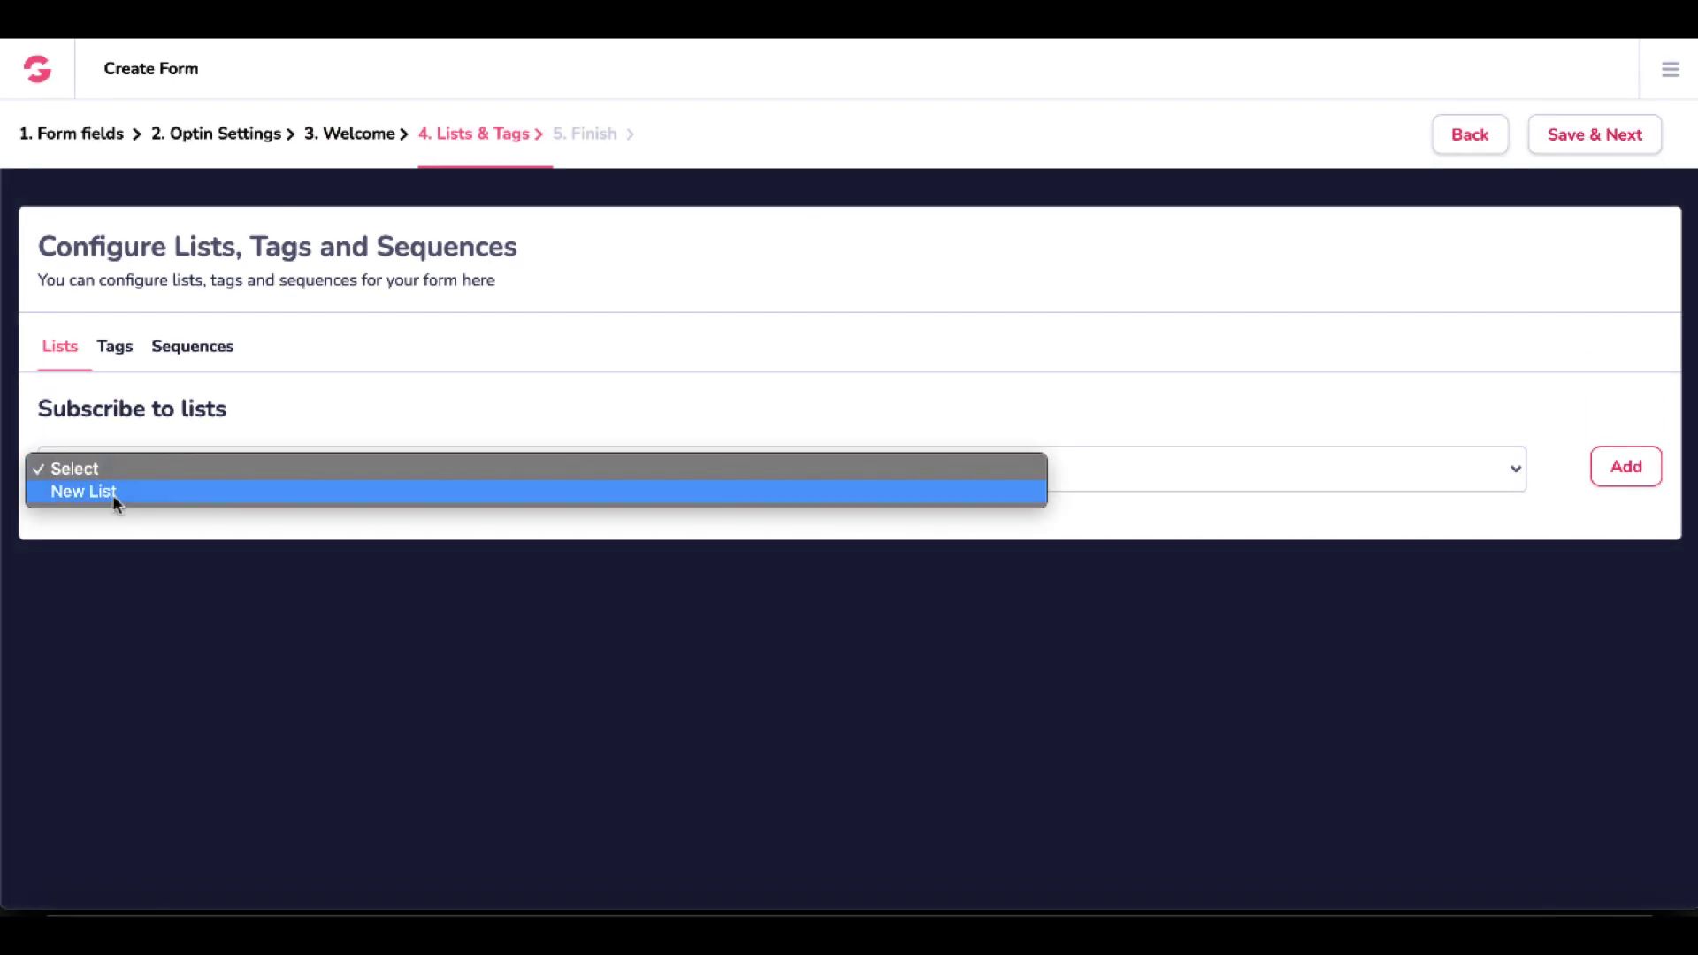
{"action": "left_click", "coordinate": [113, 497]}
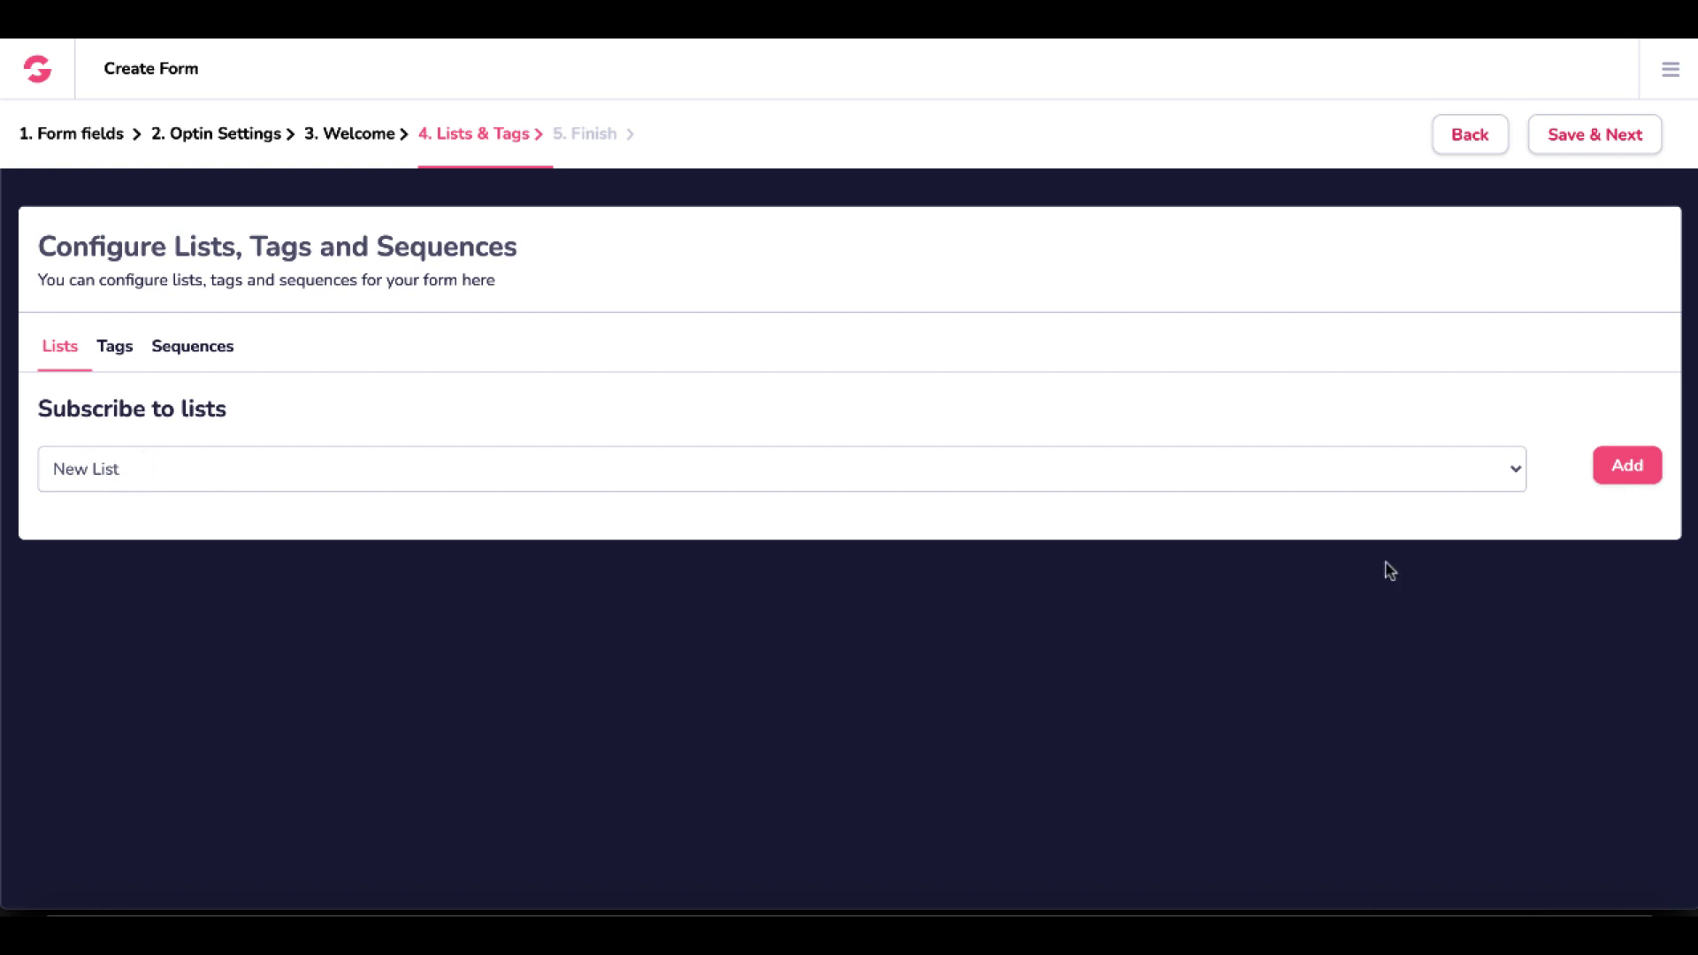
{"action": "left_click", "coordinate": [1628, 469]}
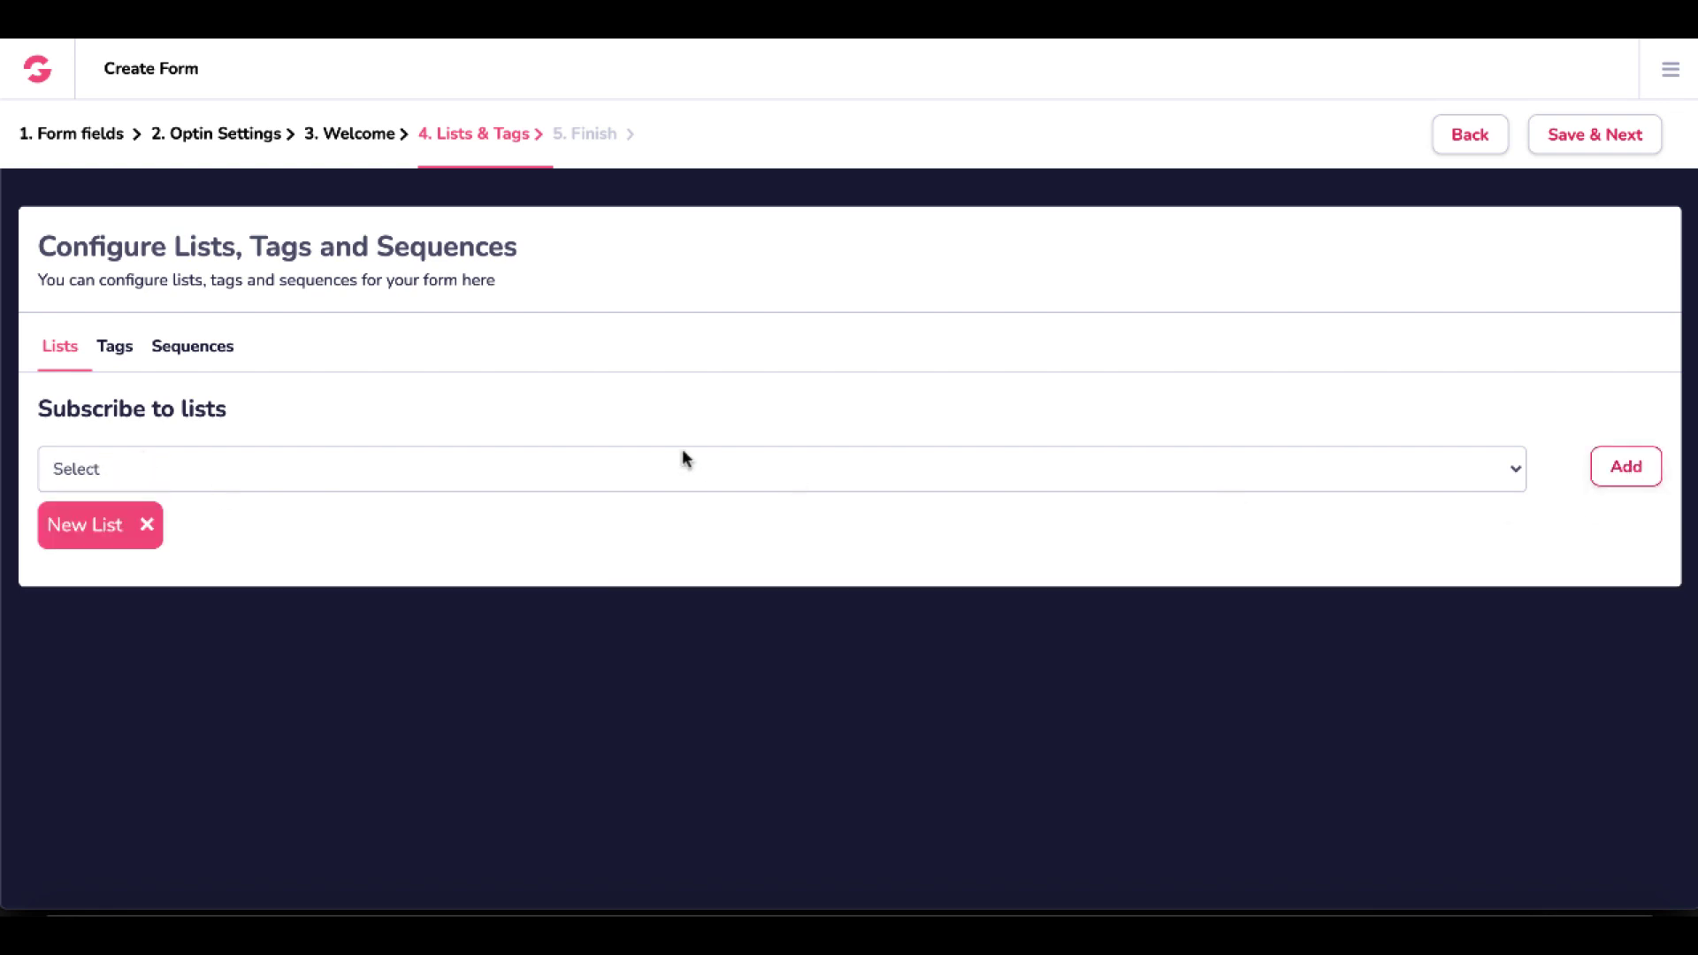
Leave the form without tags and choose Don't subscribe to any sequence
{"action": "left_click", "coordinate": [114, 347]}
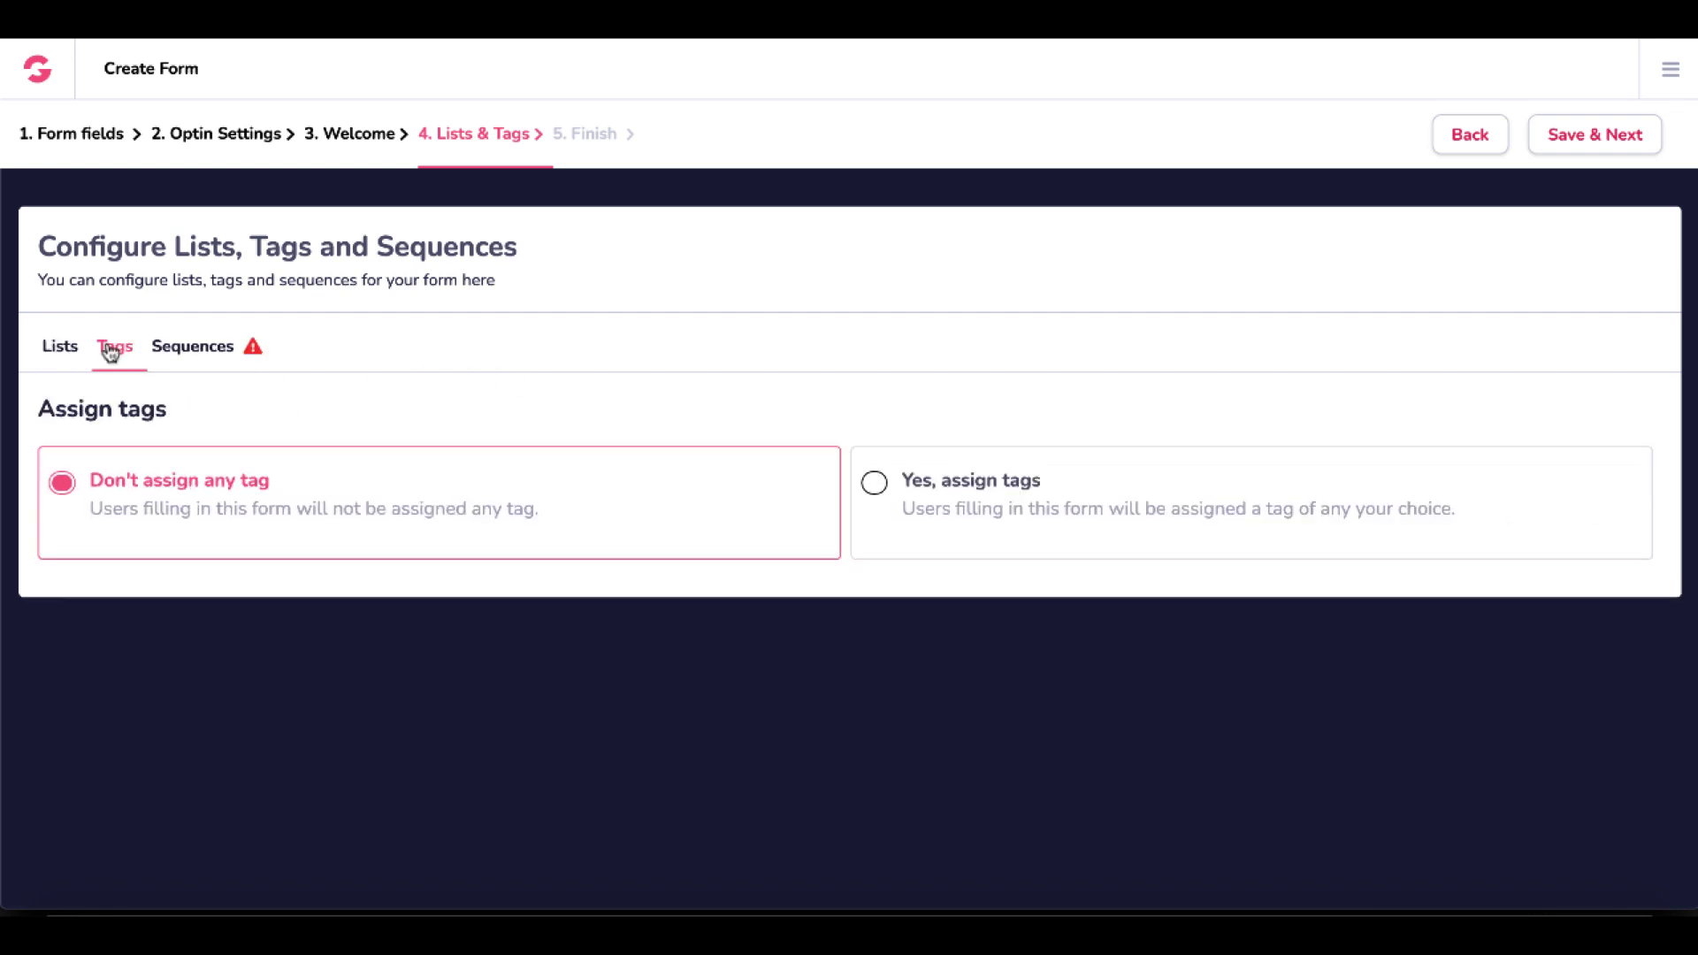
{"action": "left_click", "coordinate": [194, 347]}
{"action": "left_click", "coordinate": [468, 510]}
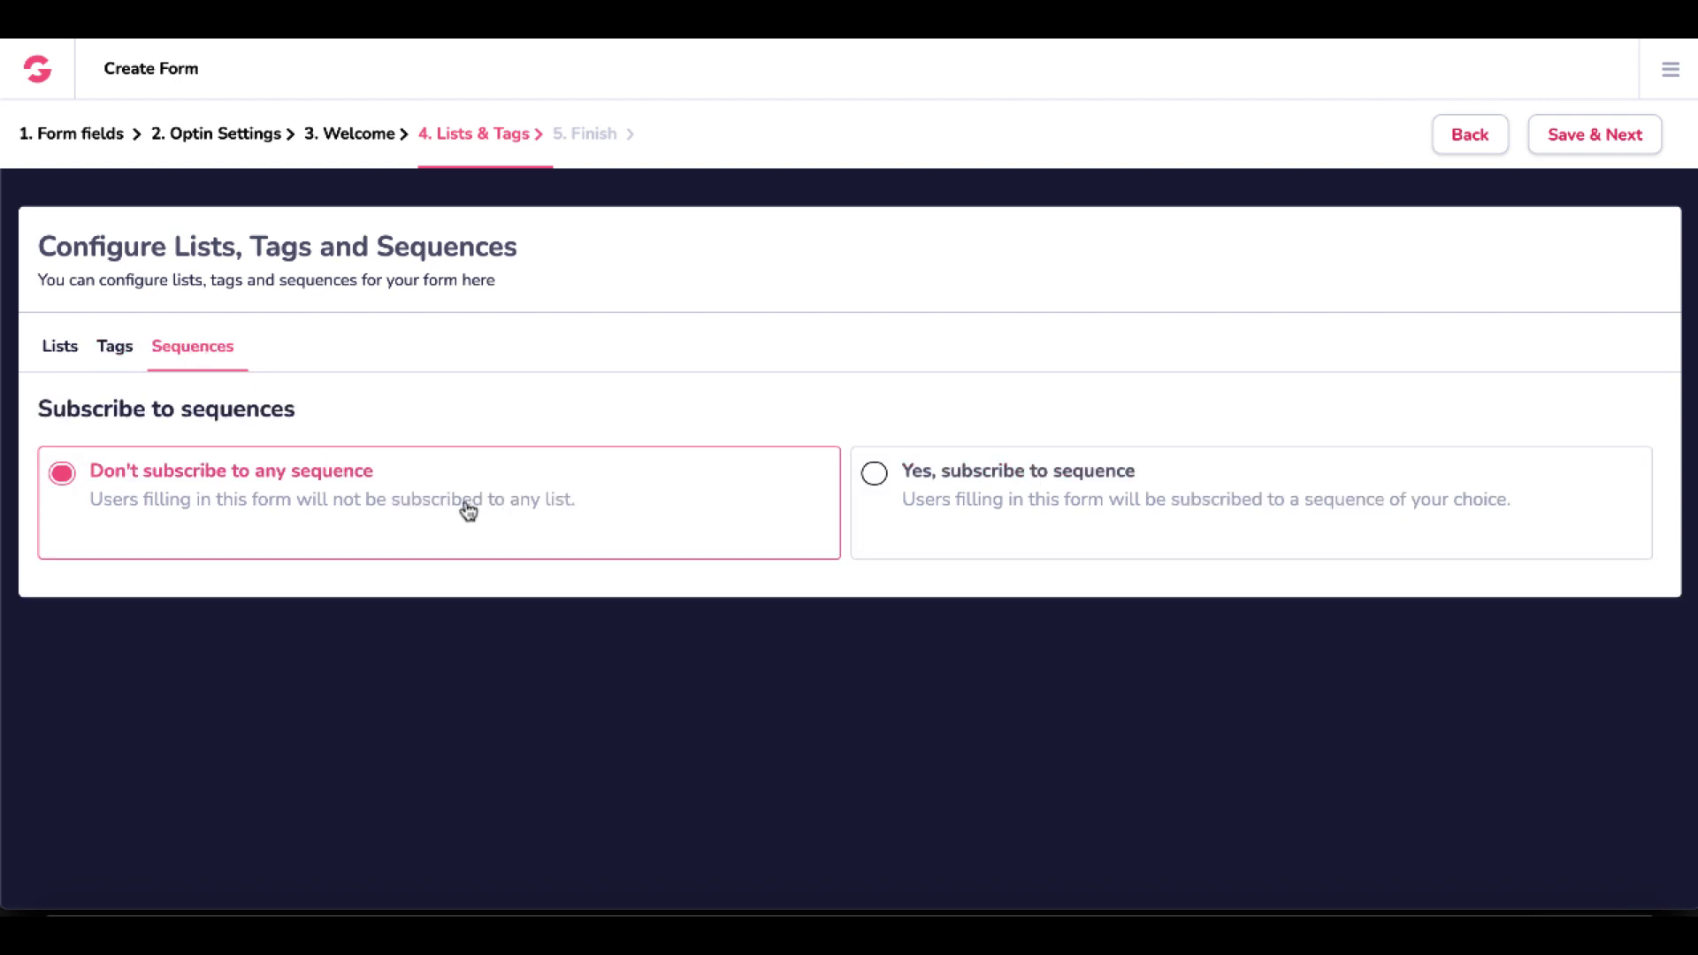
{"action": "left_click", "coordinate": [912, 549]}
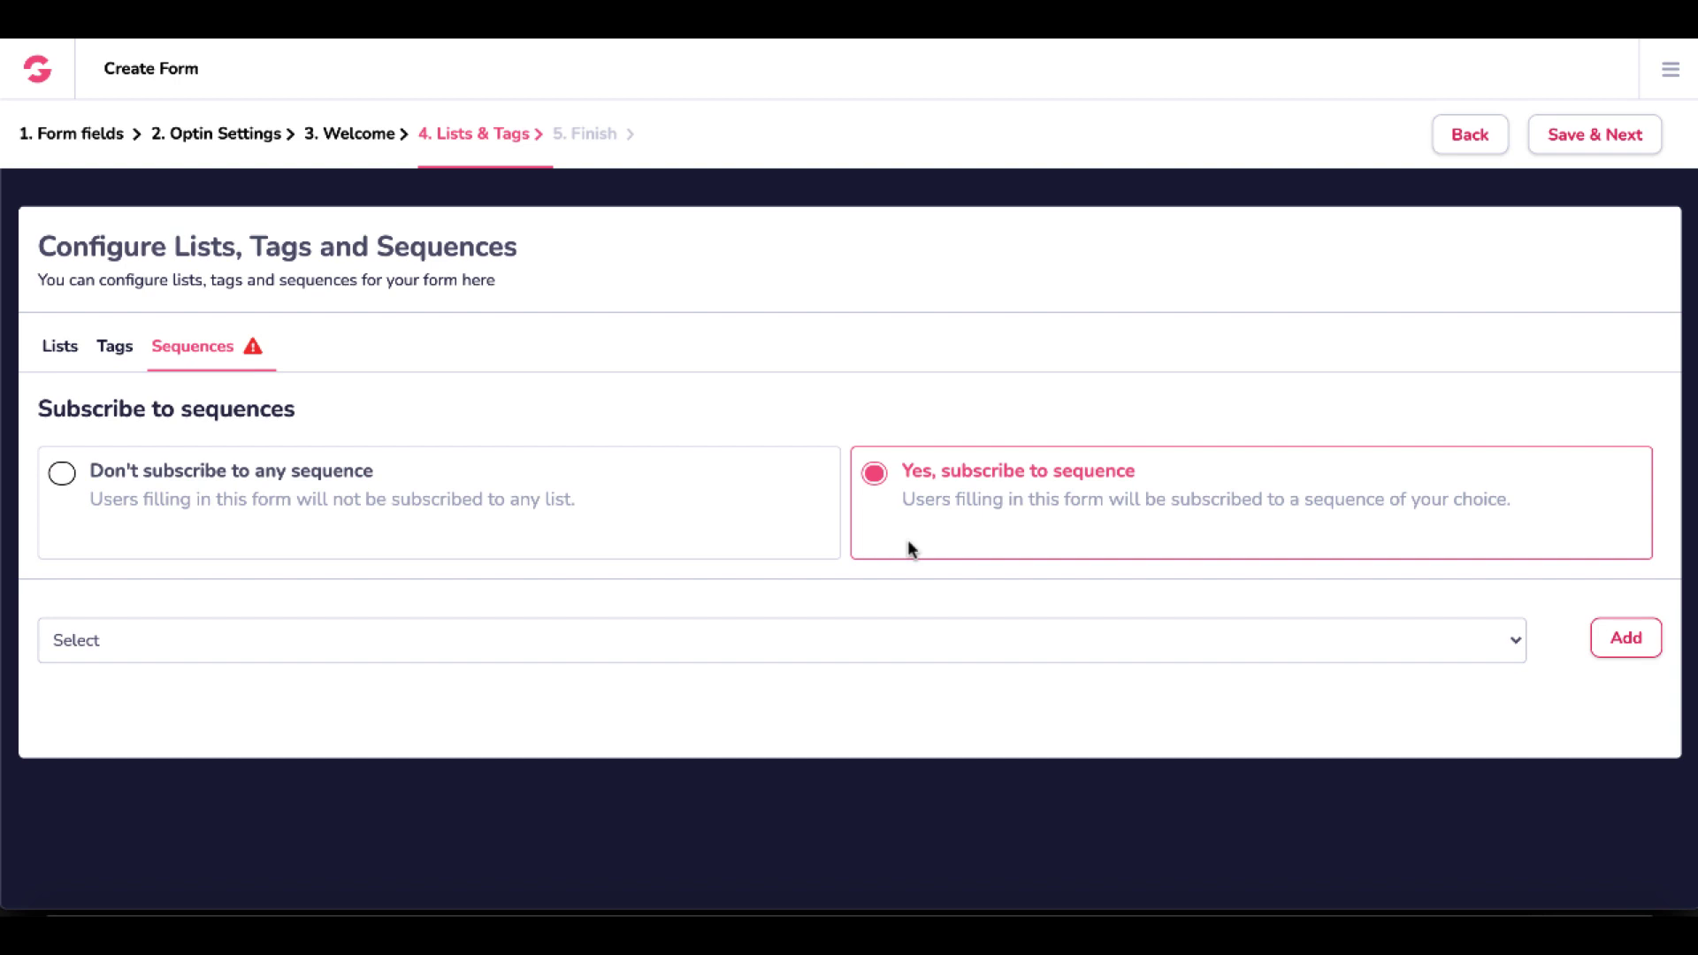
{"action": "left_click", "coordinate": [898, 641]}
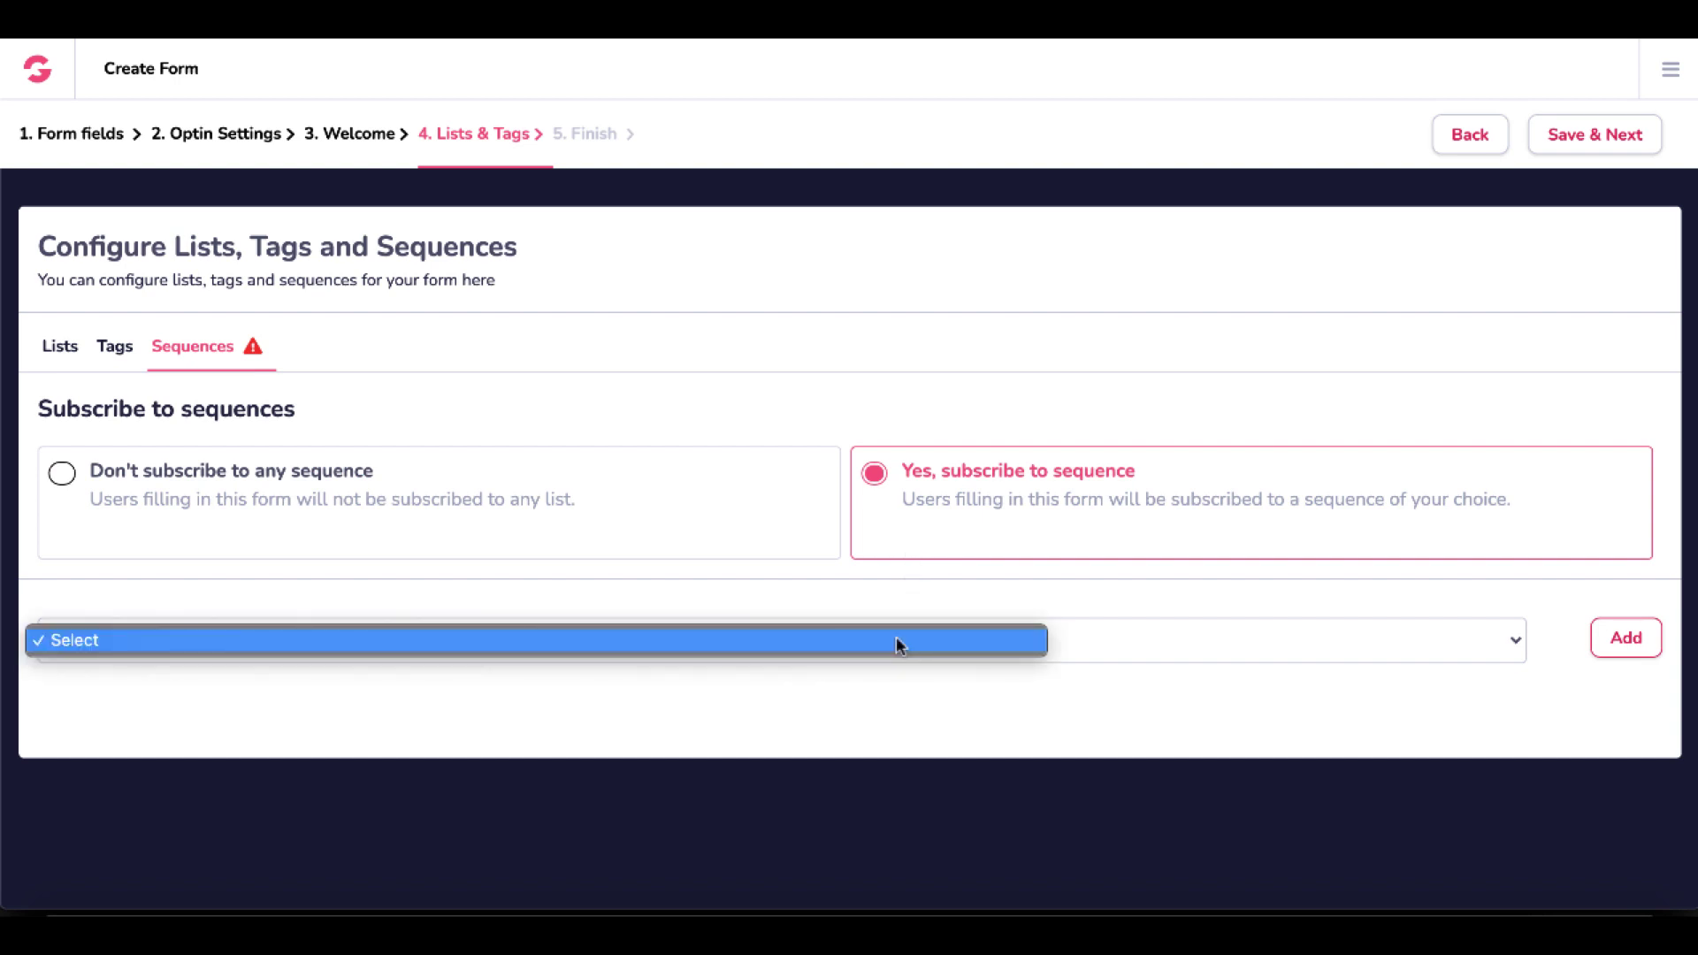
{"action": "left_click", "coordinate": [762, 520]}
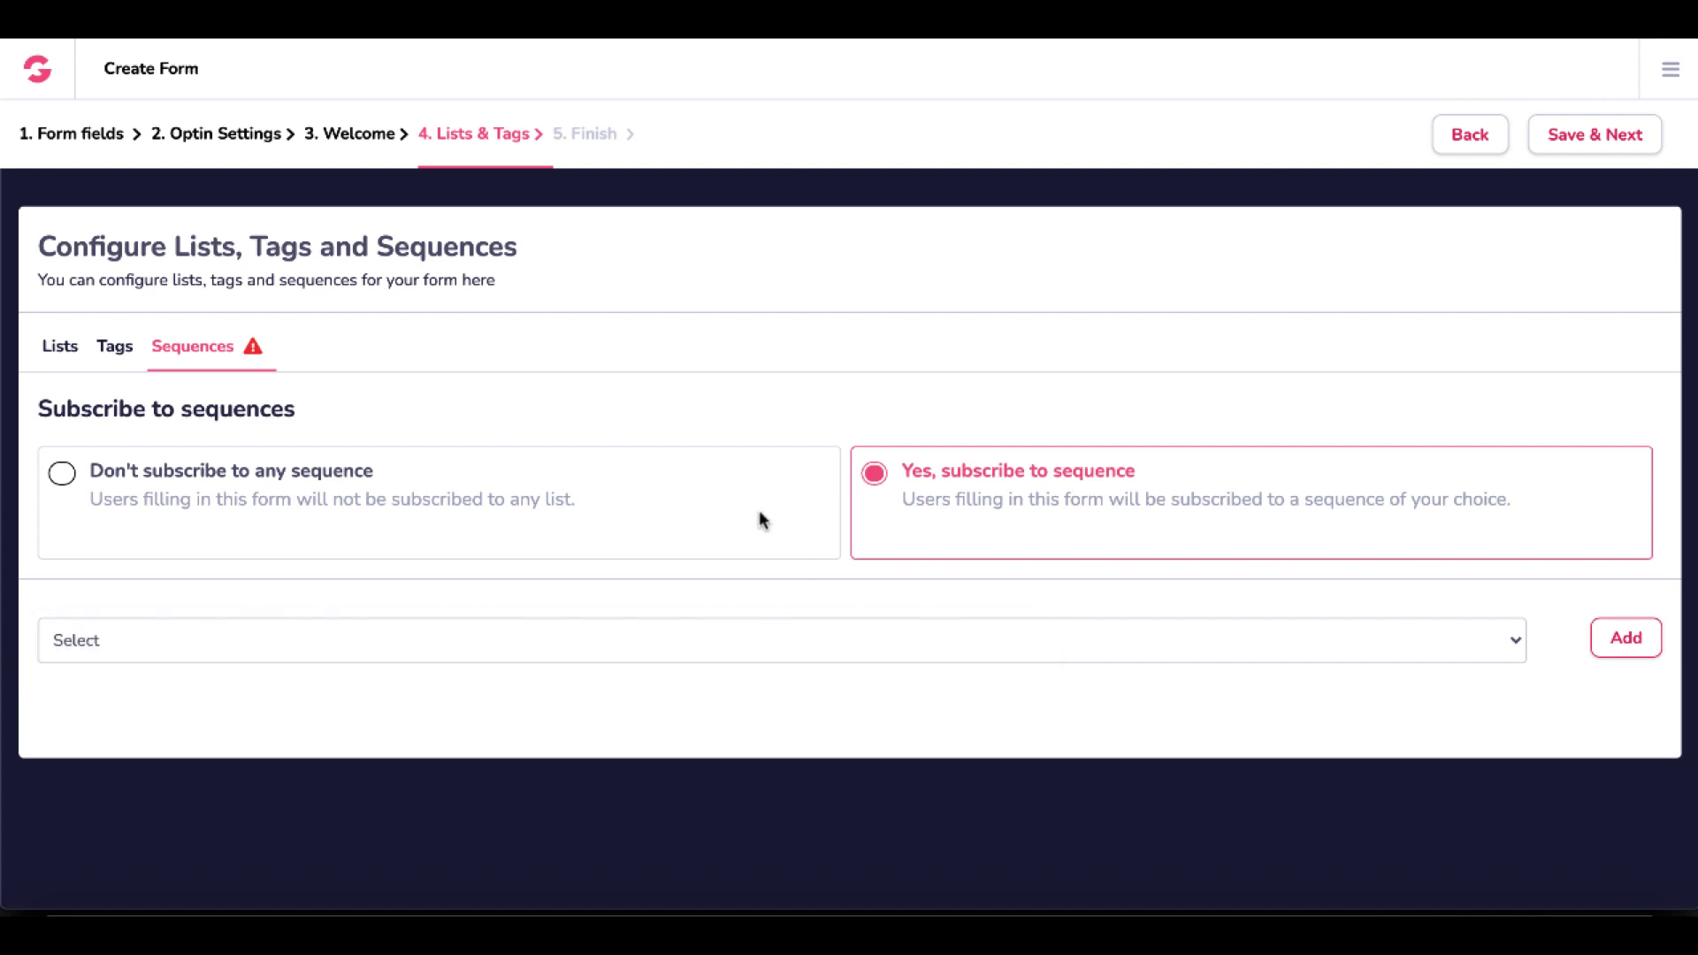
{"action": "left_click", "coordinate": [702, 518]}
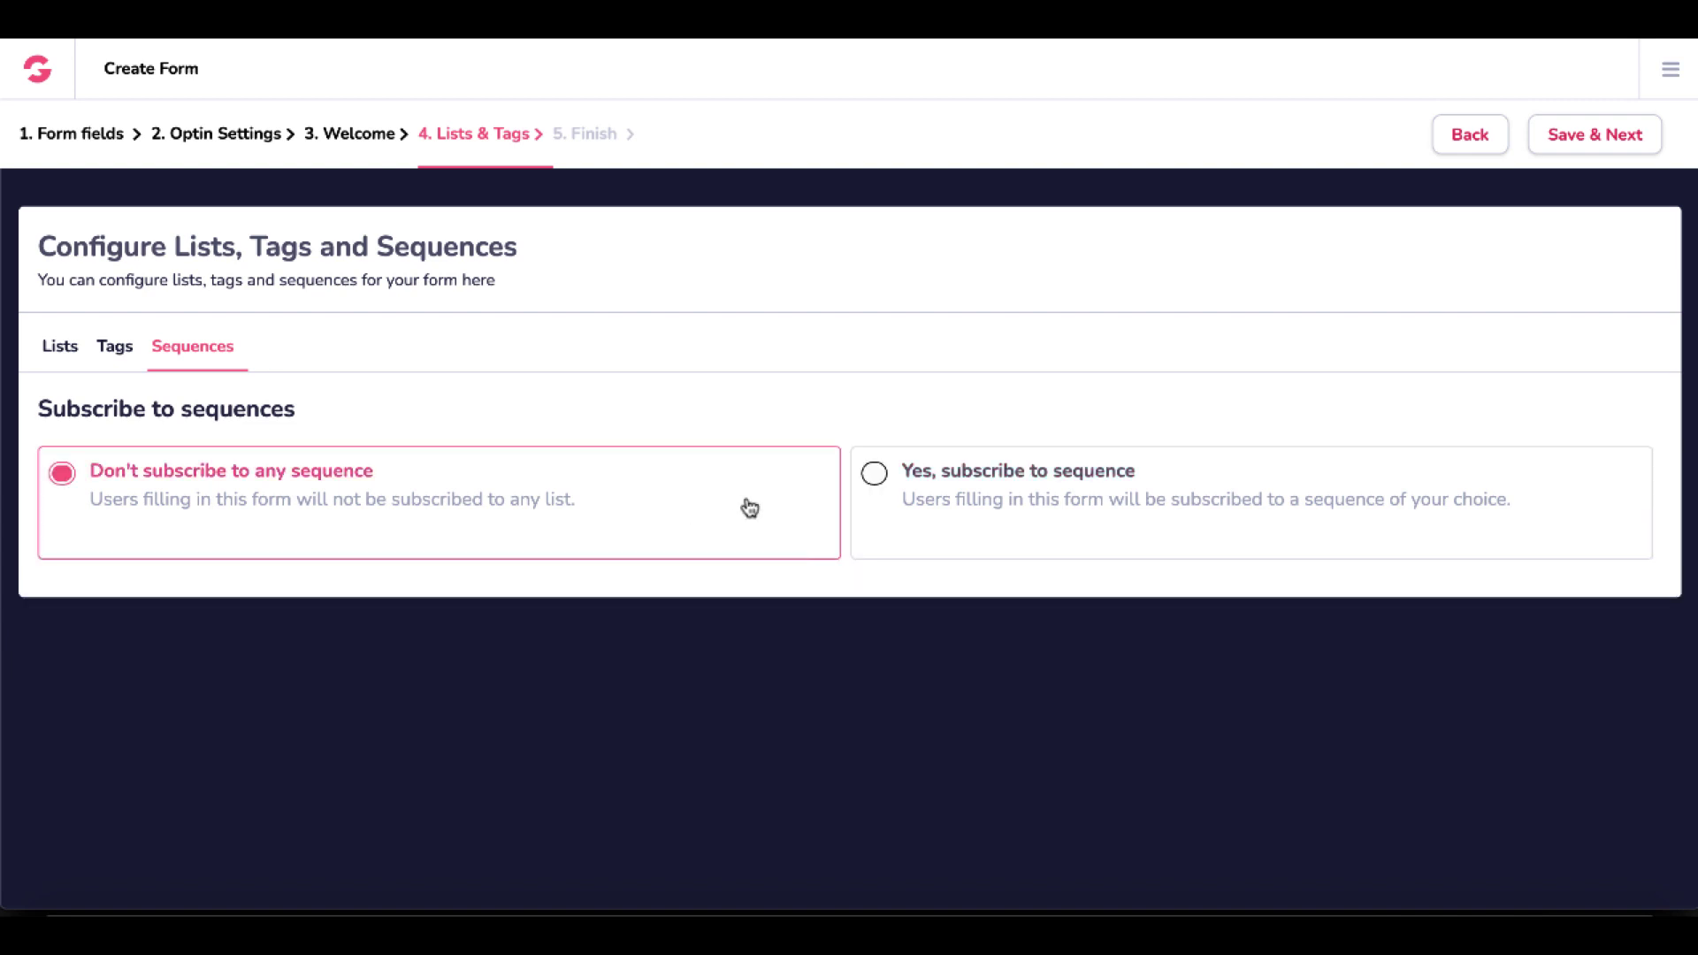
Finish the form by copying its raw HTML embed code, and save and exit
{"action": "left_click", "coordinate": [1573, 149]}
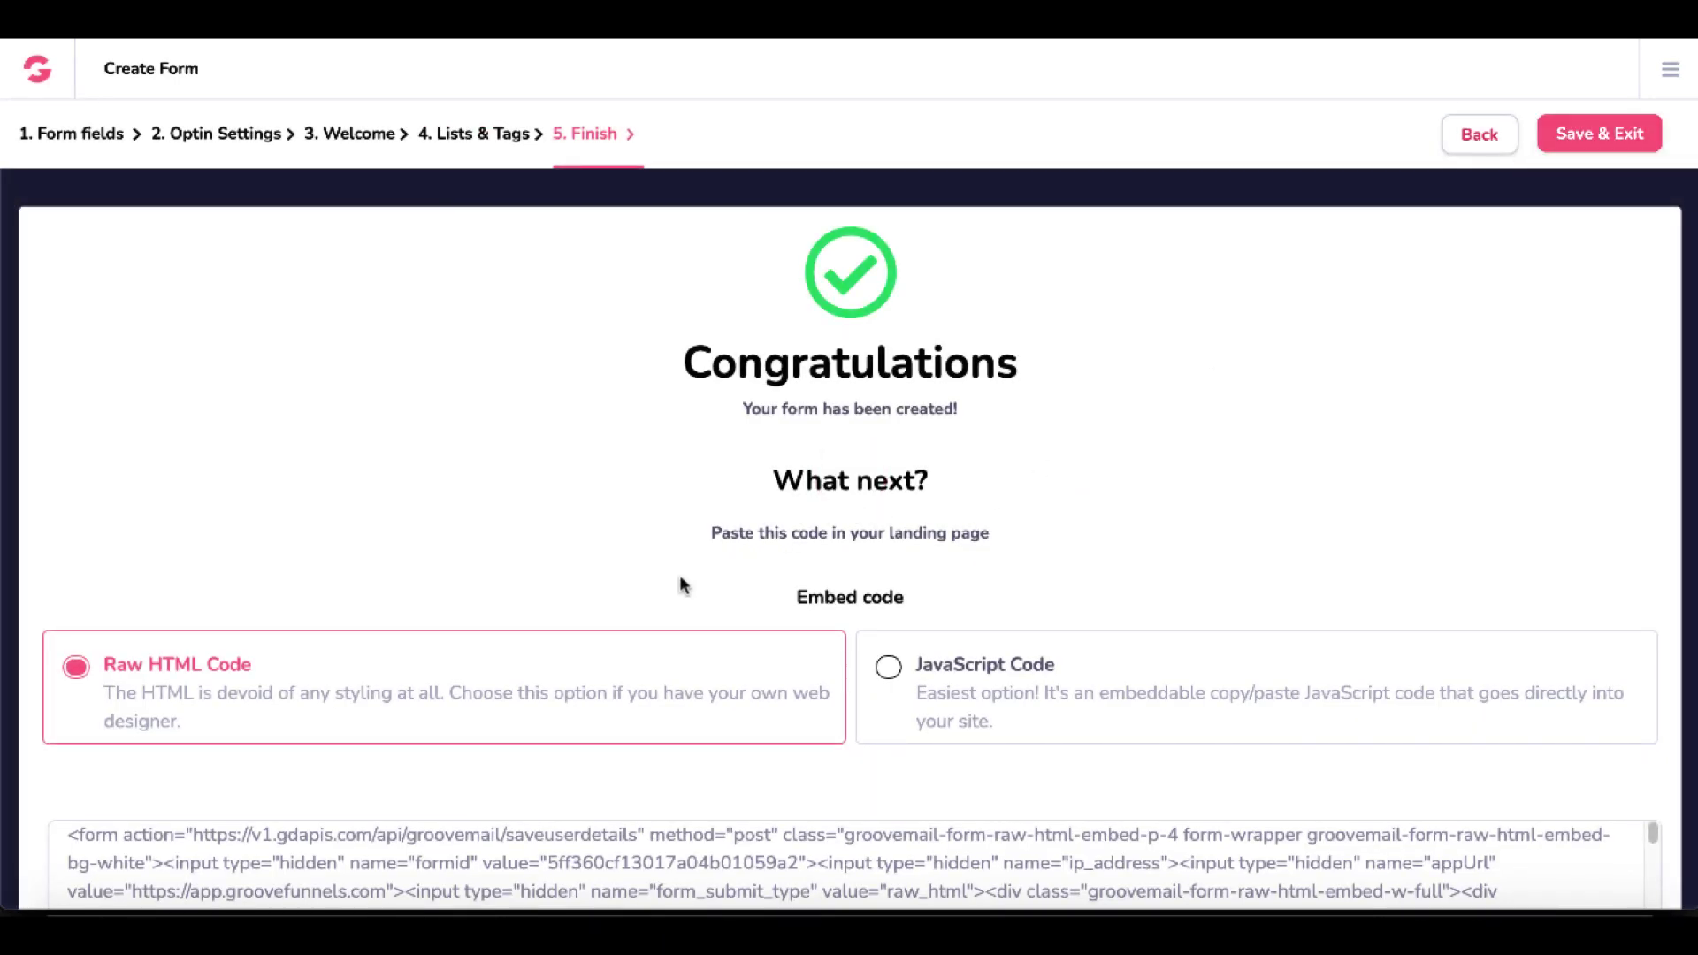
{"action": "scroll", "coordinate": [680, 577], "scroll_direction": "down", "scroll_amount": 2}
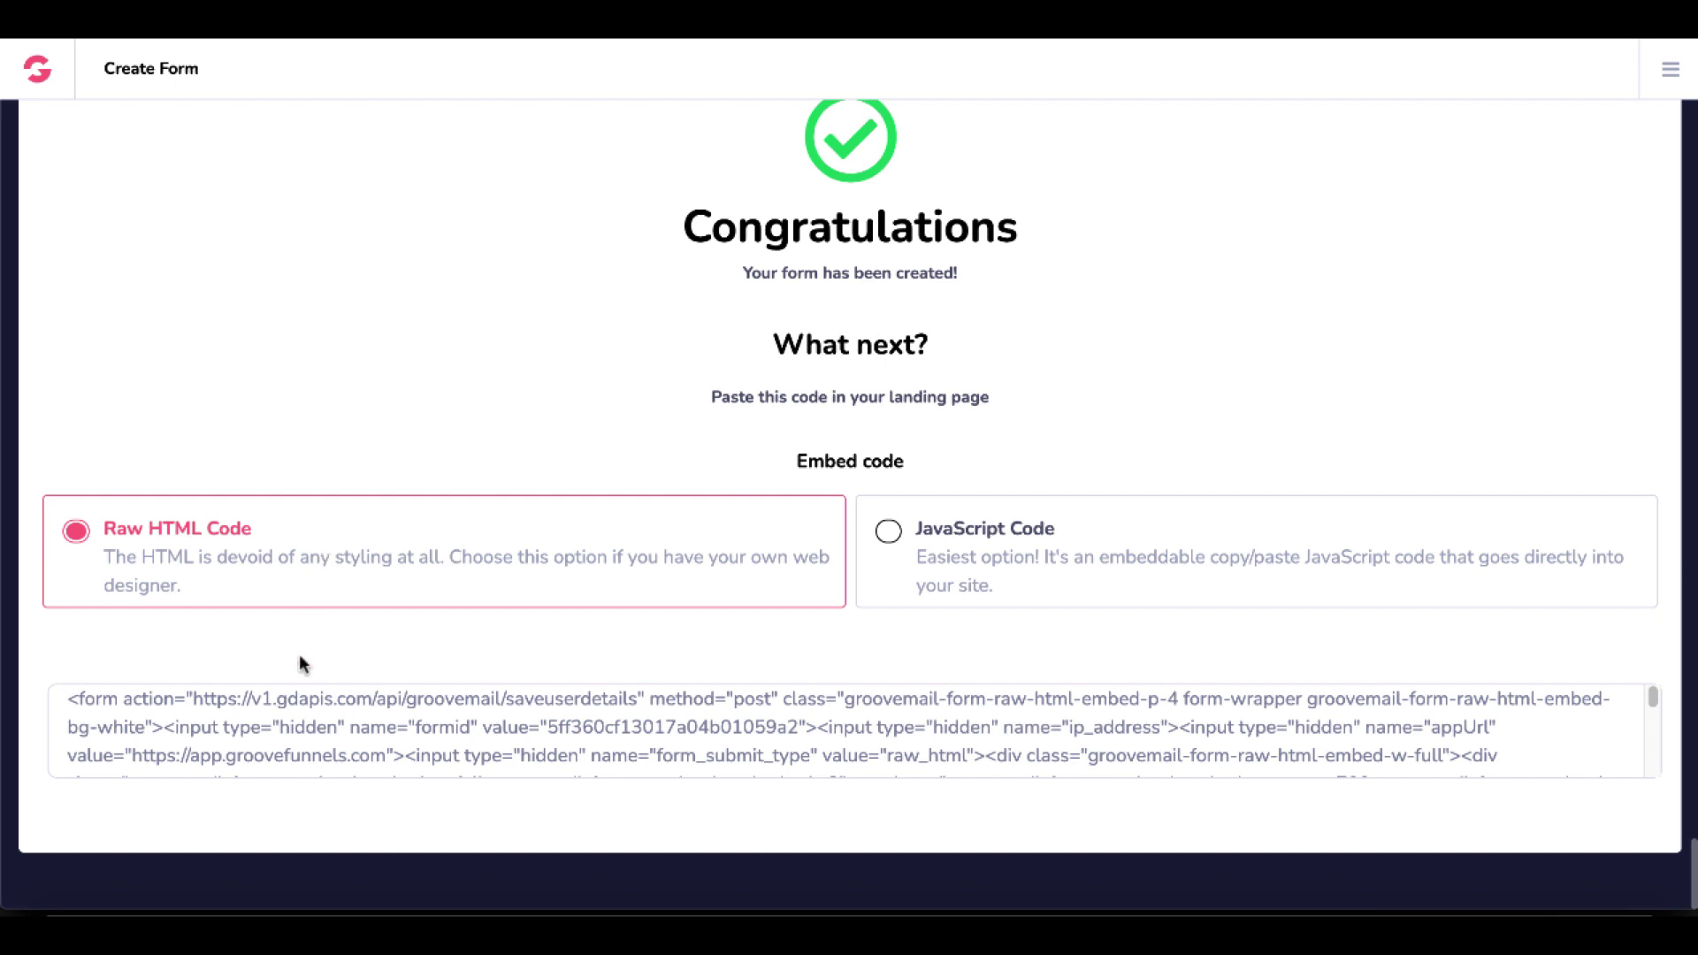
{"action": "triple_click", "coordinate": [295, 699]}
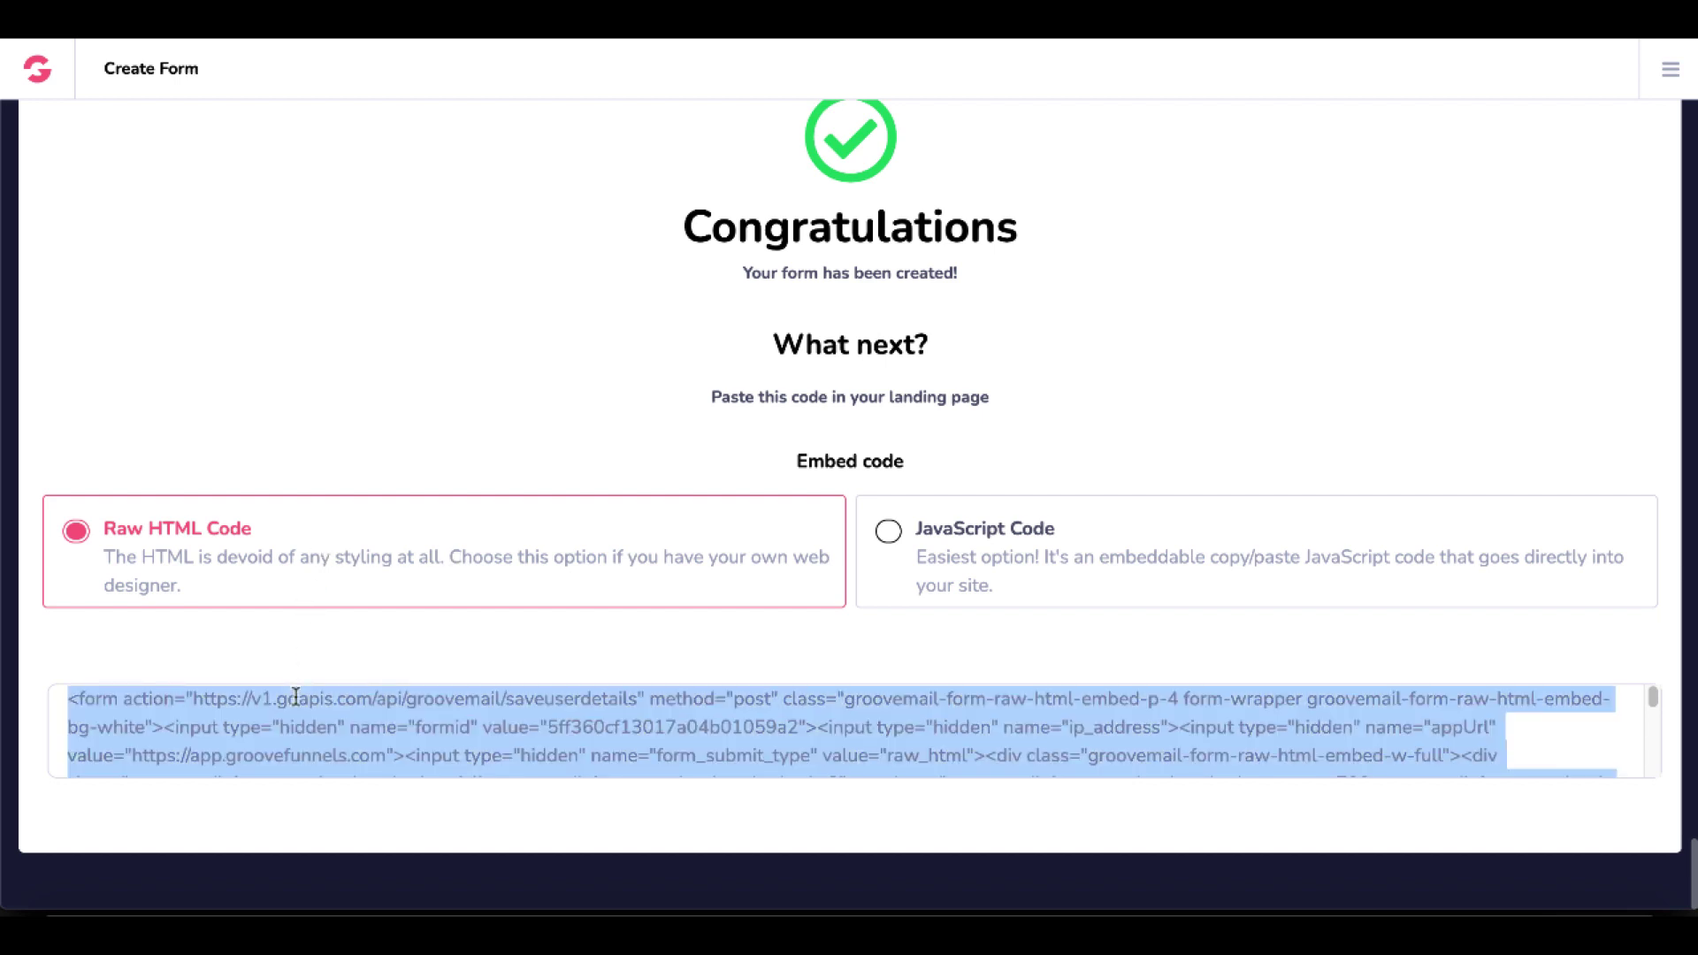
{"action": "right_click", "coordinate": [295, 696]}
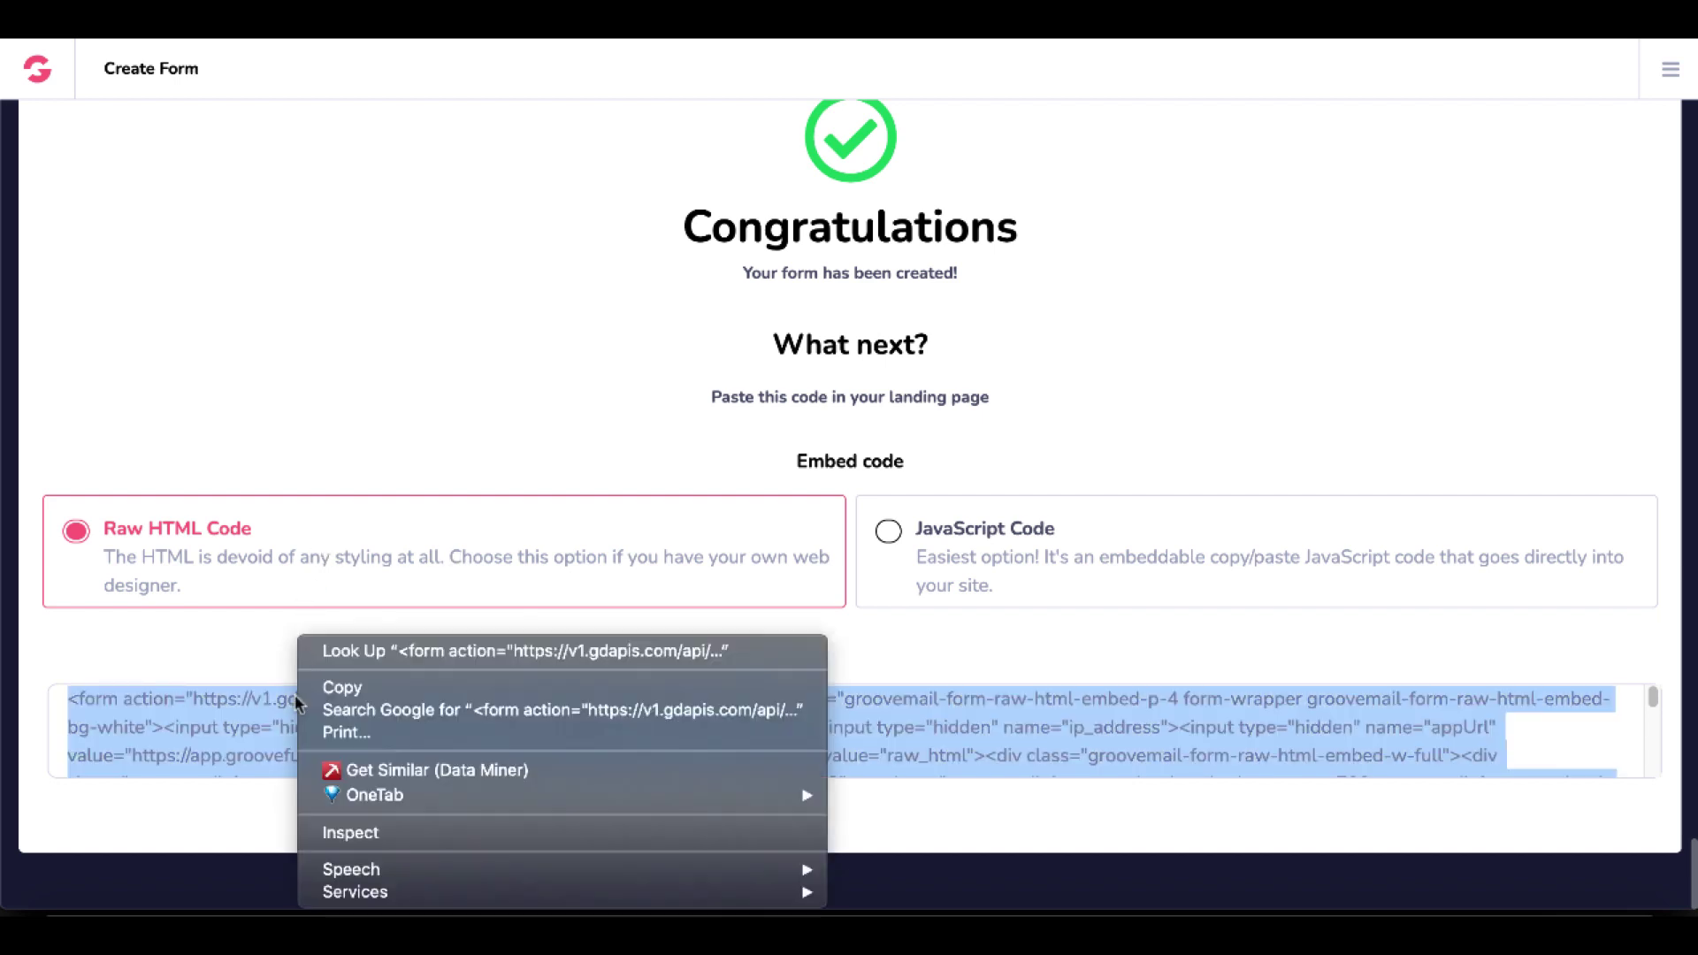
{"action": "left_click", "coordinate": [343, 685]}
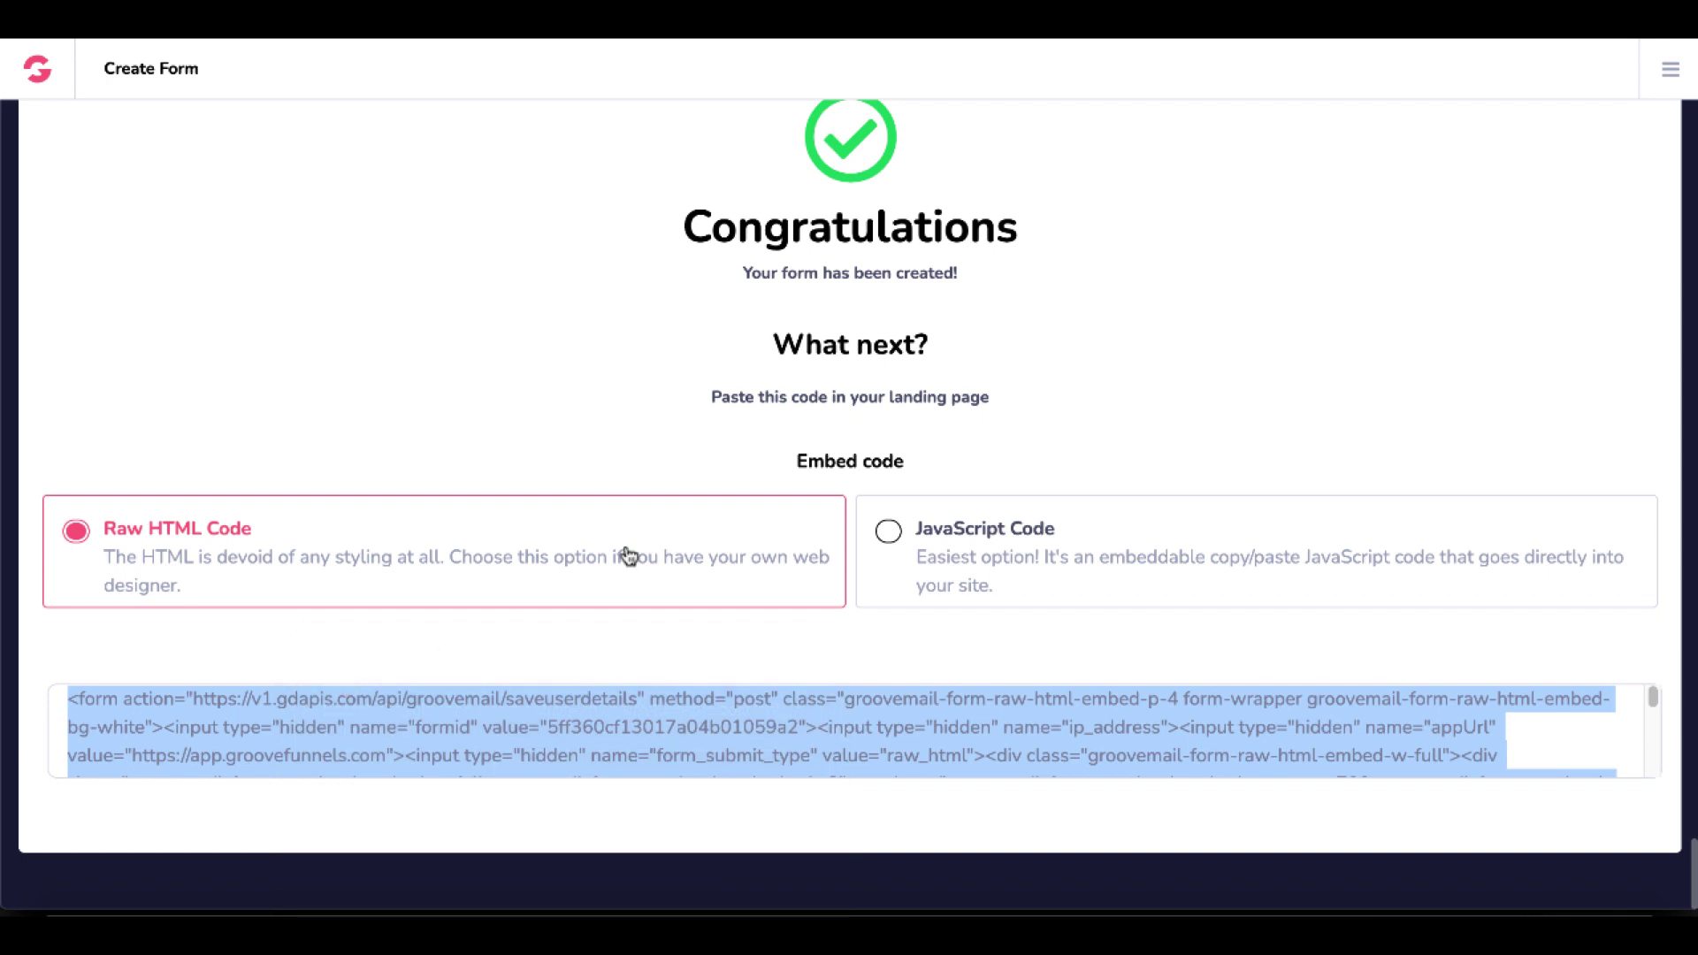
{"action": "scroll", "coordinate": [628, 555], "scroll_direction": "up", "scroll_amount": 1}
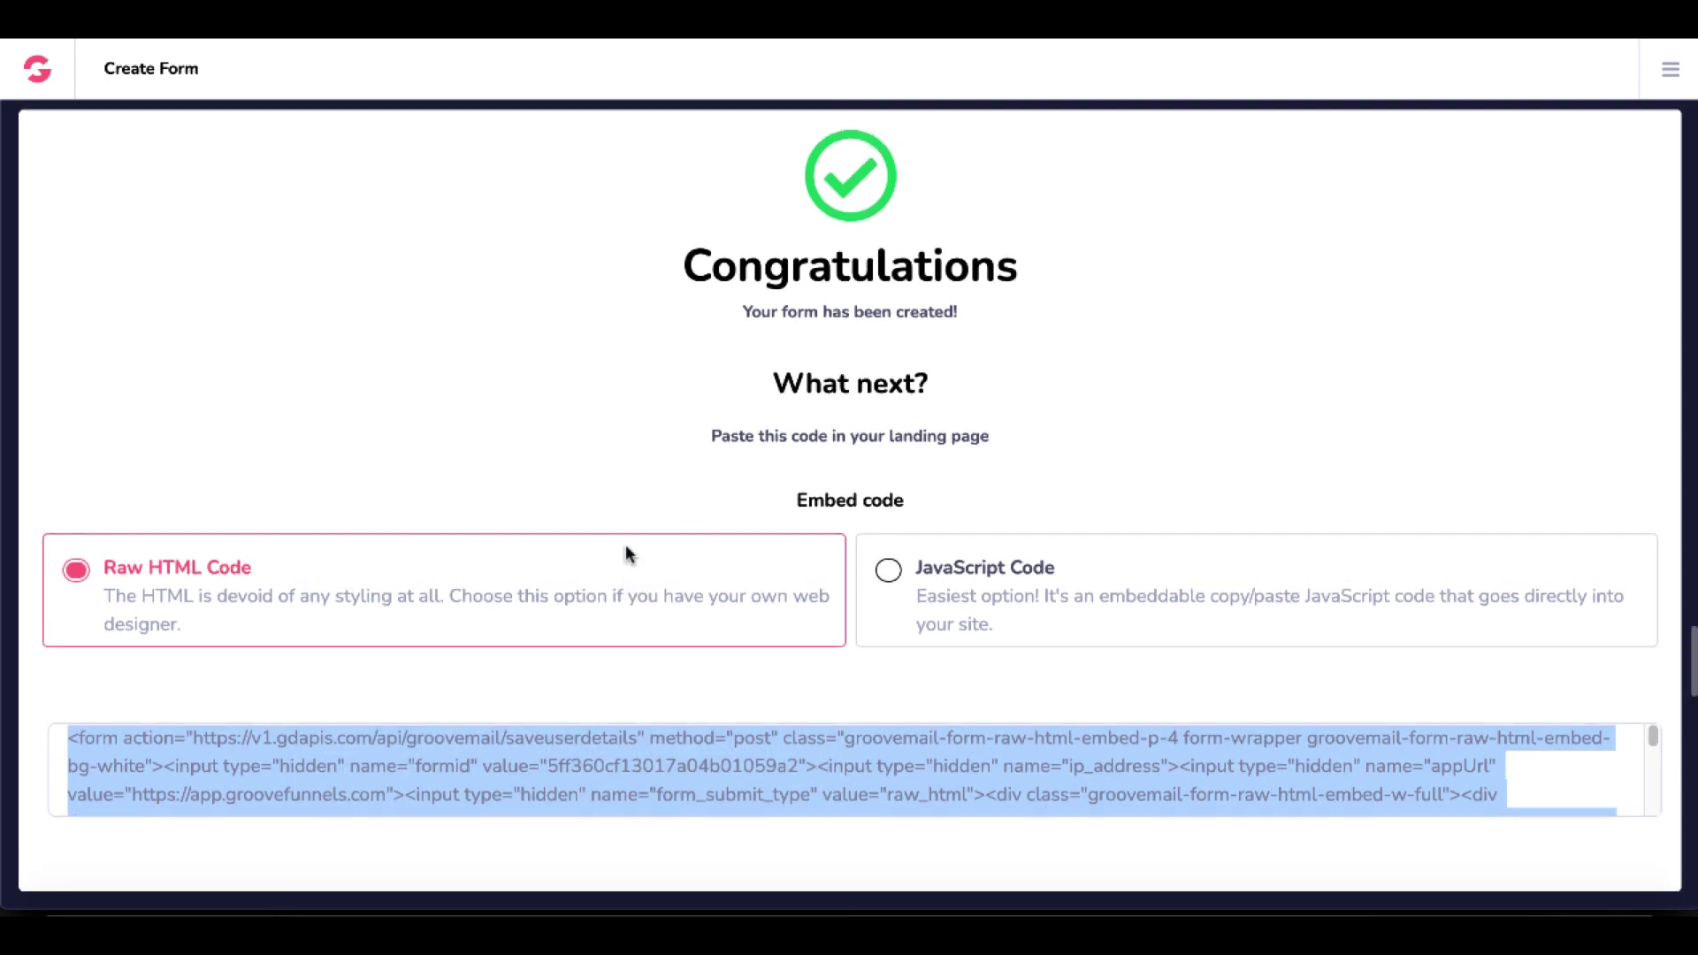
{"action": "scroll", "coordinate": [628, 555], "scroll_direction": "up", "scroll_amount": 1}
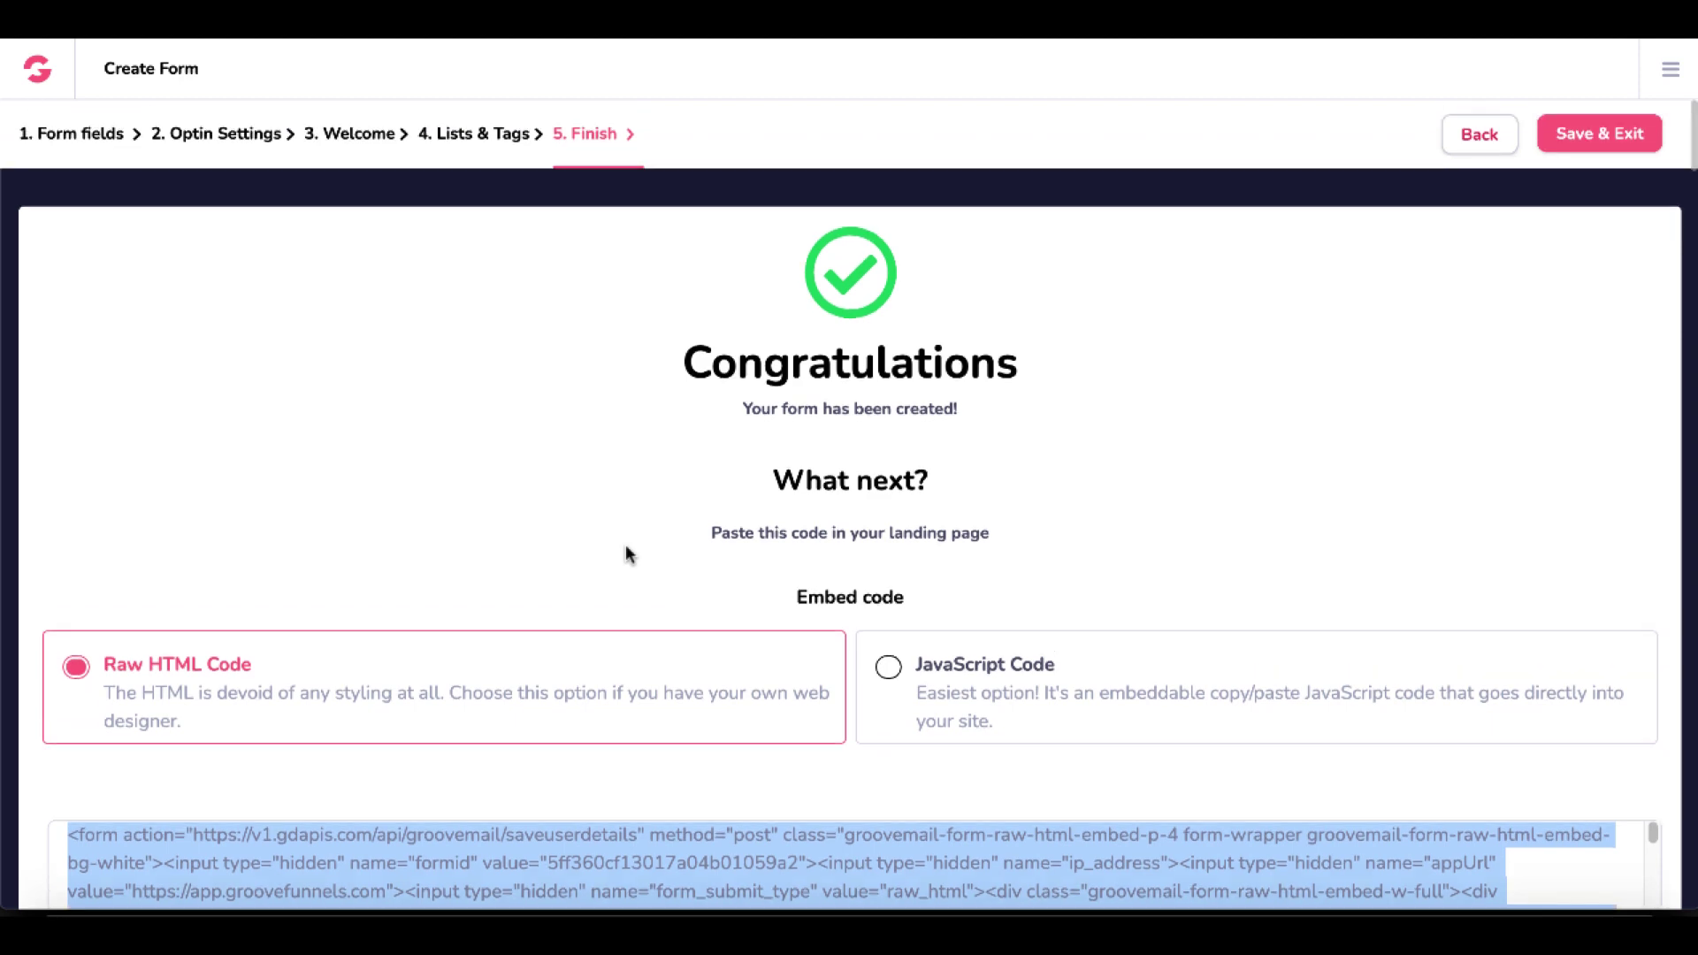
{"action": "left_click", "coordinate": [1594, 137]}
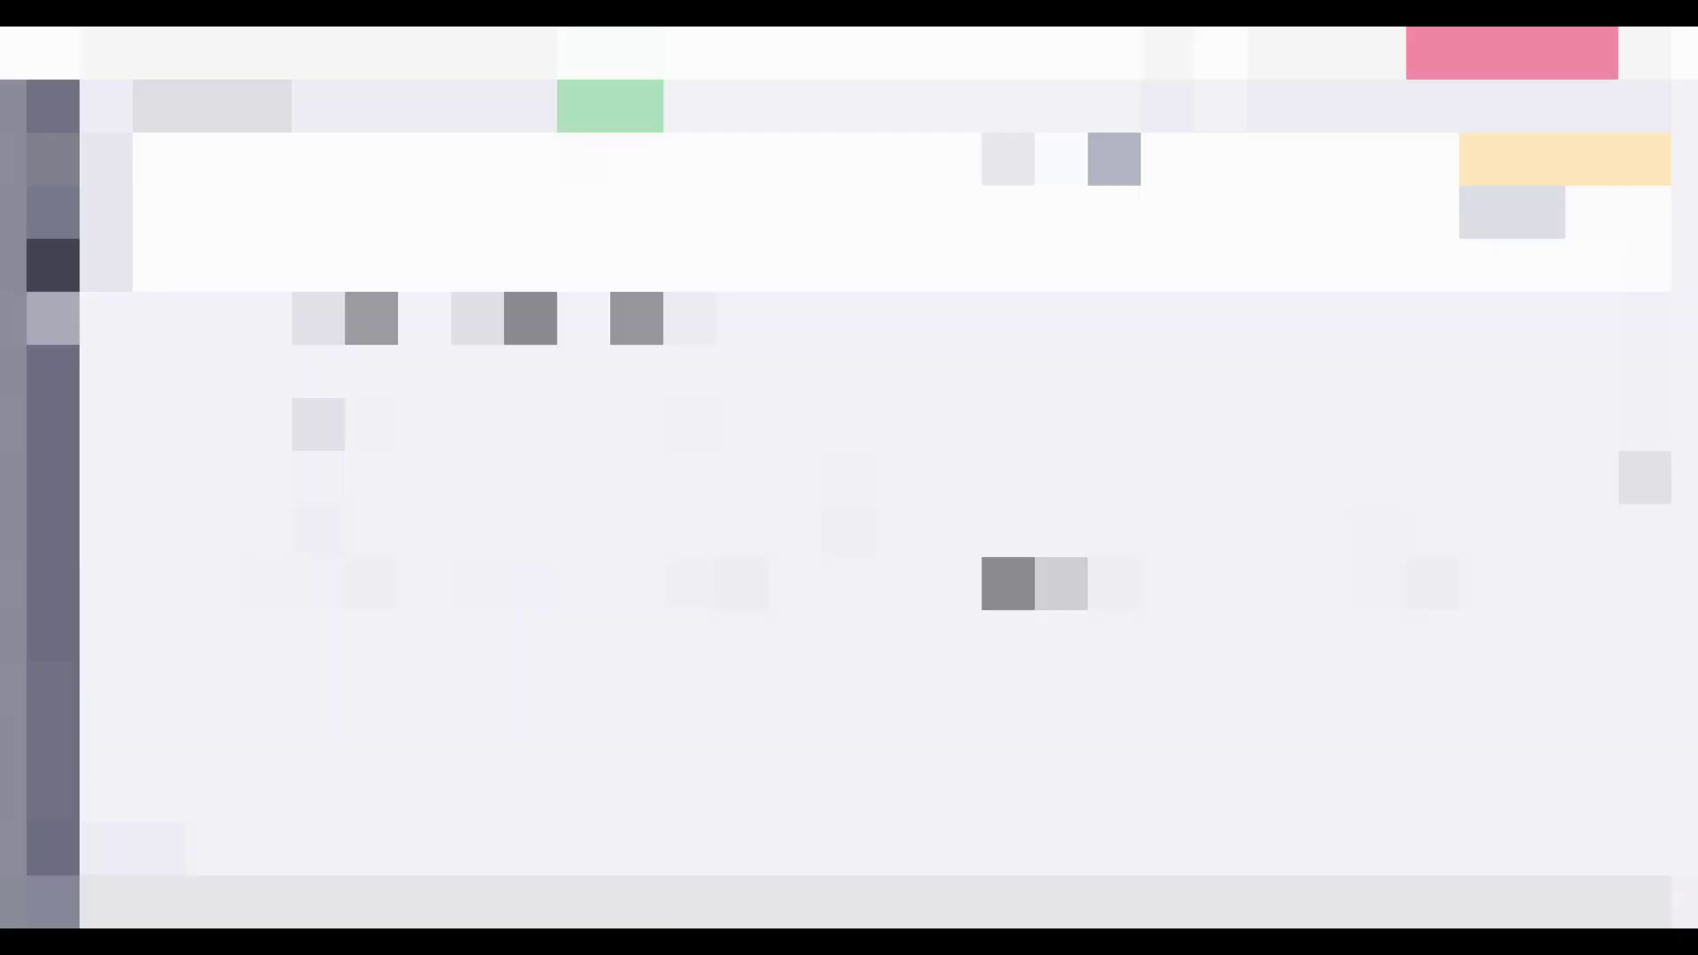
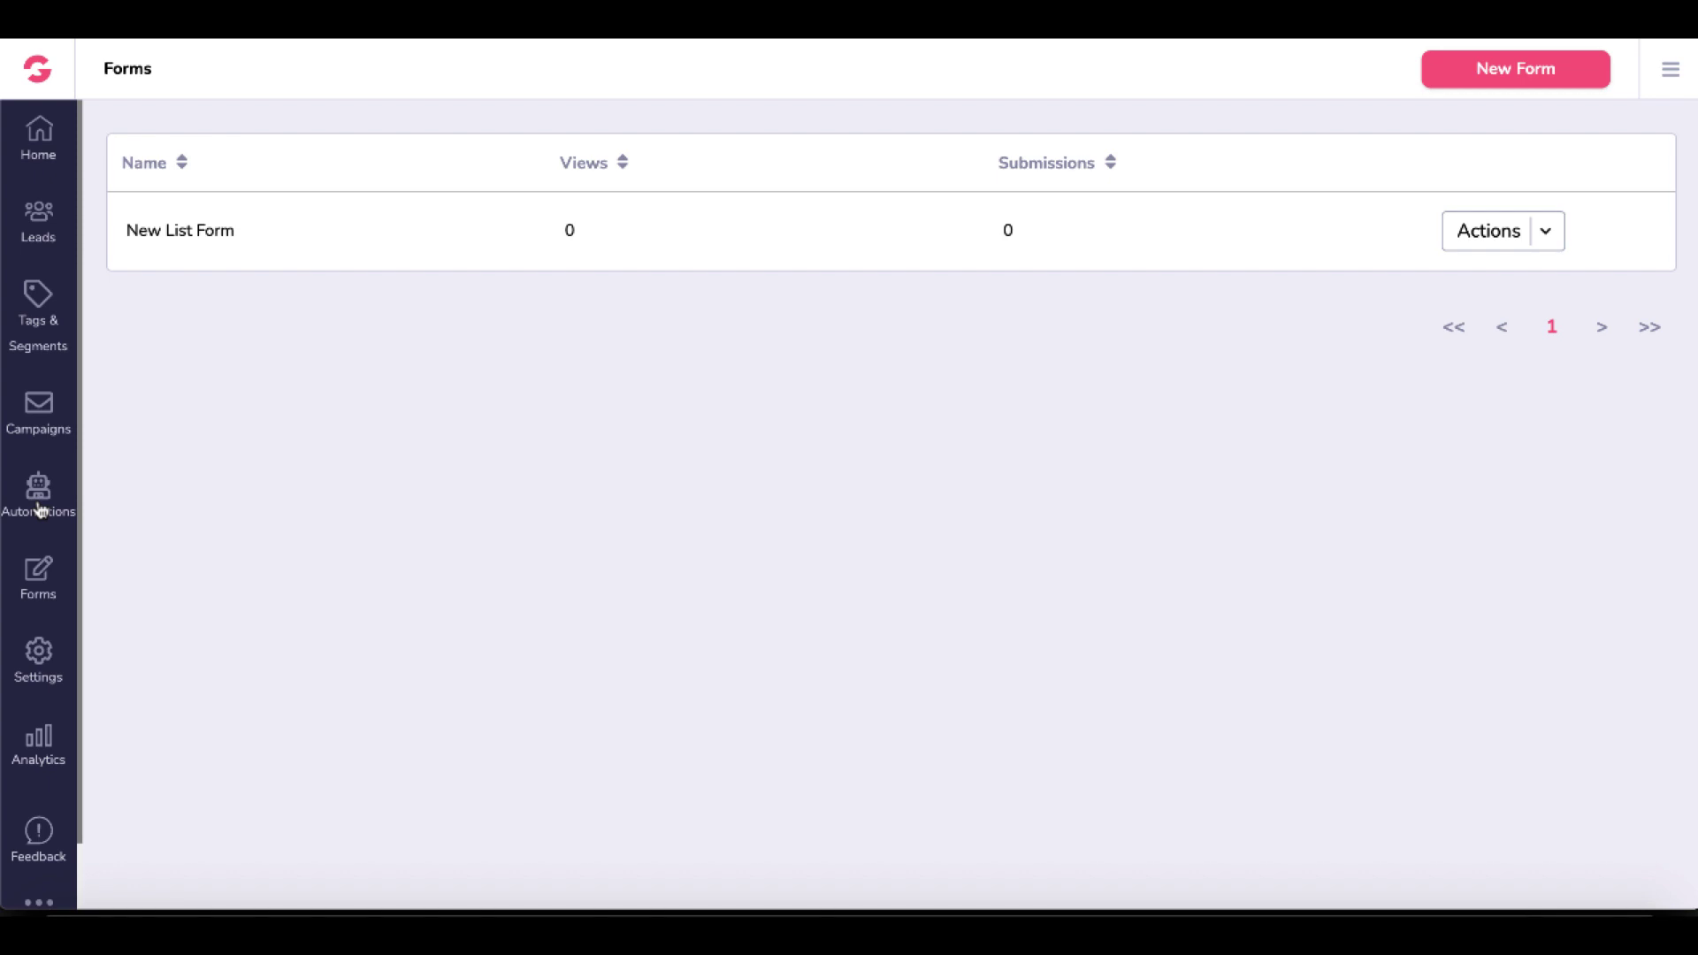
Create a new mail sequence with New List Seq as both its name and description
{"action": "left_click", "coordinate": [49, 426]}
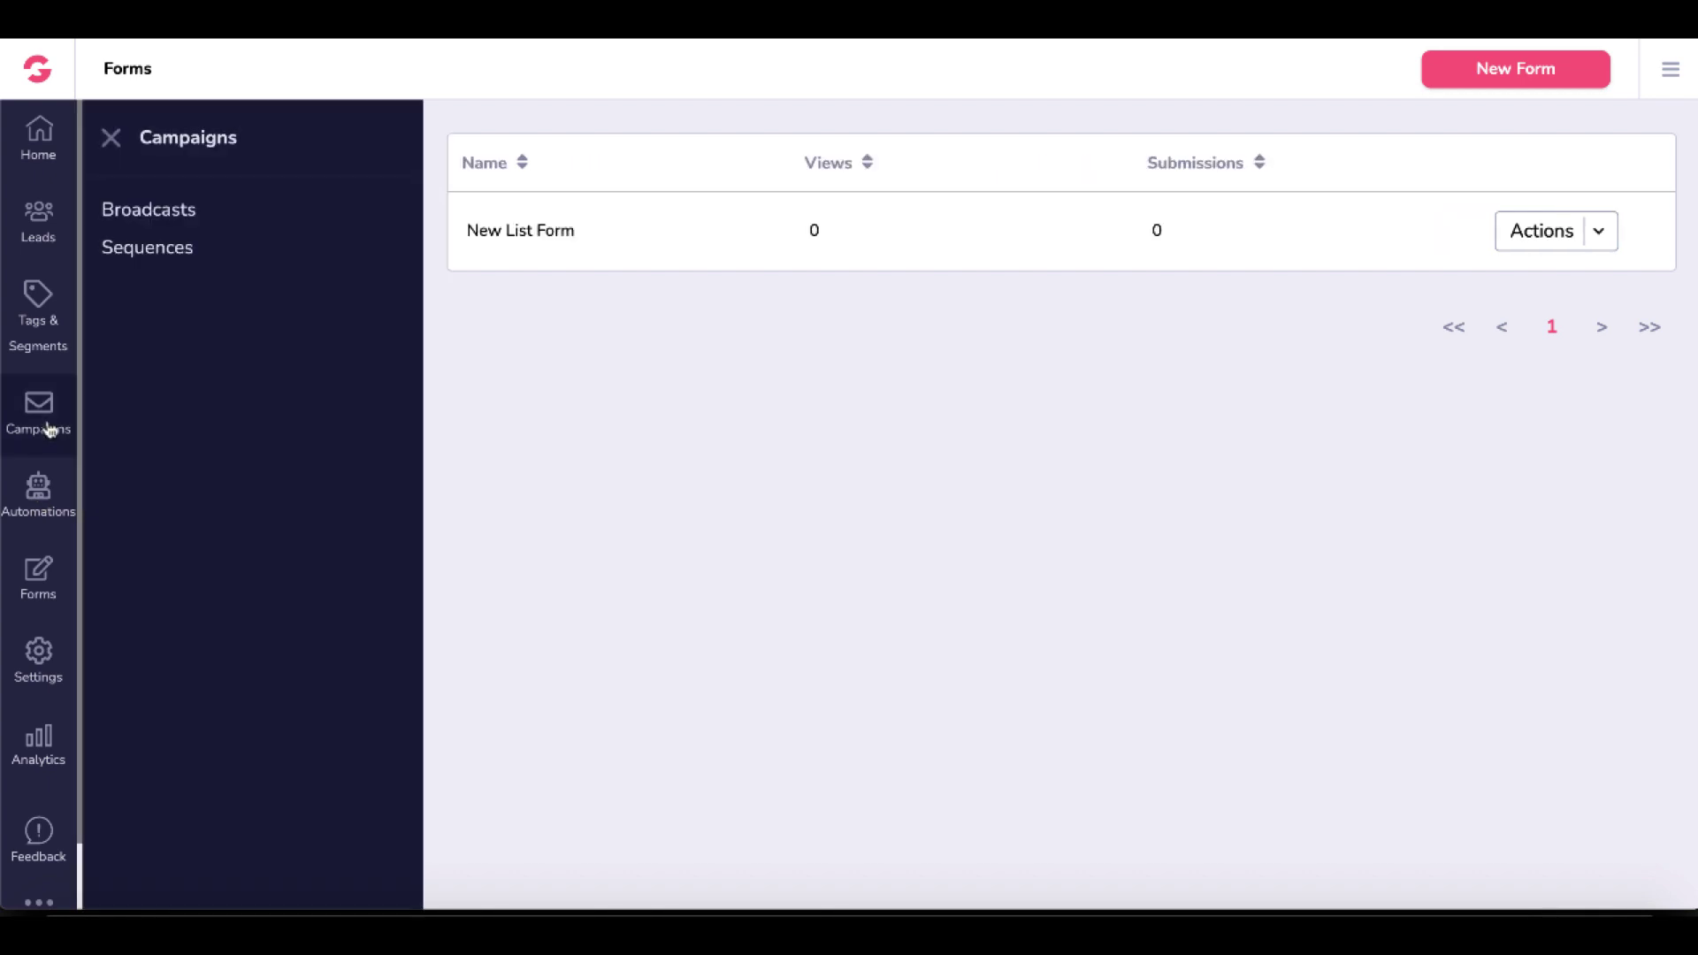
{"action": "left_click", "coordinate": [152, 256]}
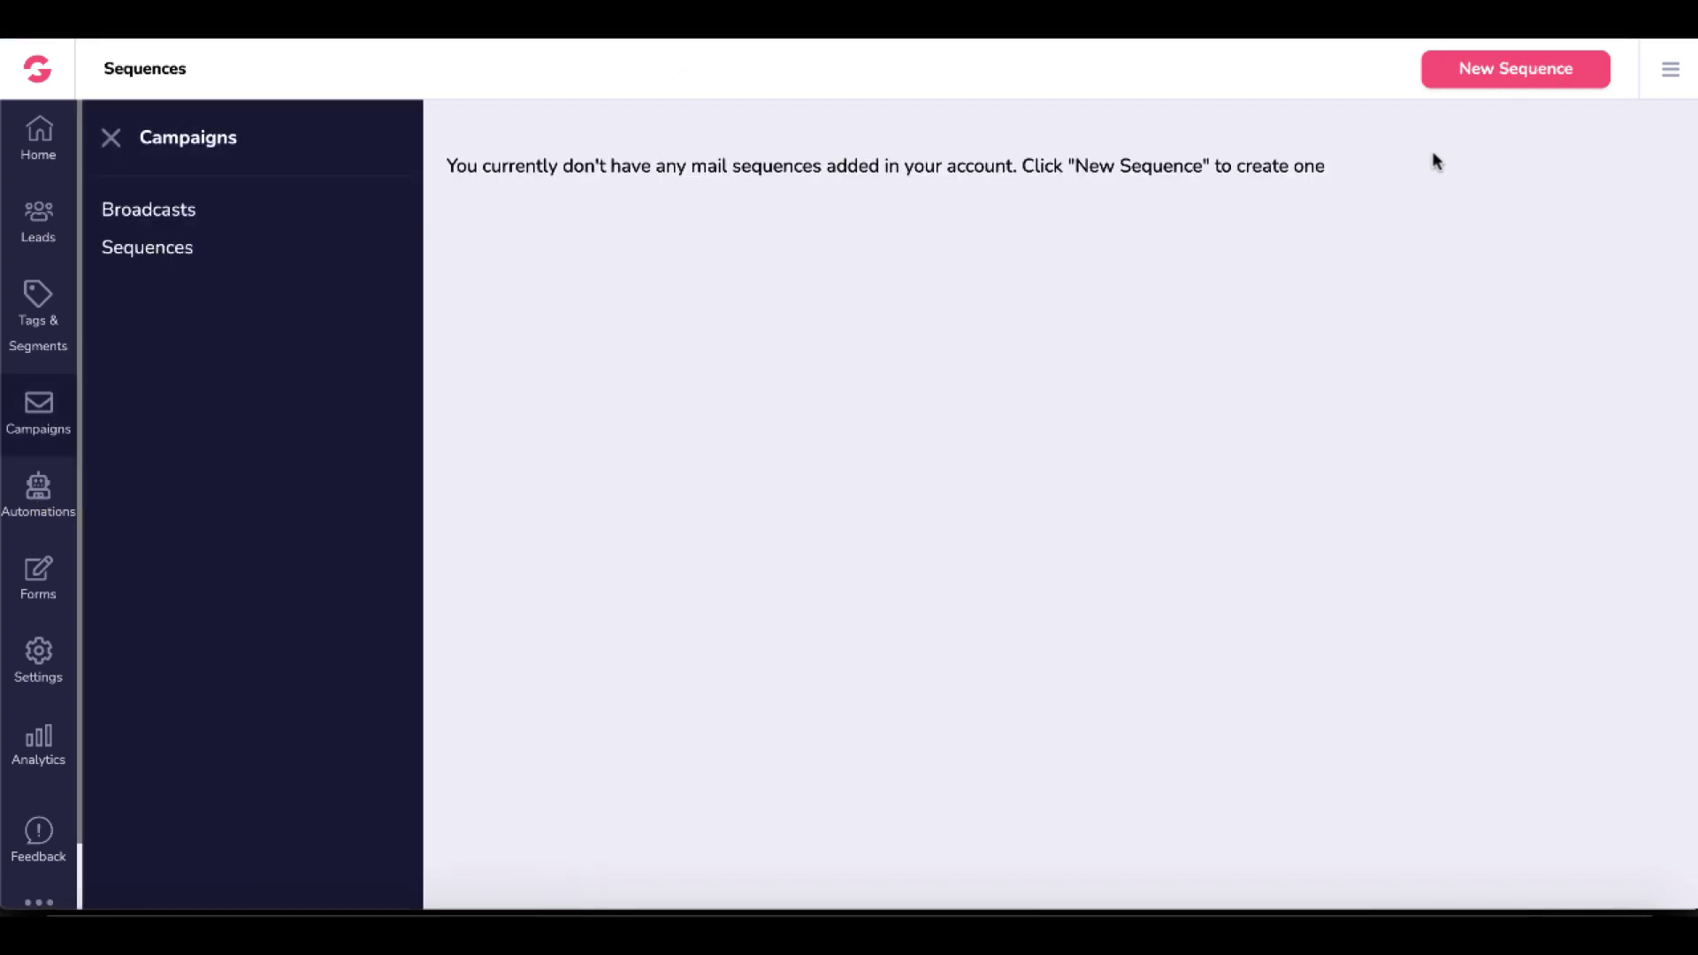
{"action": "left_click", "coordinate": [1463, 74]}
{"action": "type", "text": "New List Seq"}
{"action": "key", "text": "Tab"}
{"action": "type", "text": "New List Seq"}
{"action": "left_click", "coordinate": [1042, 598]}
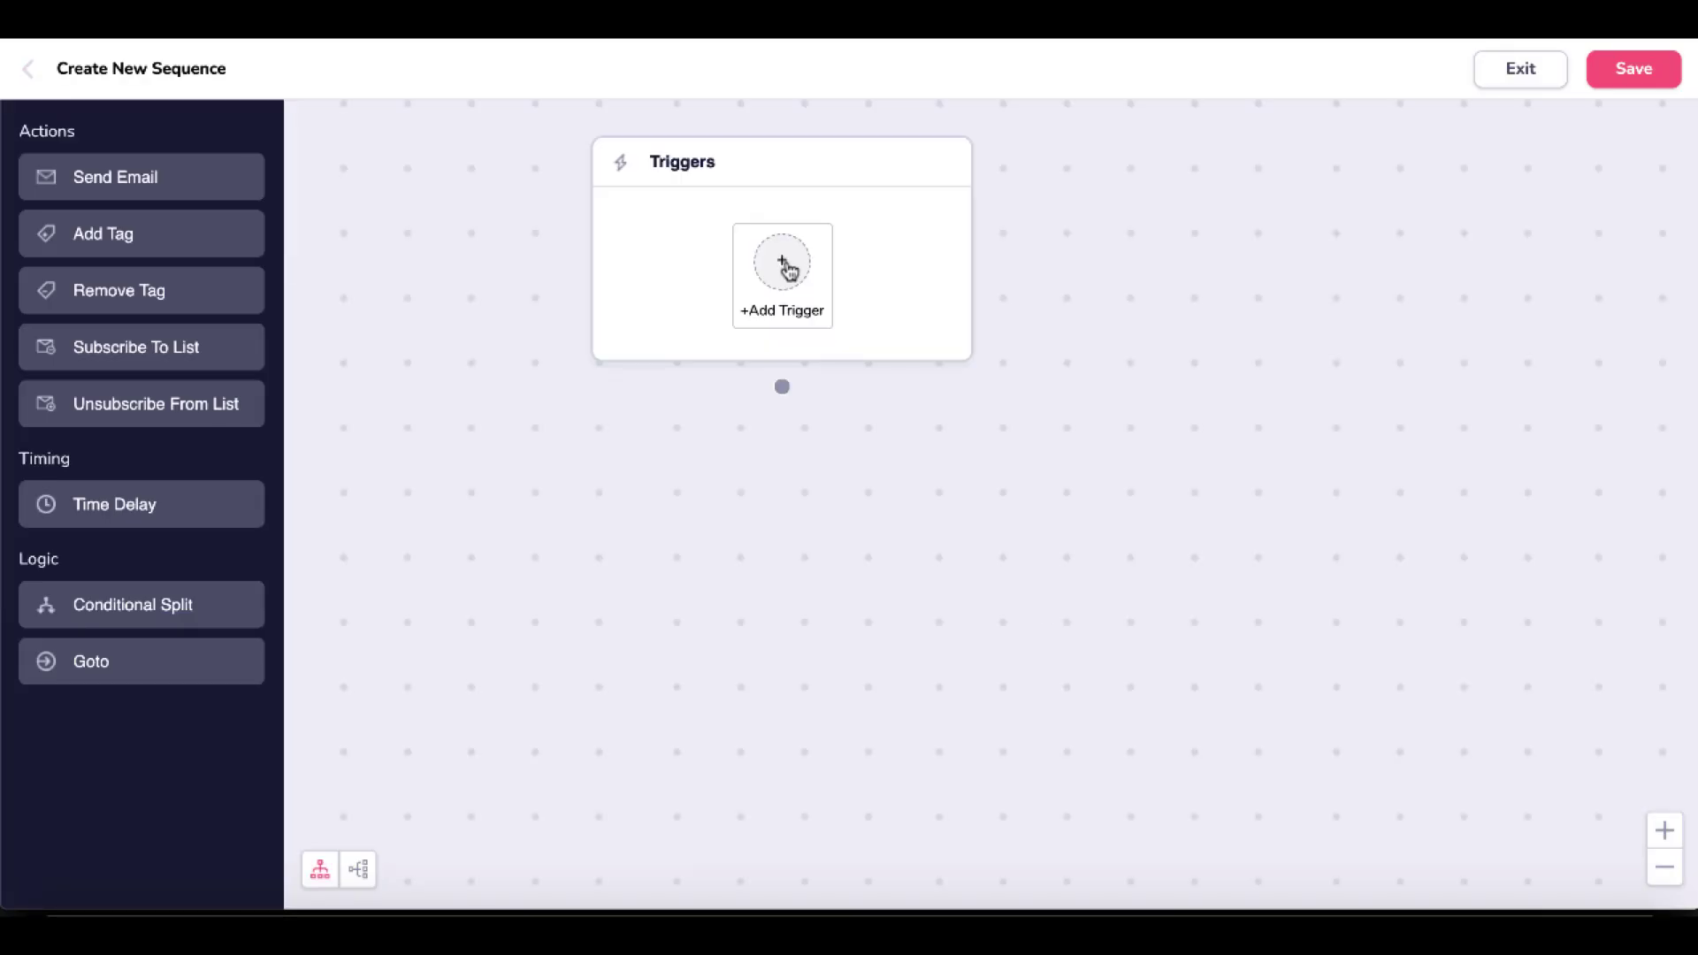
Add a starting trigger to the sequence that fires when a lead subscribes to New List
{"action": "left_click", "coordinate": [785, 265]}
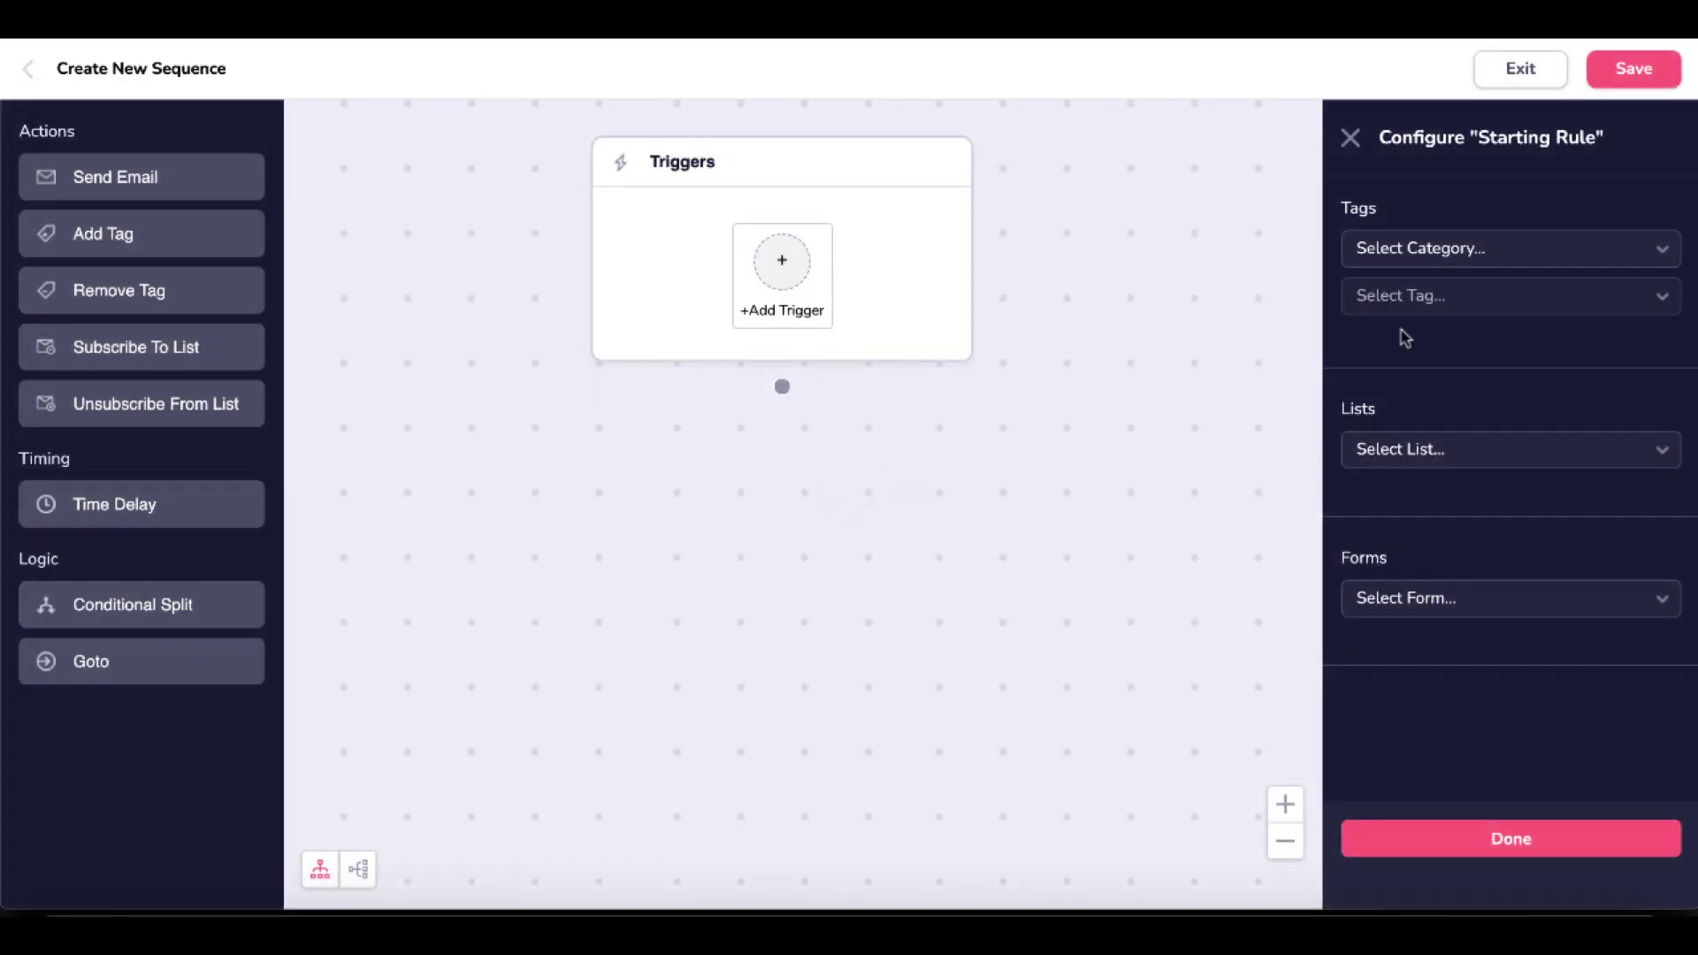
{"action": "left_click", "coordinate": [1468, 254]}
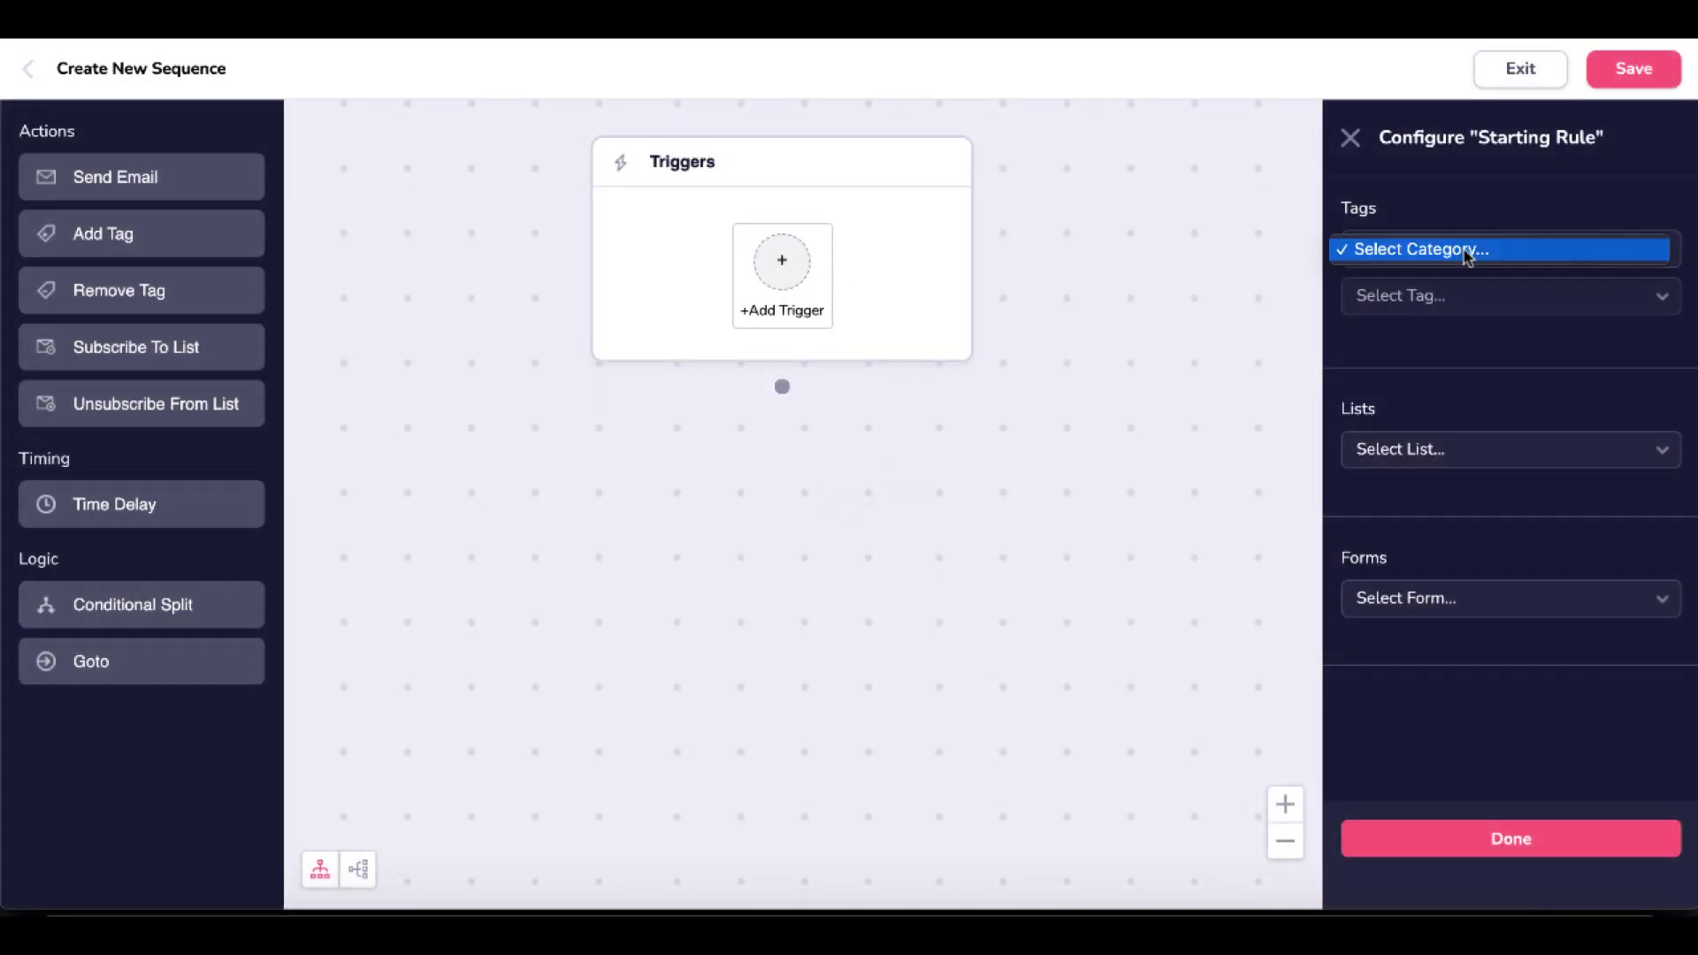
{"action": "left_click", "coordinate": [1419, 453]}
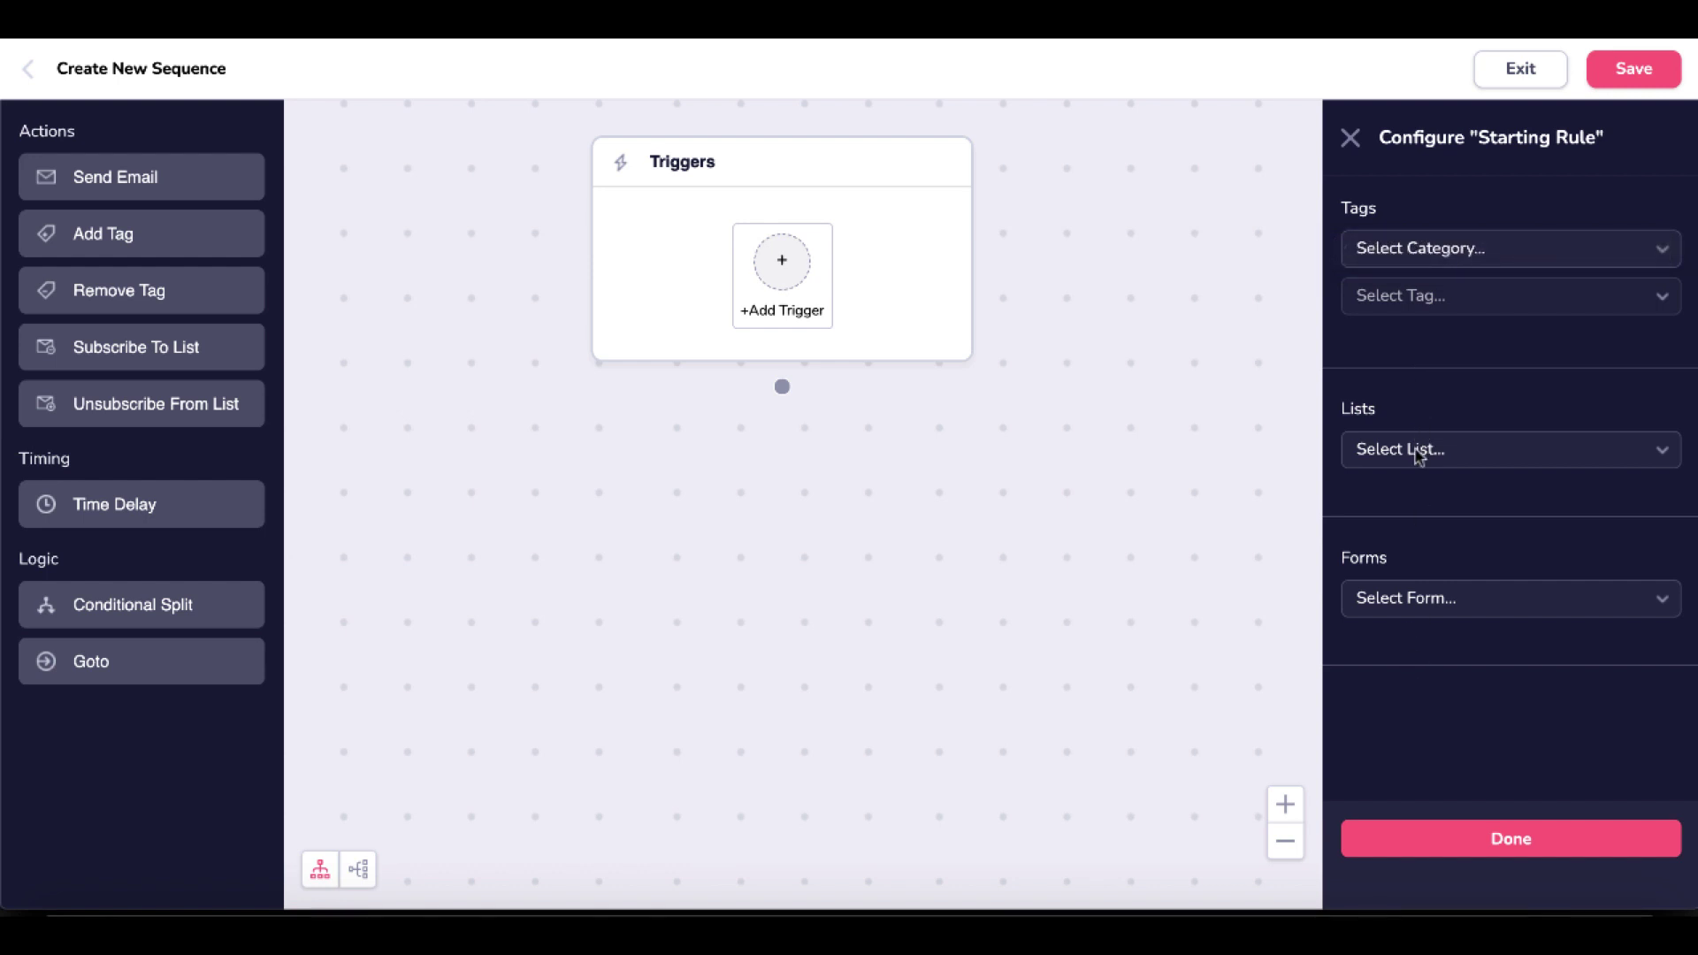
{"action": "left_click", "coordinate": [1464, 458]}
{"action": "left_click", "coordinate": [1445, 473]}
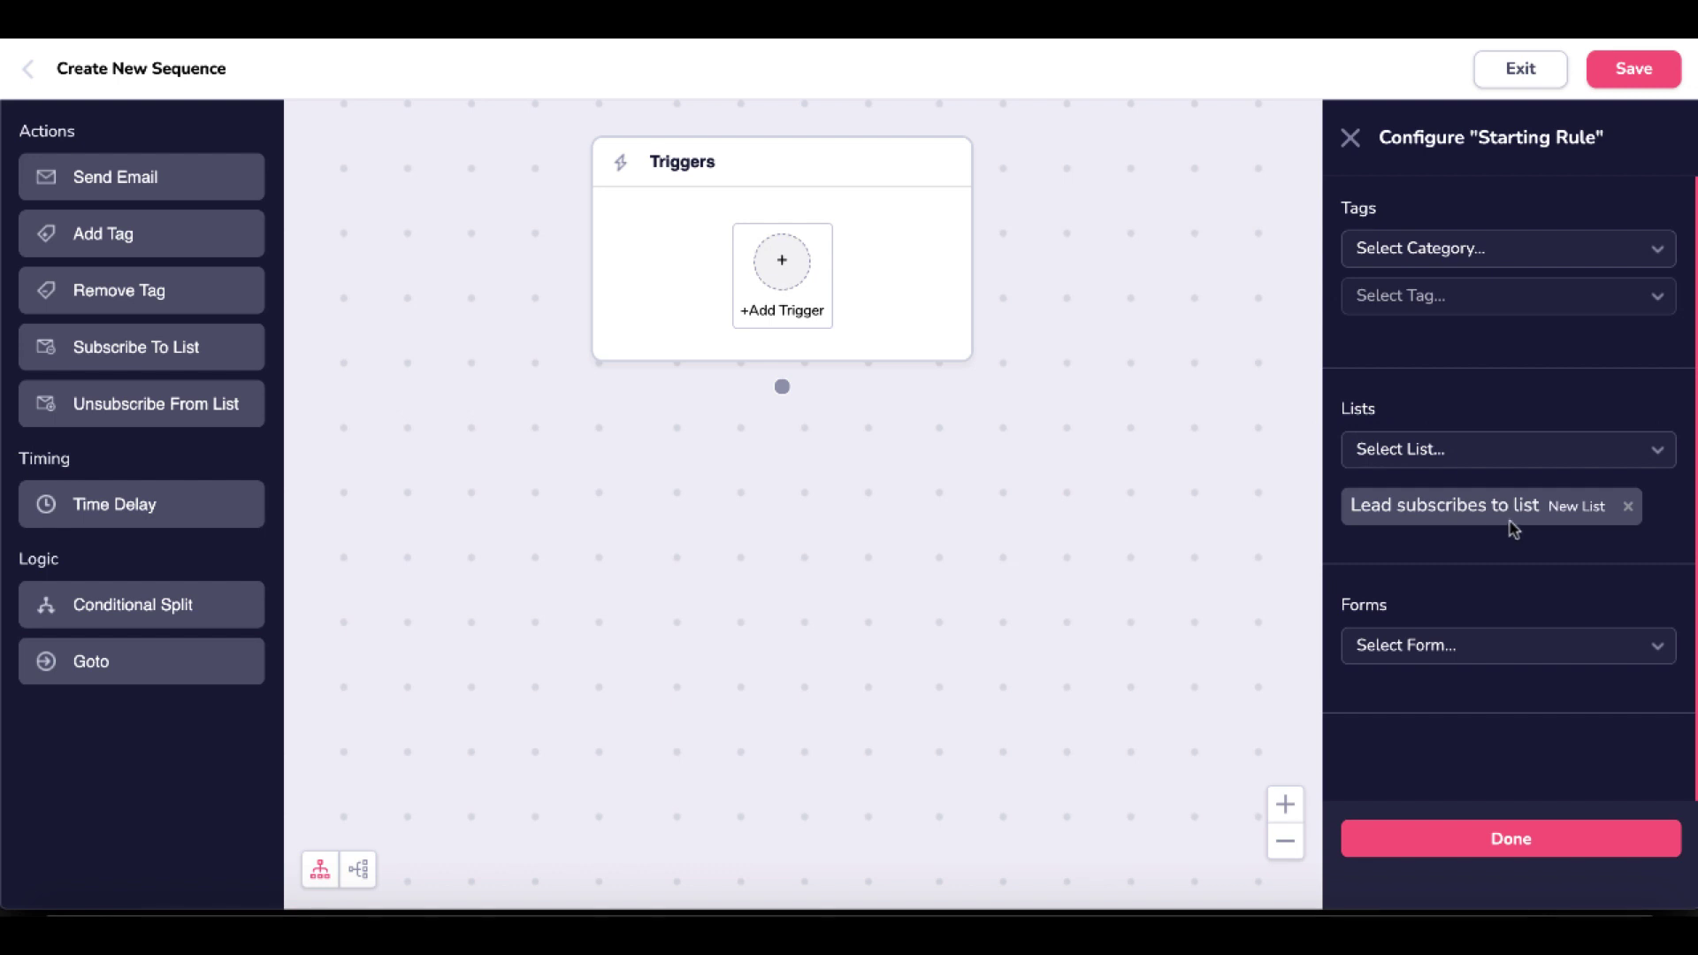
{"action": "left_click", "coordinate": [1447, 839]}
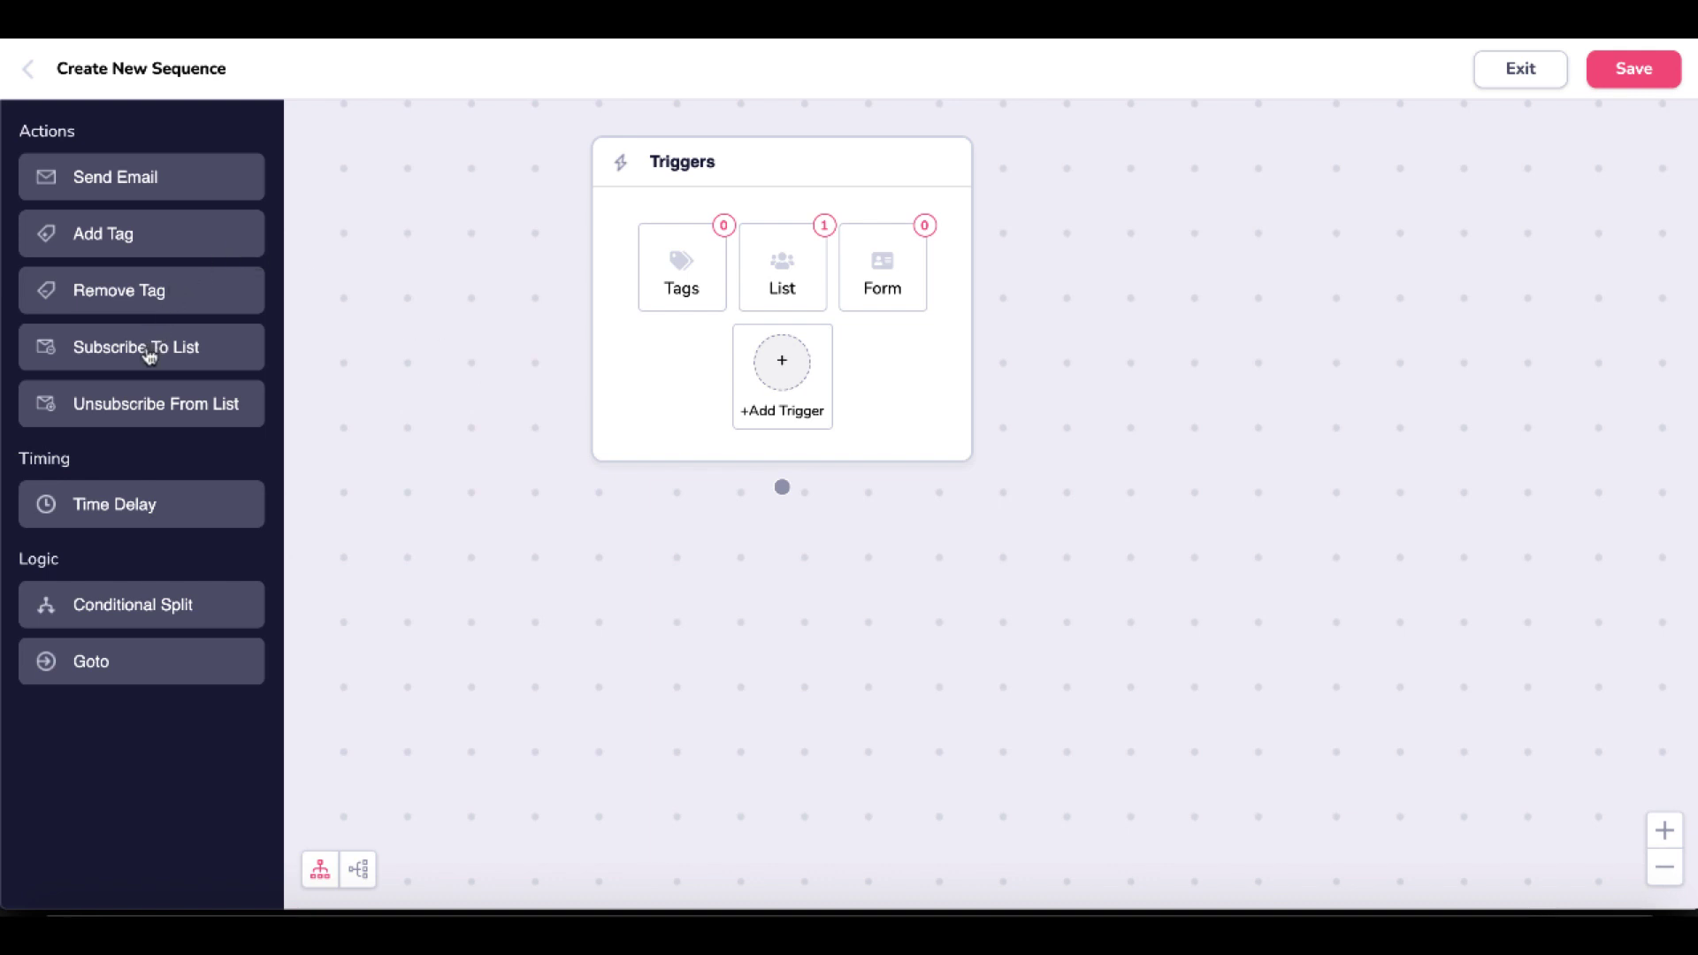
Add a Send Email action below the triggers with name and subject Email 1 and the message This is email number 1
{"action": "left_click_drag", "start_coordinate": [142, 177], "coordinate": [782, 546]}
{"action": "left_click", "coordinate": [1121, 271]}
{"action": "type", "text": "Email 1"}
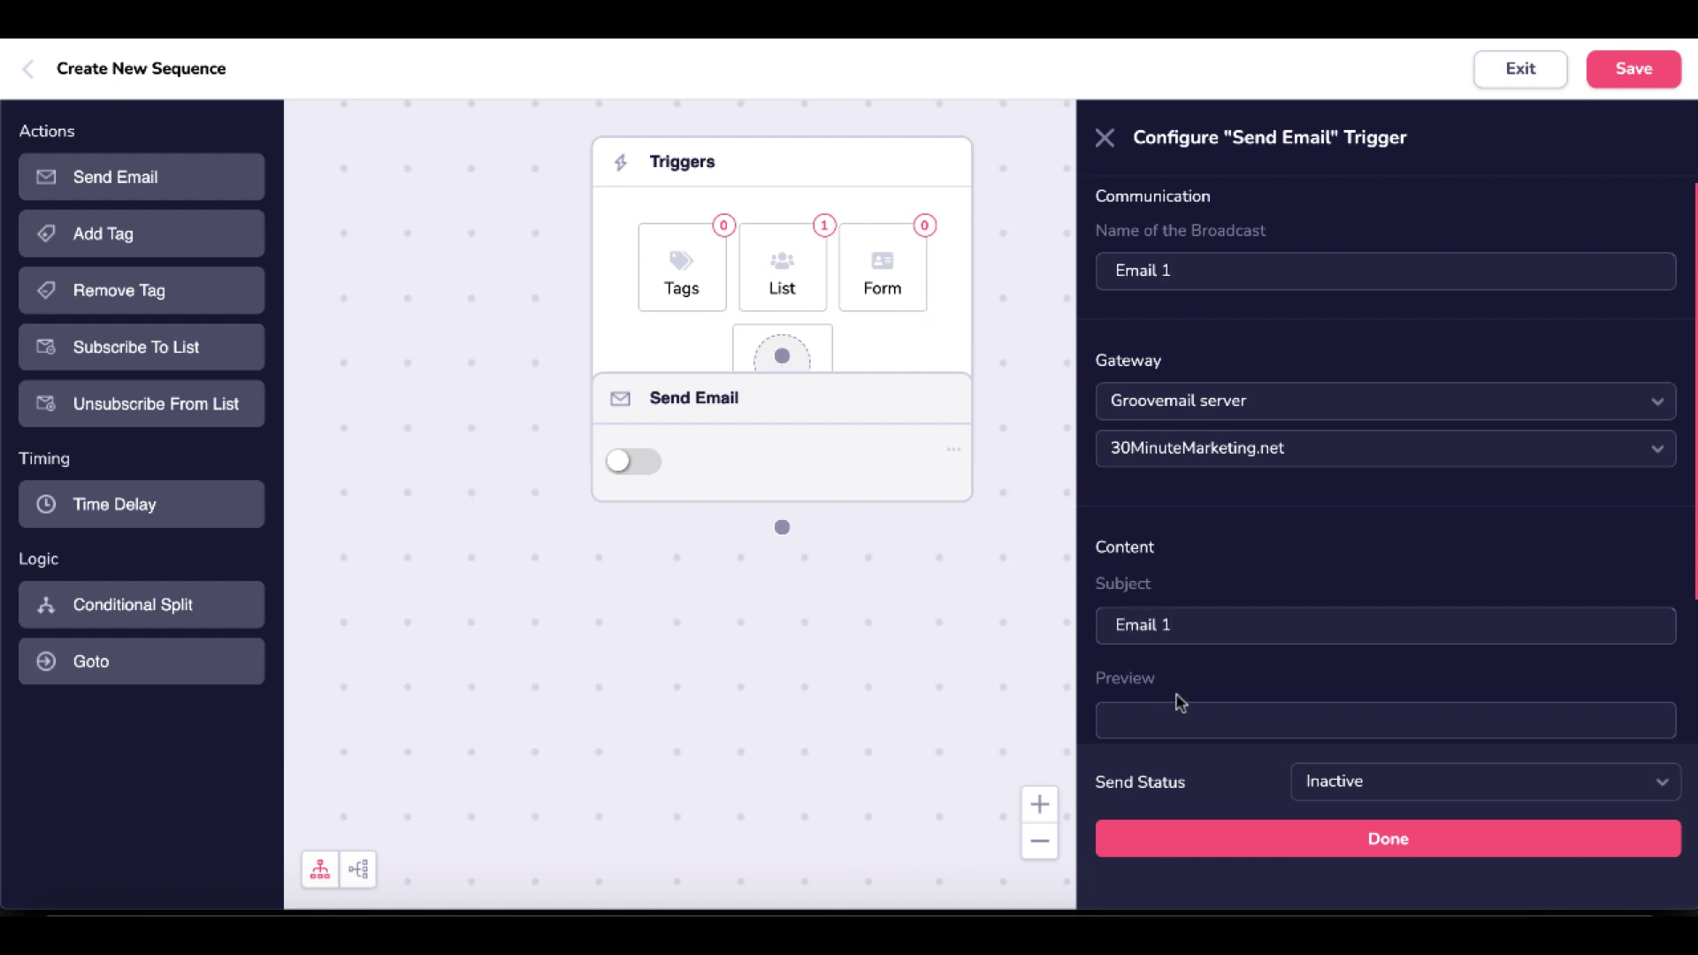
{"action": "scroll", "coordinate": [1180, 703], "scroll_direction": "down", "scroll_amount": 3}
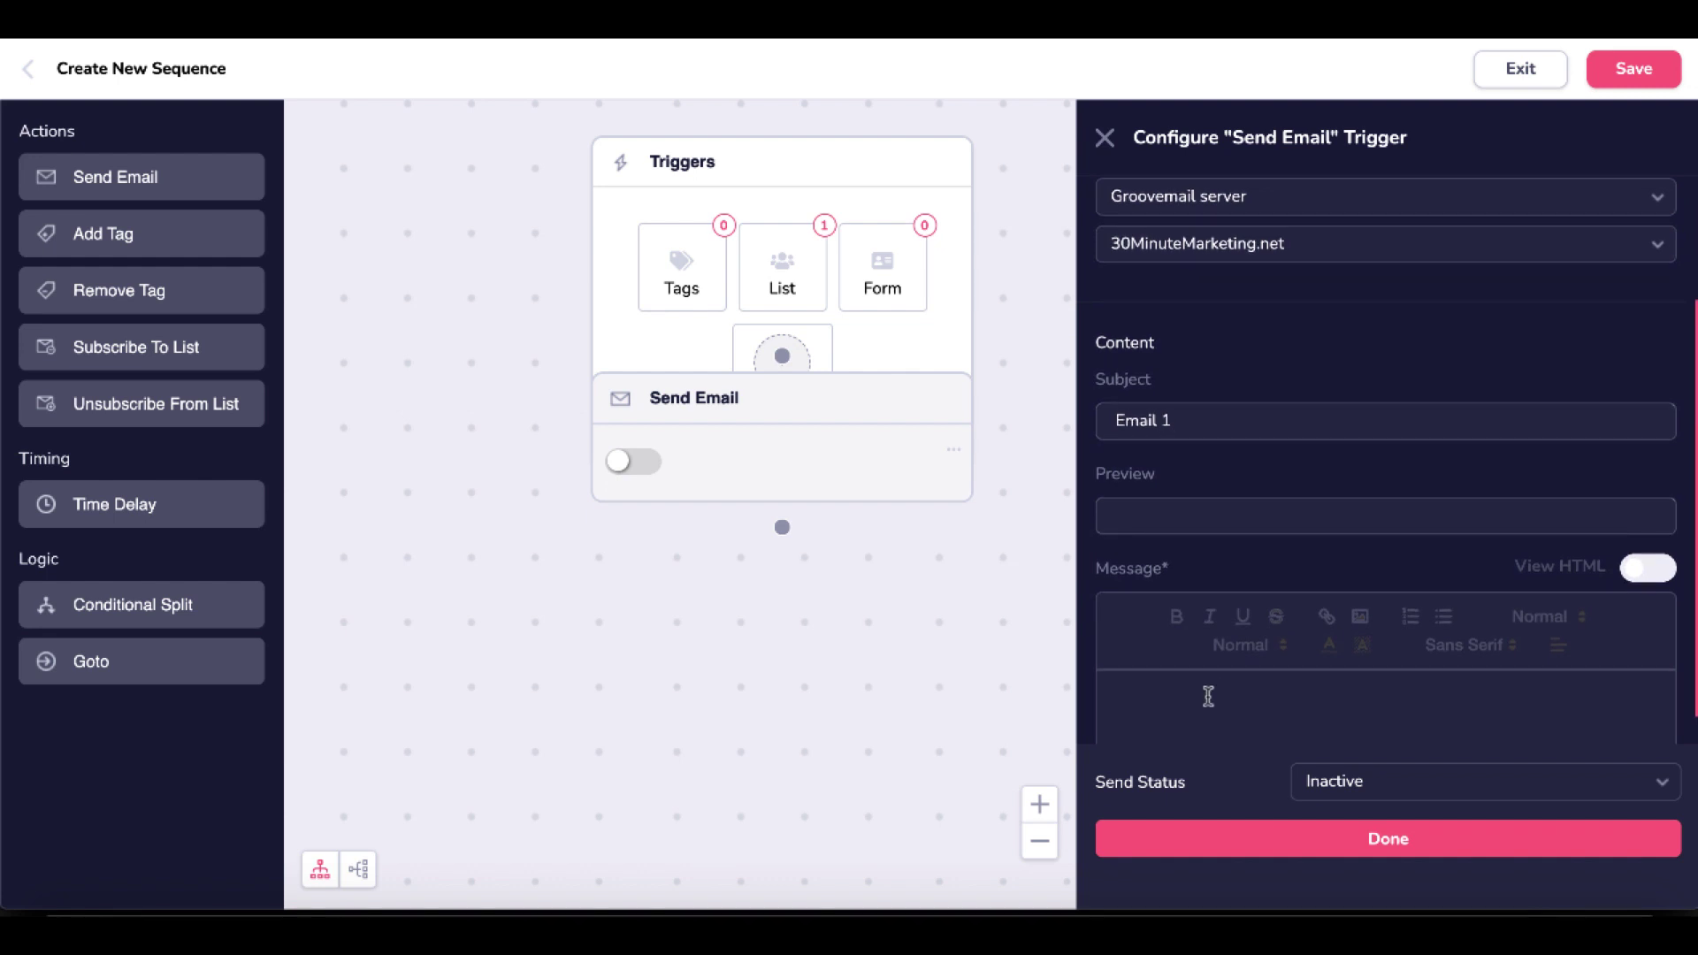
{"action": "type", "text": "This is email number 1"}
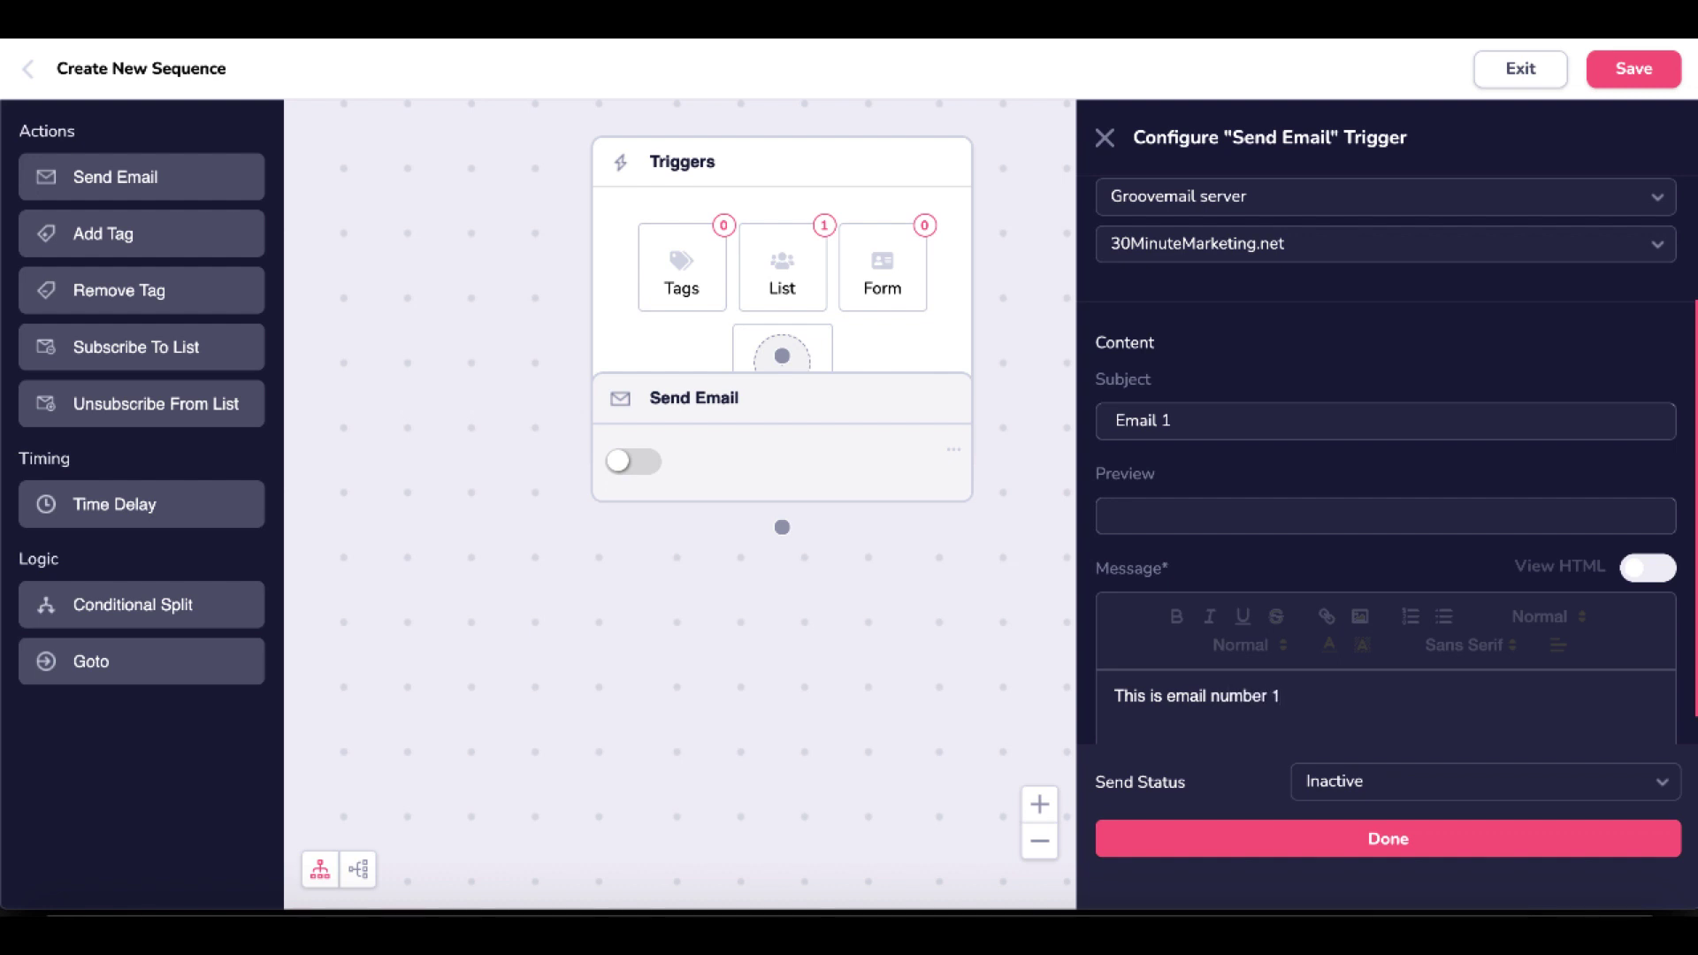
Set the send status of Email 1 to Active and finish its configuration
{"action": "scroll", "coordinate": [1289, 569], "scroll_direction": "up", "scroll_amount": 3}
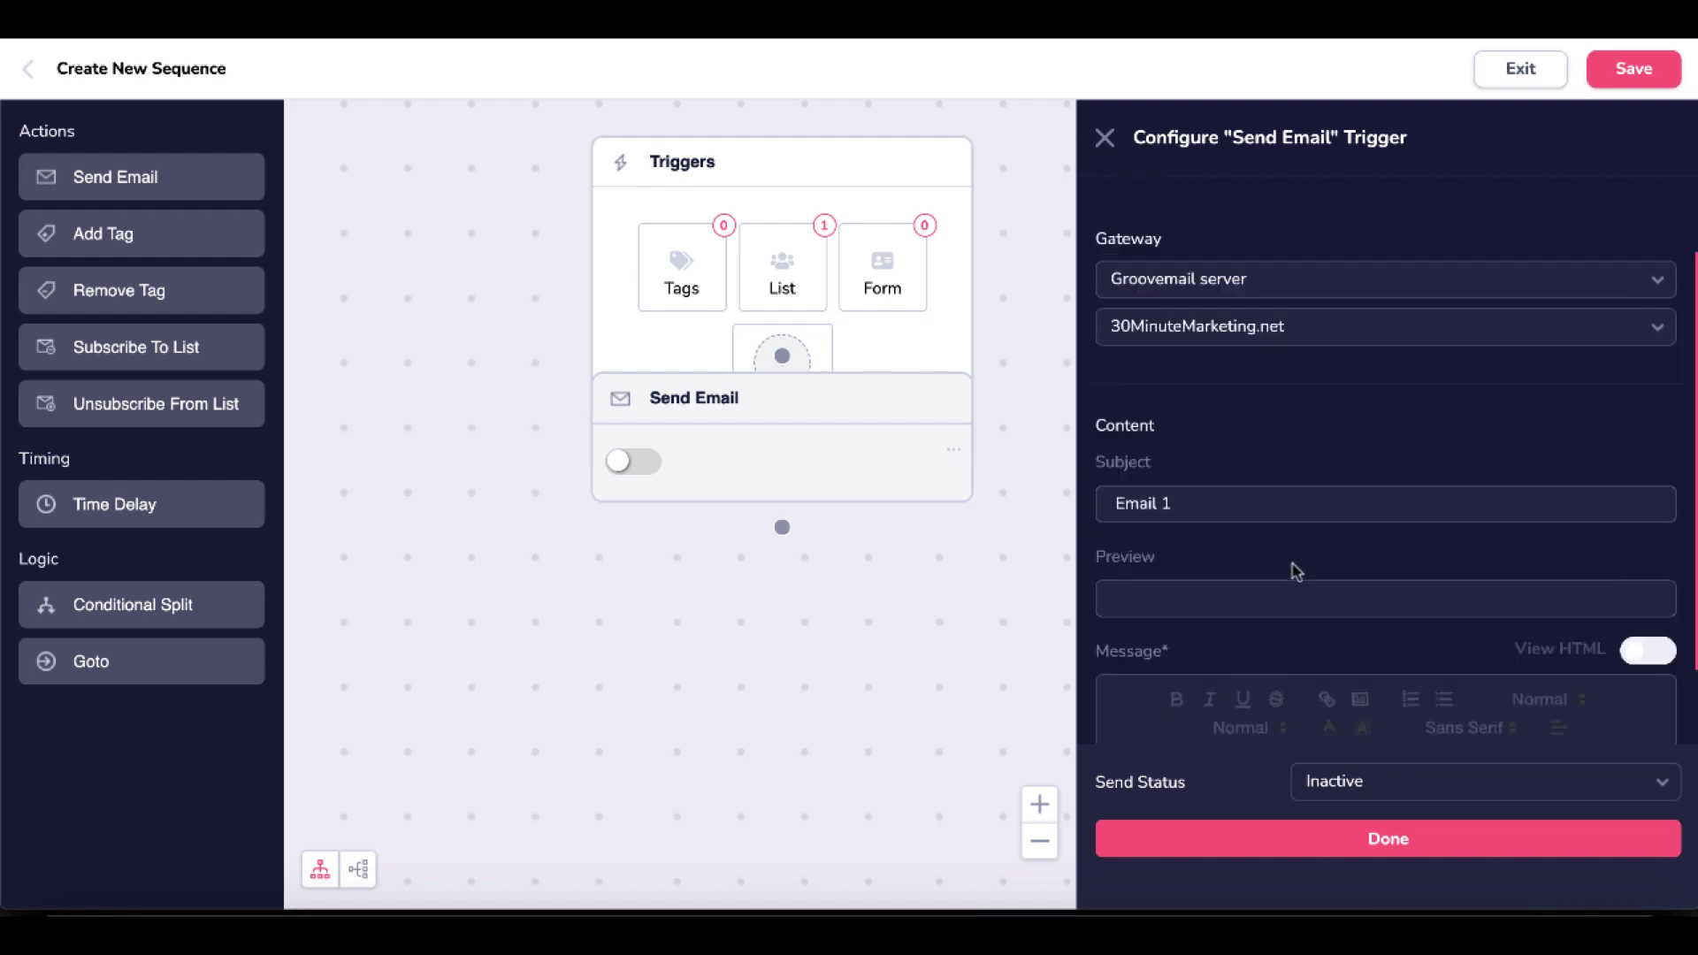
{"action": "scroll", "coordinate": [1288, 568], "scroll_direction": "down", "scroll_amount": 6}
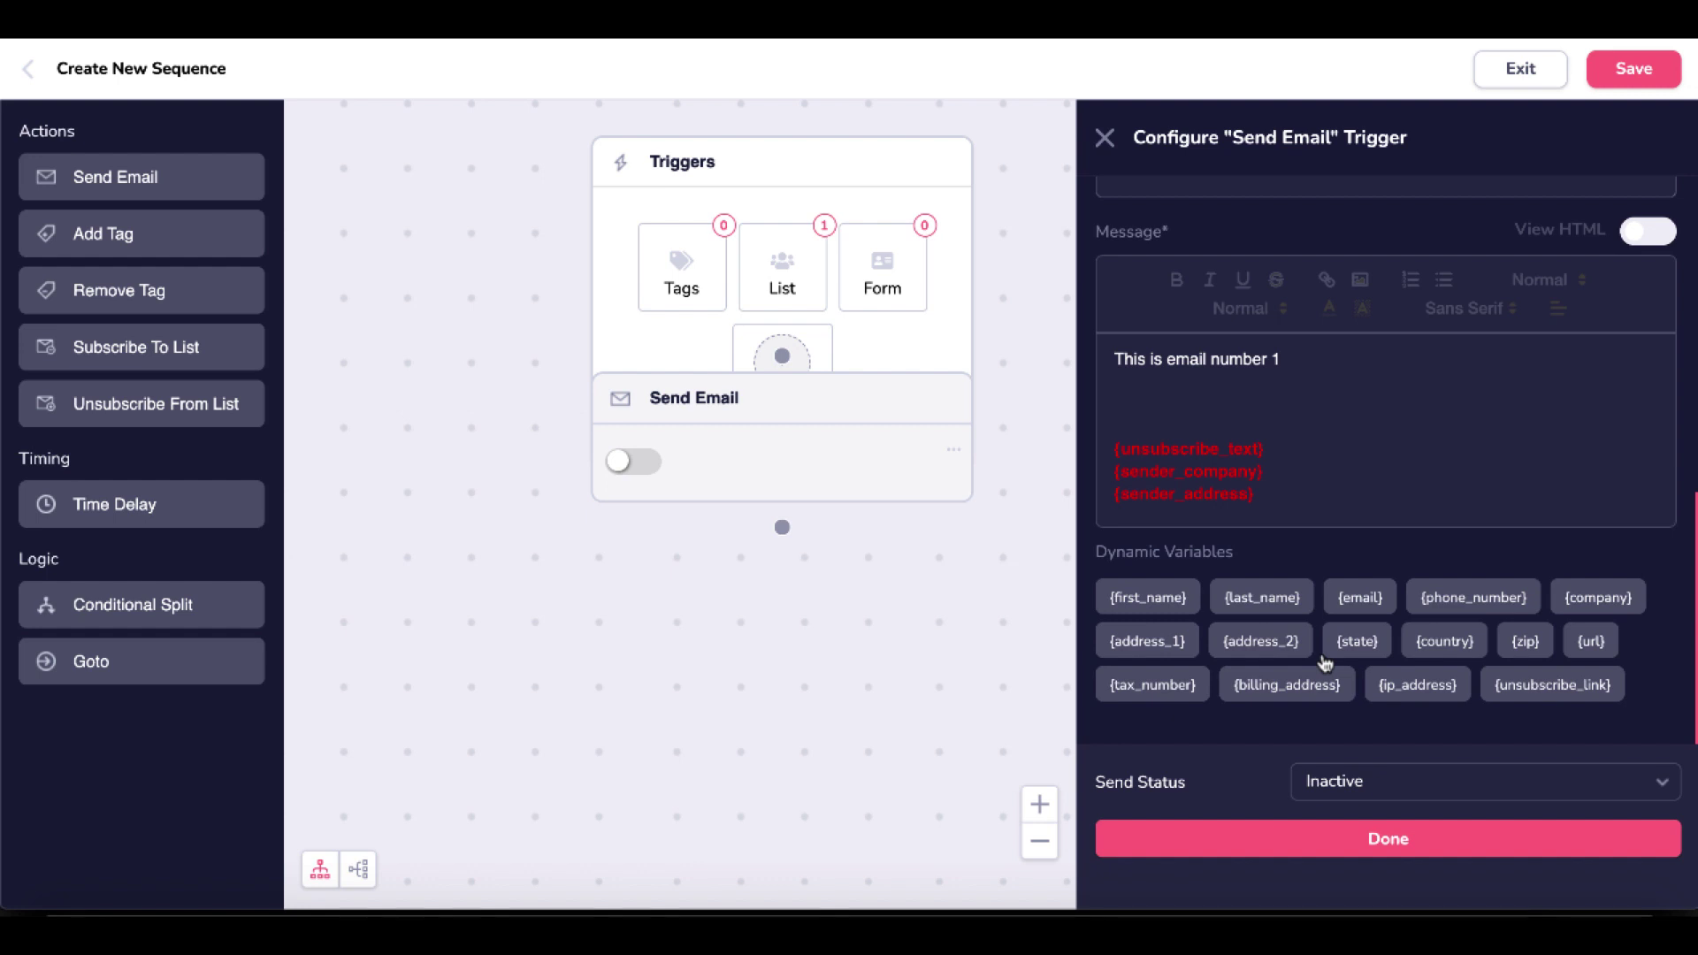
{"action": "left_click", "coordinate": [1342, 773]}
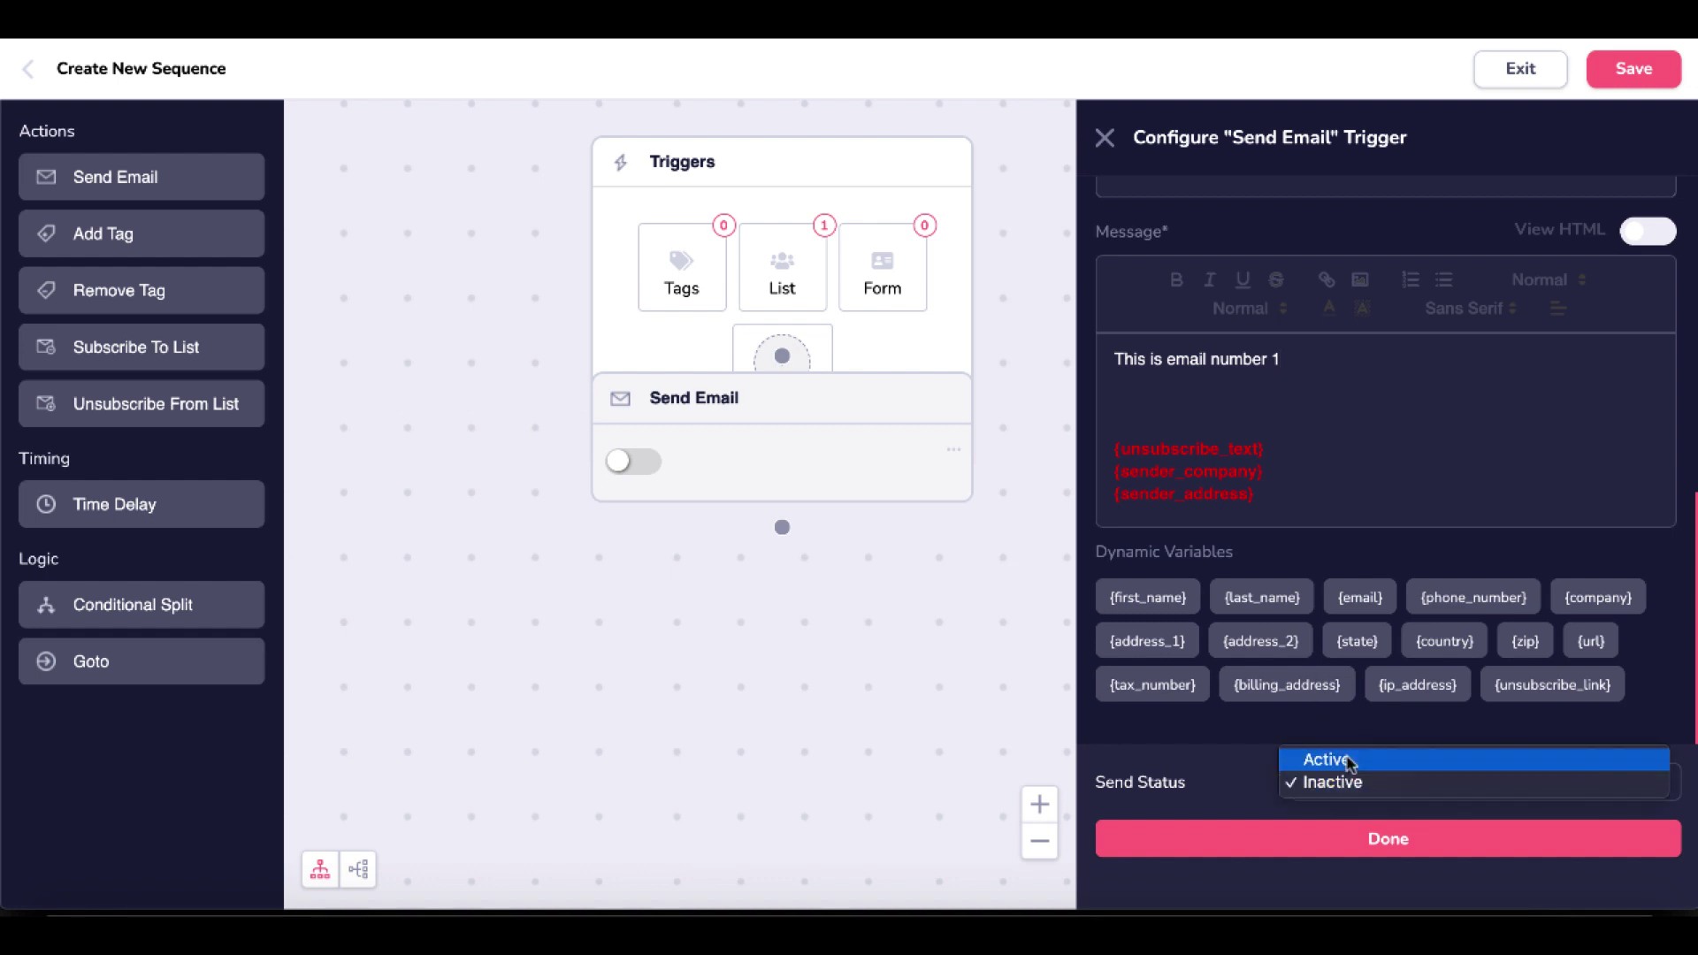
{"action": "left_click", "coordinate": [1346, 761]}
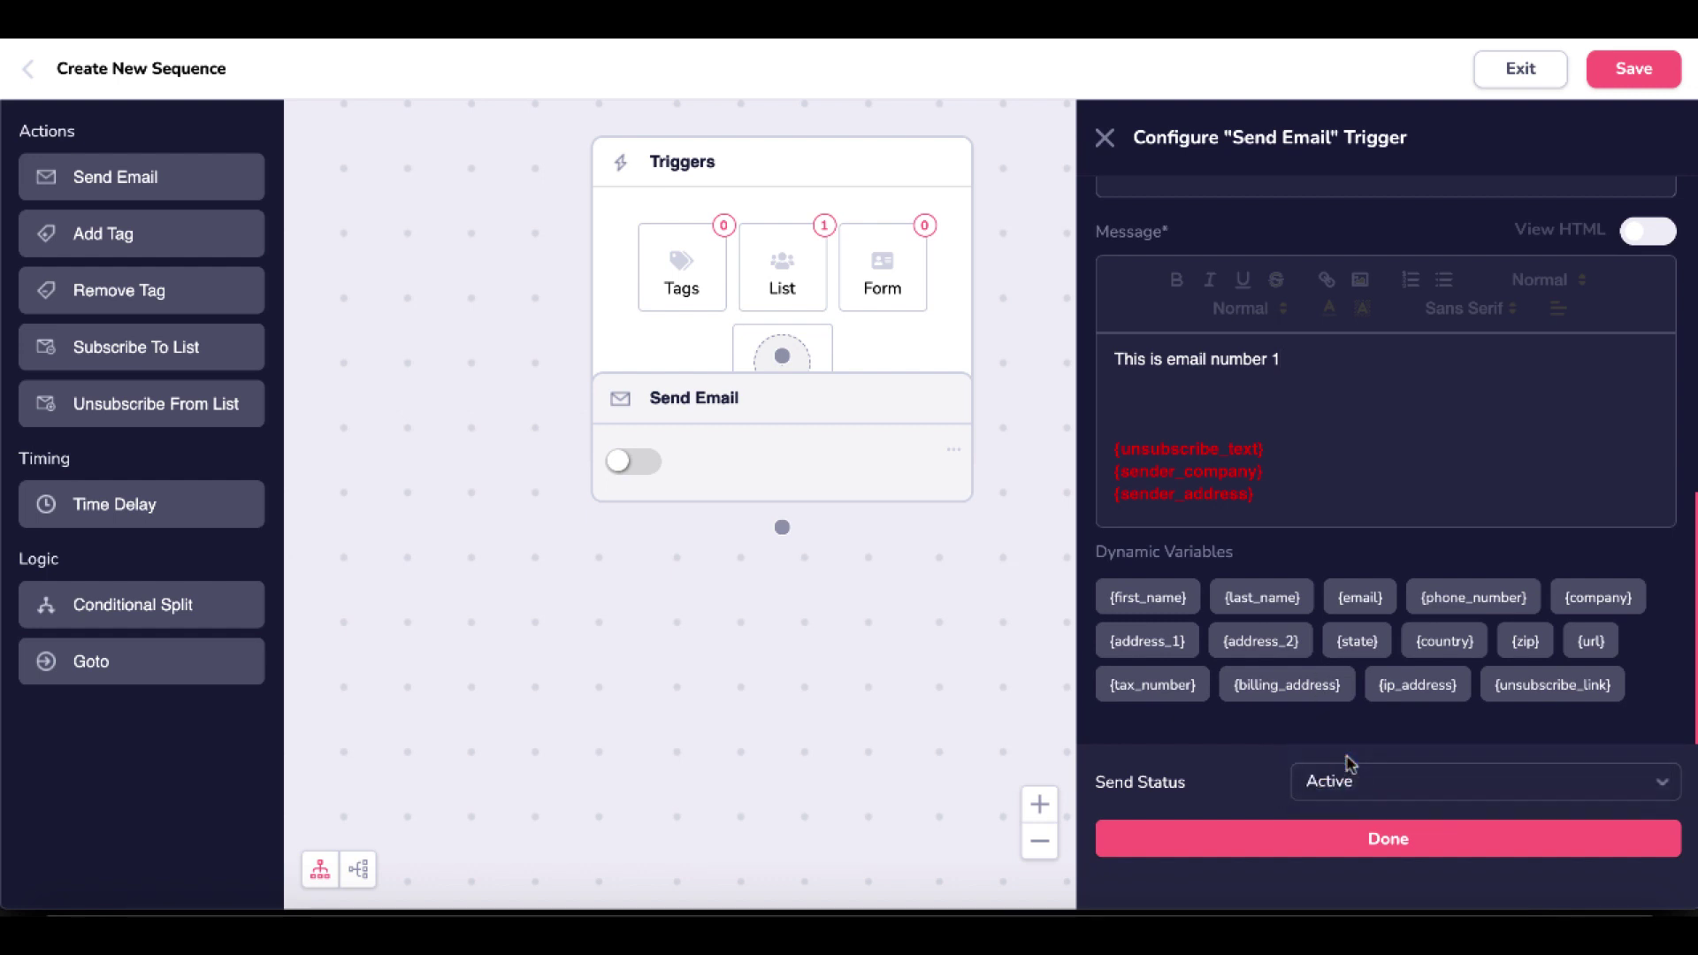
{"action": "left_click", "coordinate": [1350, 842]}
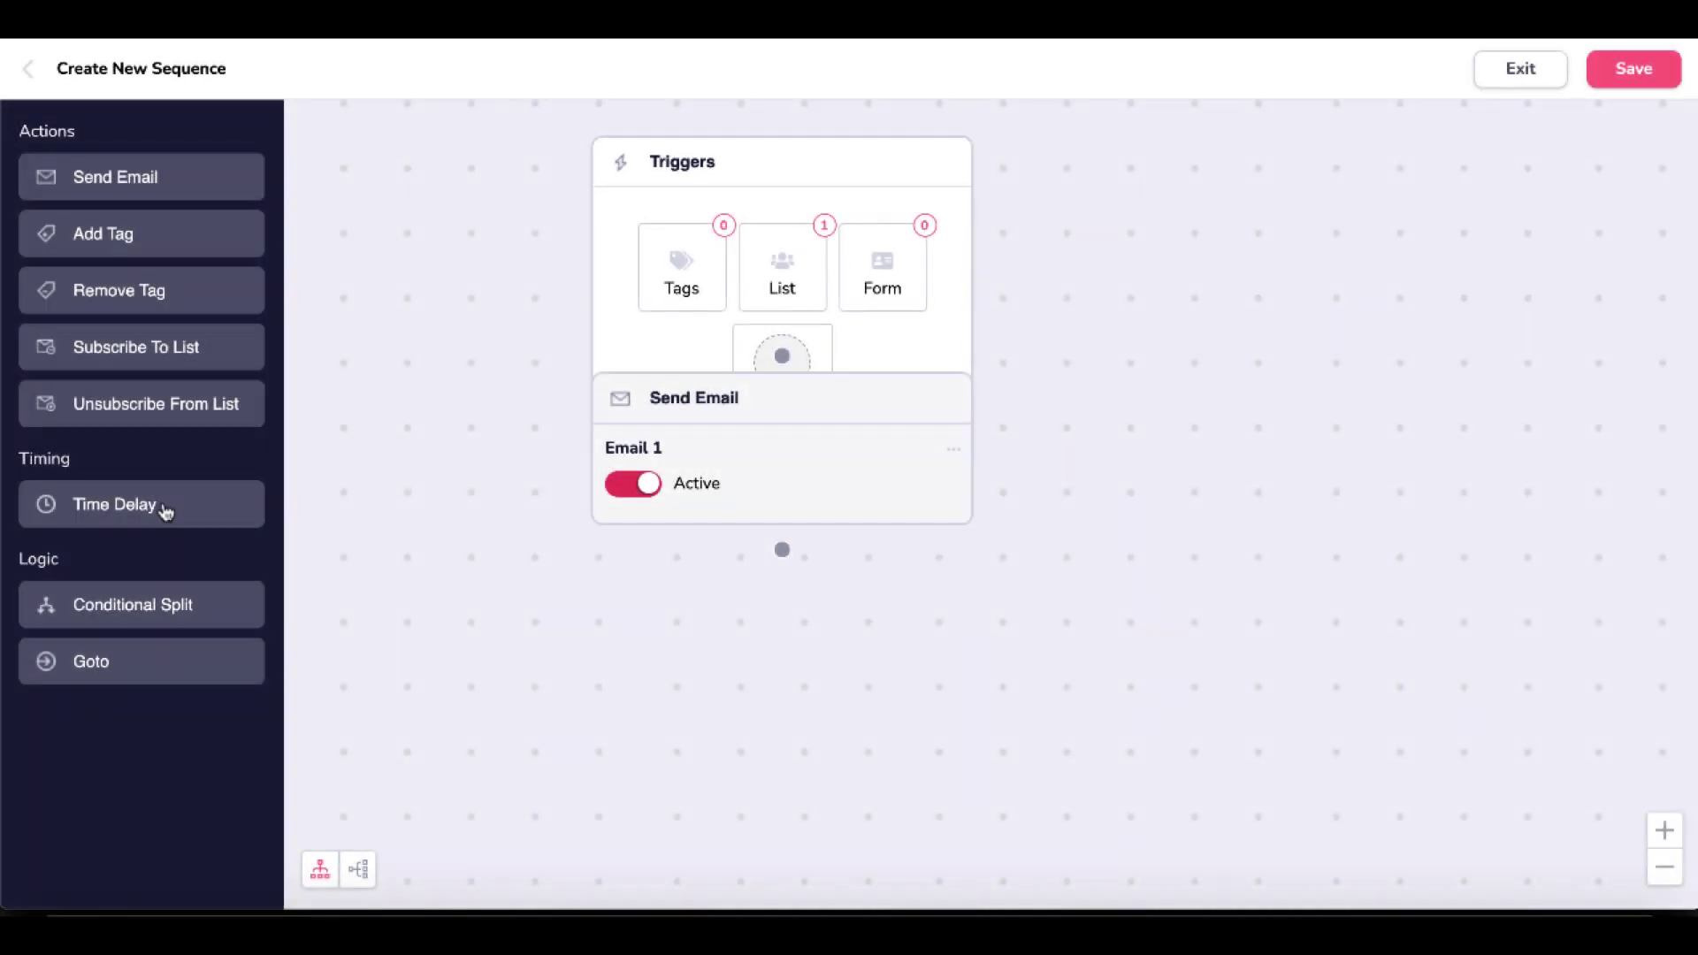
Add an active time delay after Email 1 that waits 0 days and 1 hour
{"action": "left_click", "coordinate": [165, 509]}
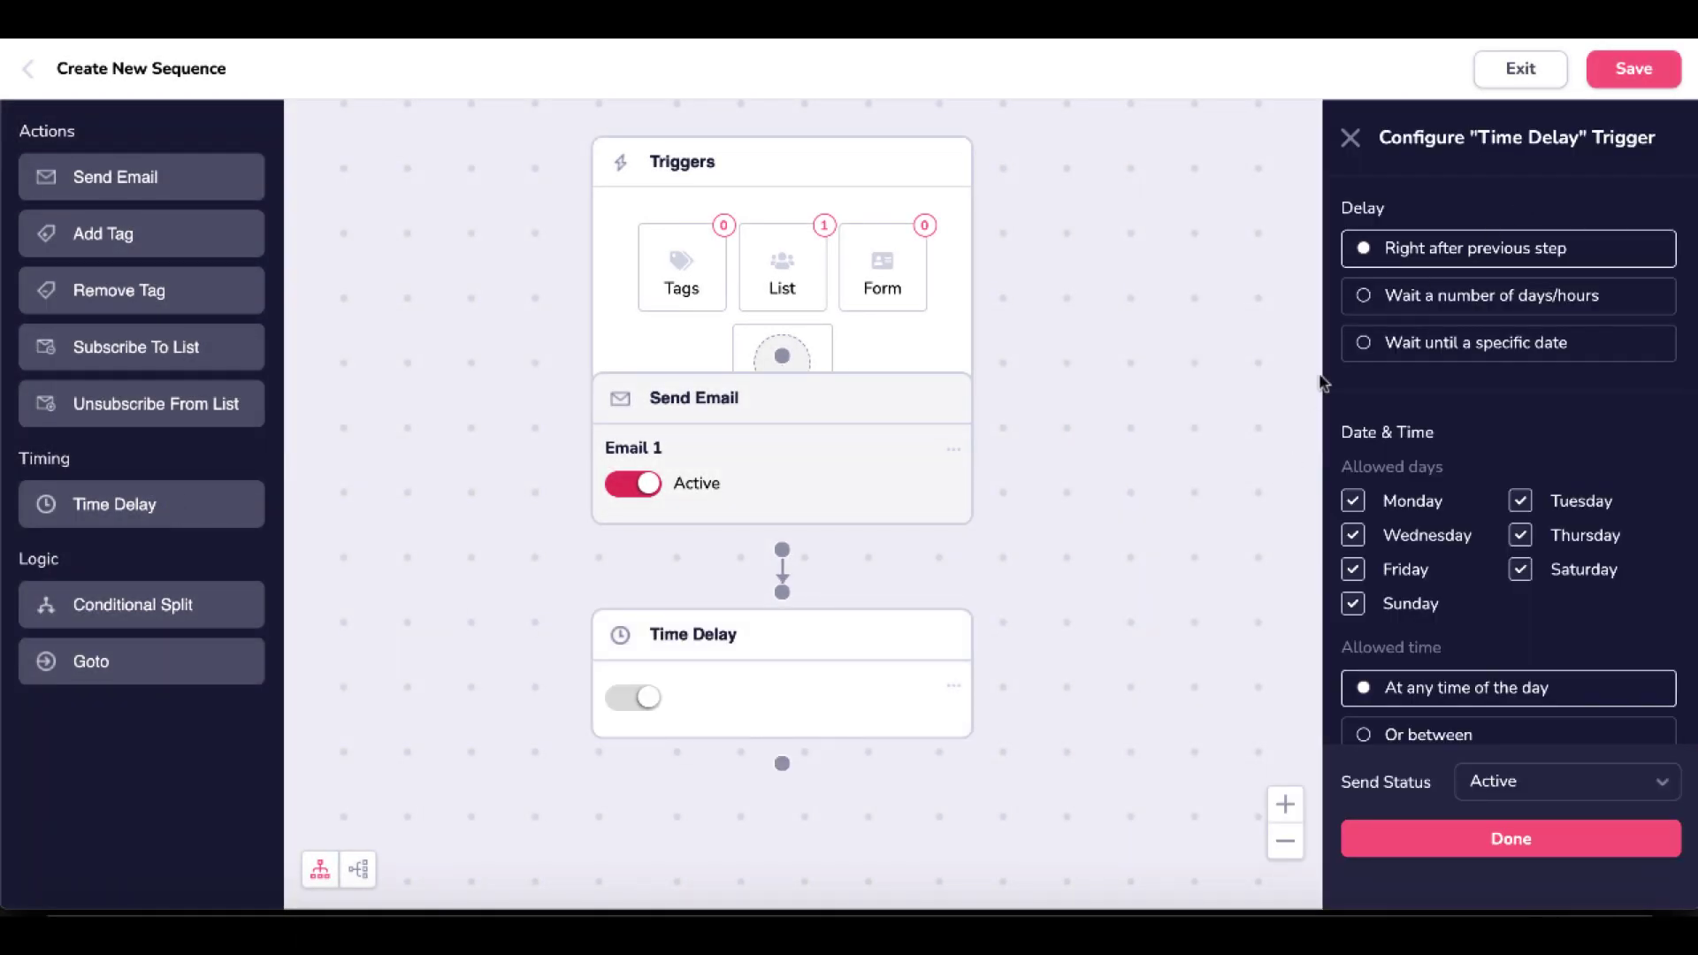
{"action": "left_click", "coordinate": [1369, 297]}
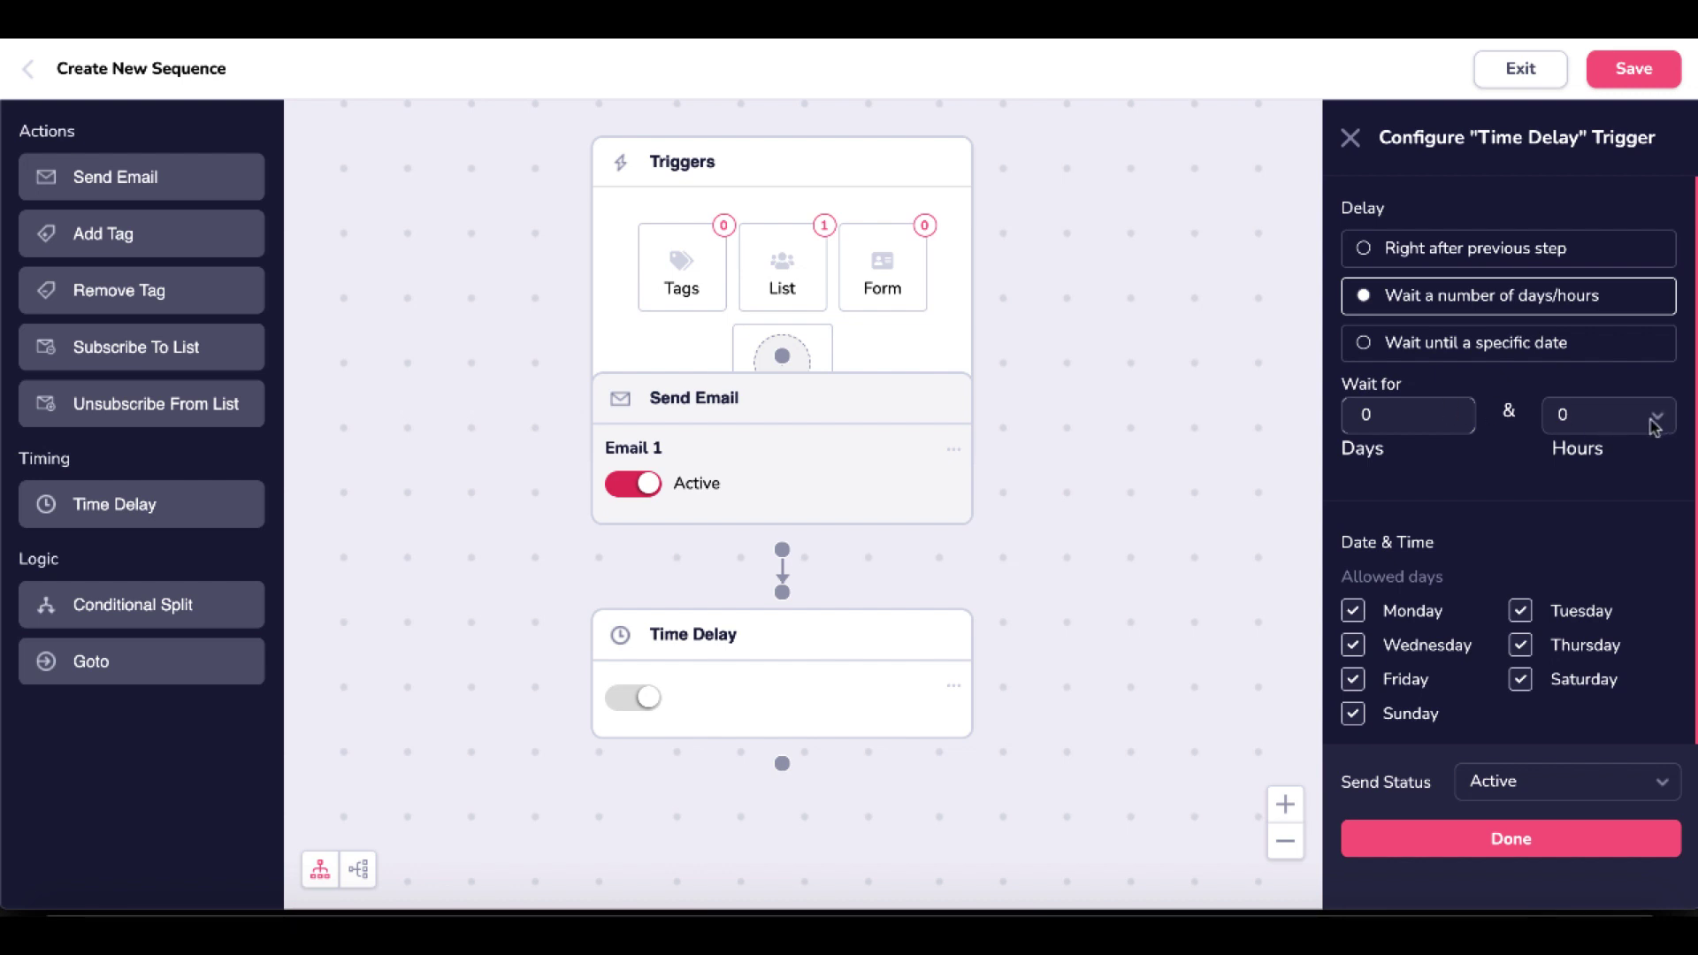
{"action": "left_click", "coordinate": [1592, 416]}
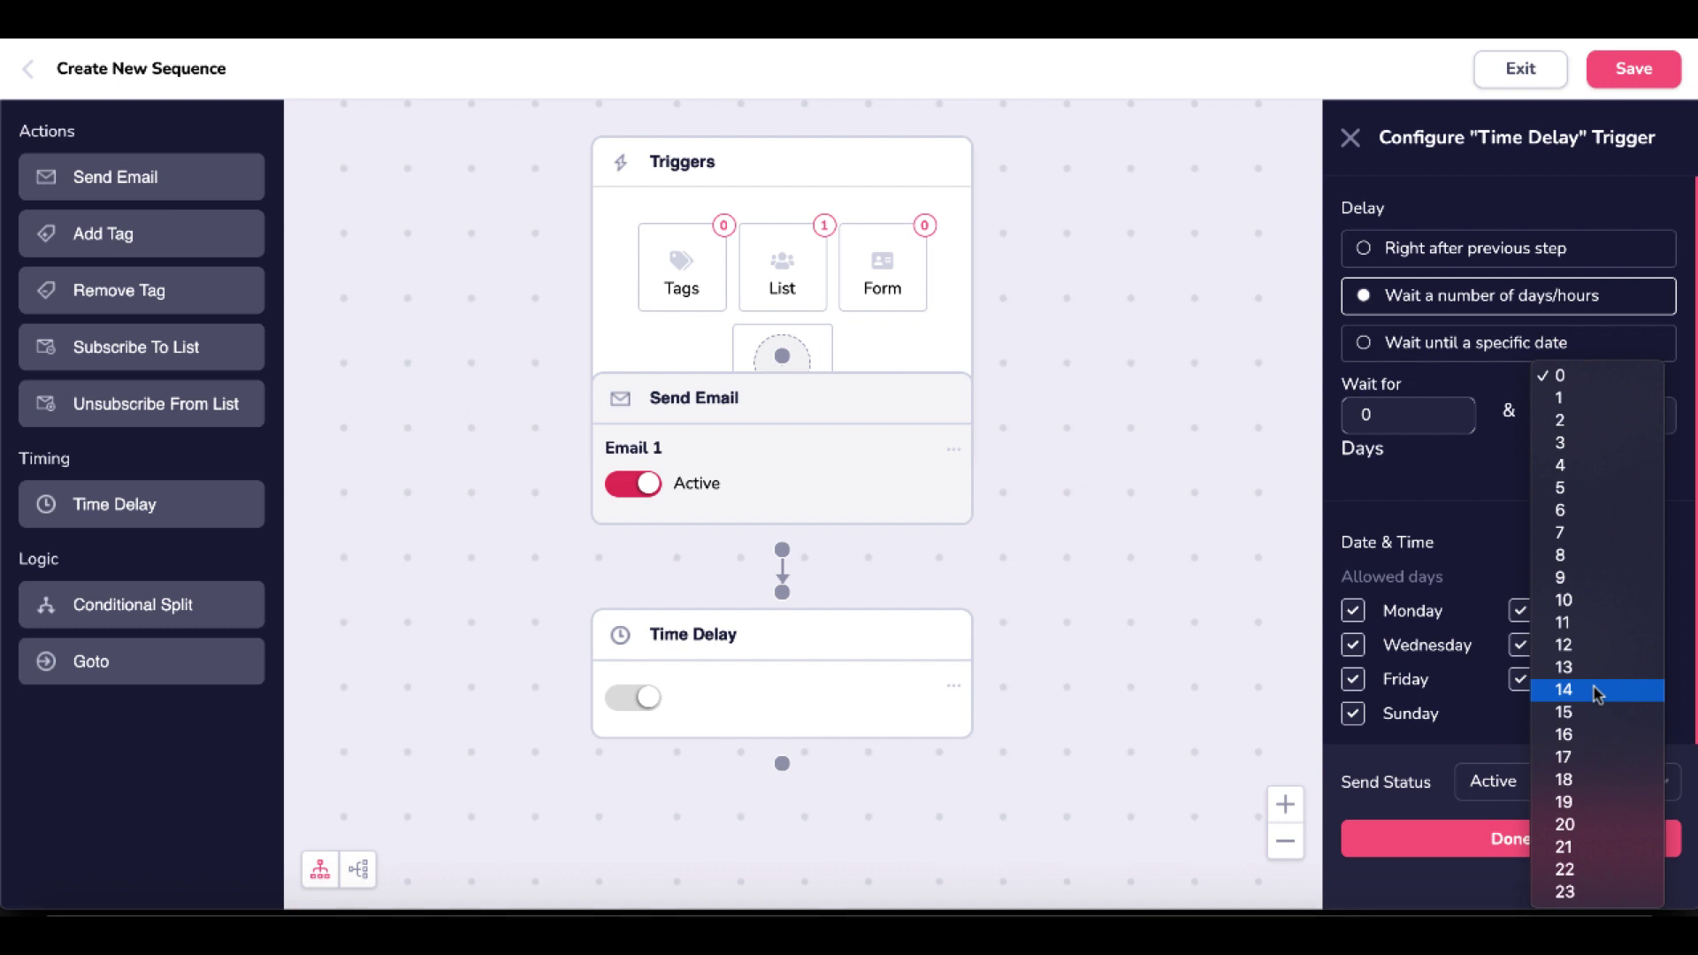
{"action": "left_click", "coordinate": [1577, 400]}
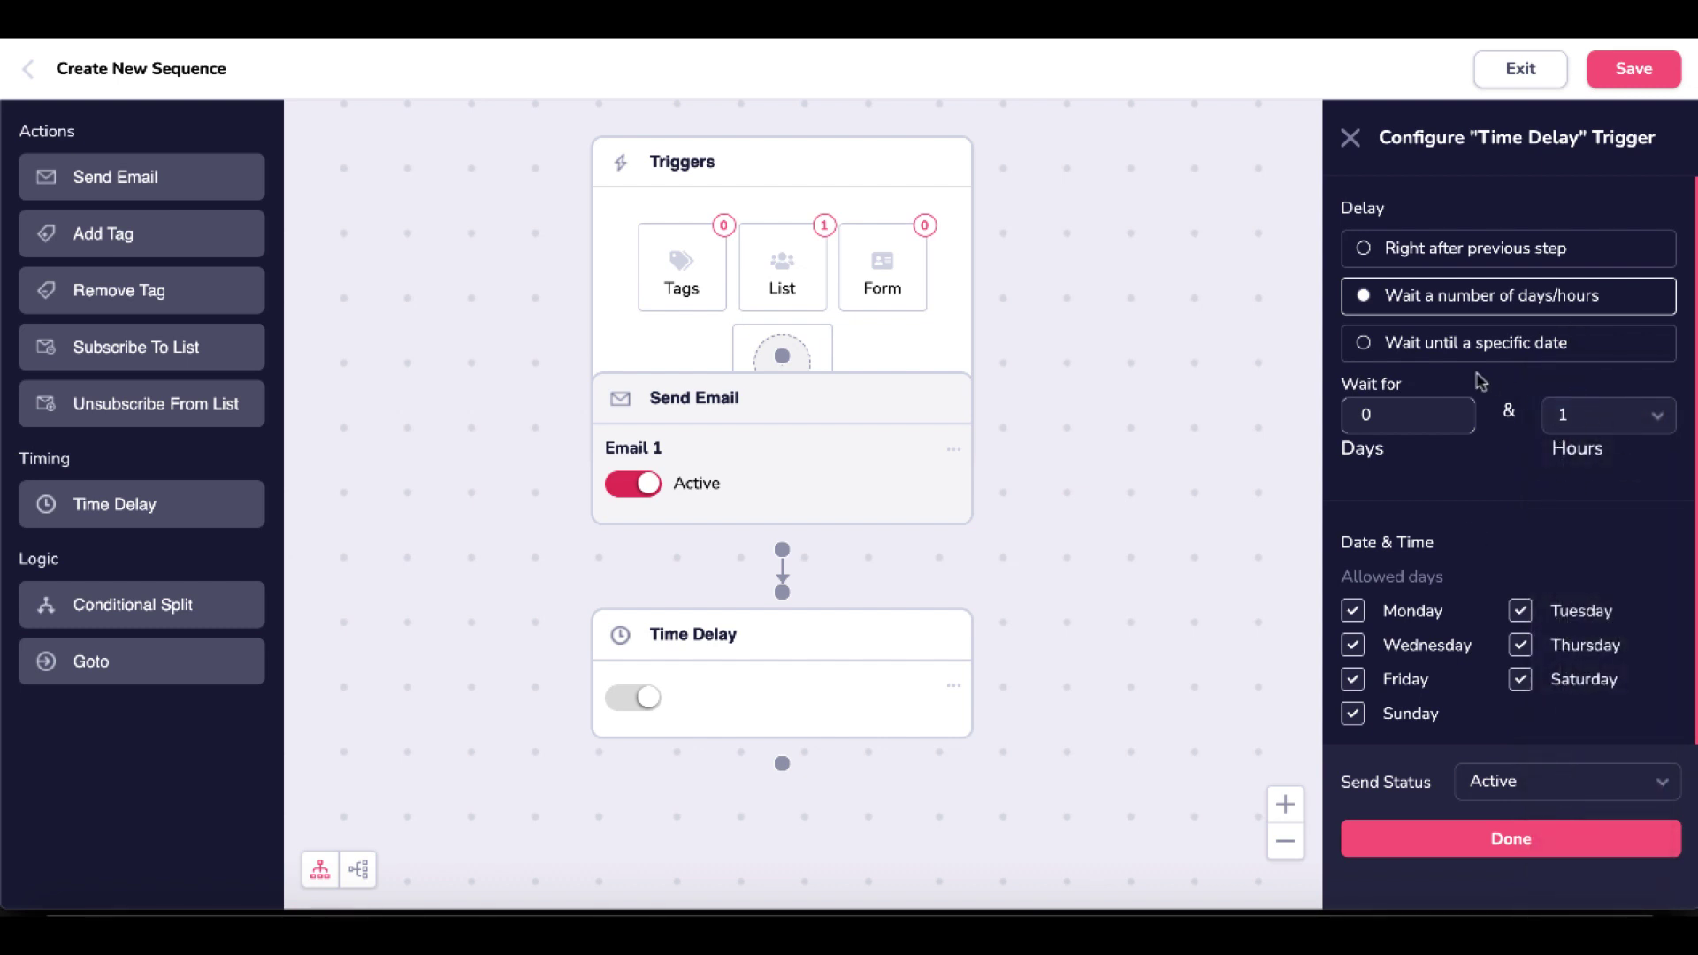
{"action": "left_click", "coordinate": [1366, 251]}
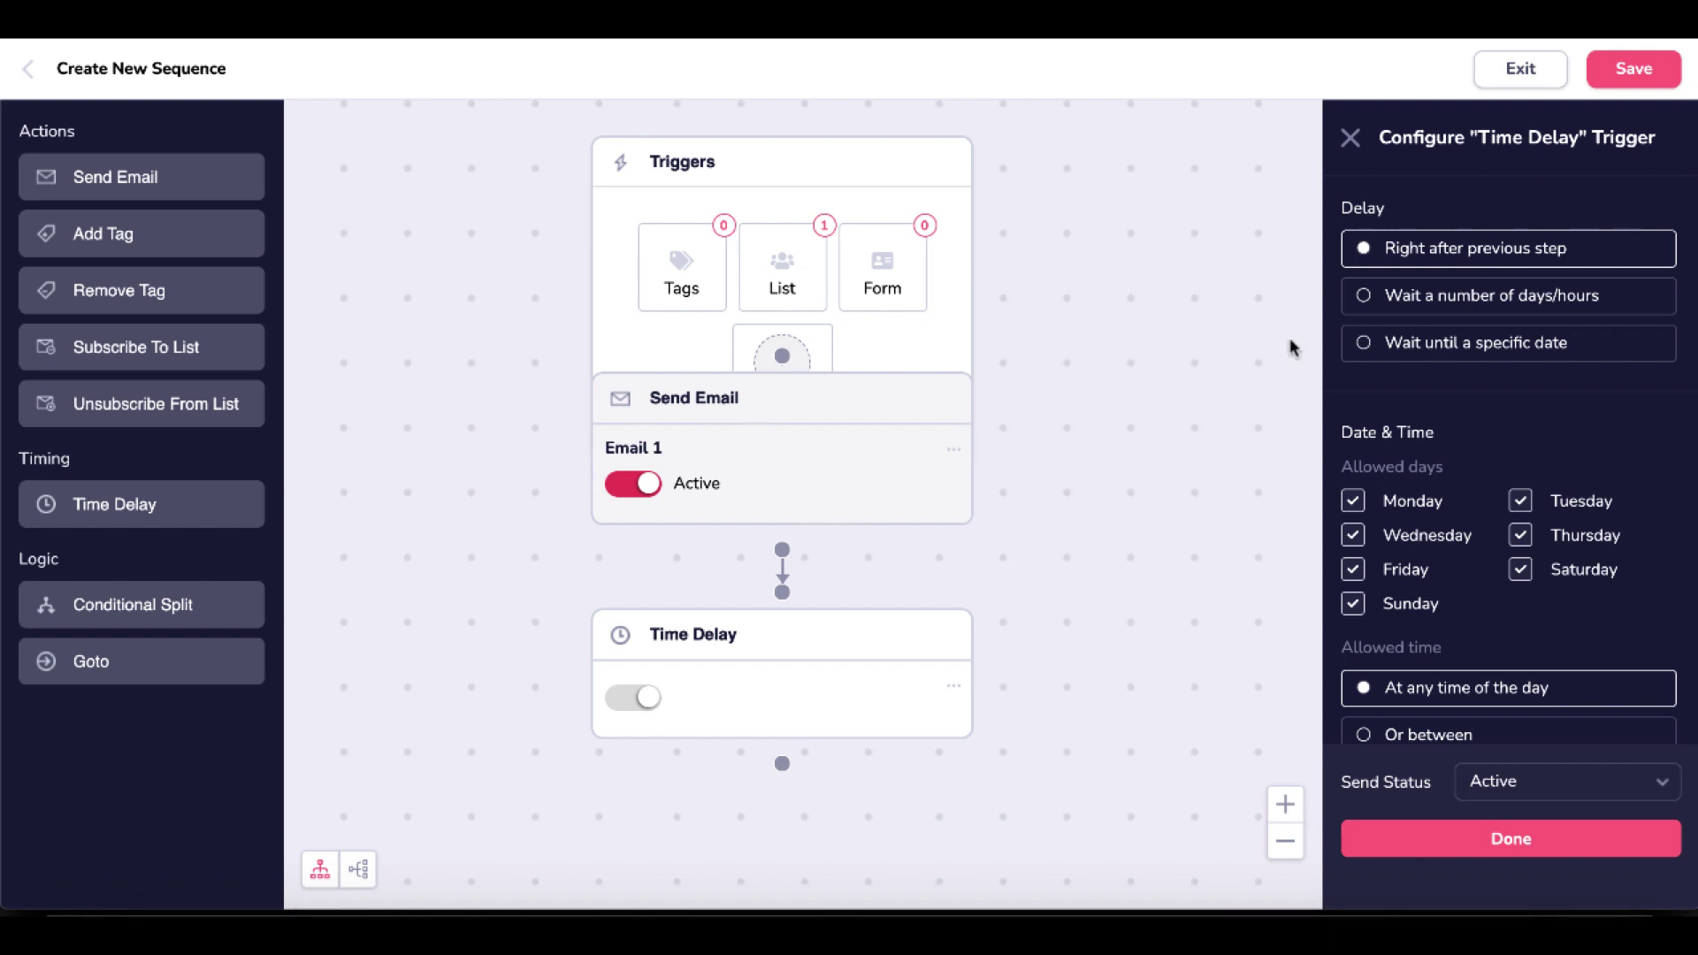
{"action": "left_click", "coordinate": [1388, 298]}
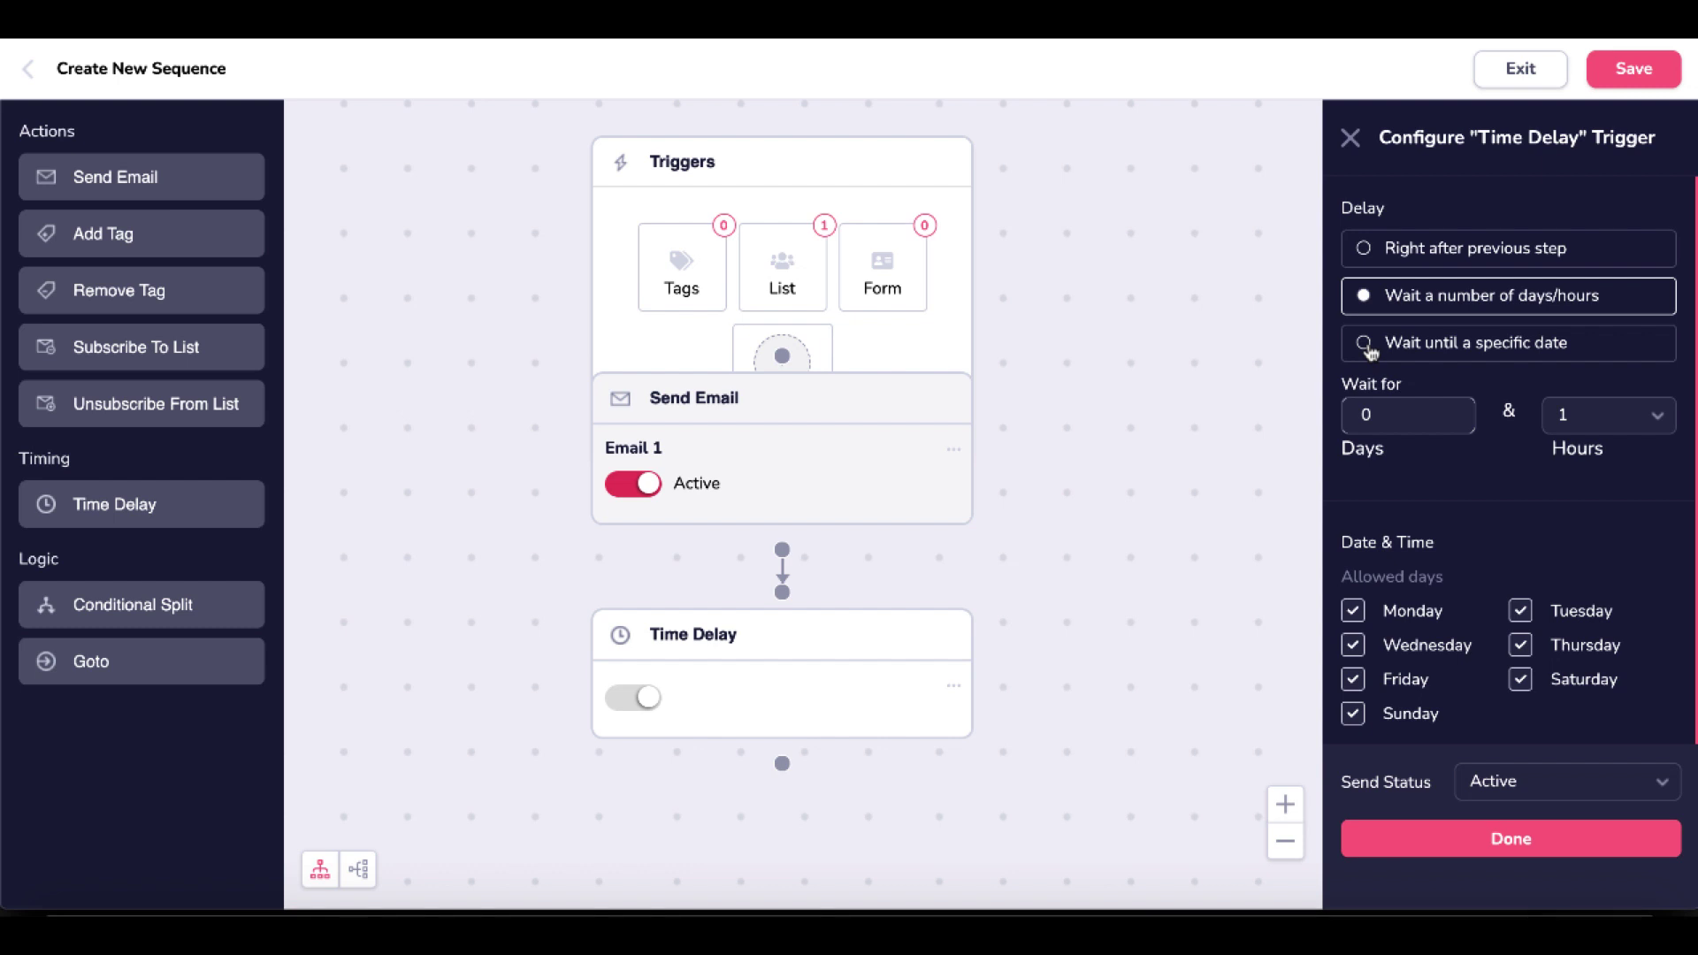
{"action": "scroll", "coordinate": [1461, 522], "scroll_direction": "down", "scroll_amount": 2}
{"action": "scroll", "coordinate": [1461, 522], "scroll_direction": "down", "scroll_amount": 1}
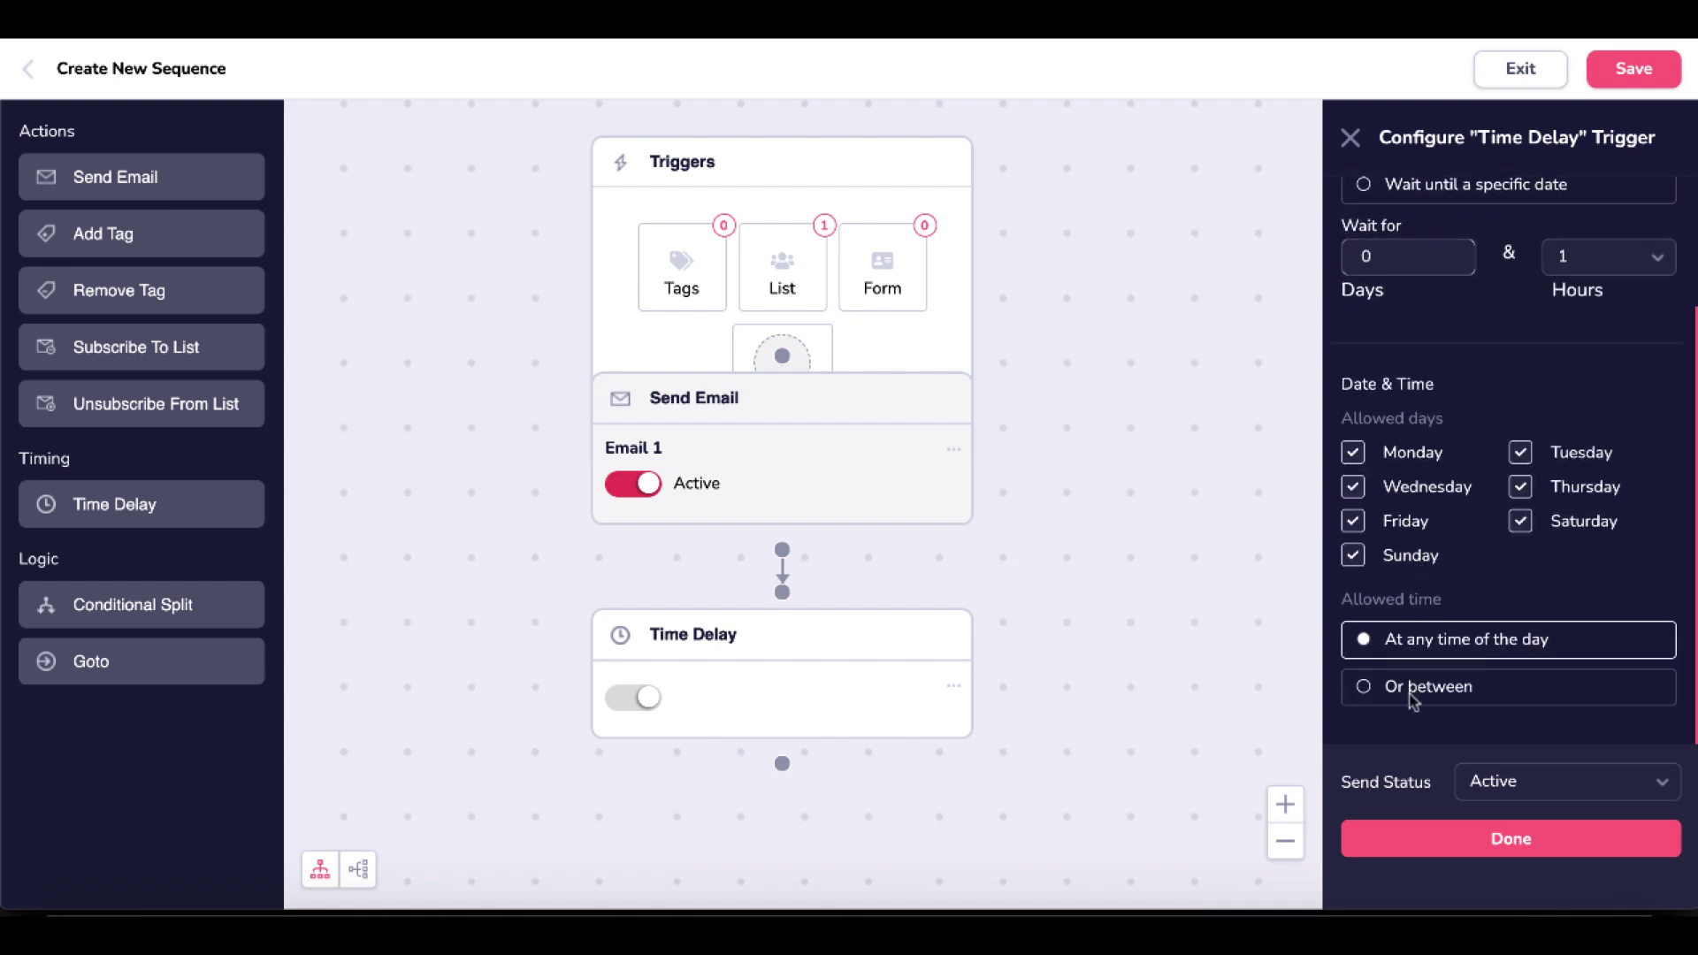
{"action": "scroll", "coordinate": [1460, 488], "scroll_direction": "up", "scroll_amount": 2}
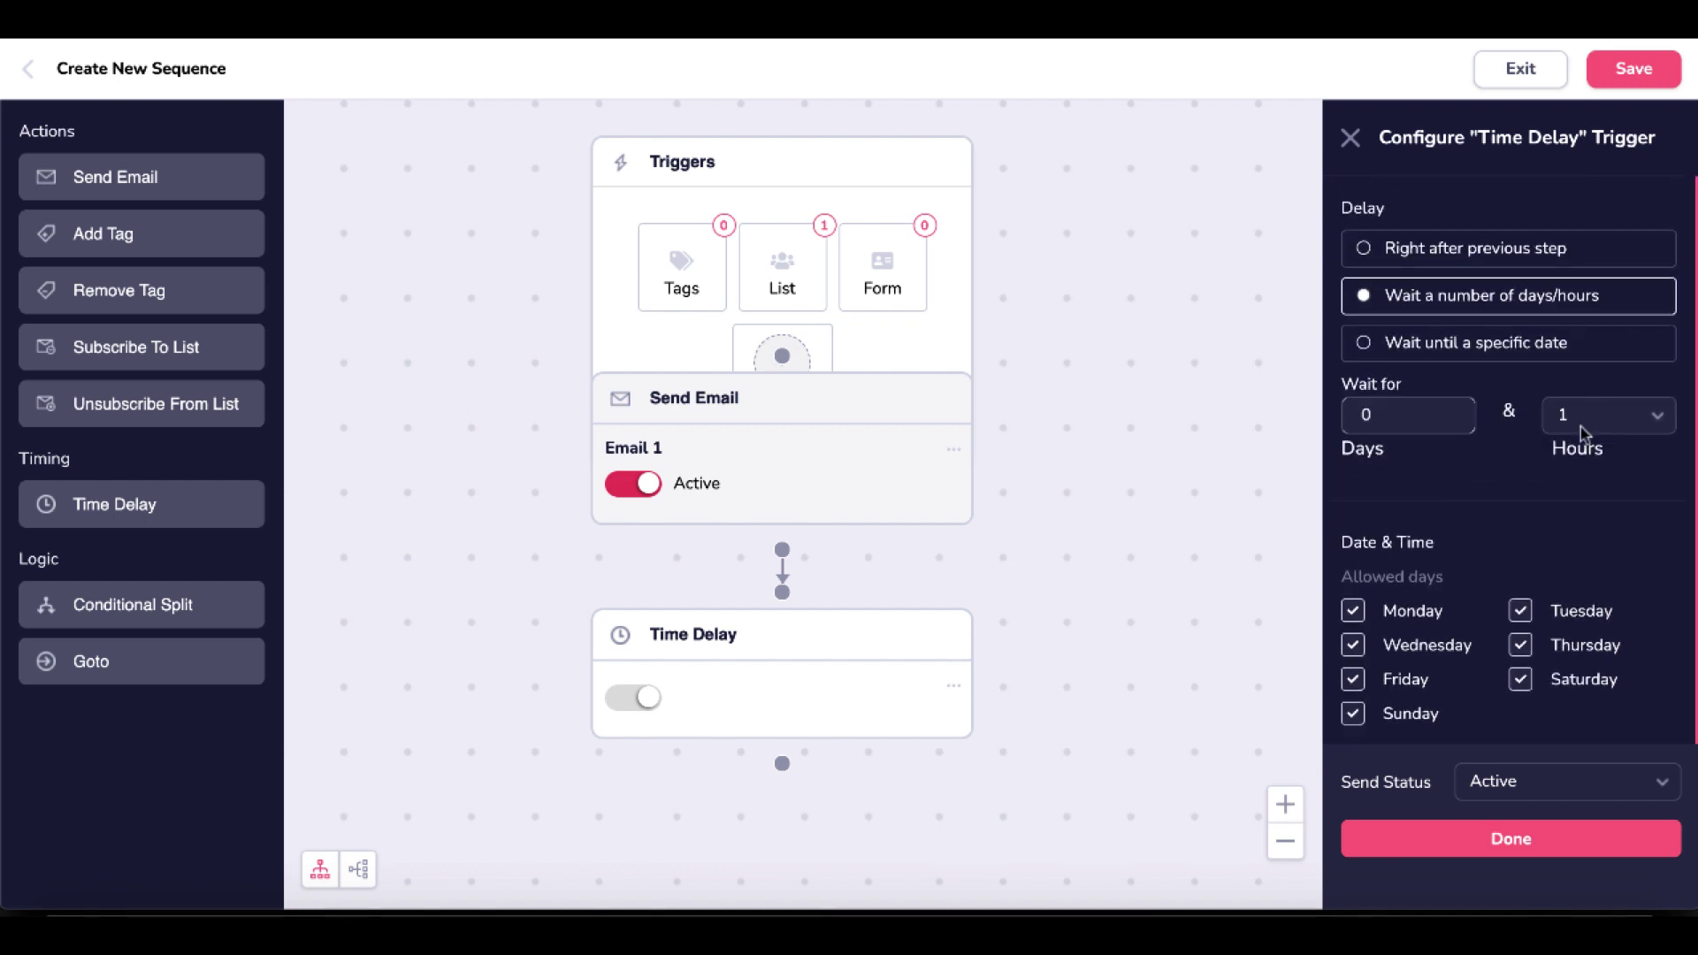
{"action": "left_click", "coordinate": [1418, 848]}
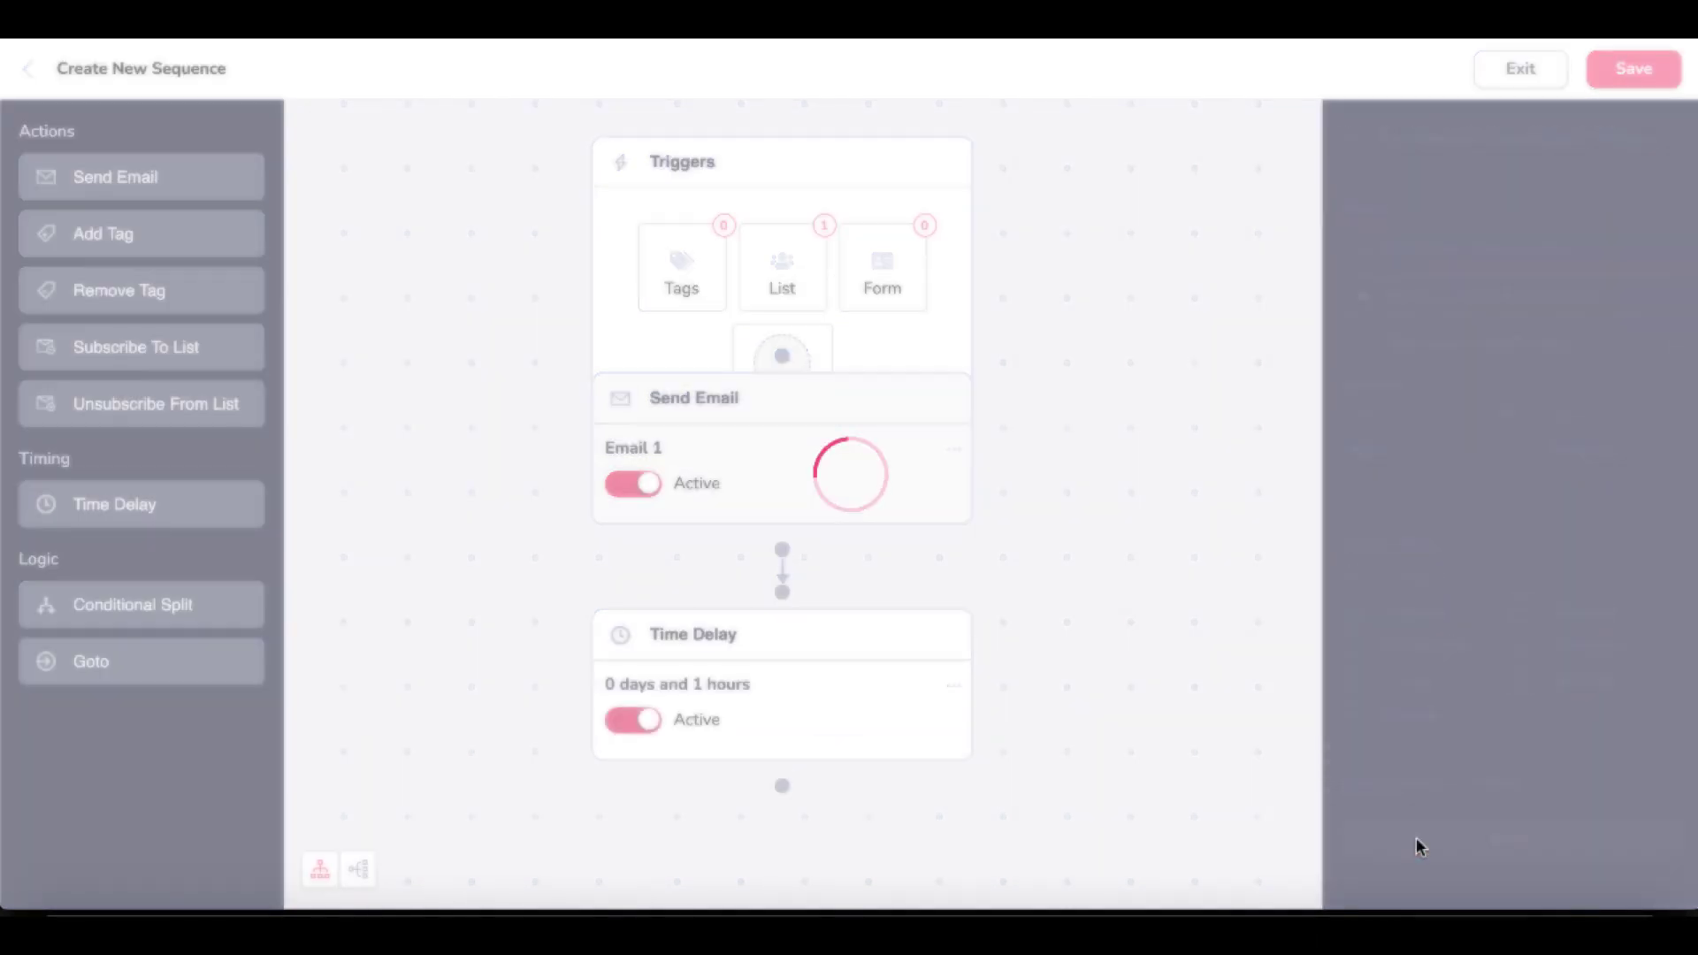
Add a second Send Email action after the delay, name it Email 2, and keep Groovemail server with sender 30MinuteMarketing.net
{"action": "left_click_drag", "start_coordinate": [151, 178], "coordinate": [867, 809]}
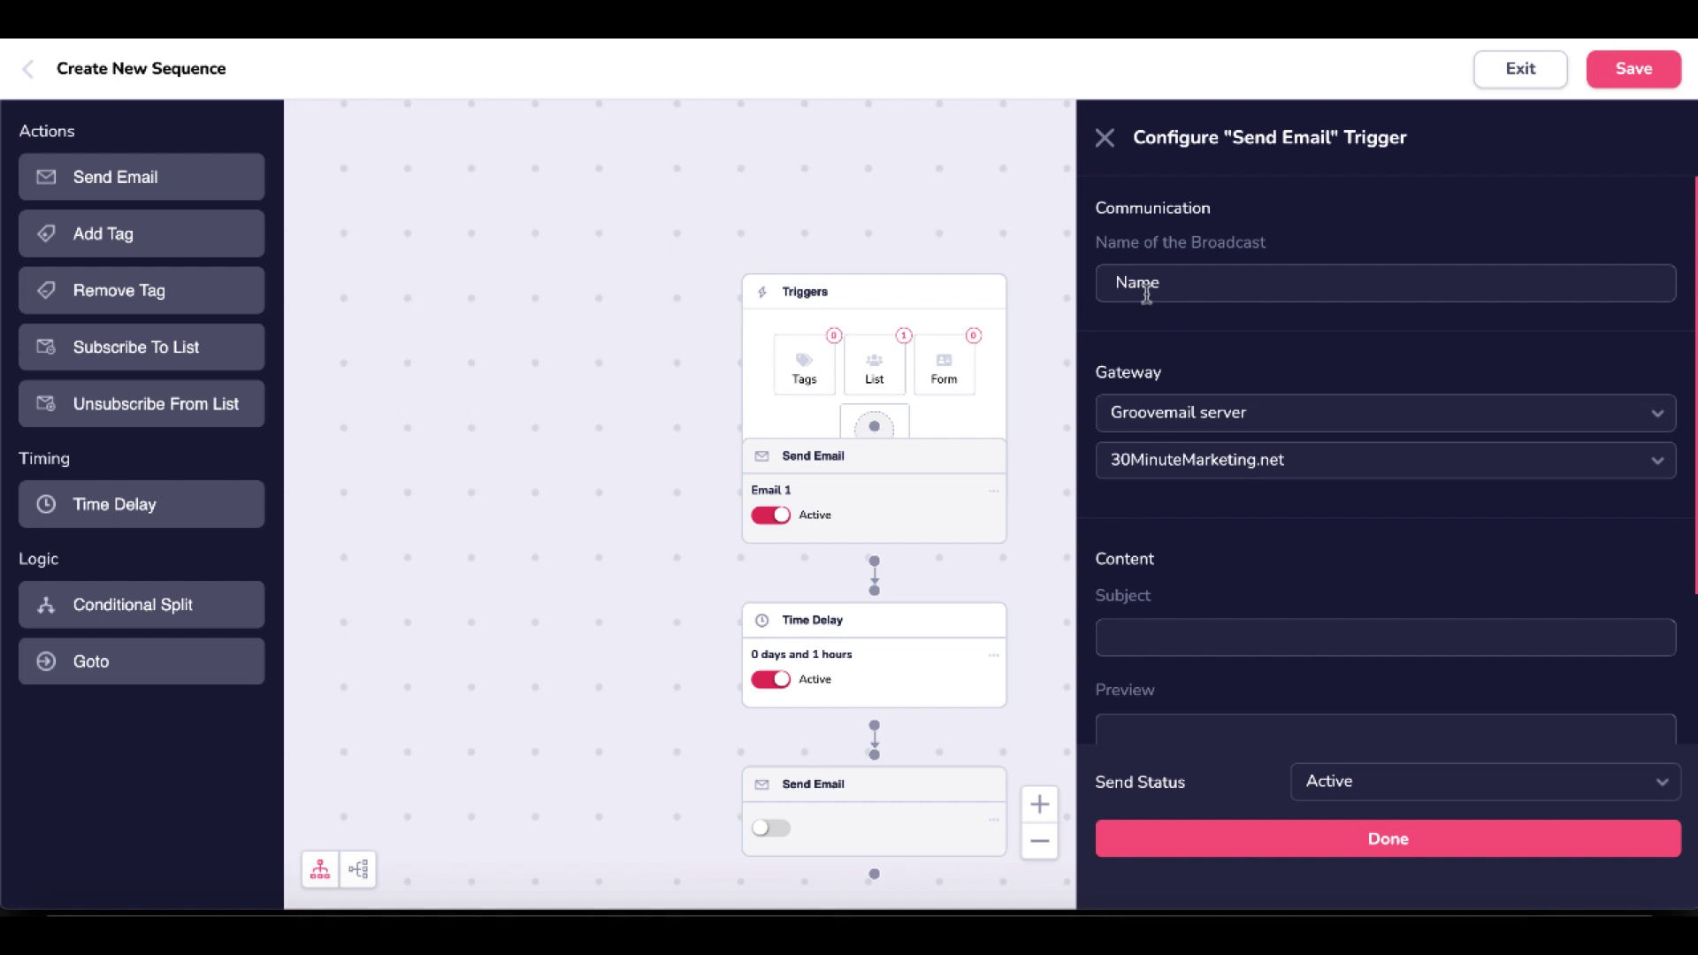
{"action": "scroll", "coordinate": [1150, 301], "scroll_direction": "down", "scroll_amount": 1}
{"action": "type", "text": "Email 2"}
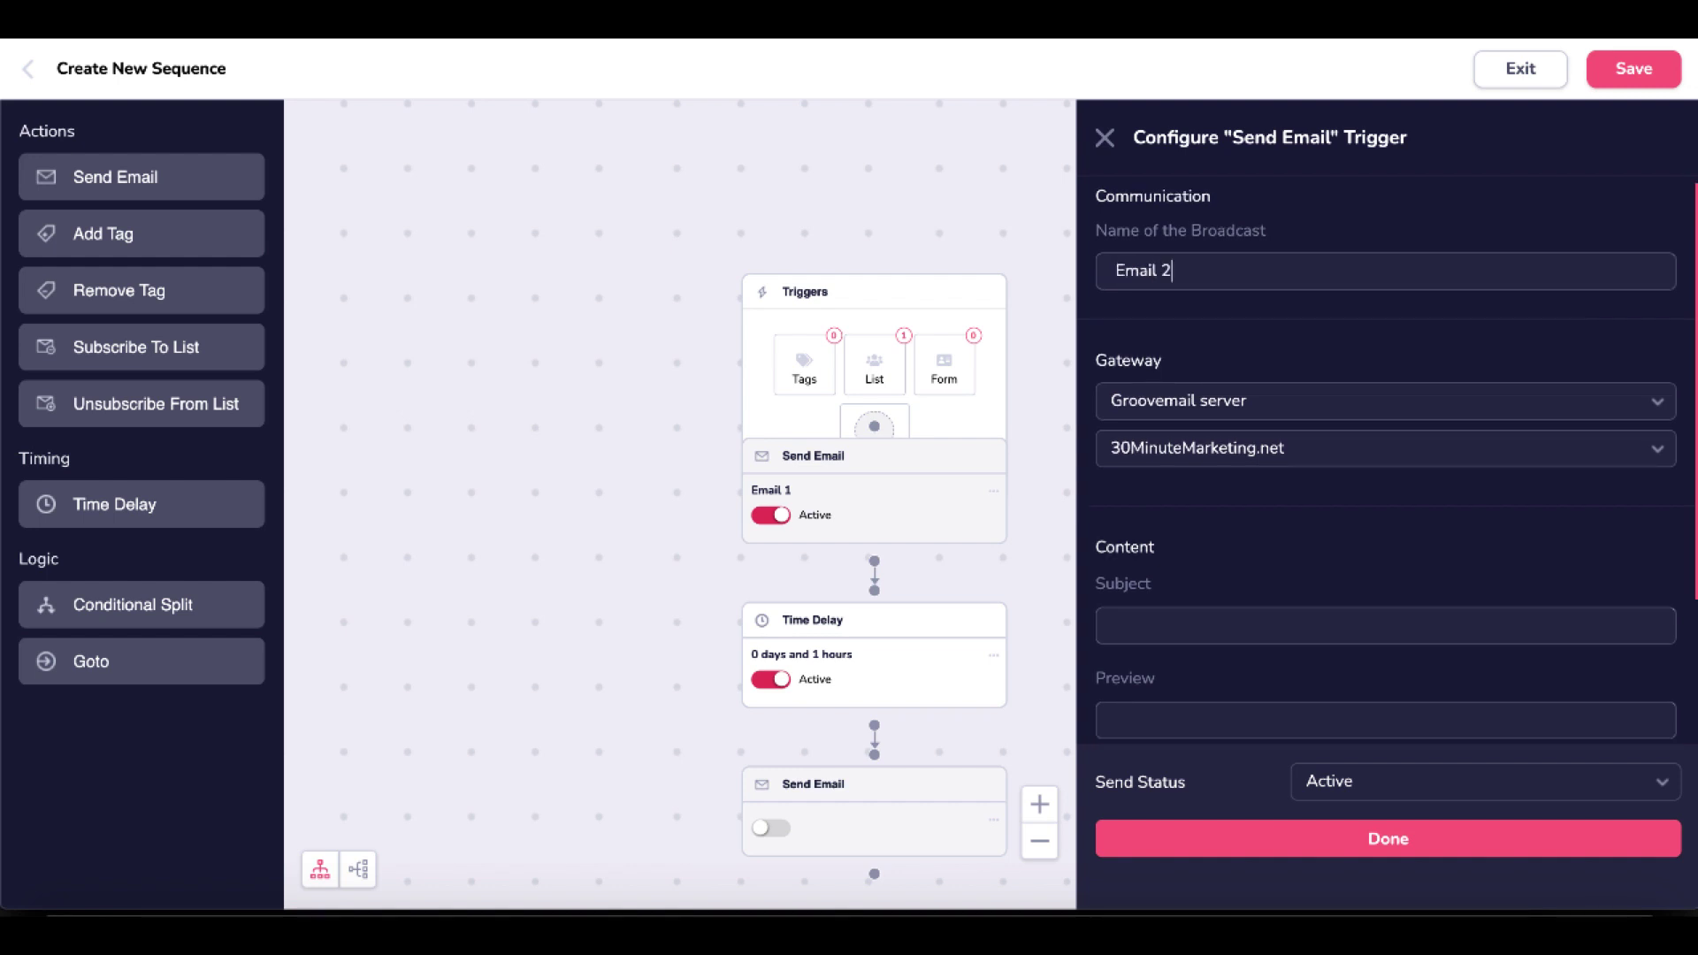
{"action": "left_click", "coordinate": [1205, 405]}
{"action": "left_click", "coordinate": [1204, 404]}
{"action": "left_click", "coordinate": [1205, 406]}
{"action": "left_click", "coordinate": [1205, 404]}
{"action": "left_click", "coordinate": [1204, 463]}
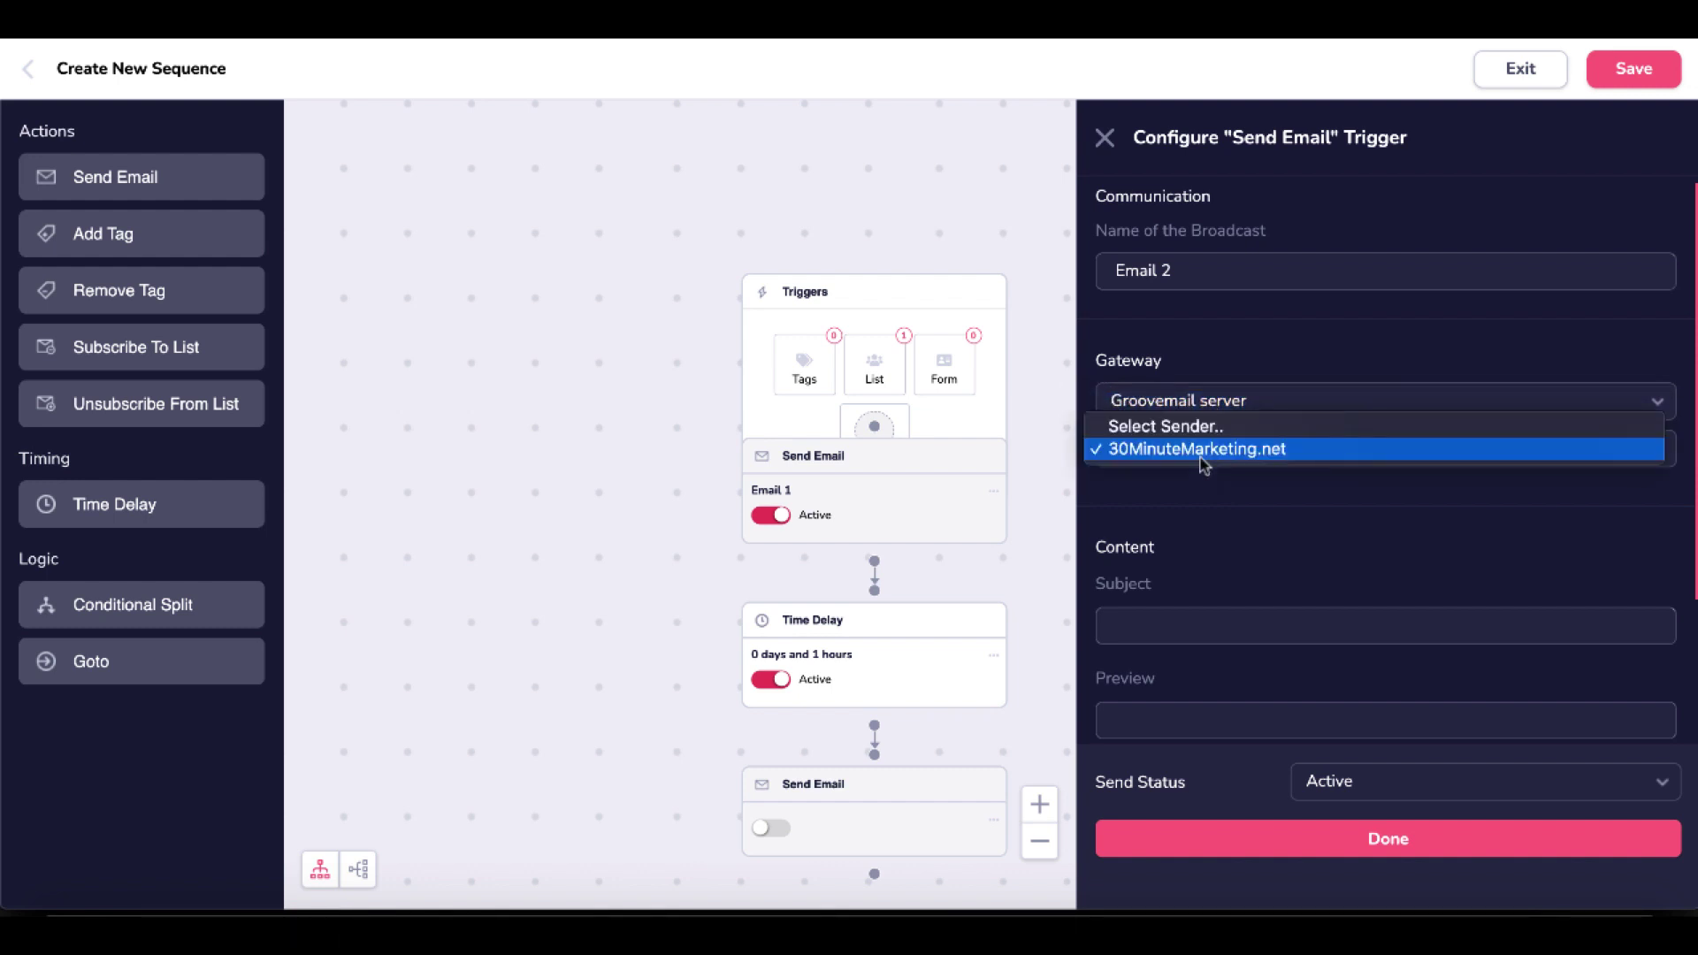
{"action": "left_click", "coordinate": [1205, 449]}
Enter Email 2 as both the subject and message of the second email and finish its configuration
{"action": "left_click", "coordinate": [1144, 627]}
{"action": "type", "text": "Email 2"}
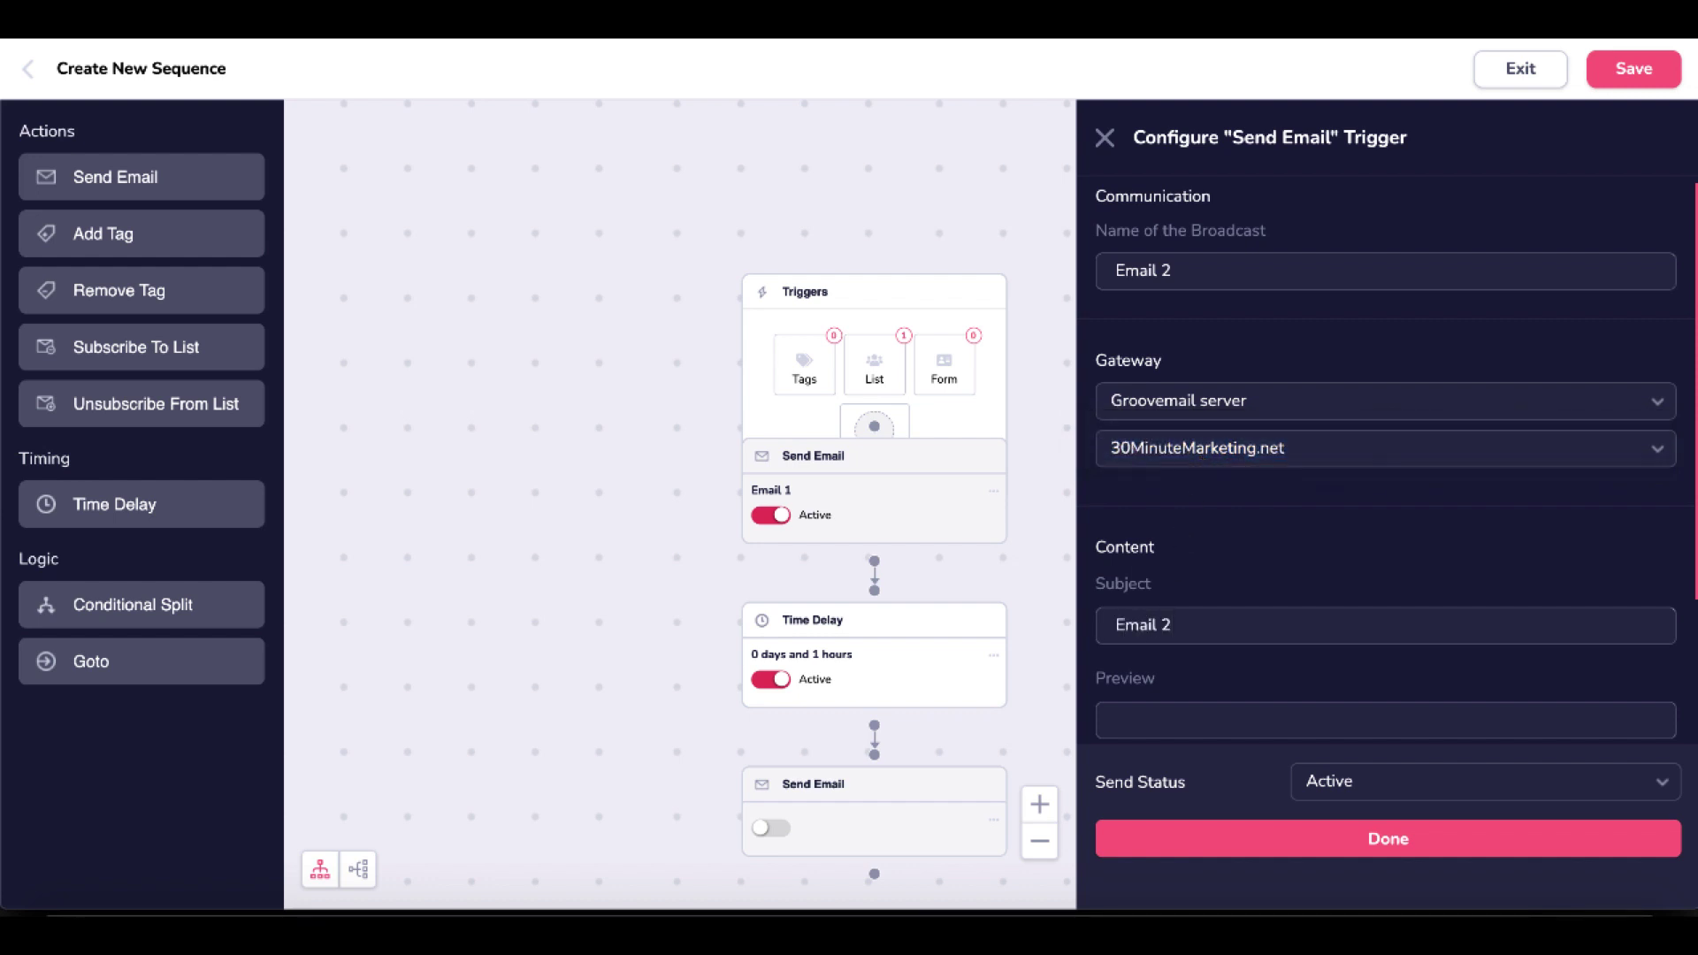
{"action": "scroll", "coordinate": [1386, 530], "scroll_direction": "down", "scroll_amount": 5}
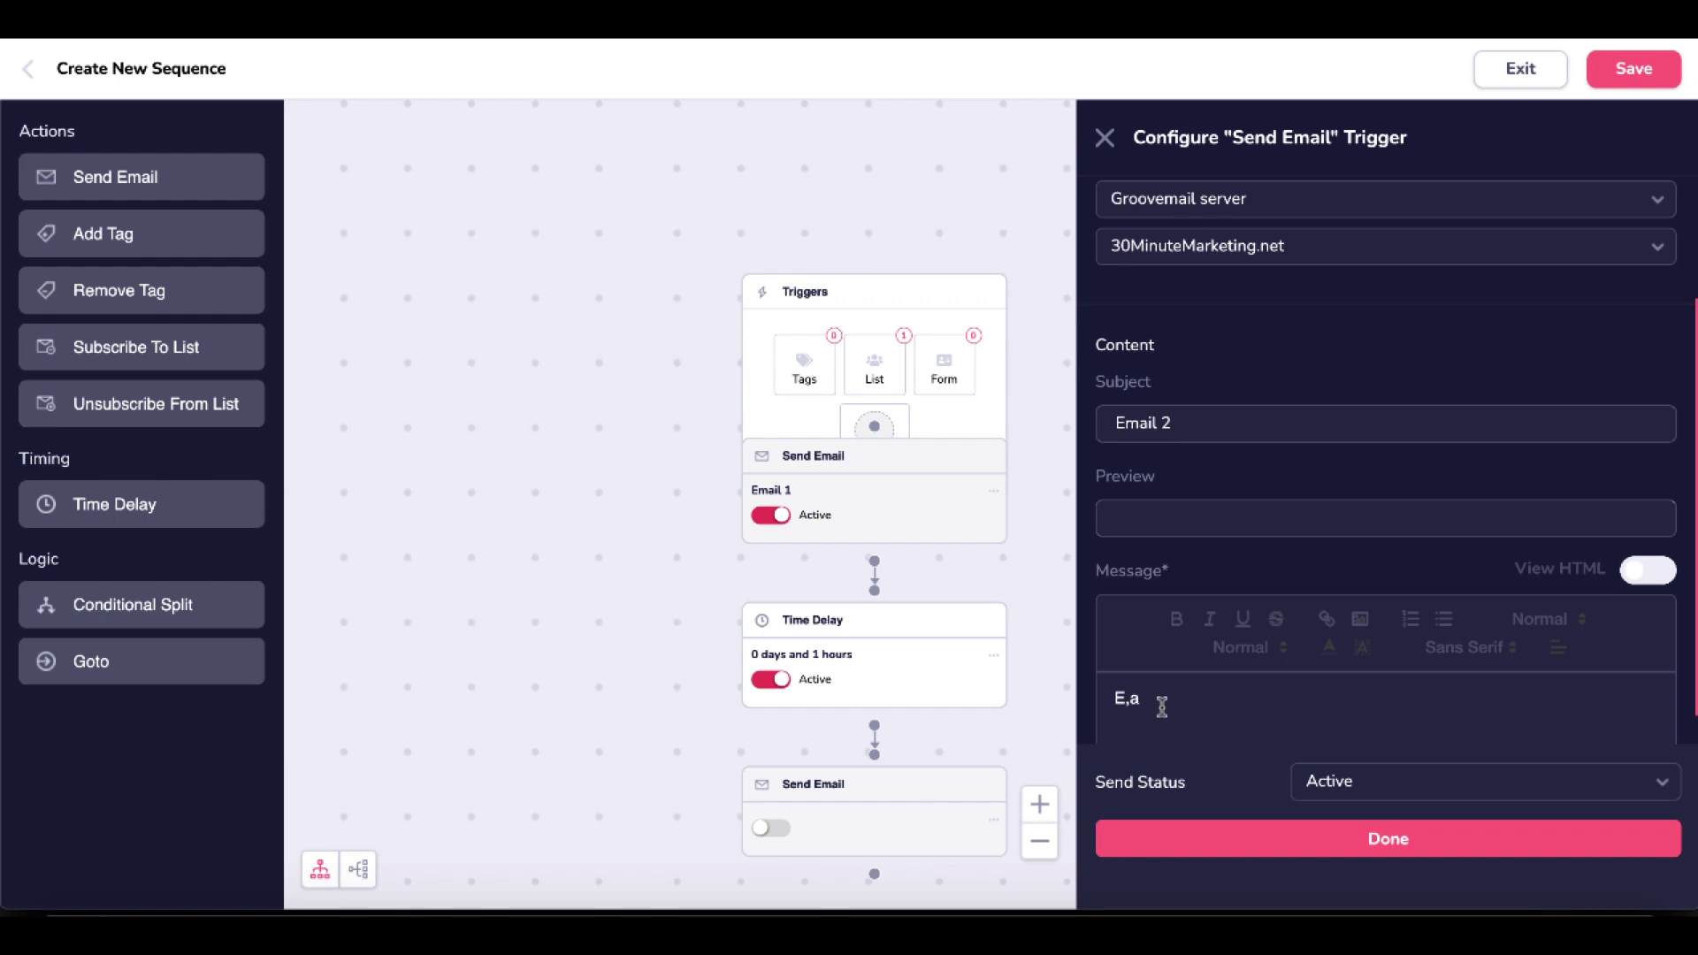
{"action": "type", "text": "mail 2"}
{"action": "scroll", "coordinate": [1218, 783], "scroll_direction": "down", "scroll_amount": 1}
{"action": "left_click", "coordinate": [1220, 835]}
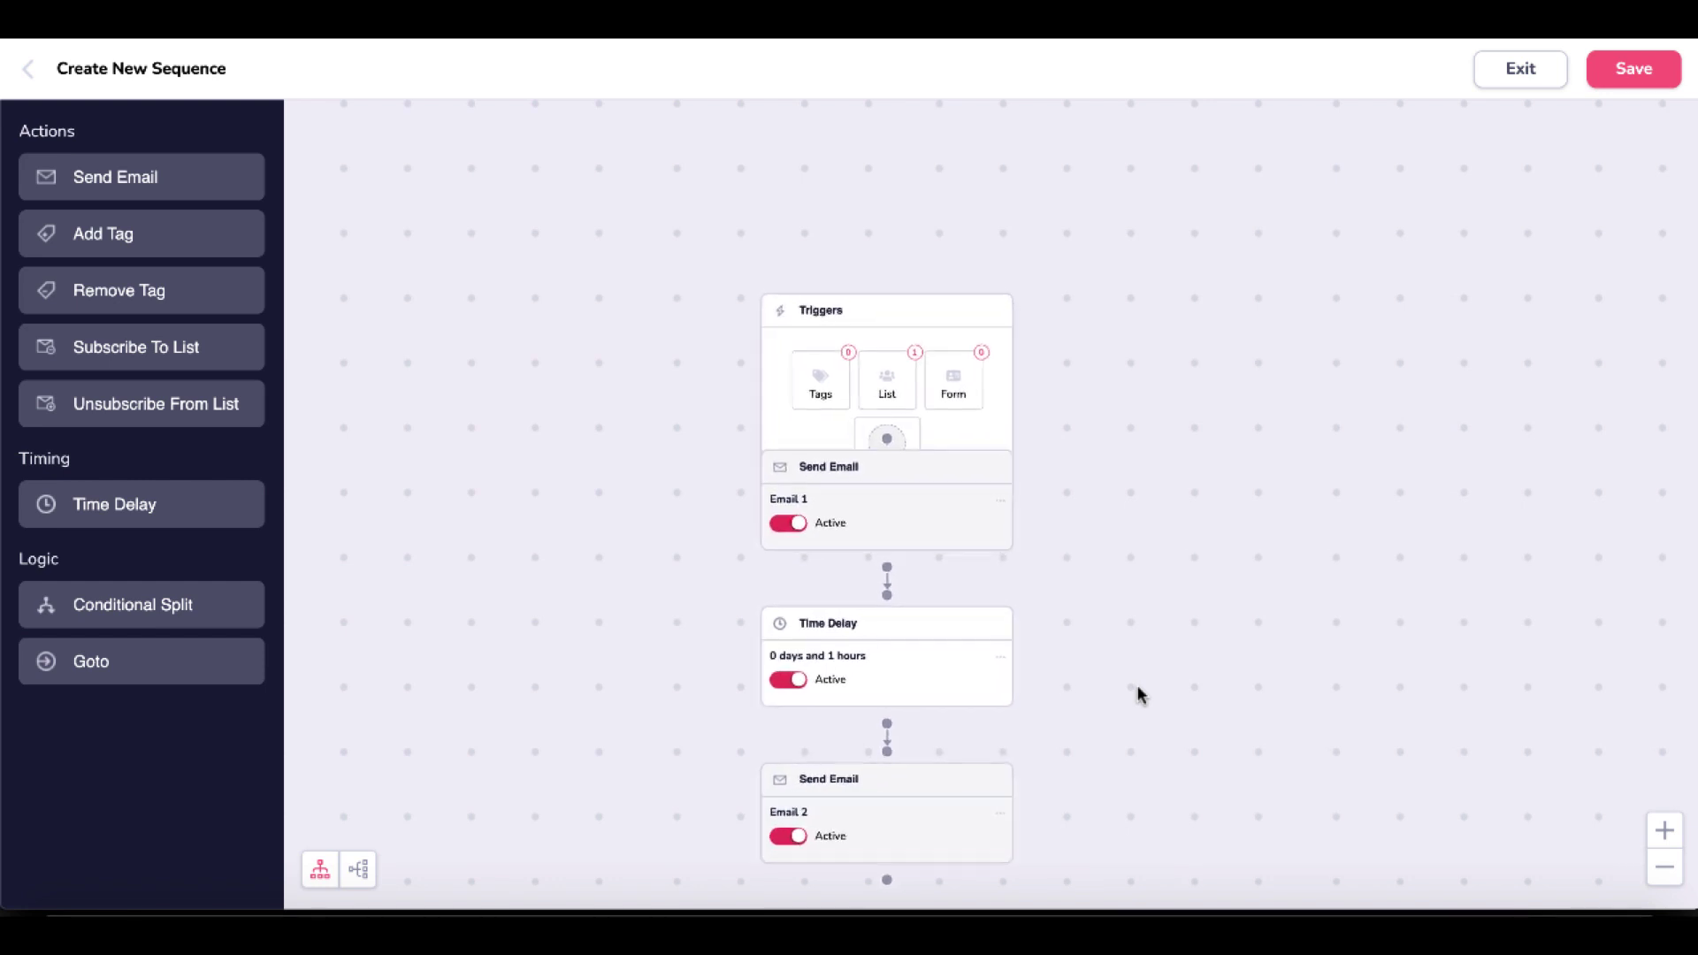
Save the completed sequence and open the actions available for New List Seq
{"action": "mouse_move", "coordinate": [893, 354]}
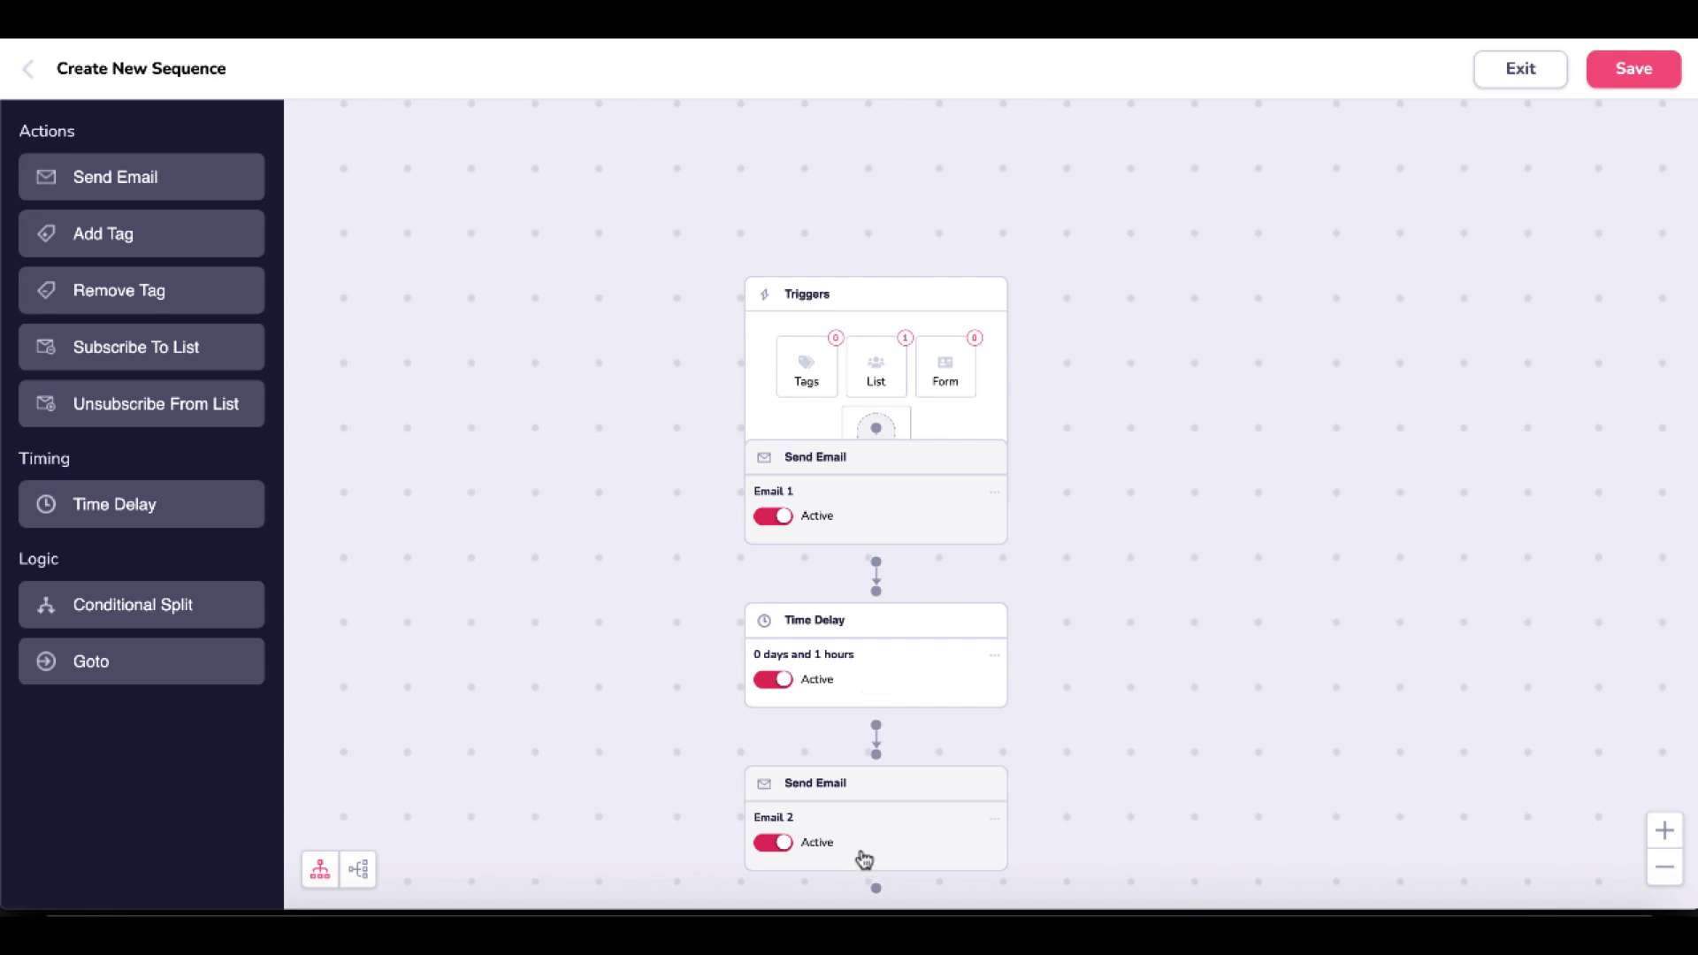
{"action": "left_click", "coordinate": [1627, 74]}
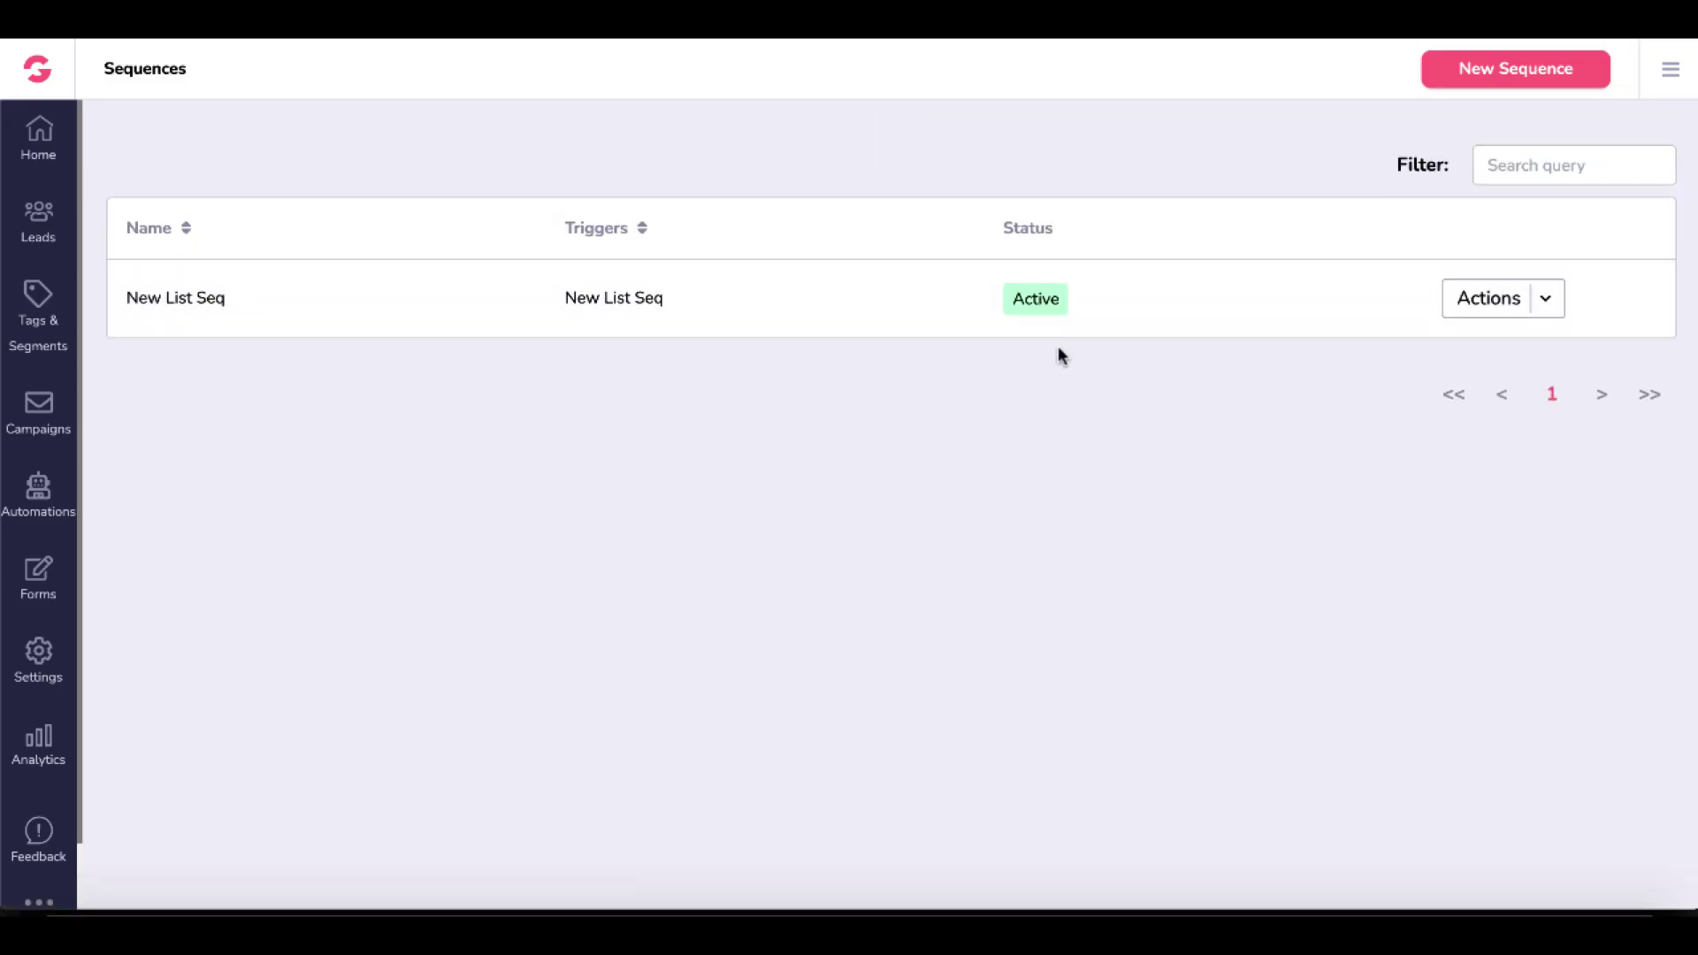
{"action": "left_click", "coordinate": [1545, 309]}
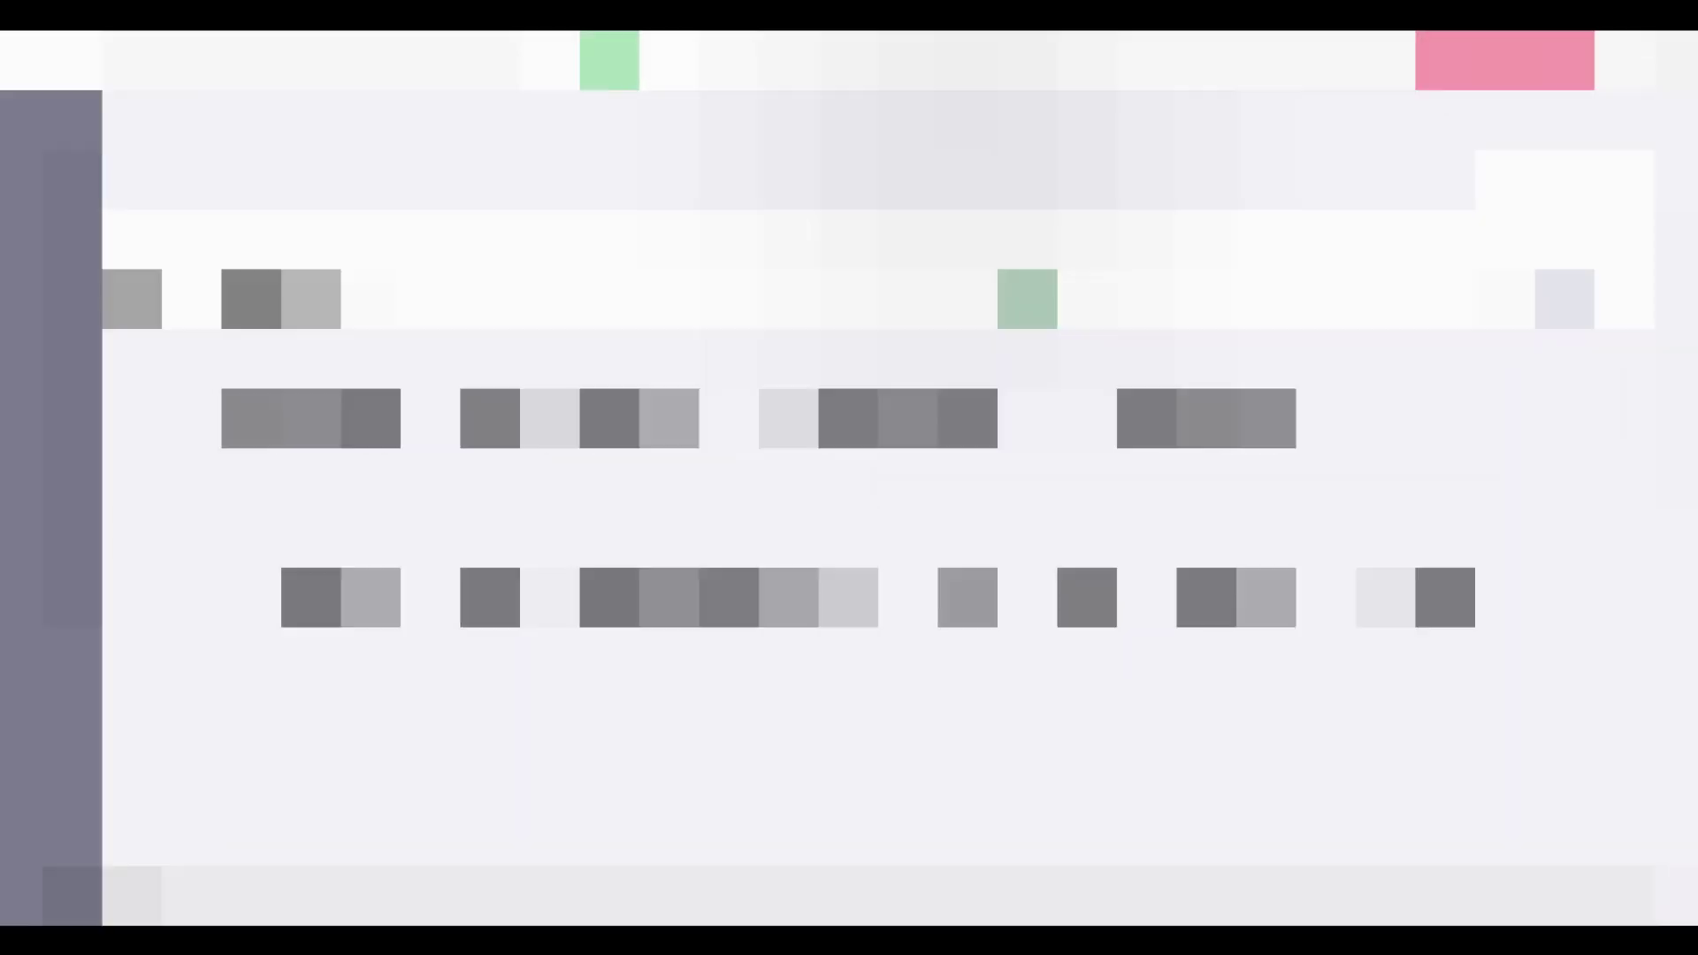
Switch to the whiteboard outline and strike through its second item
{"action": "left_click_drag", "start_coordinate": [212, 484], "coordinate": [1276, 507]}
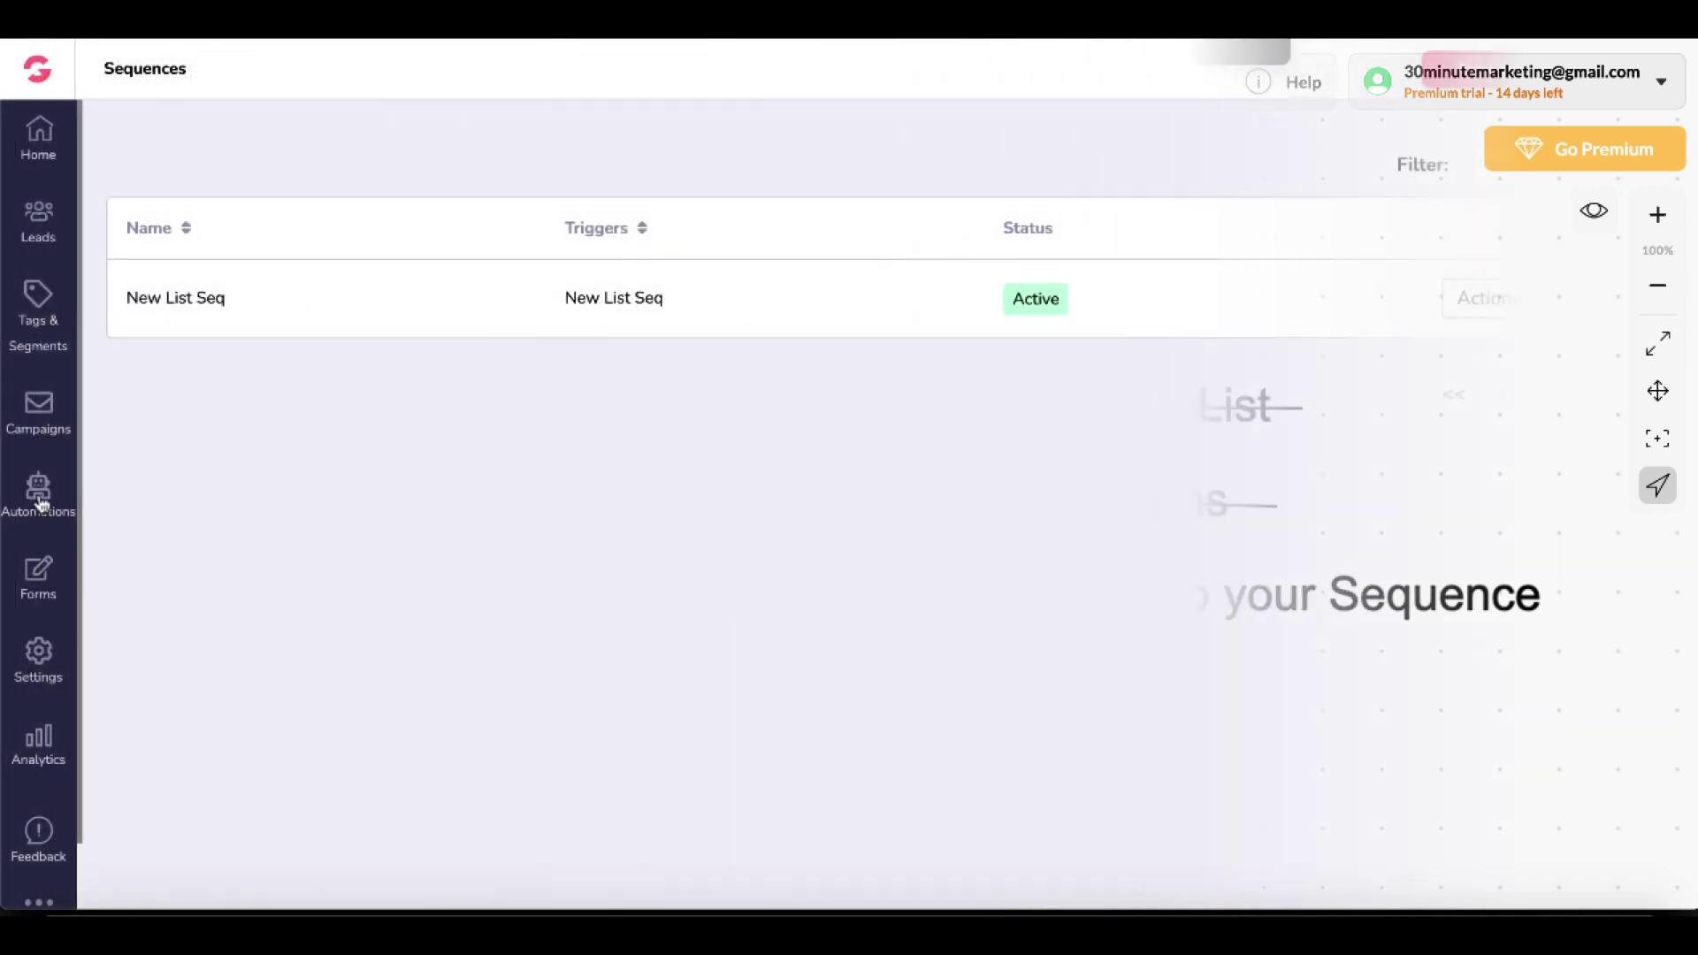
Start a new automation and name it Add Leads to Seq
{"action": "left_click", "coordinate": [40, 495]}
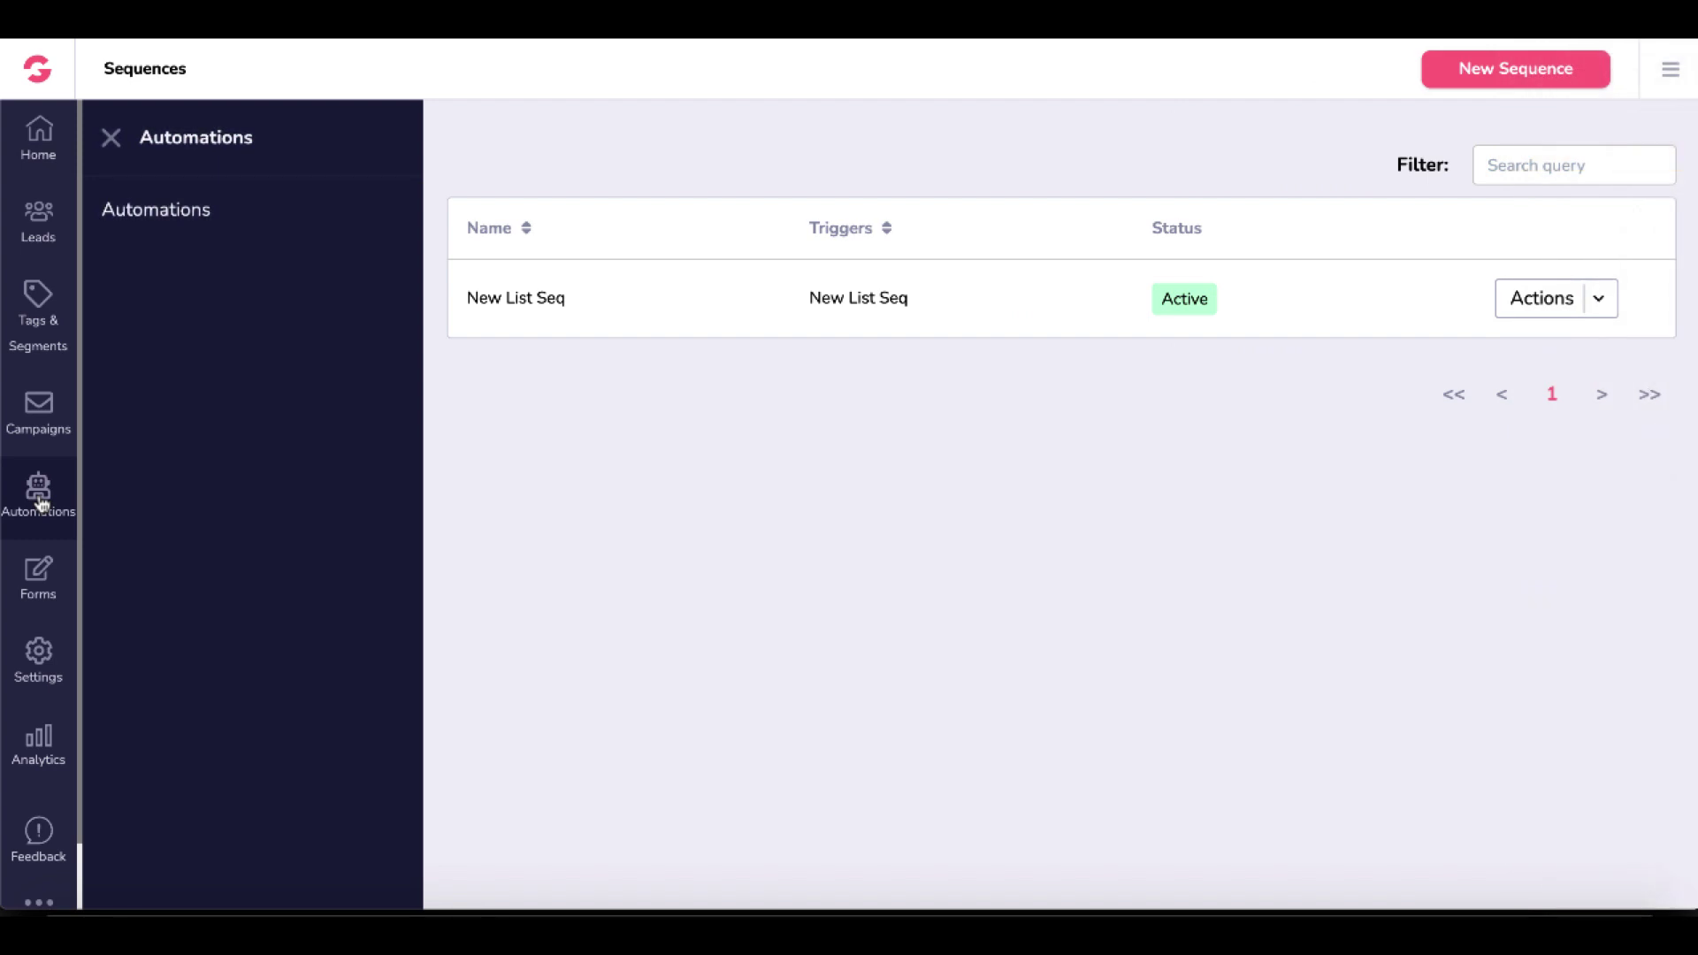
{"action": "left_click", "coordinate": [191, 217]}
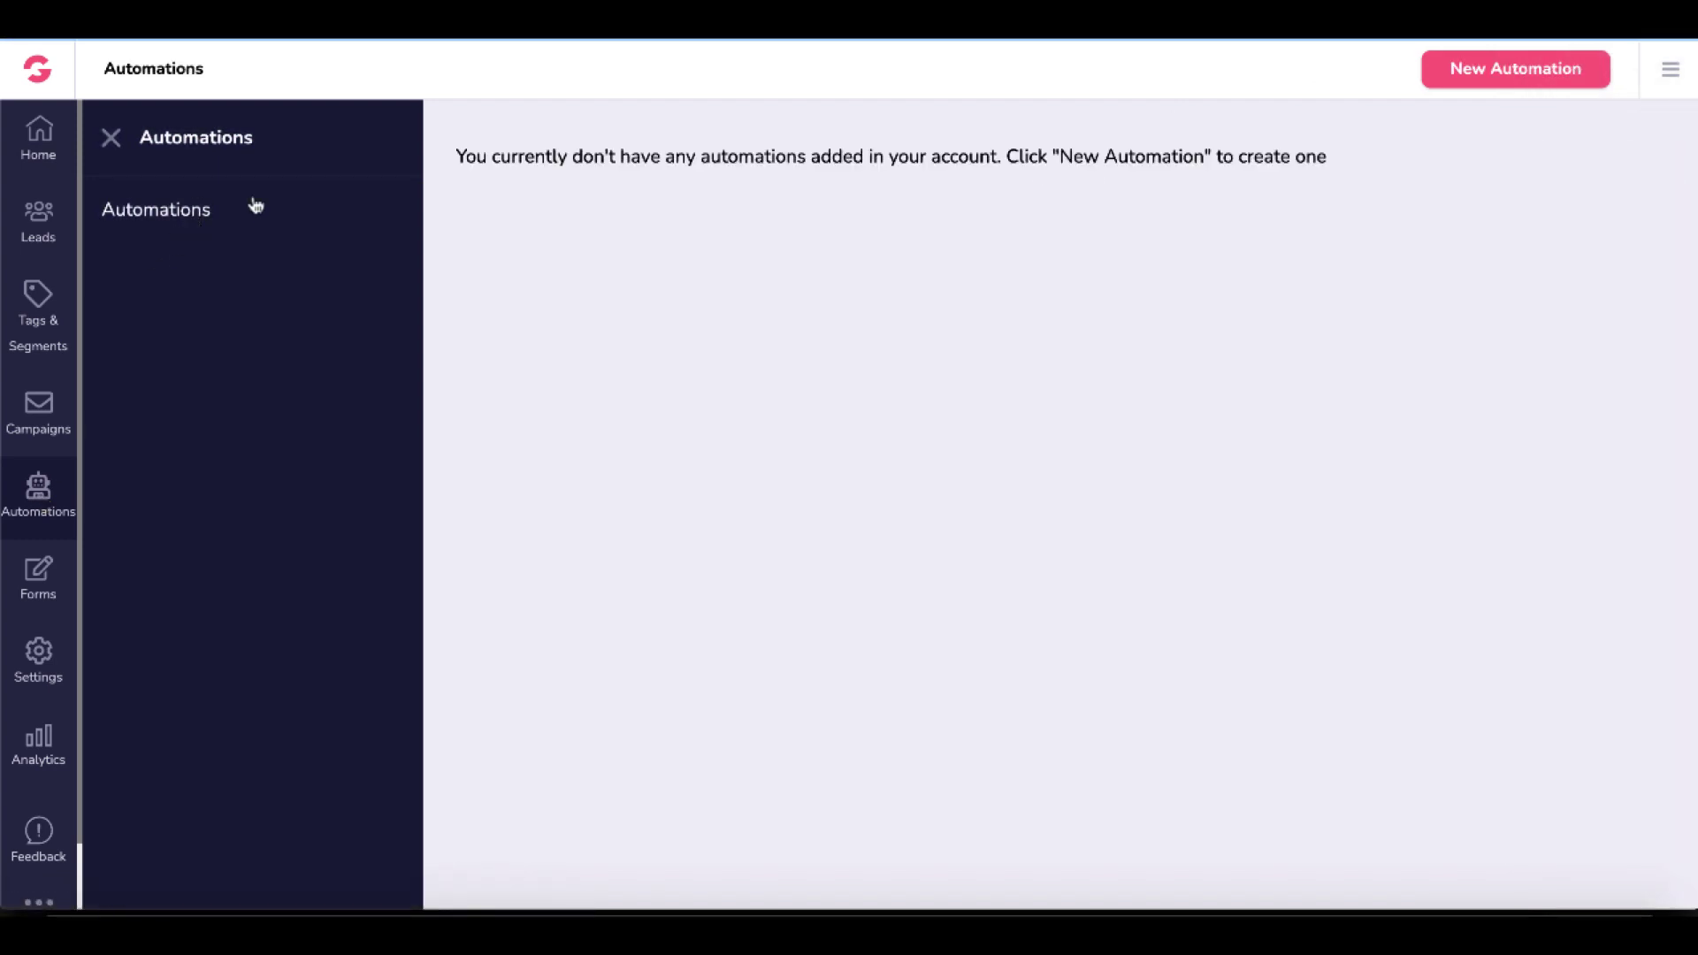
{"action": "left_click", "coordinate": [1477, 80]}
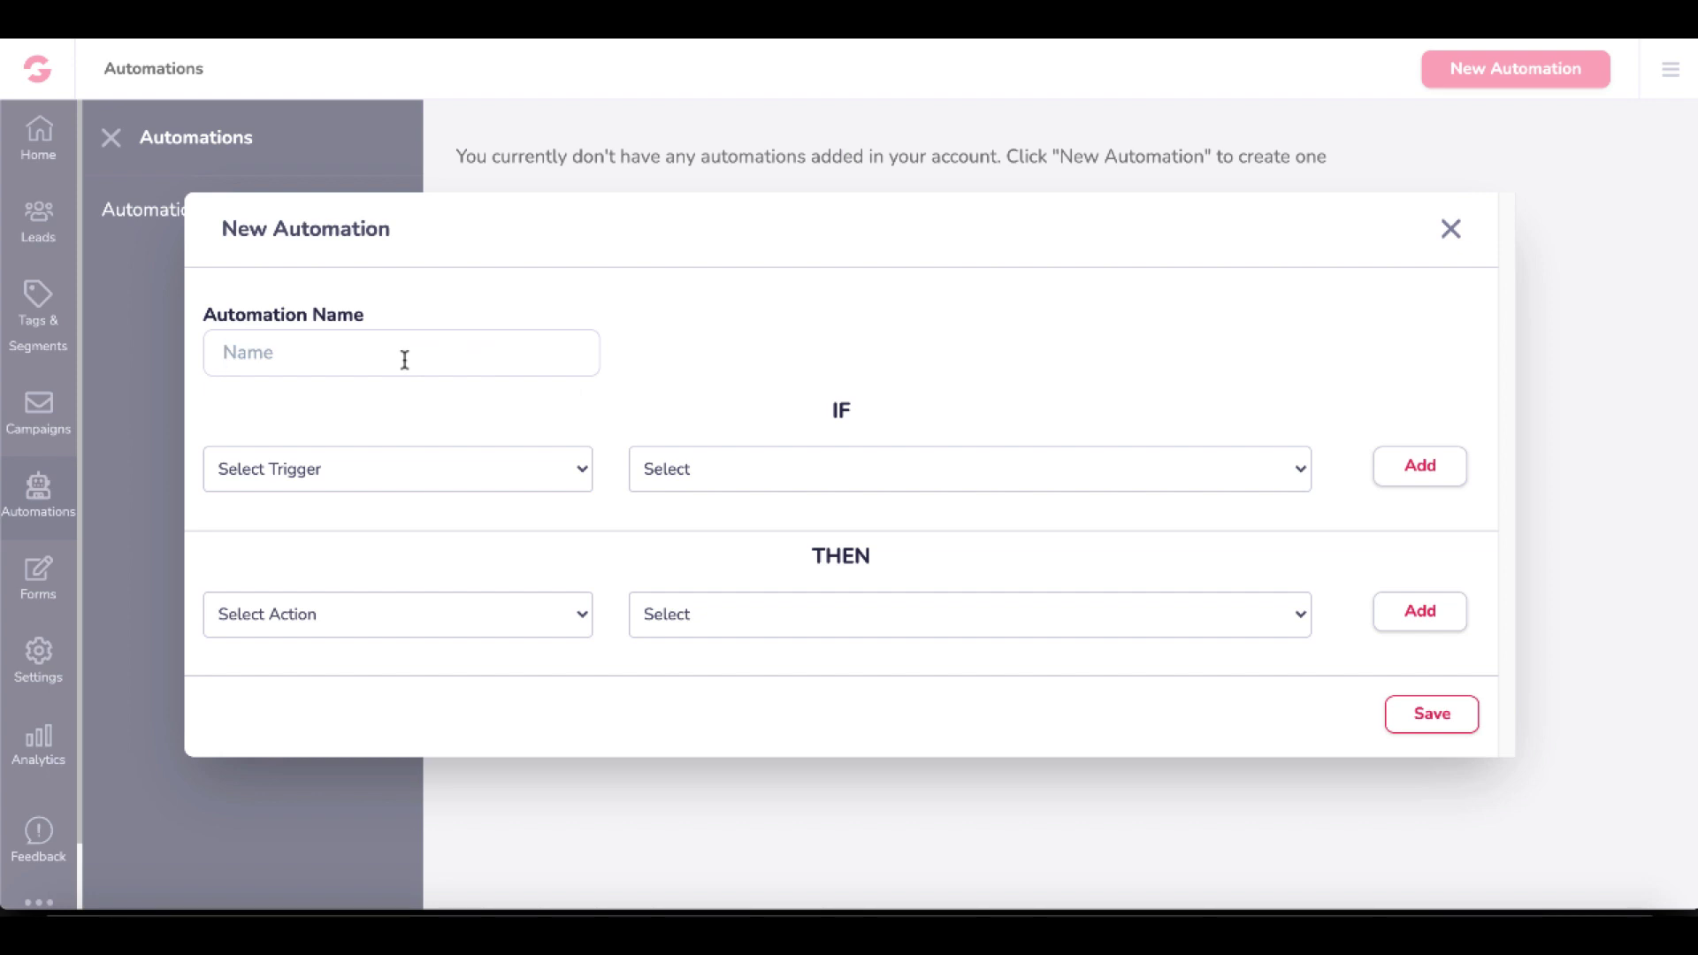
{"action": "type", "text": "Add Leads to Seq"}
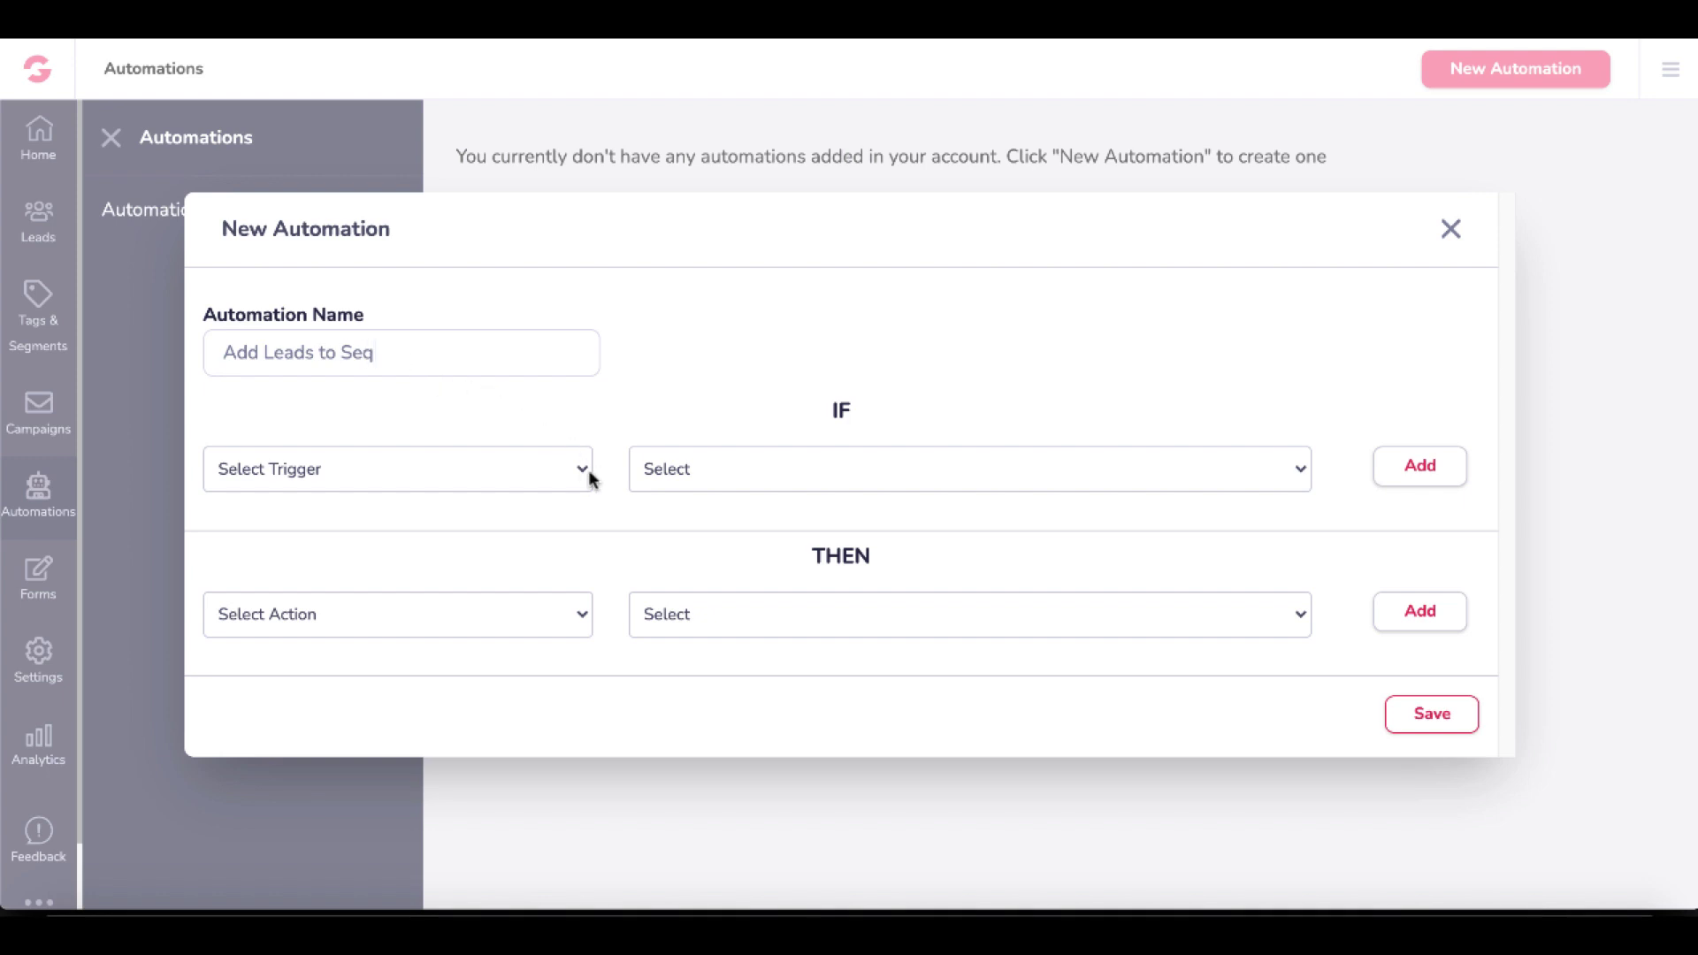
Choose Lead subscribes to list as the automation's IF trigger, with New List as its list
{"action": "left_click", "coordinate": [585, 474]}
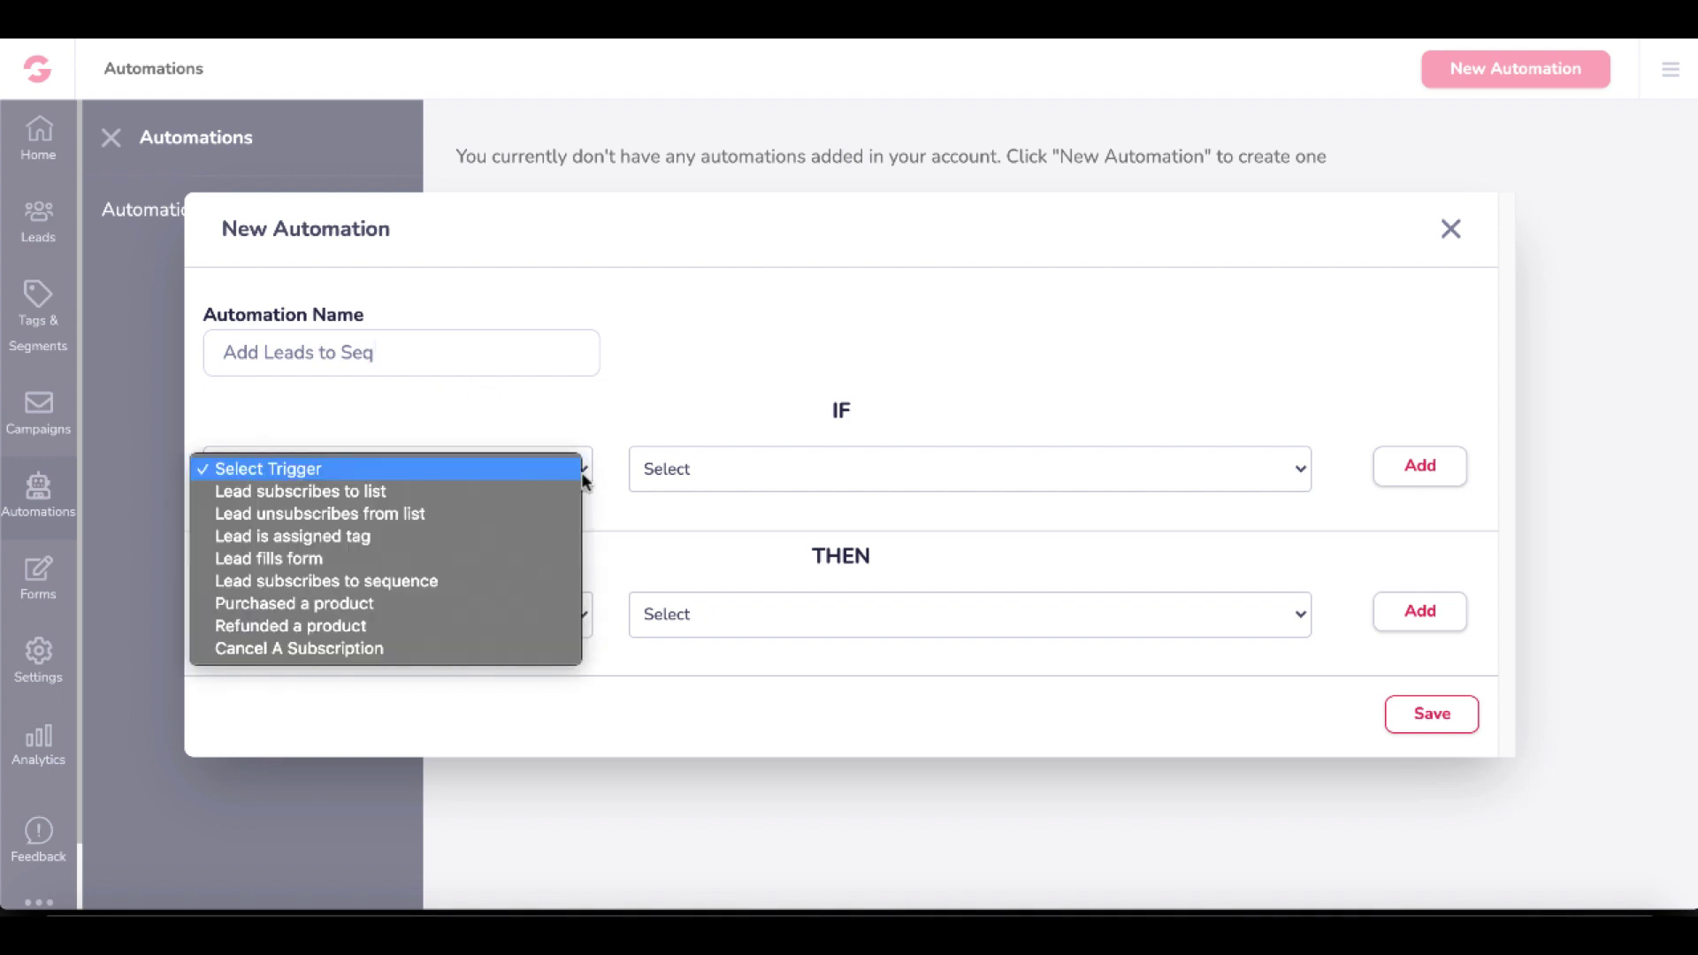
{"action": "left_click", "coordinate": [460, 496]}
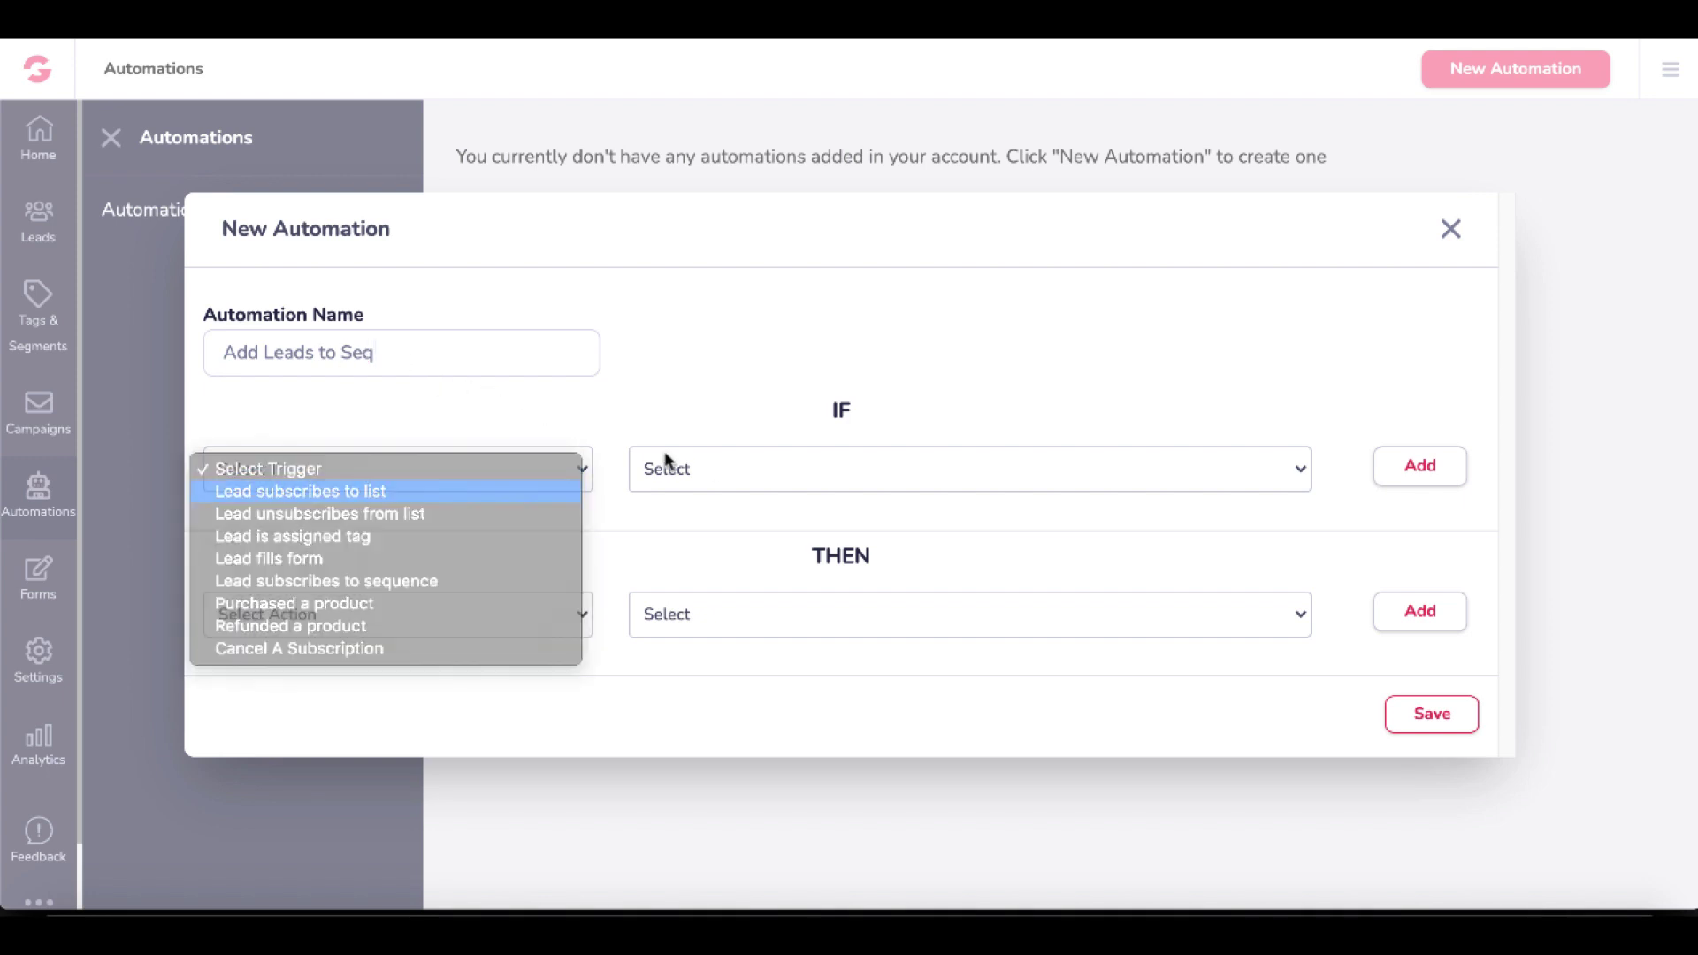
{"action": "left_click", "coordinate": [741, 465]}
{"action": "left_click", "coordinate": [745, 490]}
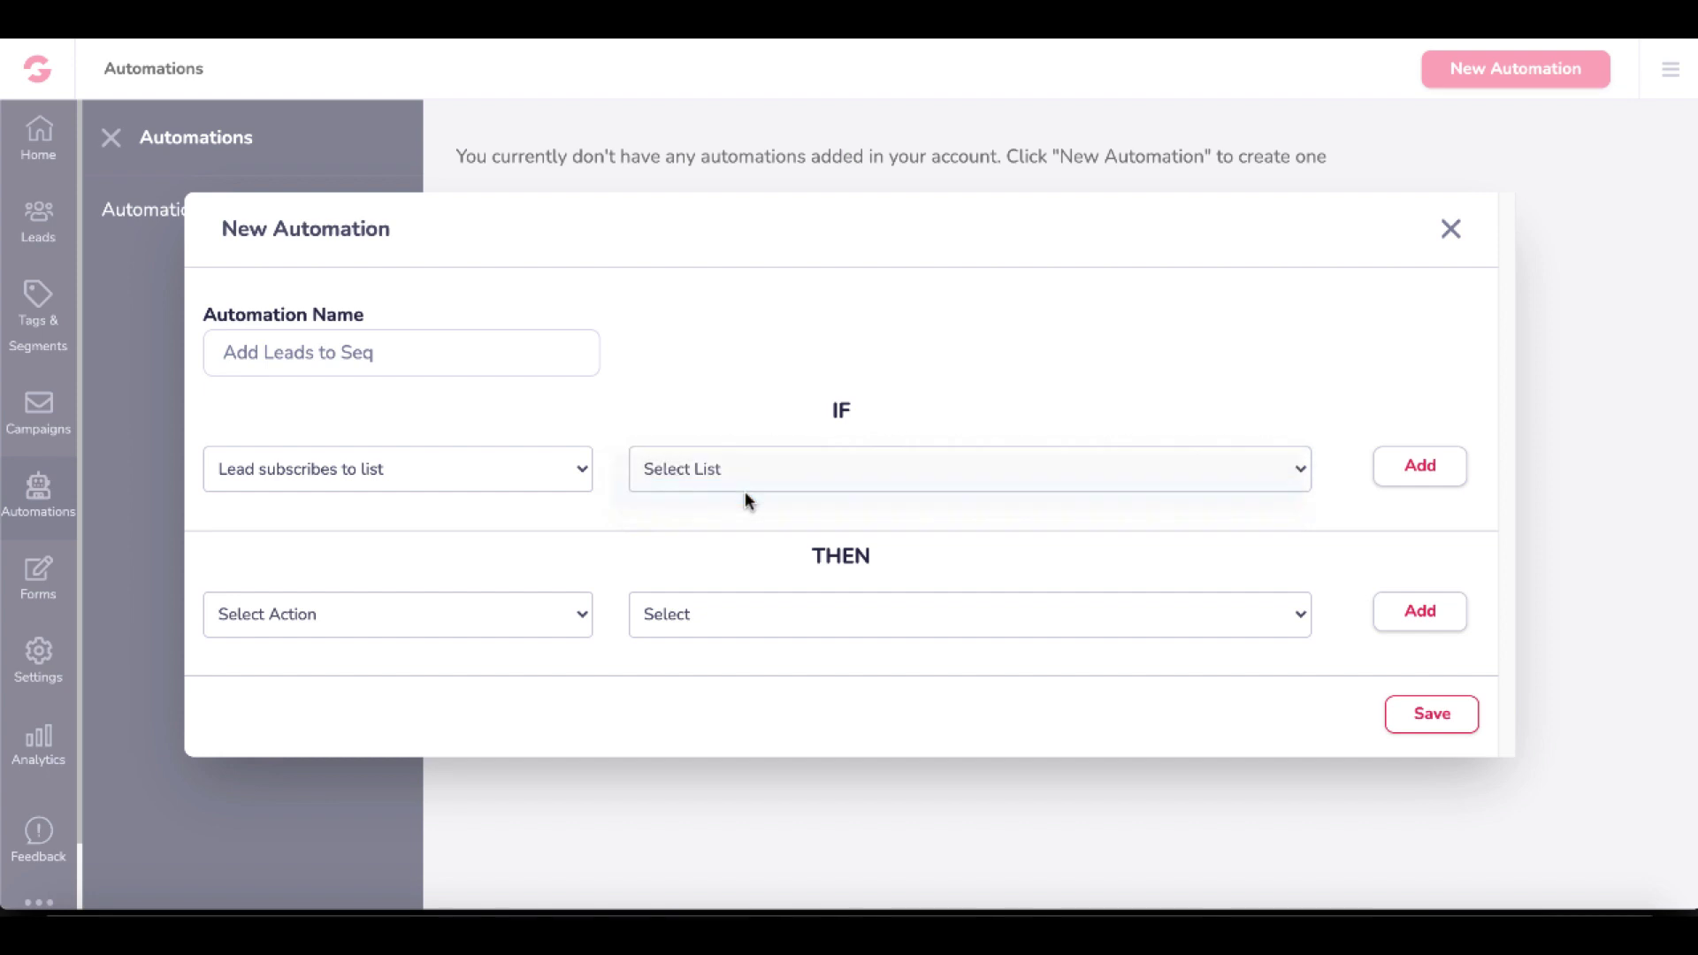
Choose Subscribe to sequence as the automation's THEN action, with New List Seq as its sequence
{"action": "left_click", "coordinate": [544, 612]}
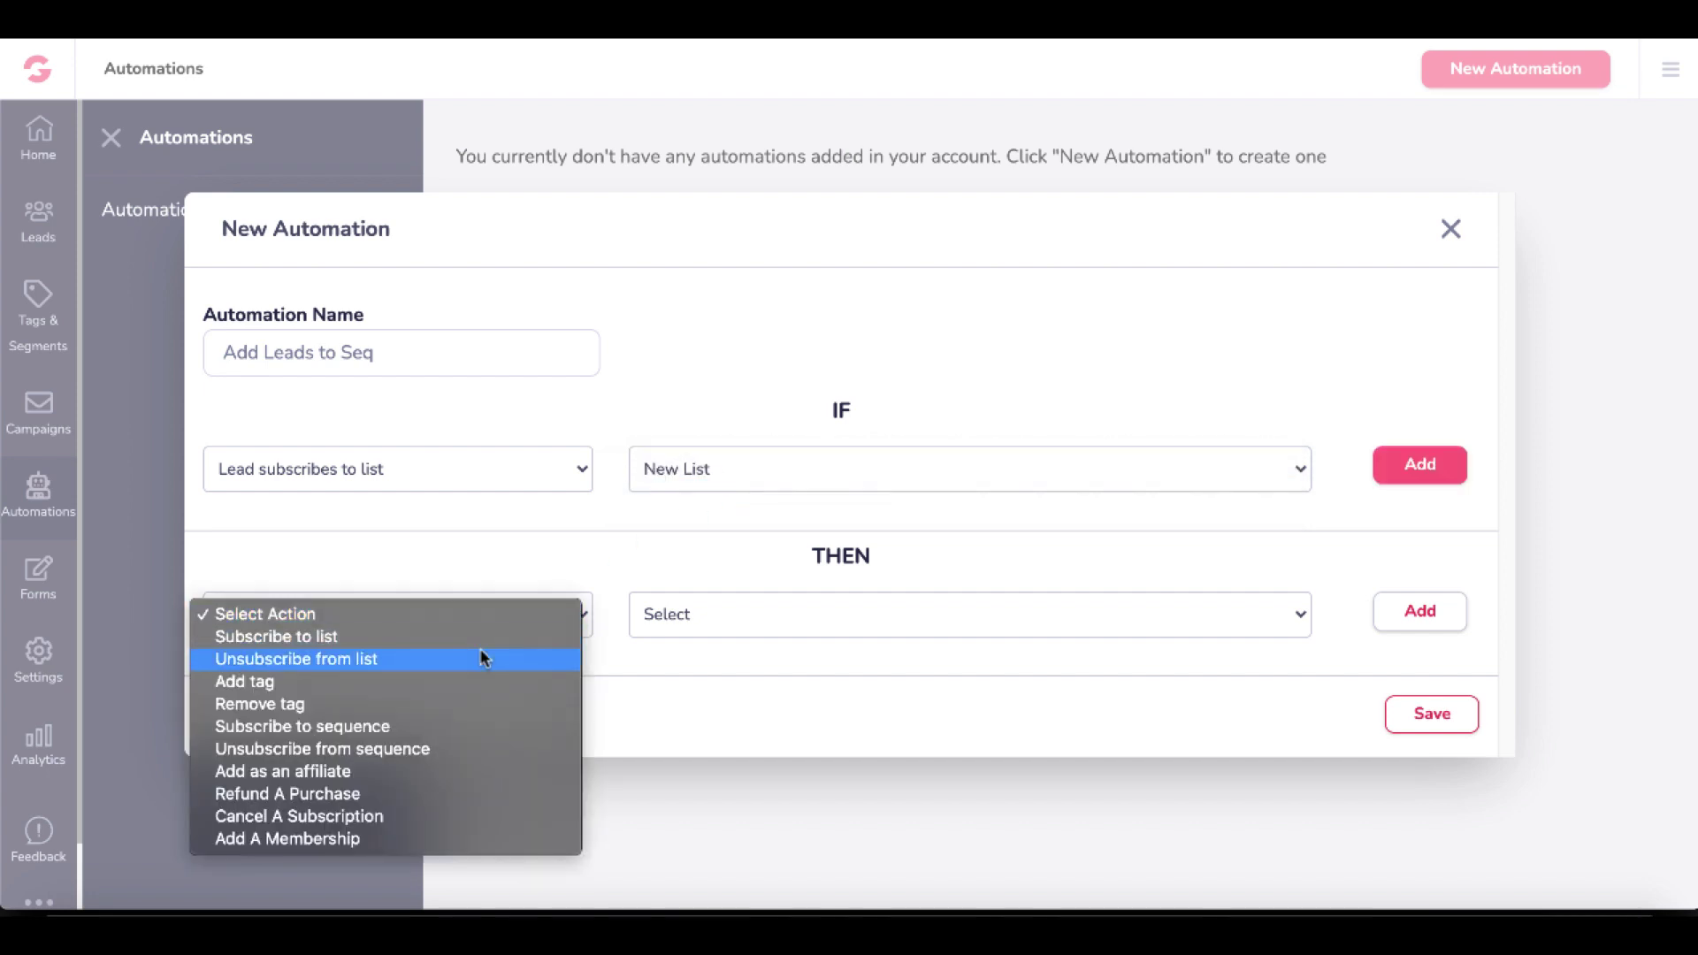
{"action": "left_click", "coordinate": [435, 720]}
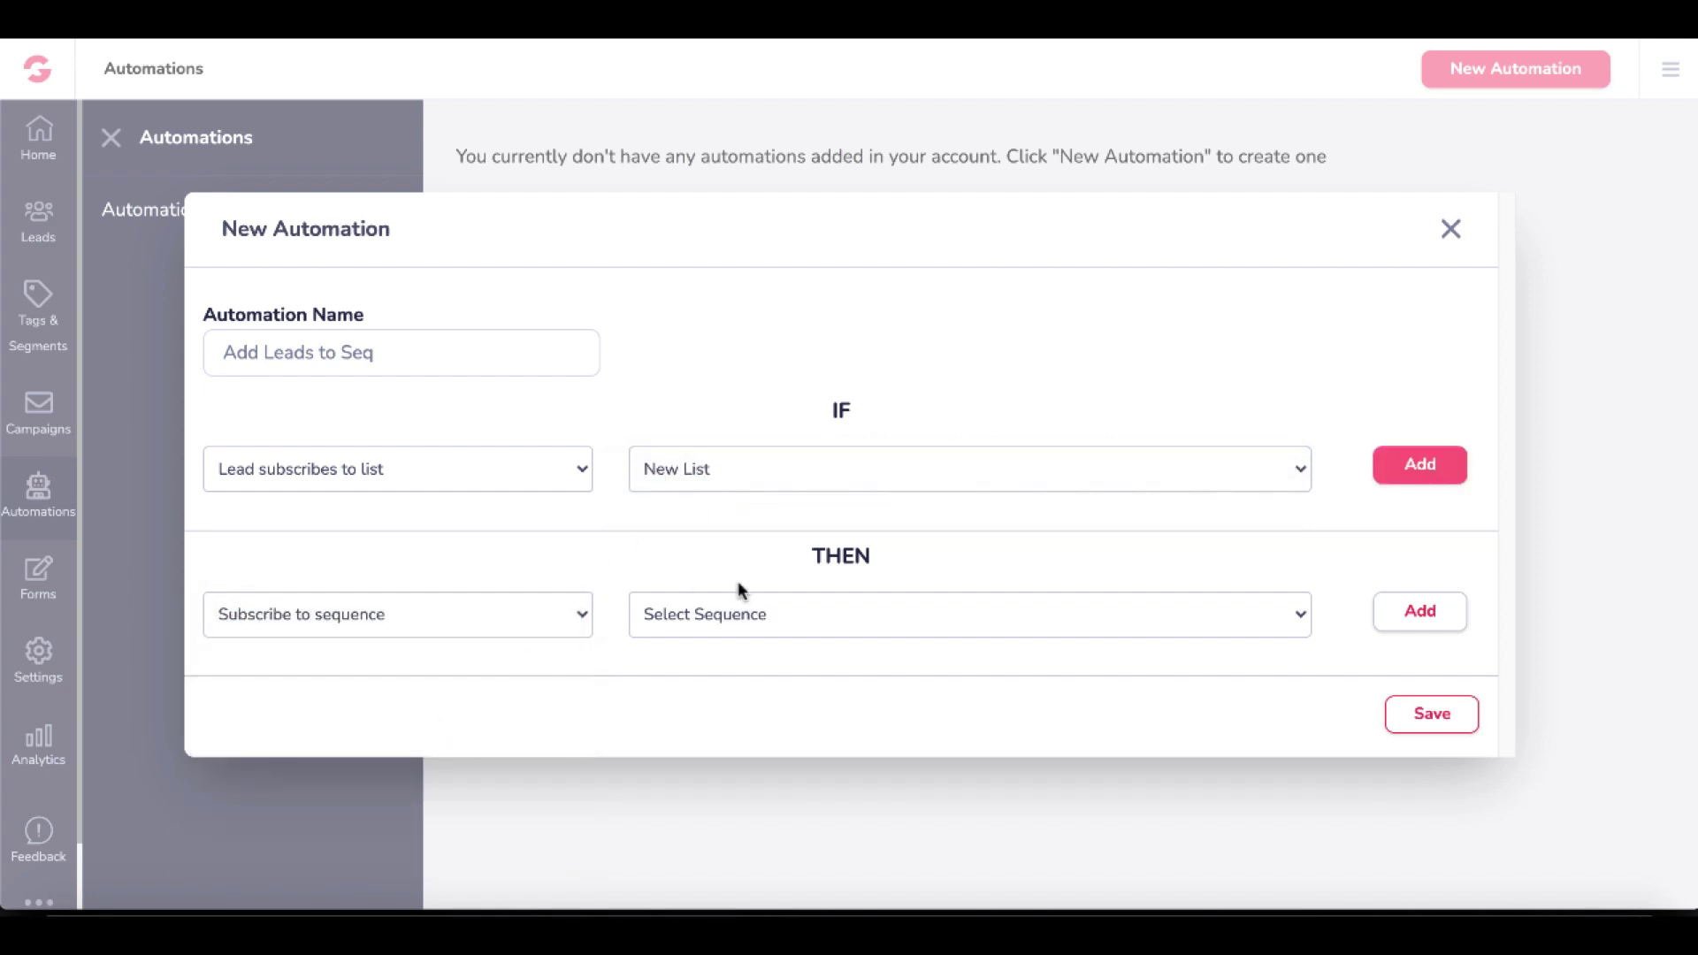
{"action": "left_click", "coordinate": [737, 614]}
{"action": "left_click", "coordinate": [735, 636]}
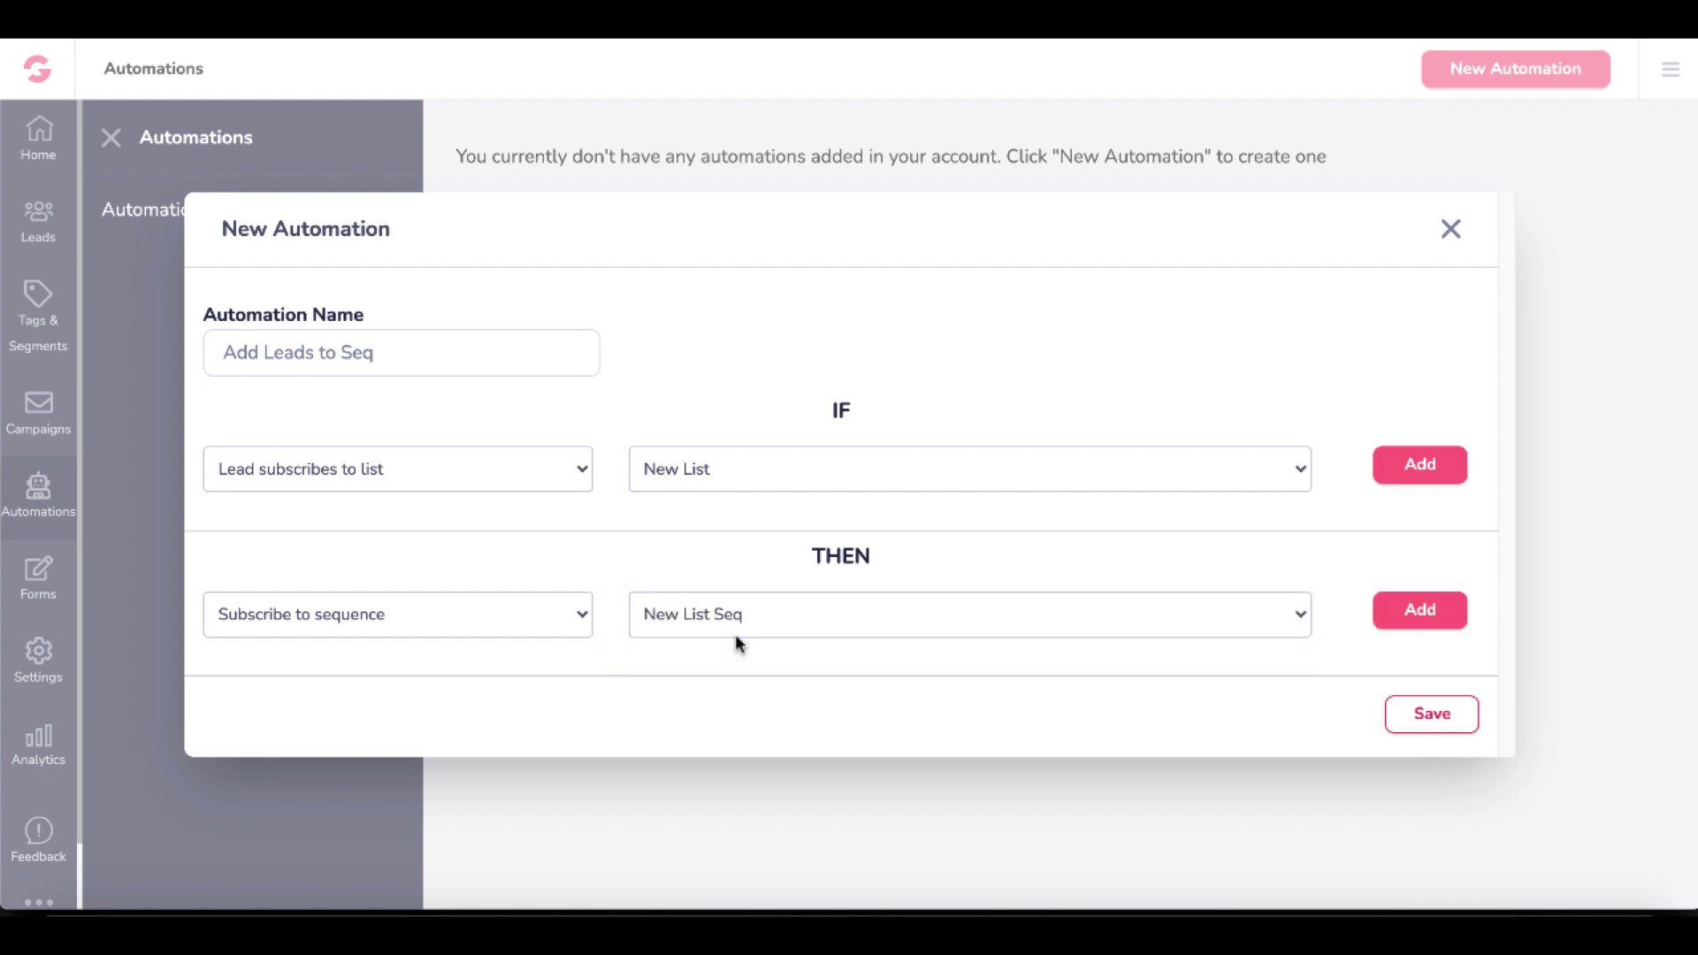
Add the chosen trigger and action to the automation, then save and activate it
{"action": "left_click", "coordinate": [1427, 718]}
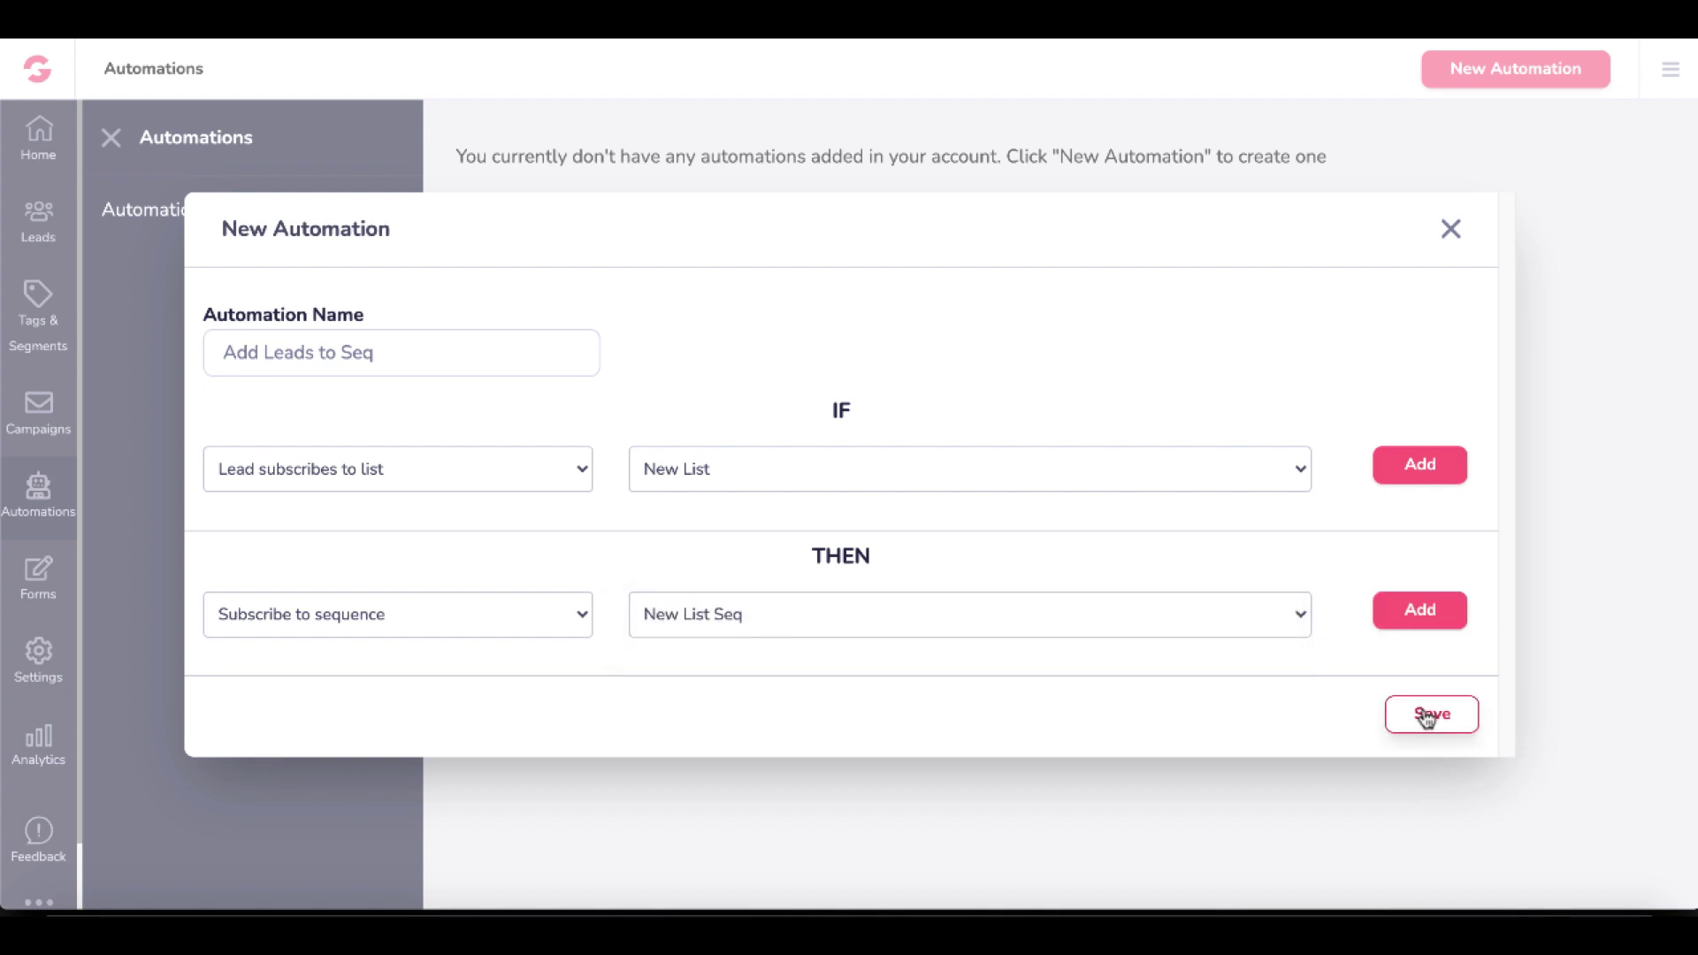
{"action": "left_click", "coordinate": [1420, 465]}
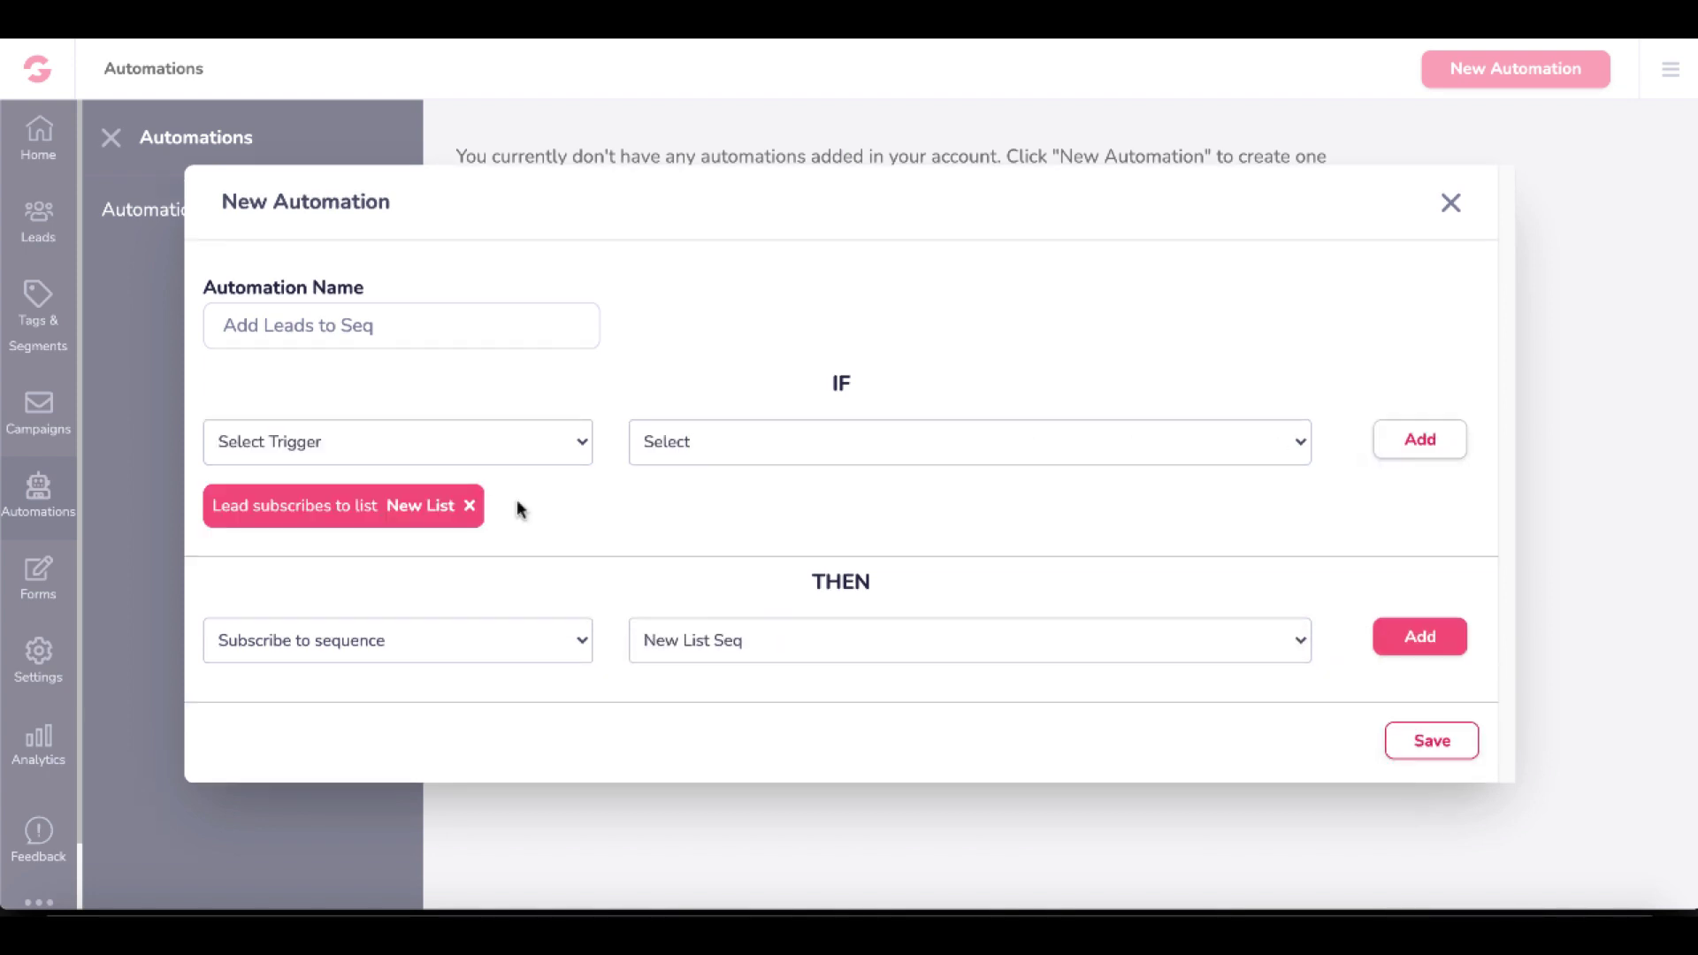
{"action": "left_click", "coordinate": [1412, 642]}
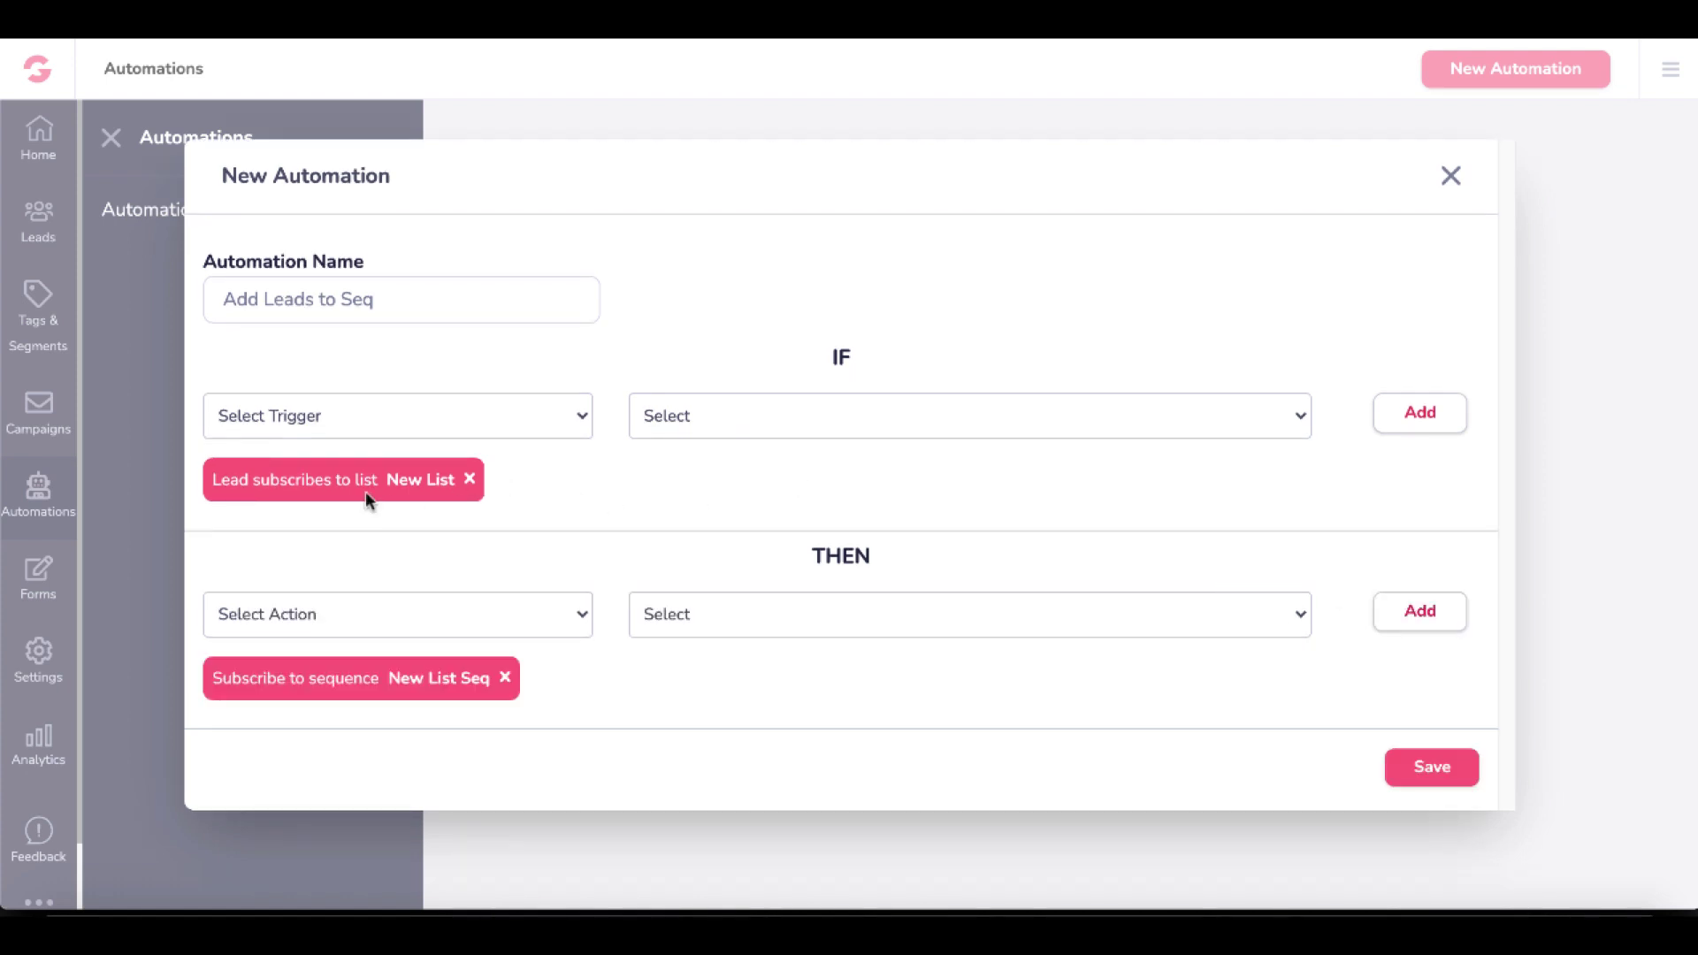
{"action": "left_click", "coordinate": [1432, 767]}
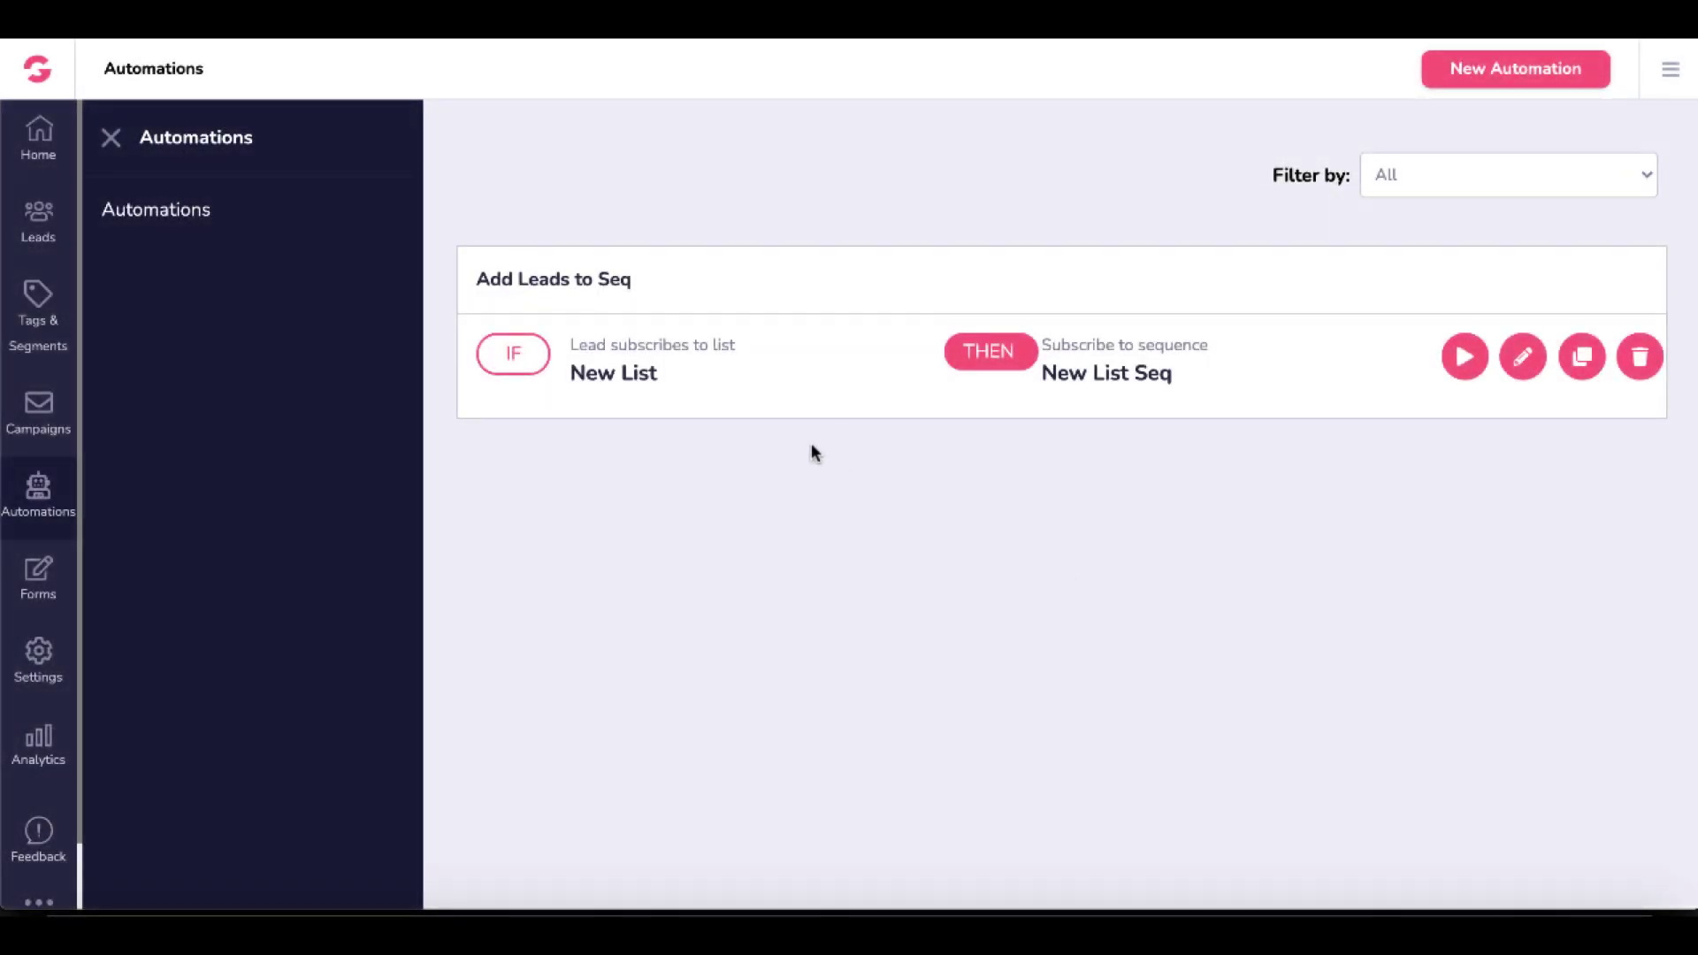
{"action": "left_click", "coordinate": [1464, 358]}
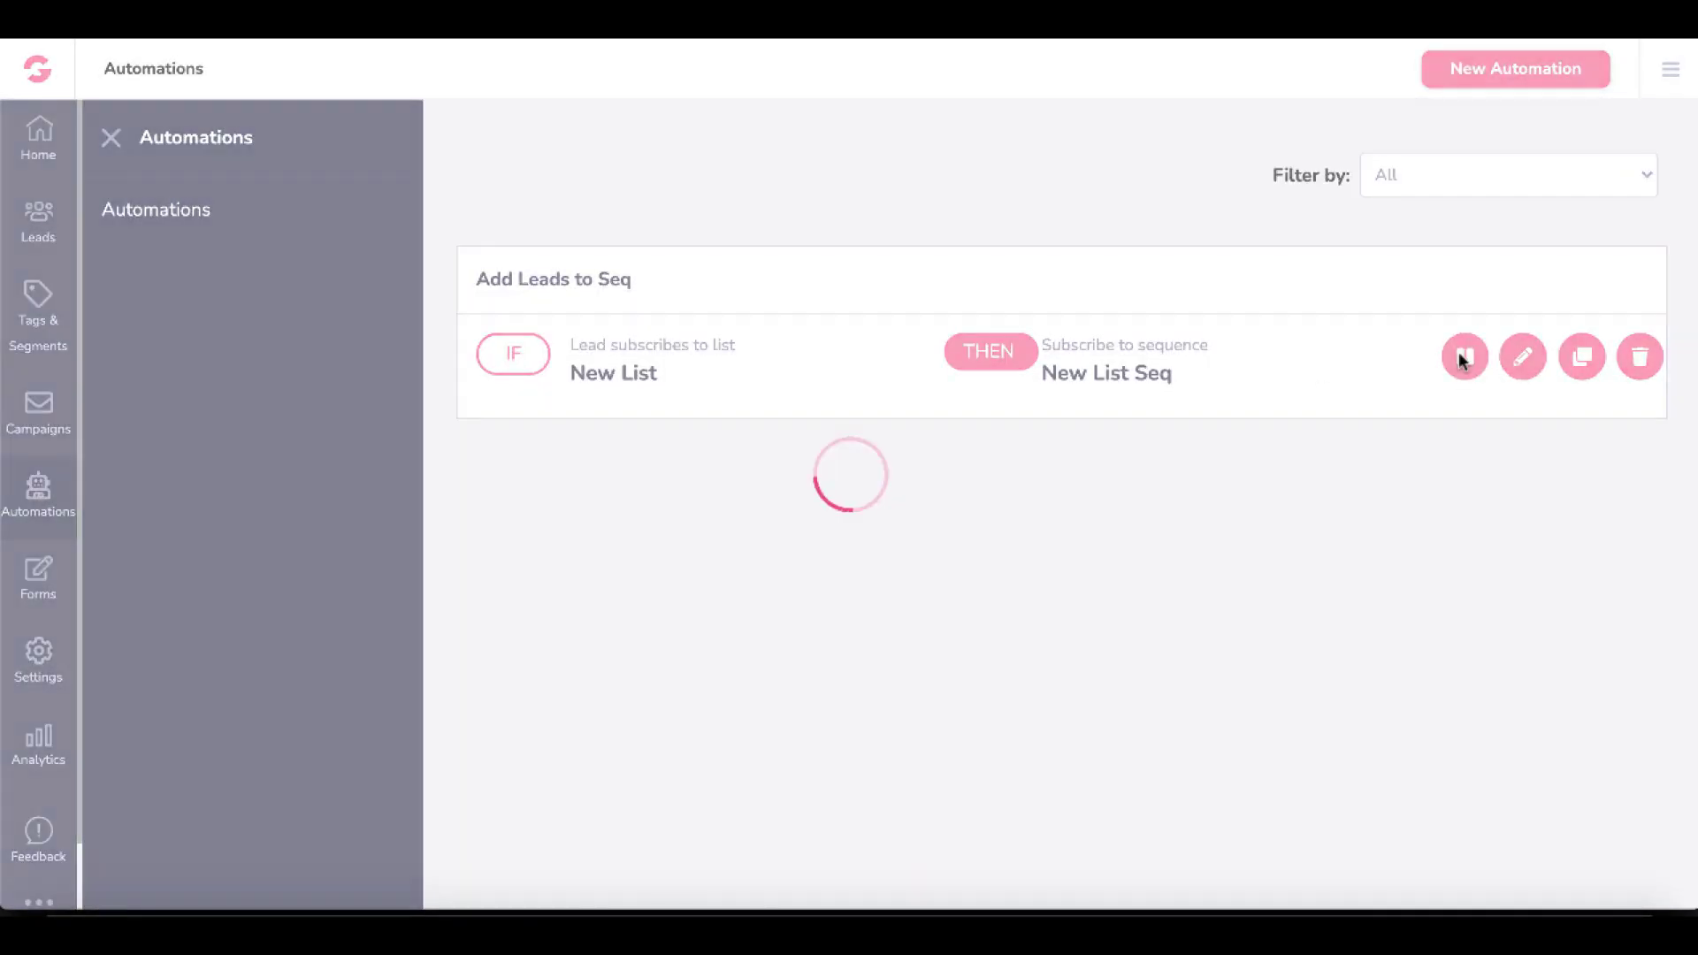
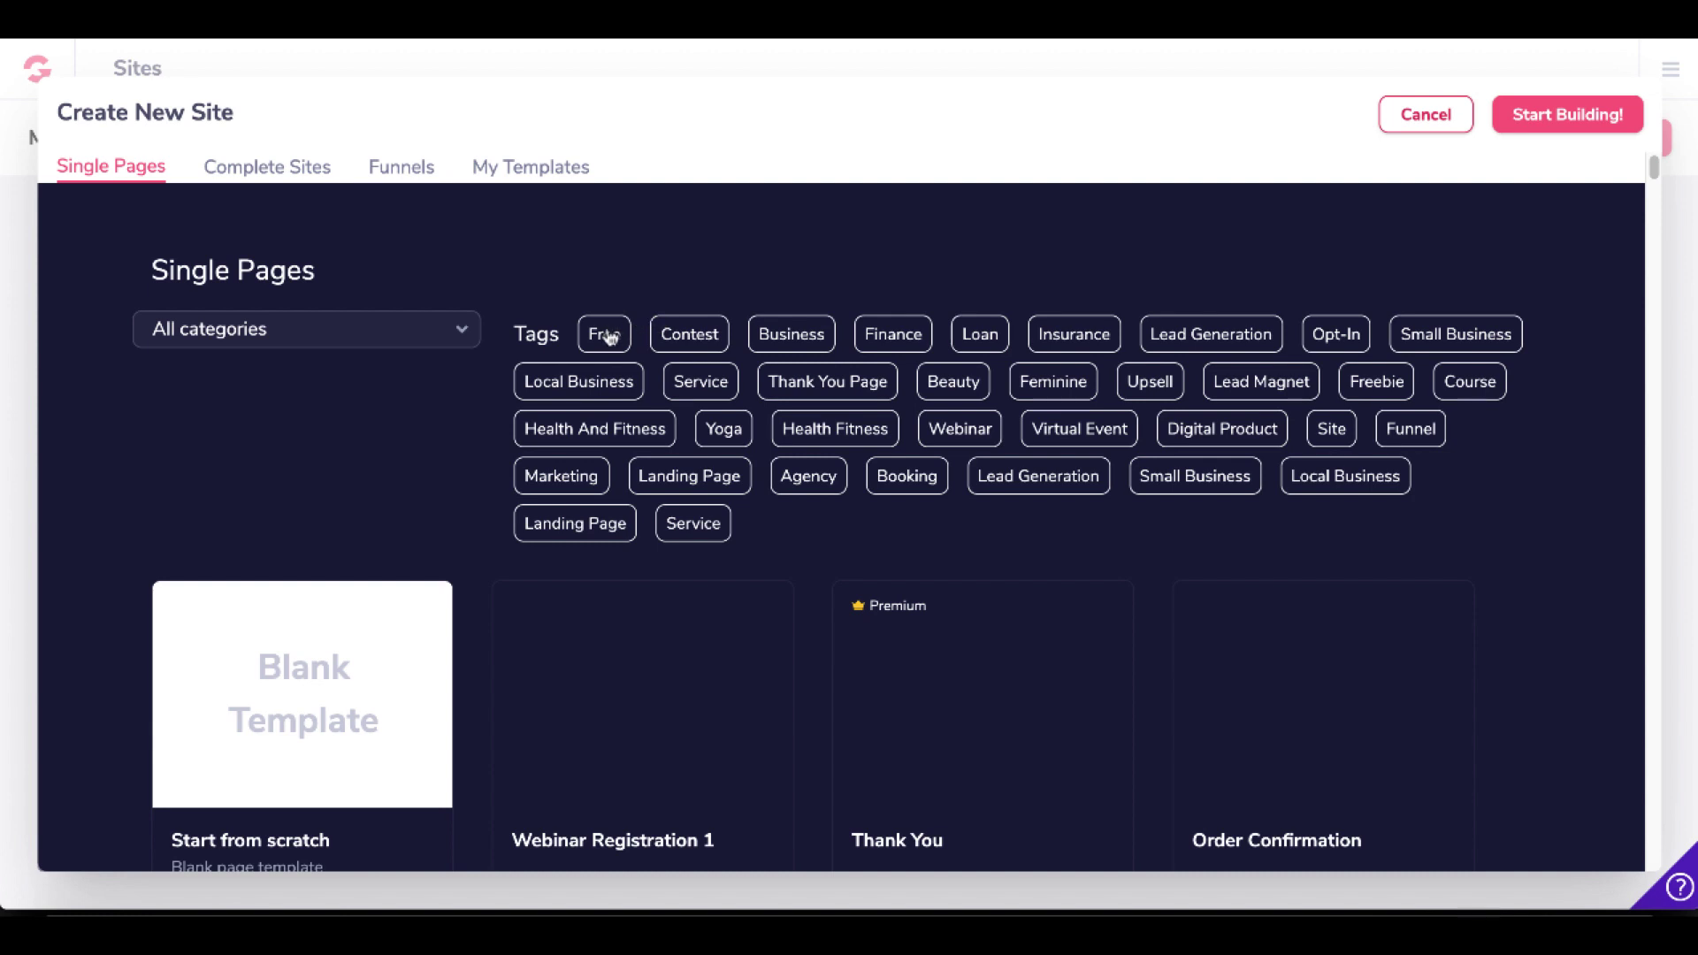
Filter the single-page templates by Free and create a site from the blank template named New List Page
{"action": "left_click", "coordinate": [605, 333]}
{"action": "left_click", "coordinate": [612, 525]}
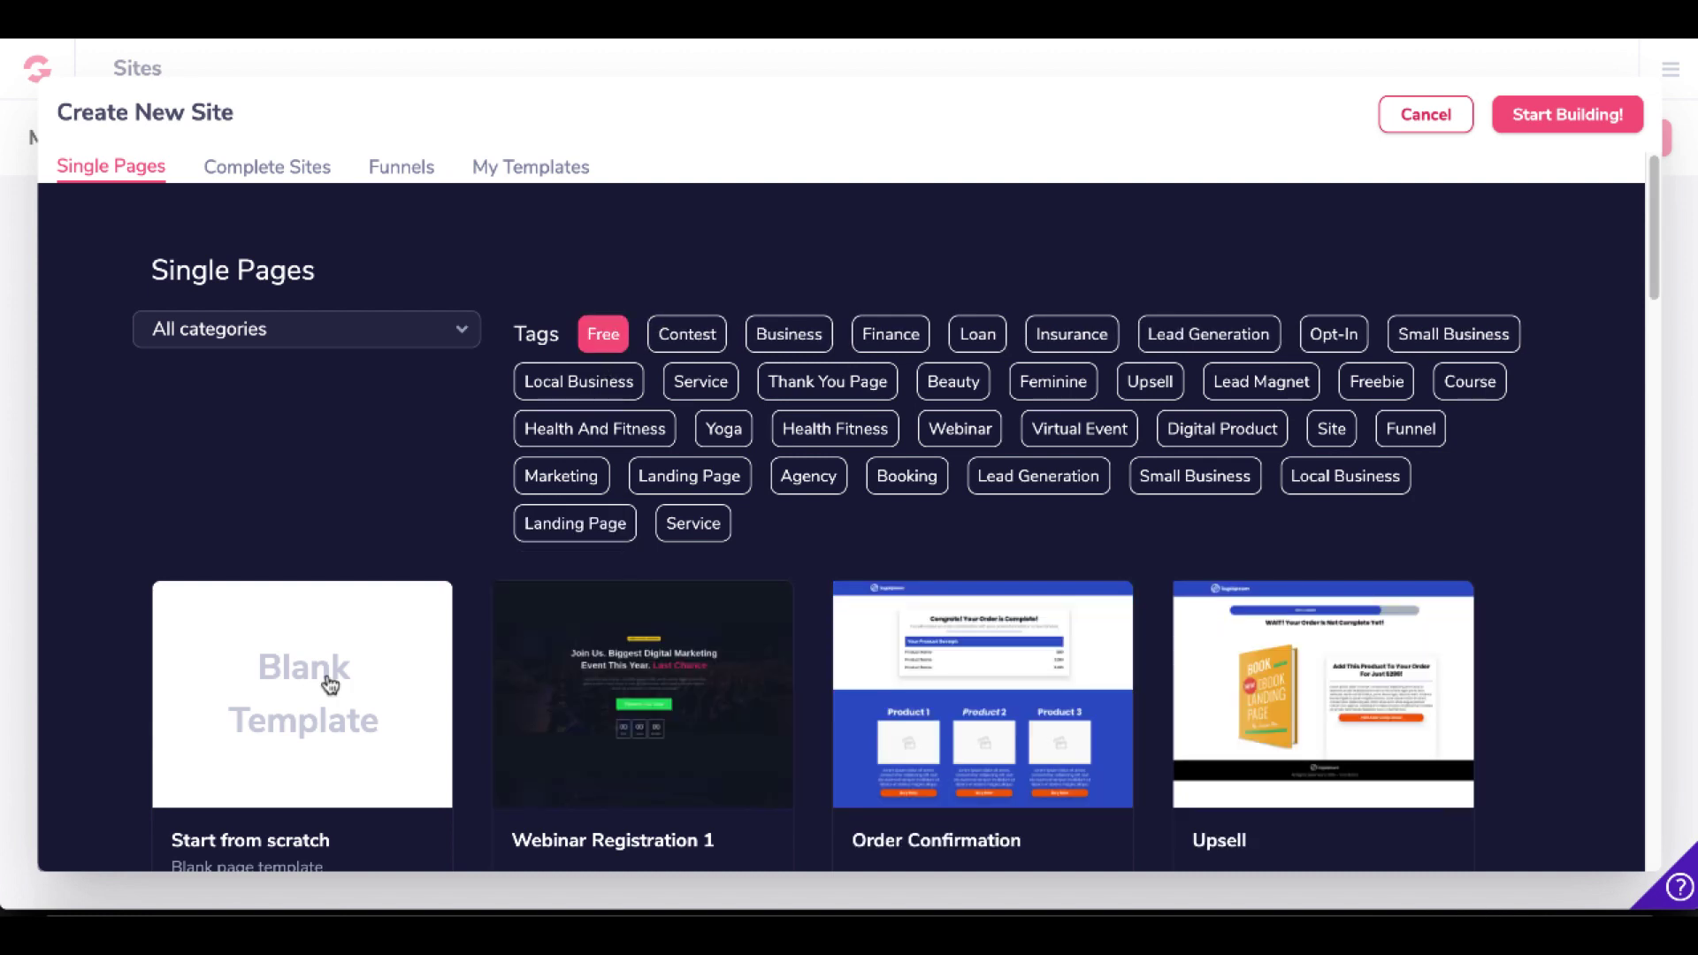
{"action": "left_click", "coordinate": [326, 685]}
{"action": "type", "text": "New List Page"}
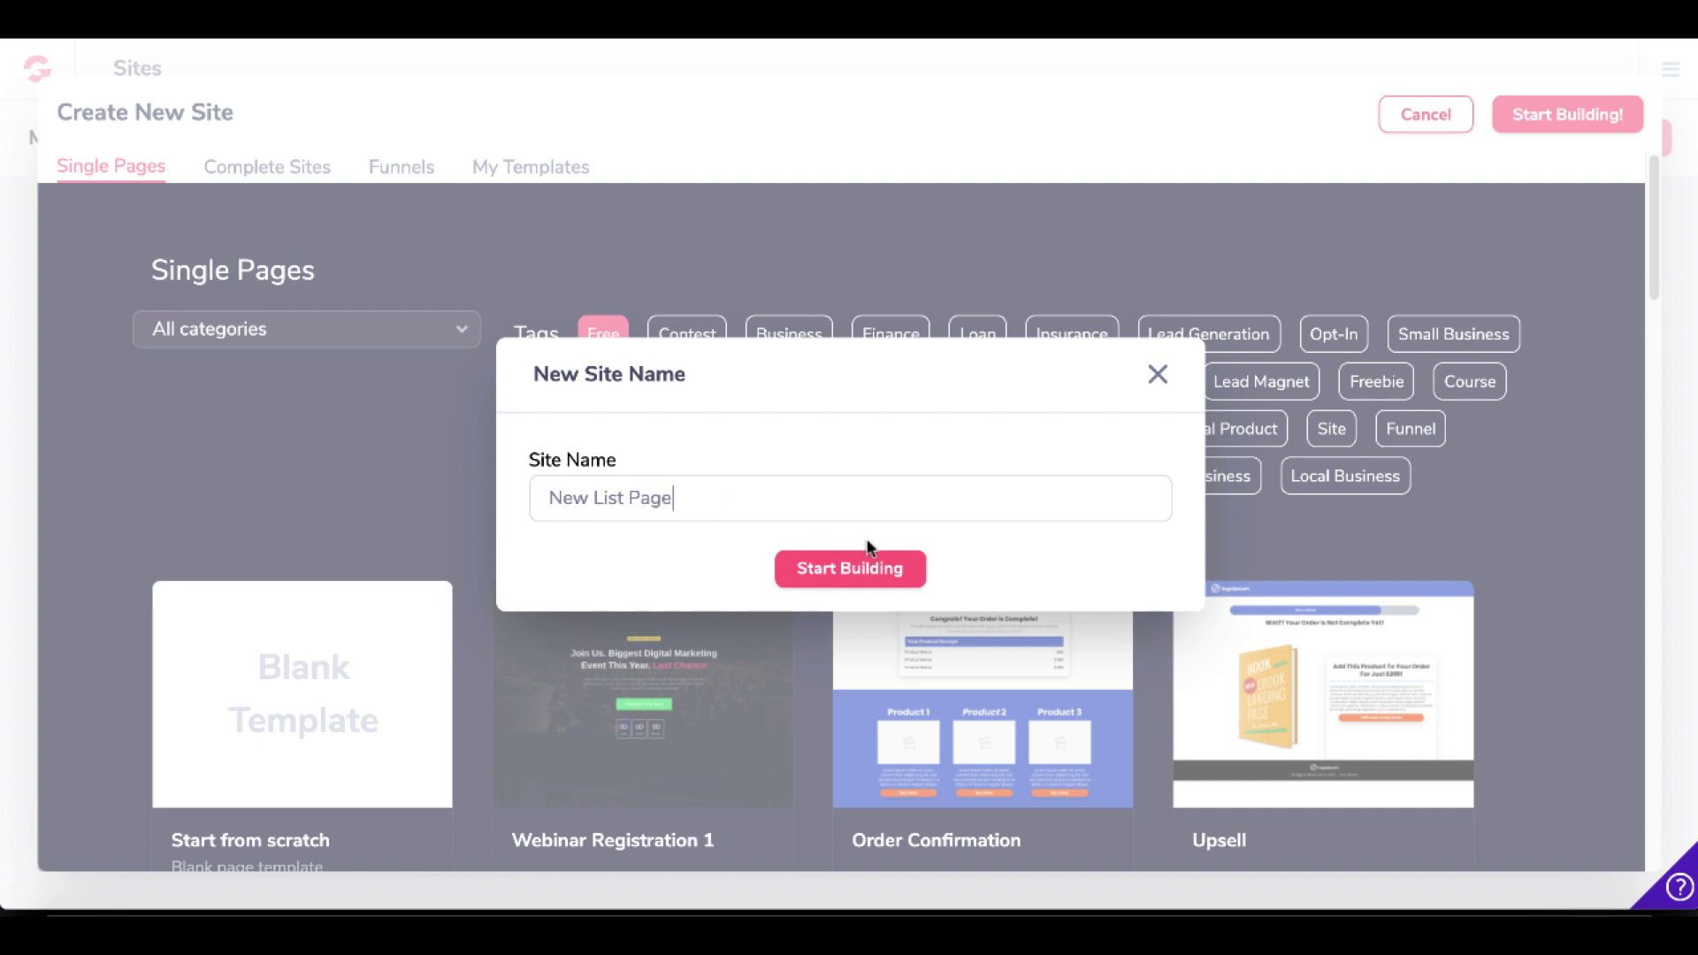
{"action": "left_click", "coordinate": [868, 564]}
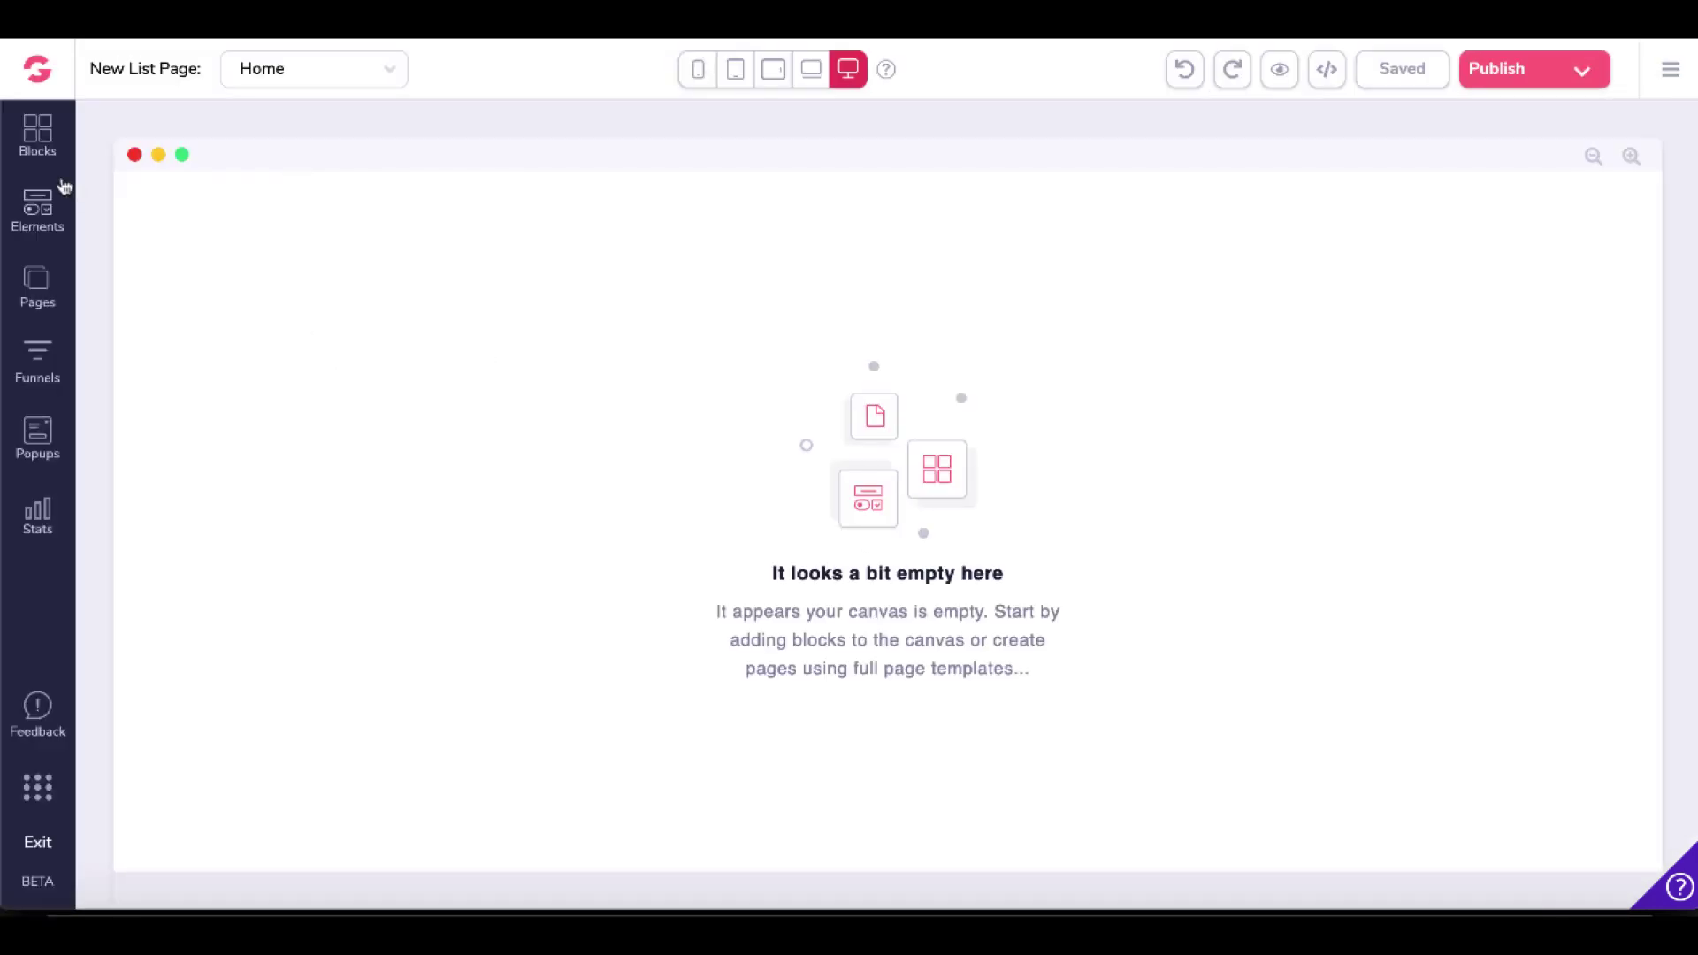
Place the About Your Teacher content block on the empty page canvas
{"action": "left_click", "coordinate": [46, 152]}
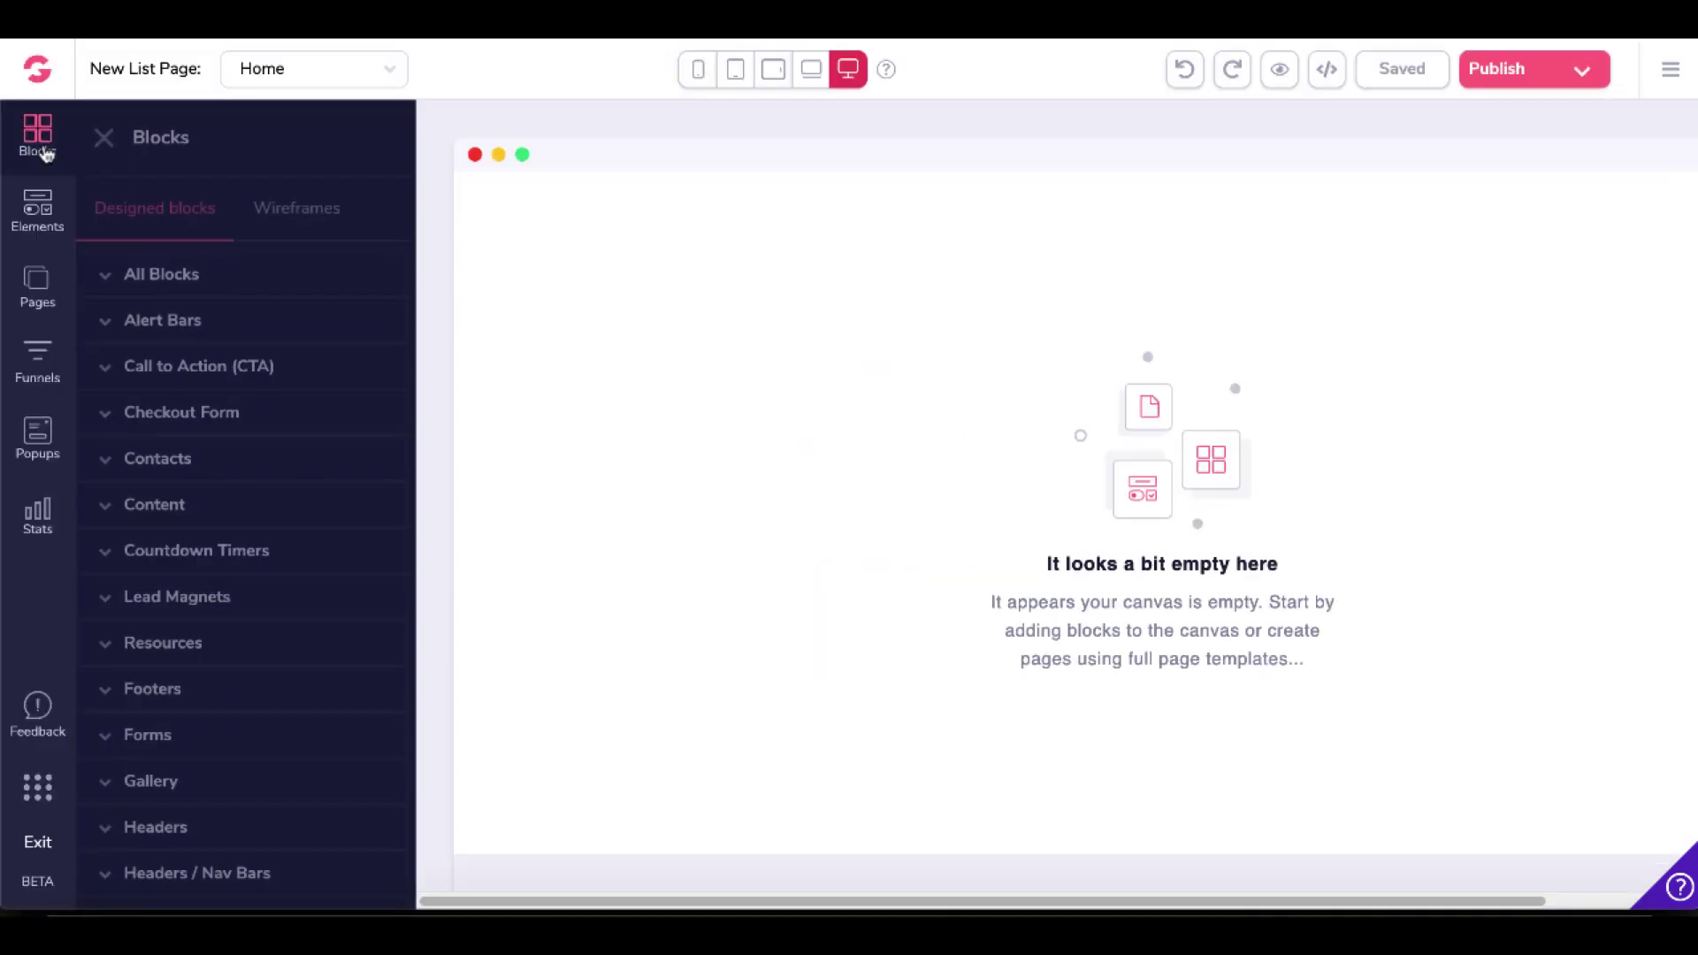
{"action": "left_click", "coordinate": [203, 562]}
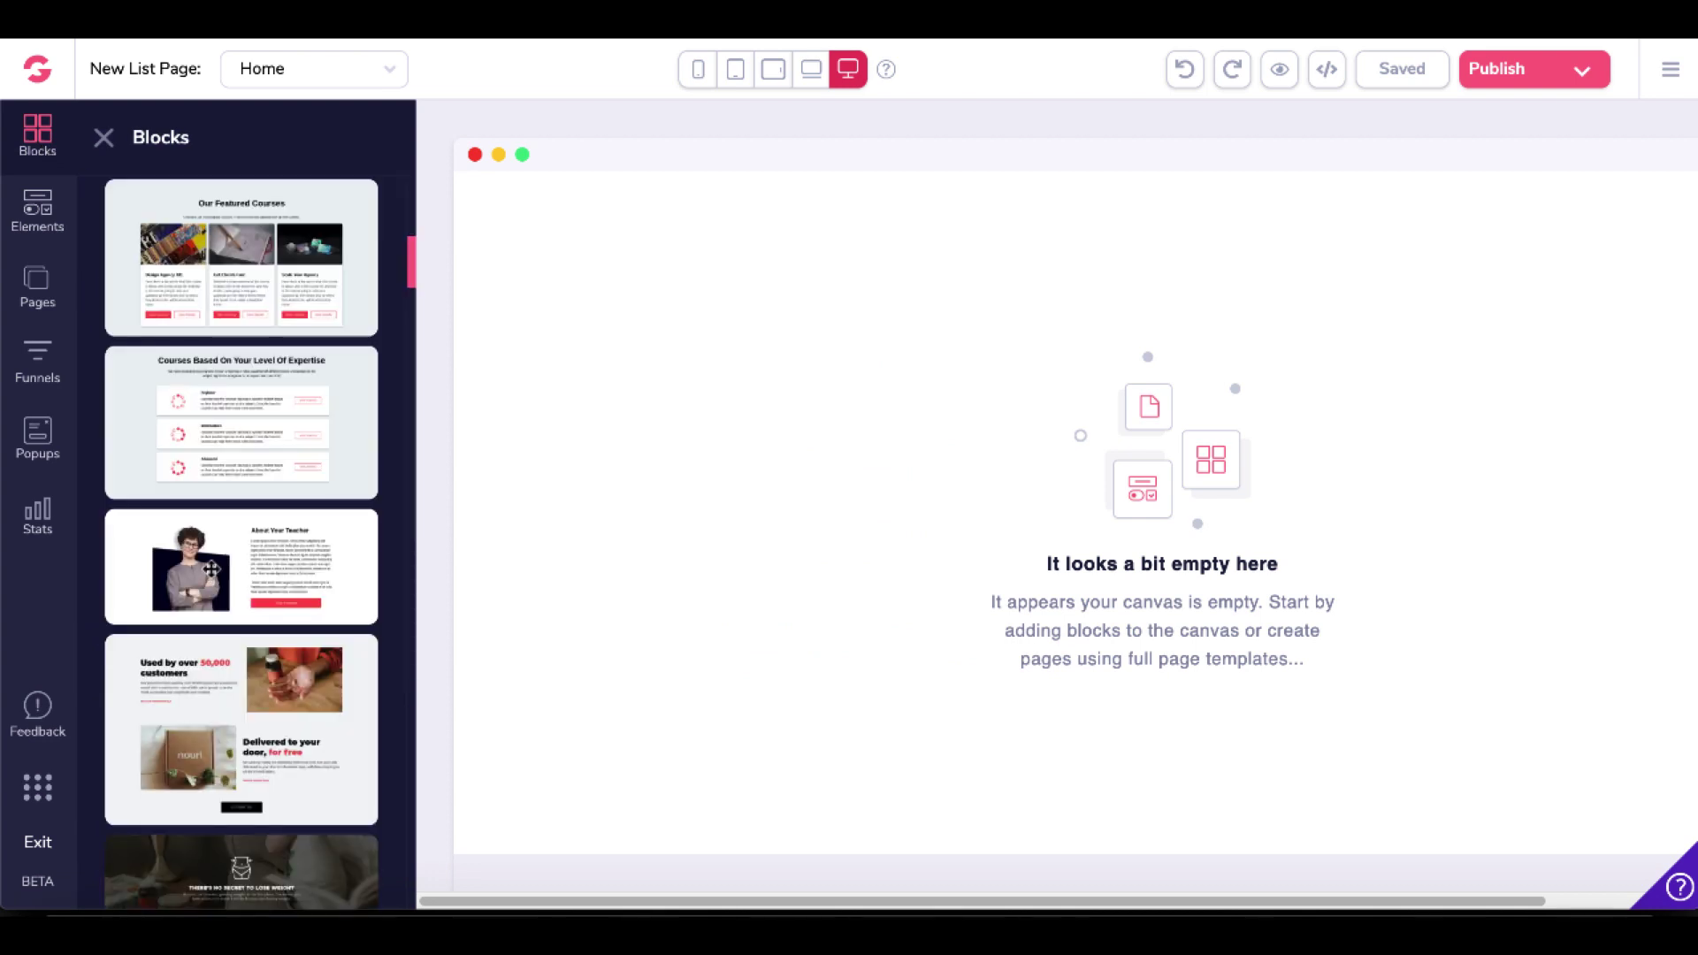
{"action": "left_click_drag", "start_coordinate": [212, 569], "coordinate": [1014, 479]}
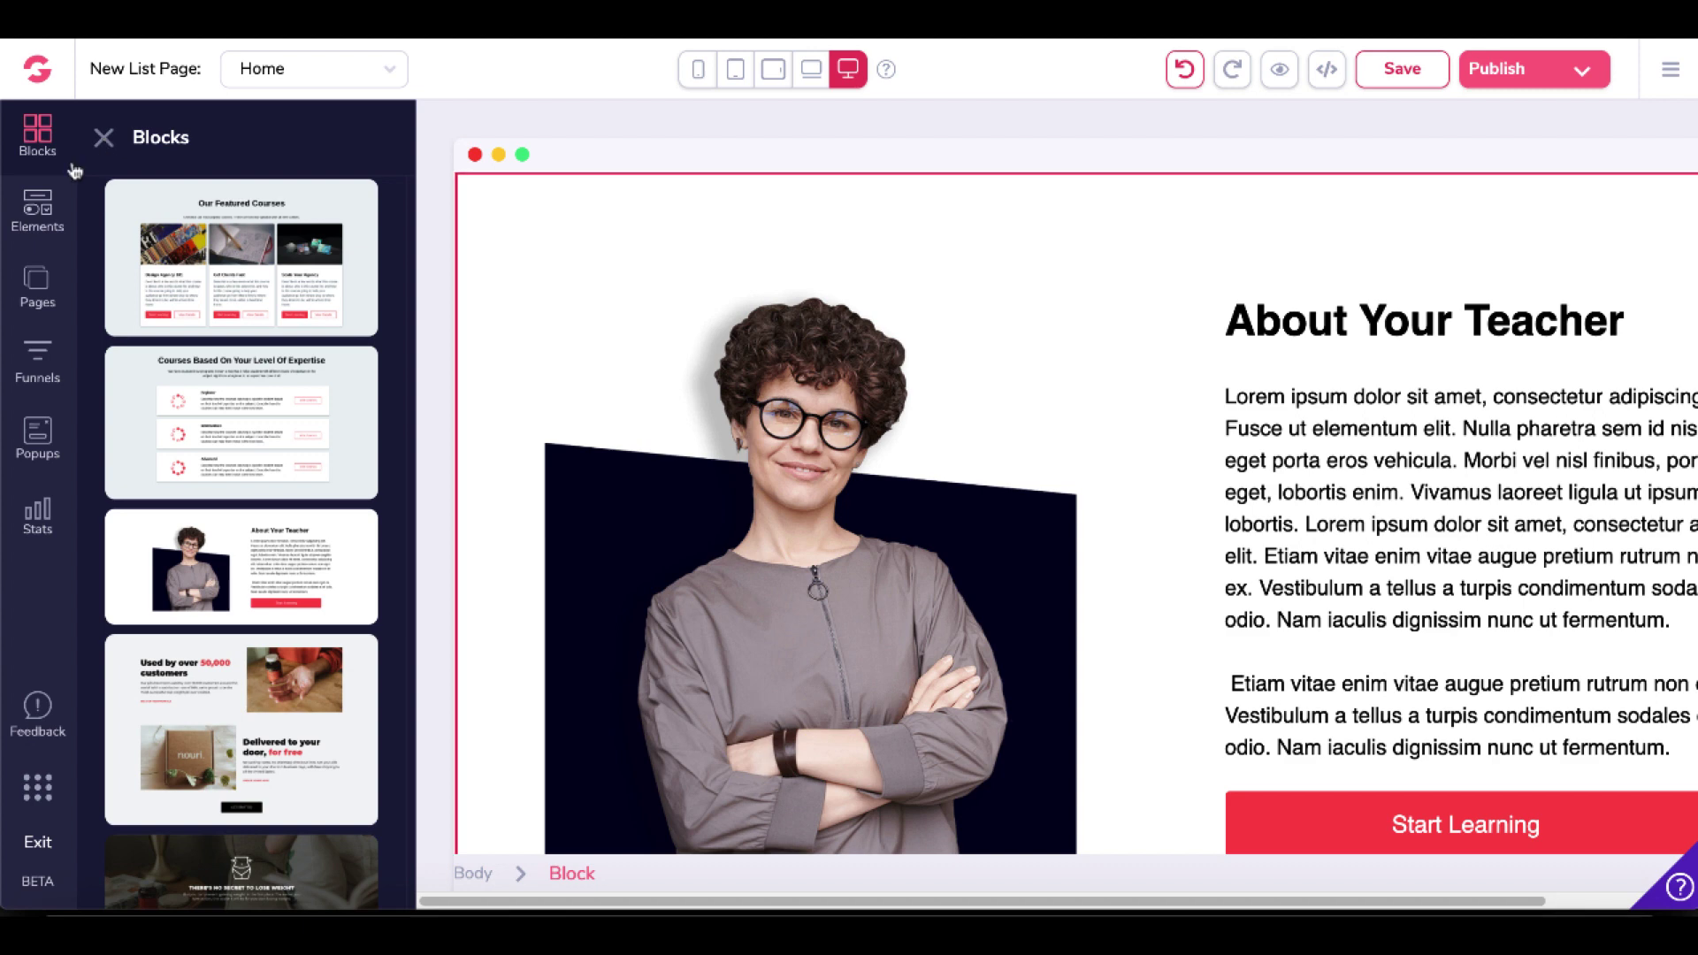
Insert a Code Embed element between the About Your Teacher heading and its first paragraph
{"action": "left_click", "coordinate": [39, 209]}
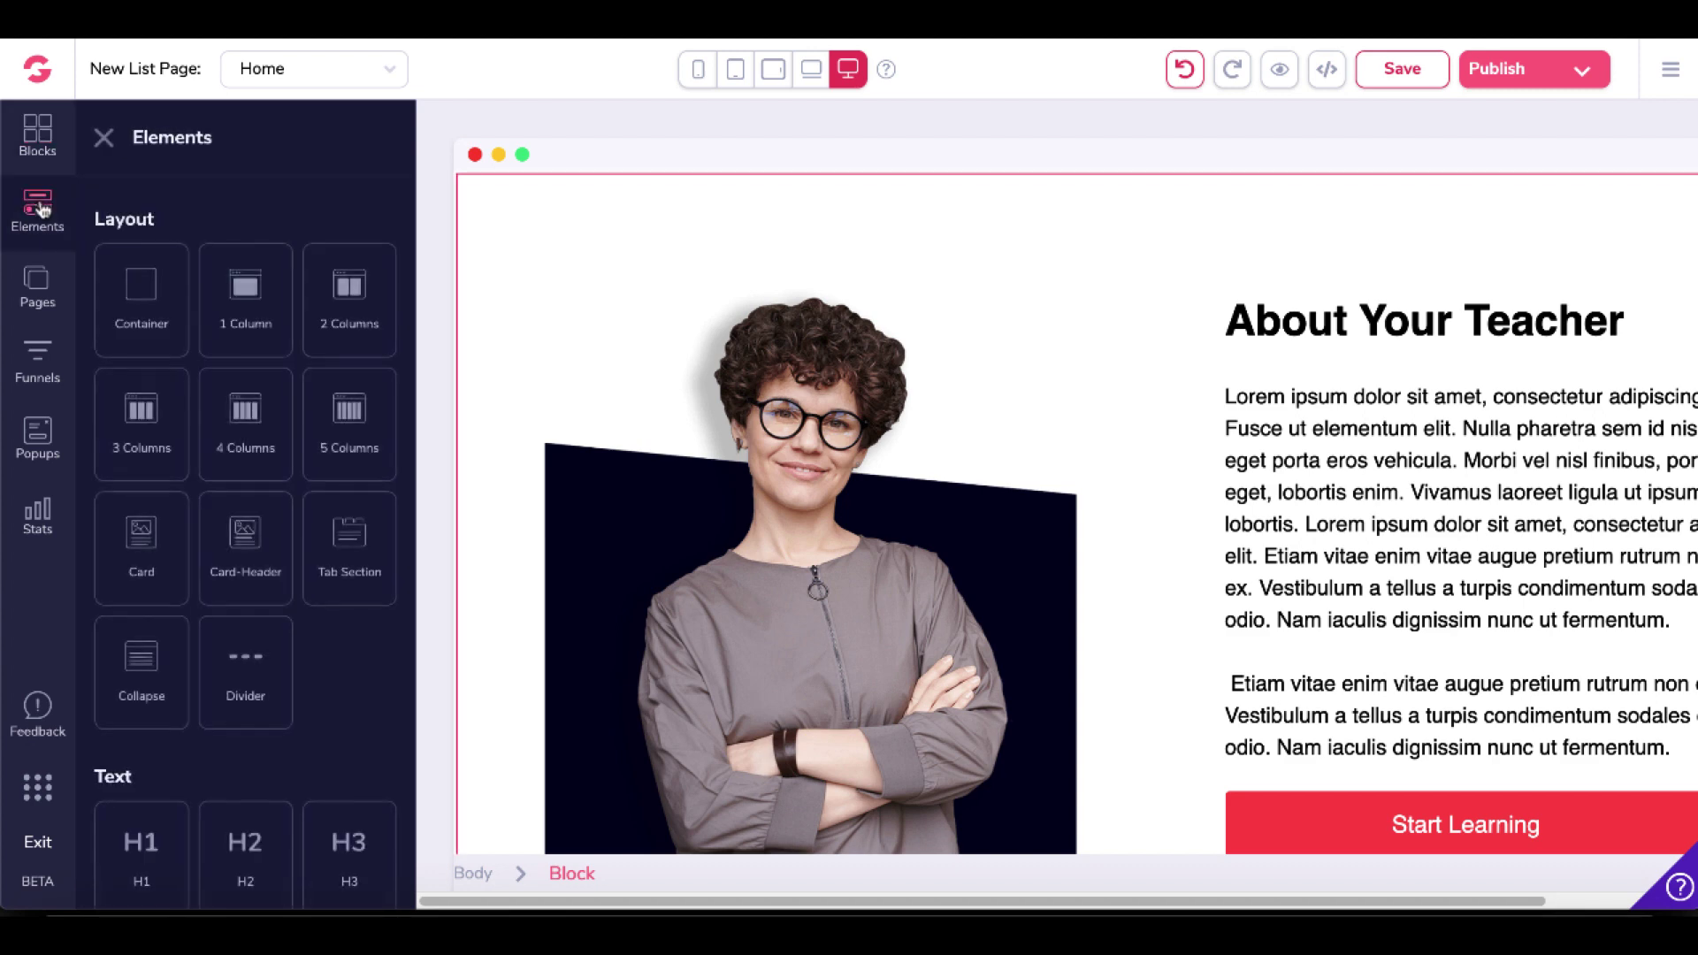
{"action": "scroll", "coordinate": [255, 664], "scroll_direction": "down", "scroll_amount": 12}
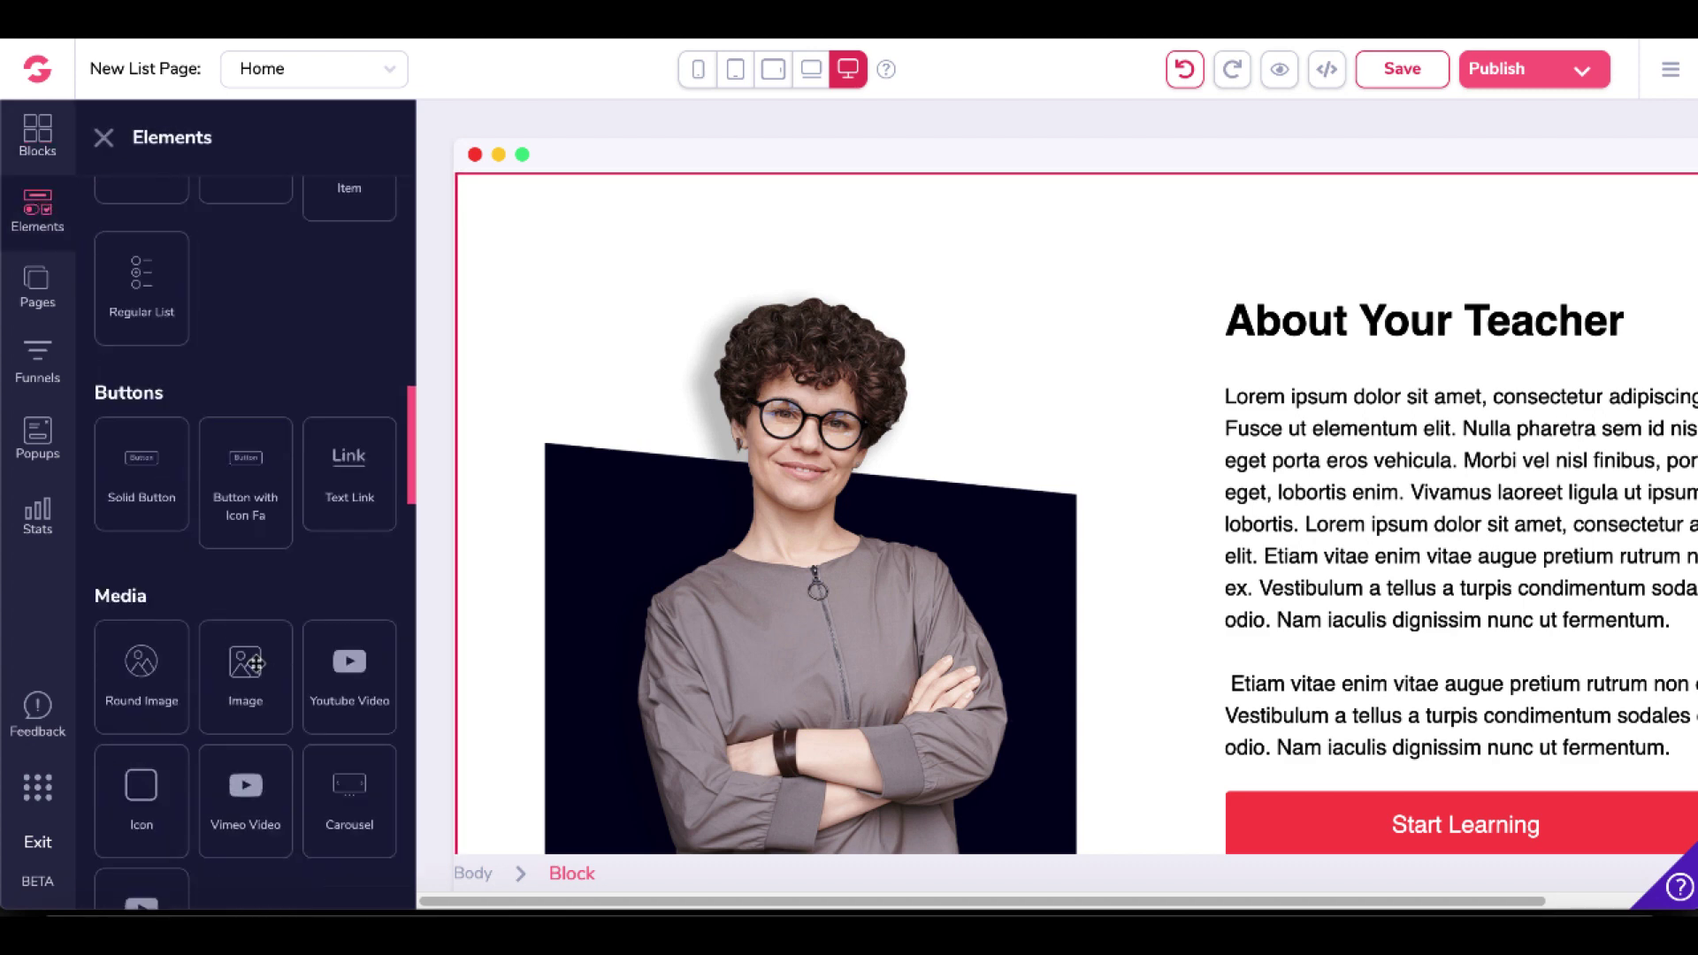
{"action": "scroll", "coordinate": [256, 663], "scroll_direction": "down", "scroll_amount": 10}
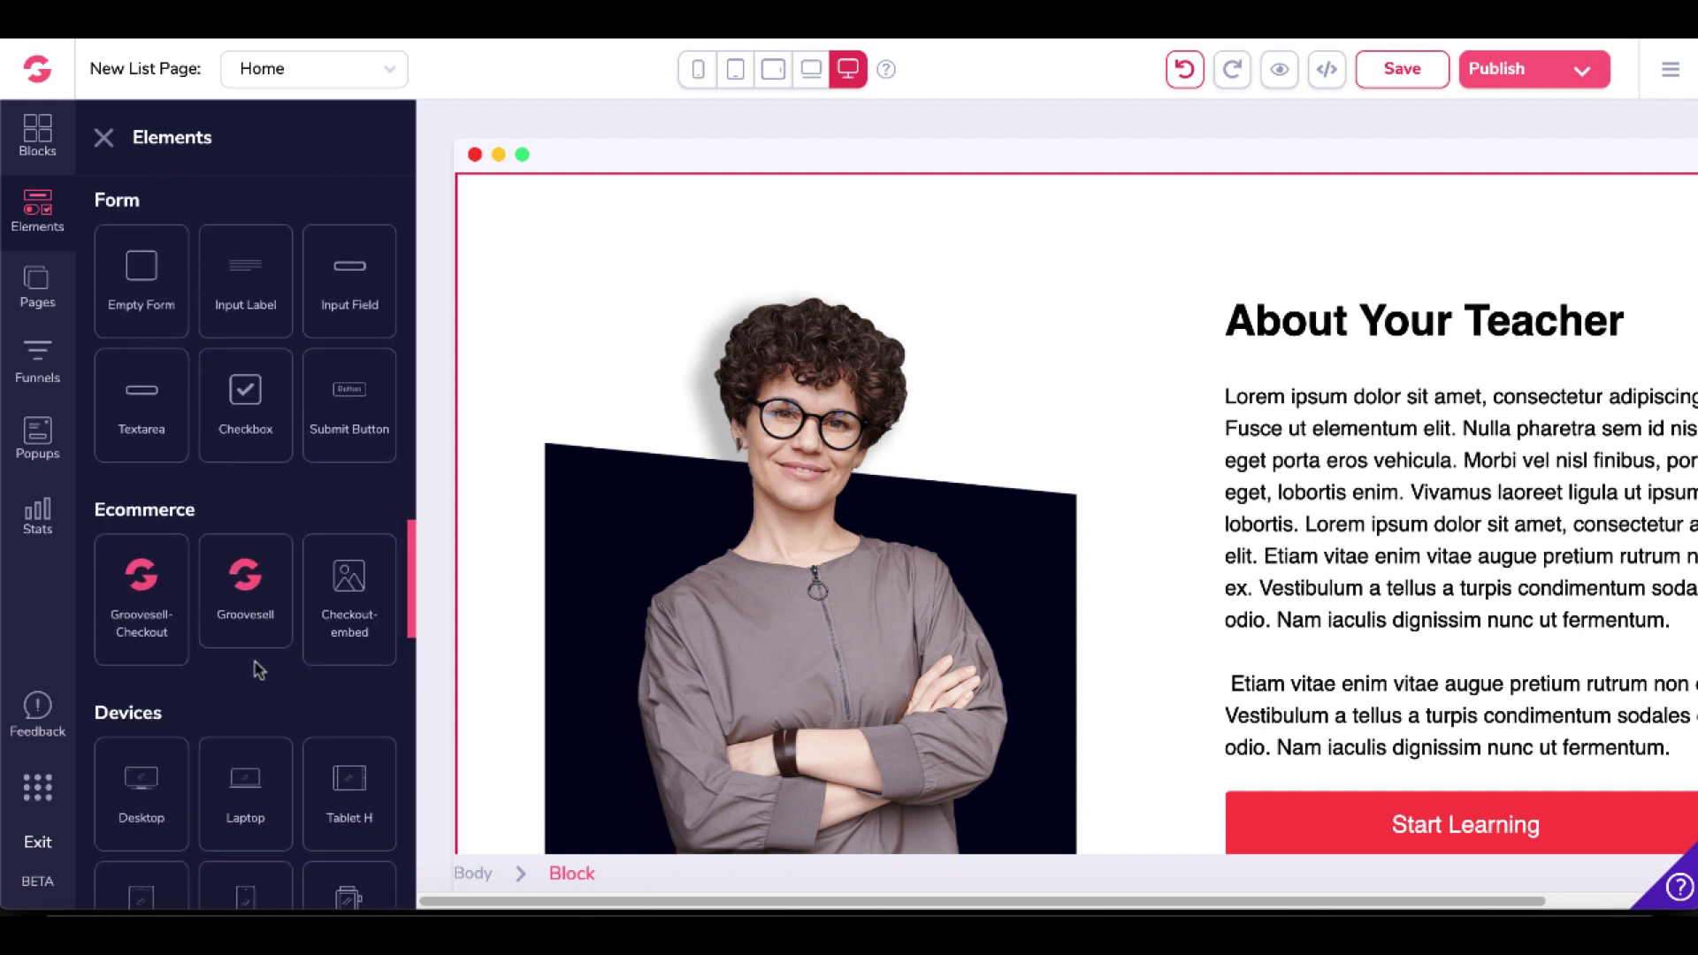
{"action": "scroll", "coordinate": [255, 668], "scroll_direction": "down", "scroll_amount": 6}
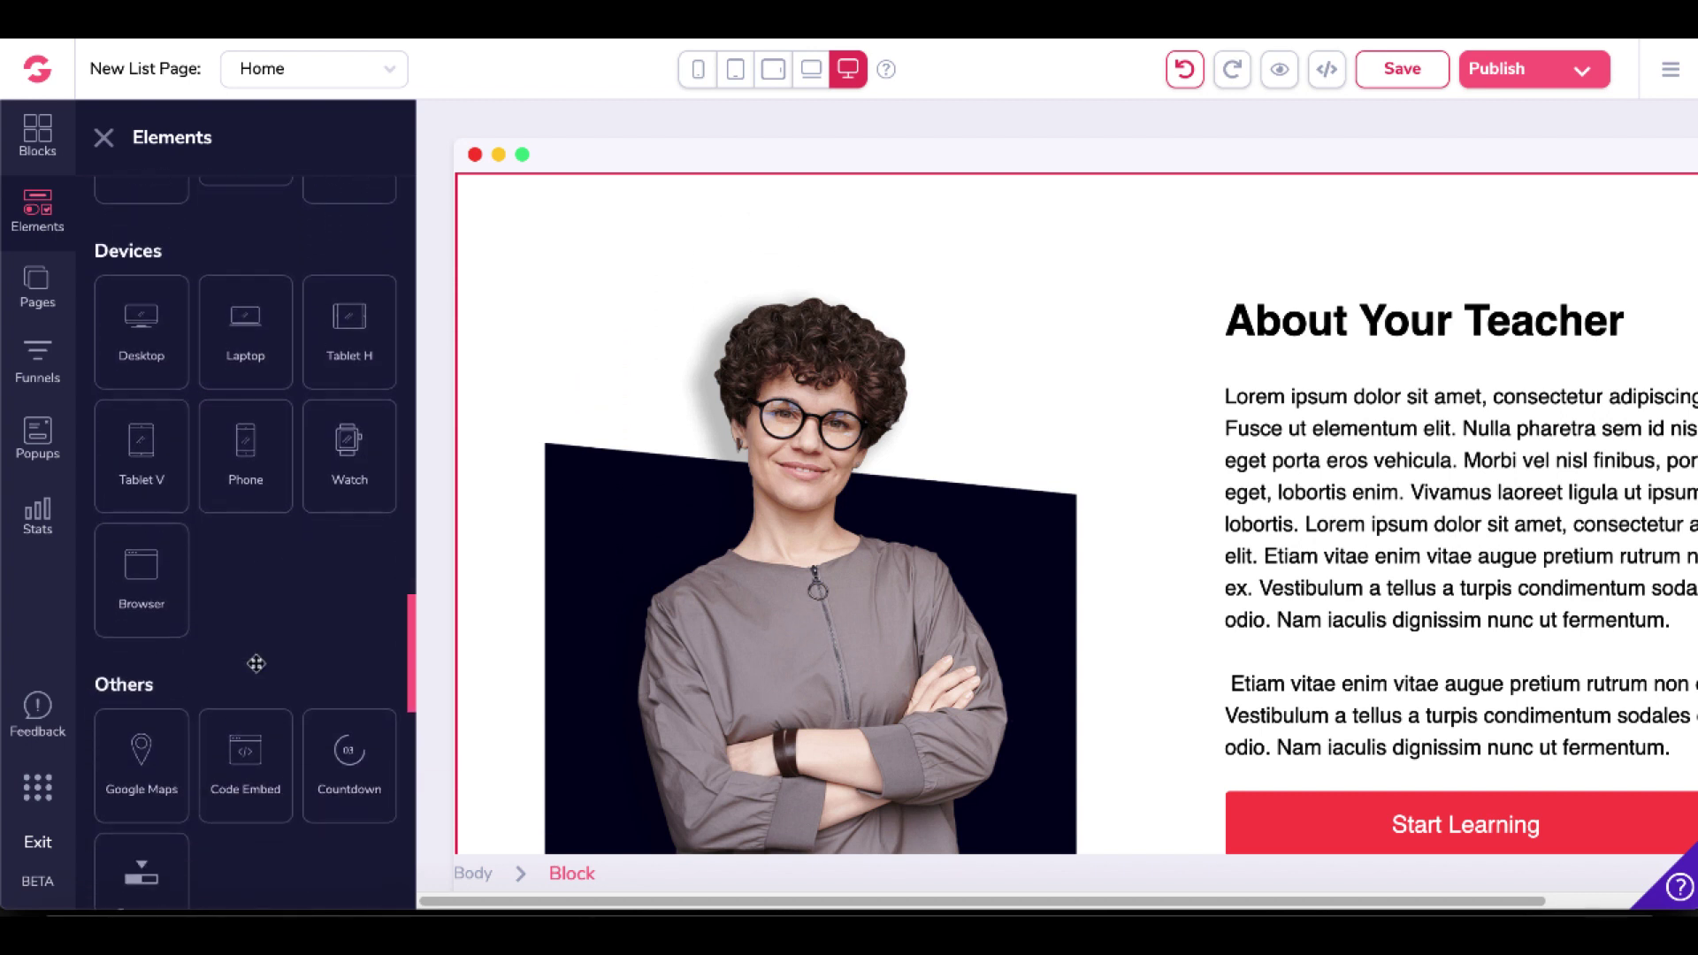
{"action": "left_click_drag", "start_coordinate": [248, 594], "coordinate": [1338, 423]}
{"action": "left_click", "coordinate": [104, 137]}
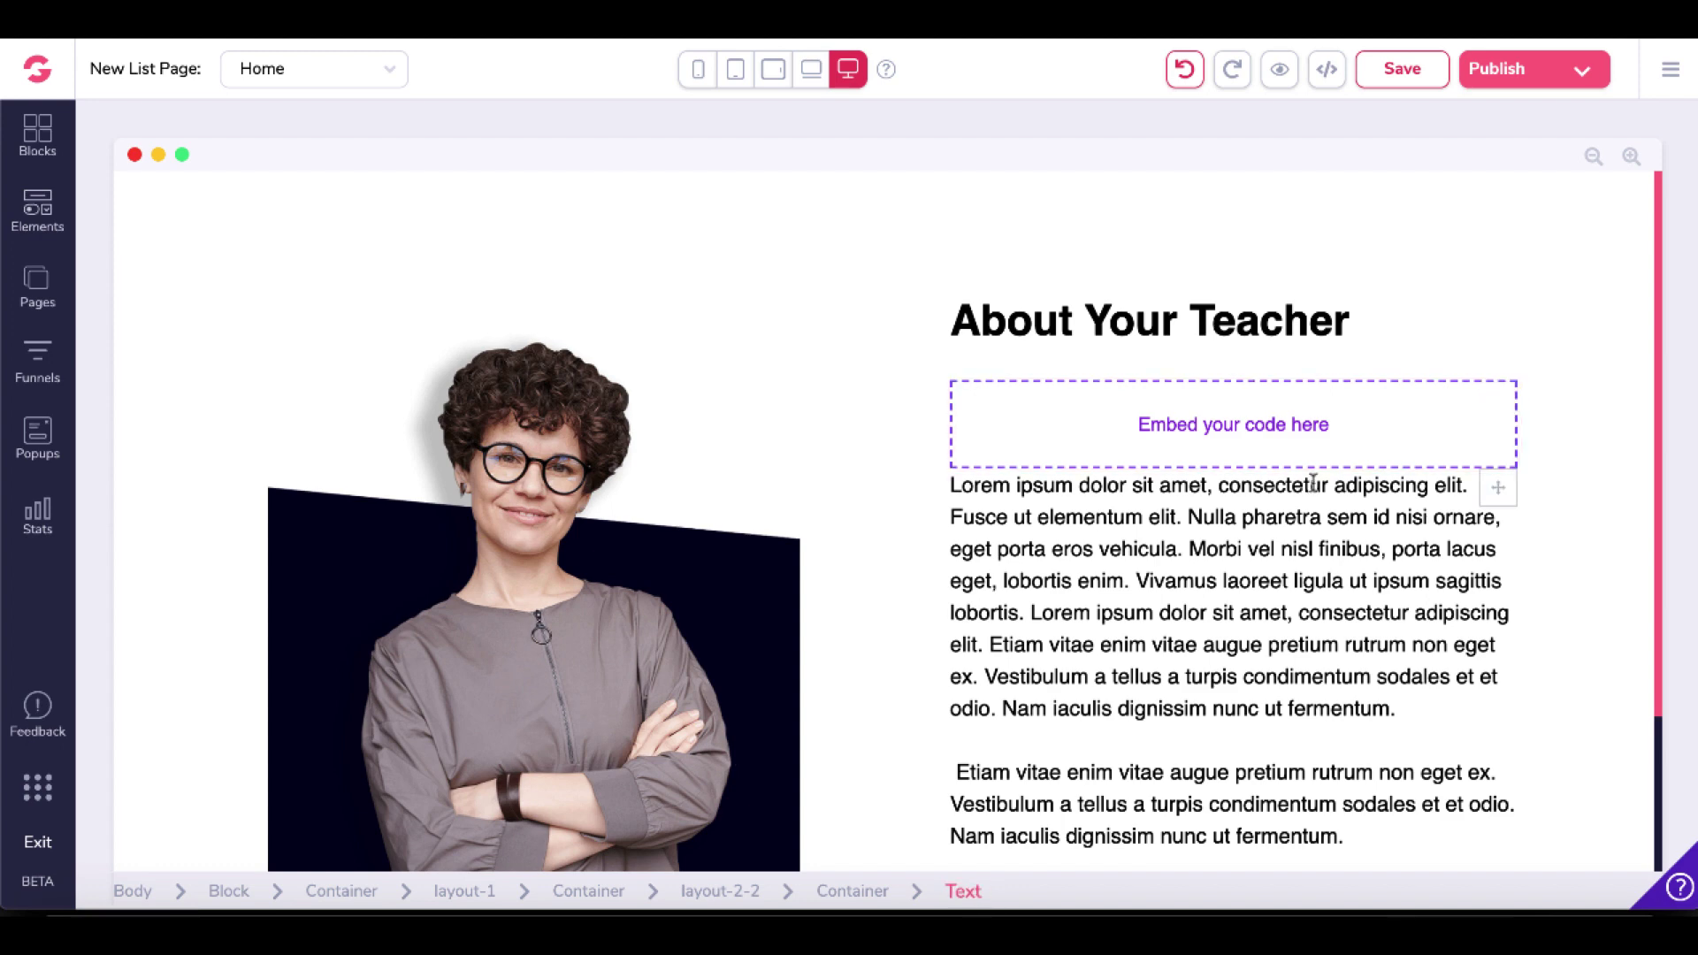
Paste the copied GrooveMail form code into the embed element's source code and save it
{"action": "left_click", "coordinate": [970, 417]}
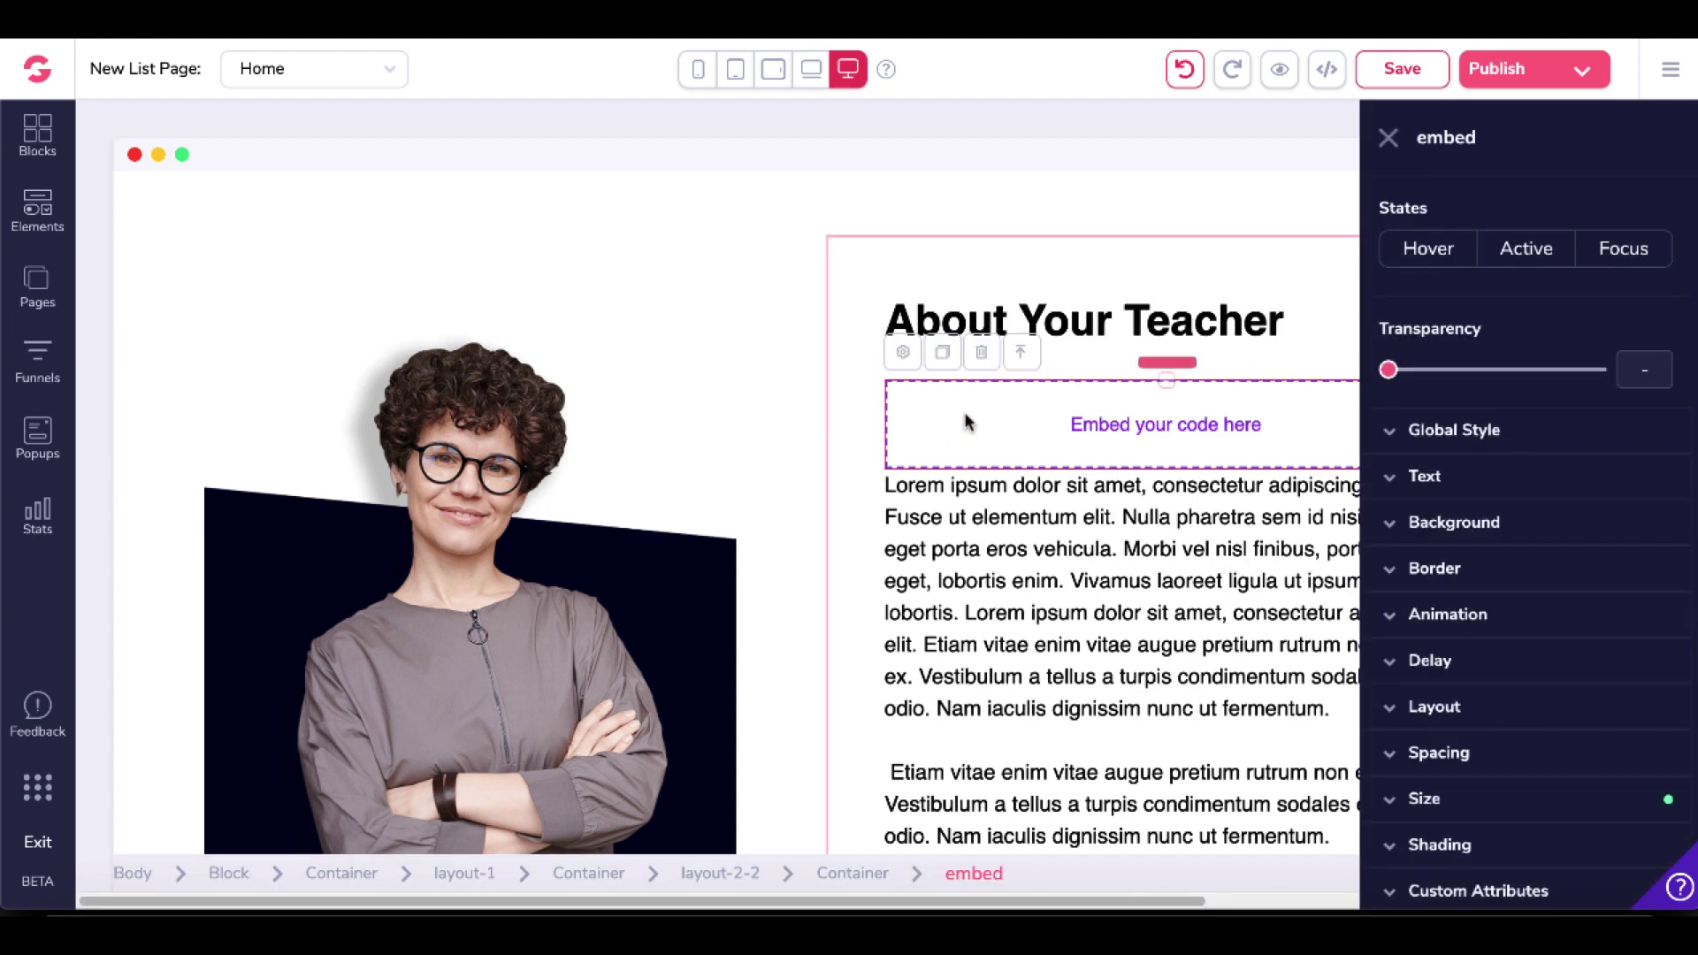
{"action": "left_click", "coordinate": [900, 352]}
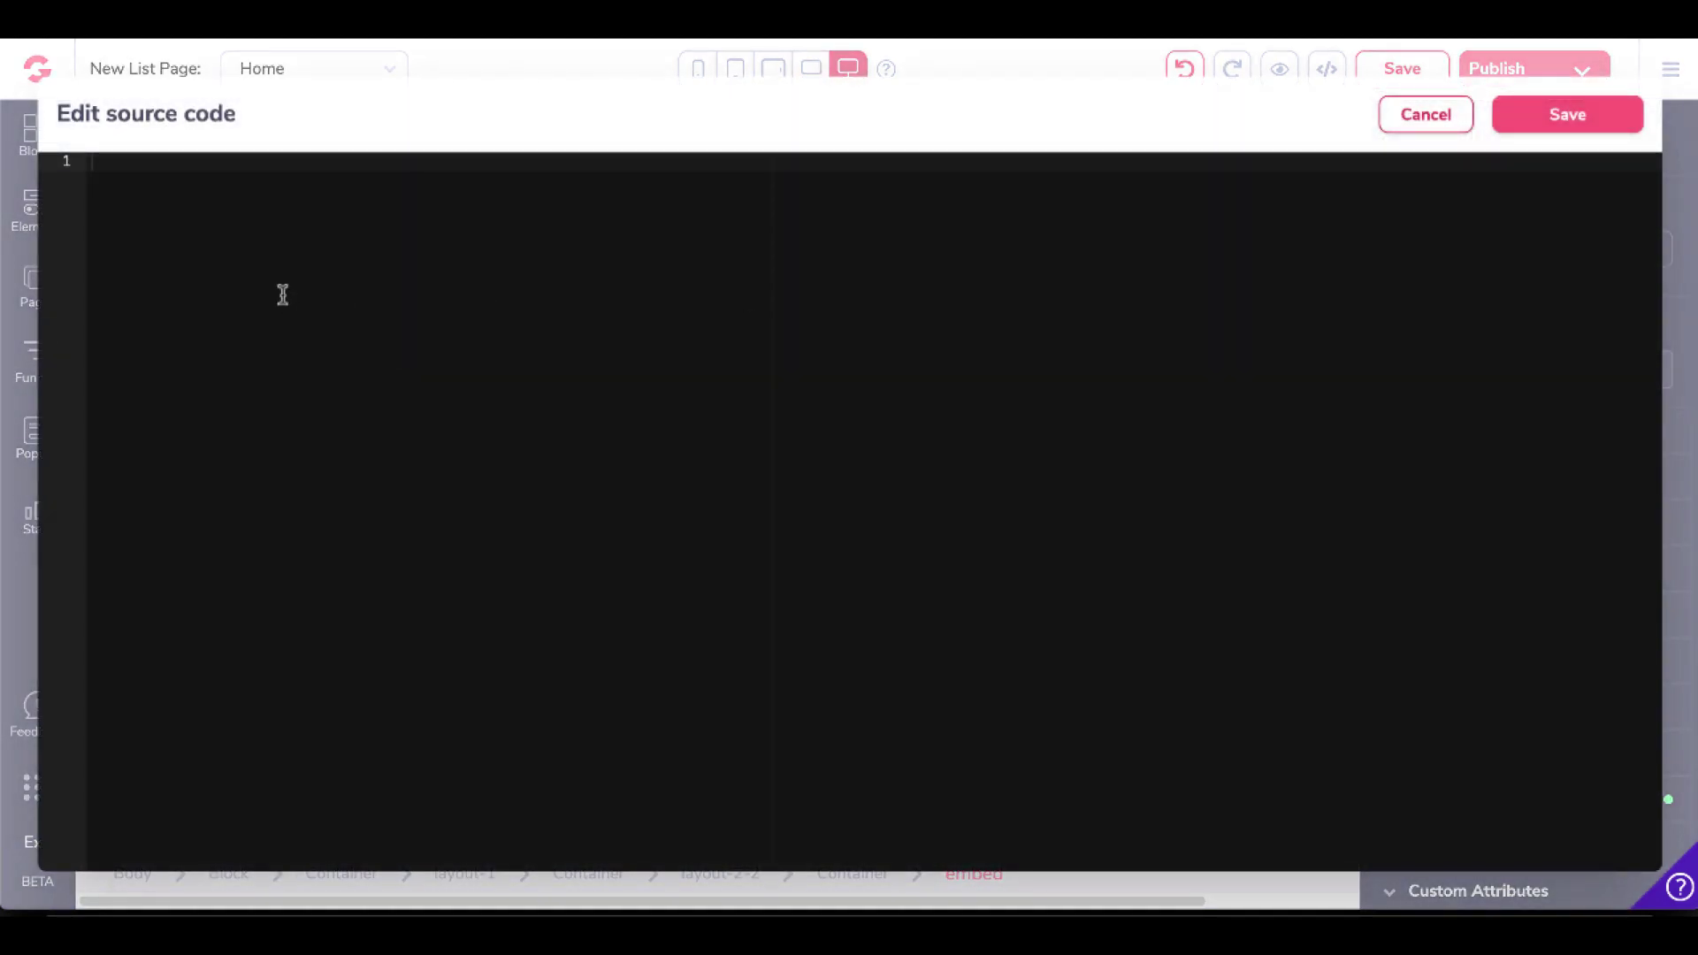
{"action": "right_click", "coordinate": [281, 292]}
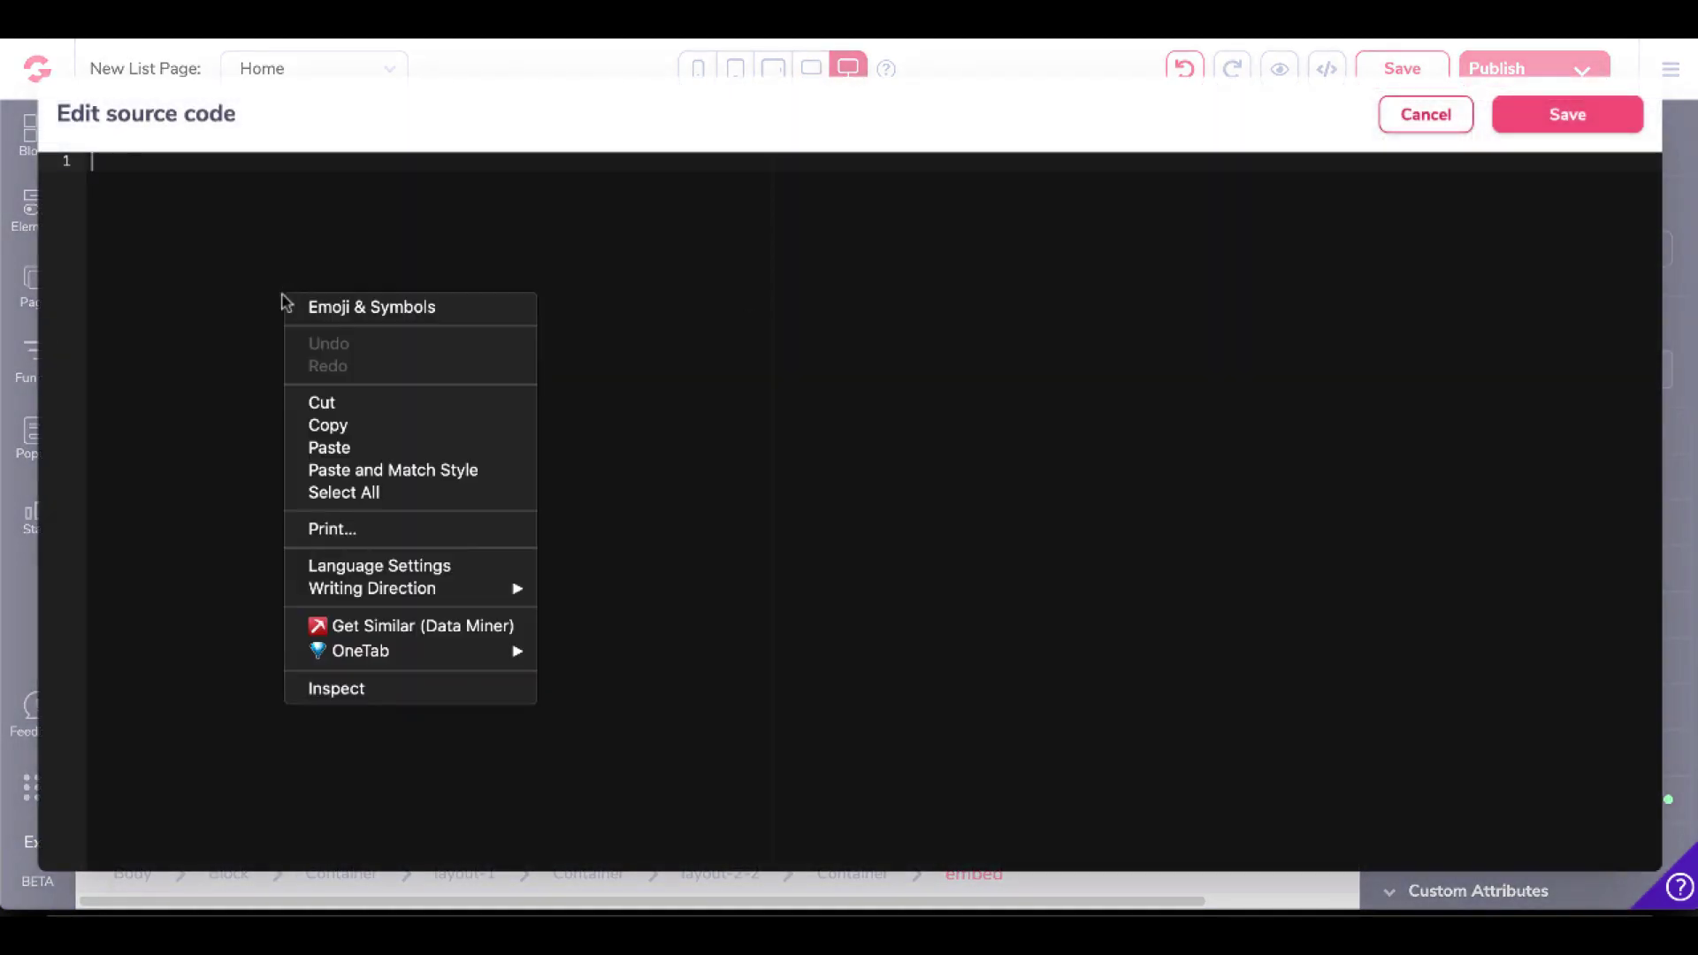
{"action": "left_click", "coordinate": [354, 447]}
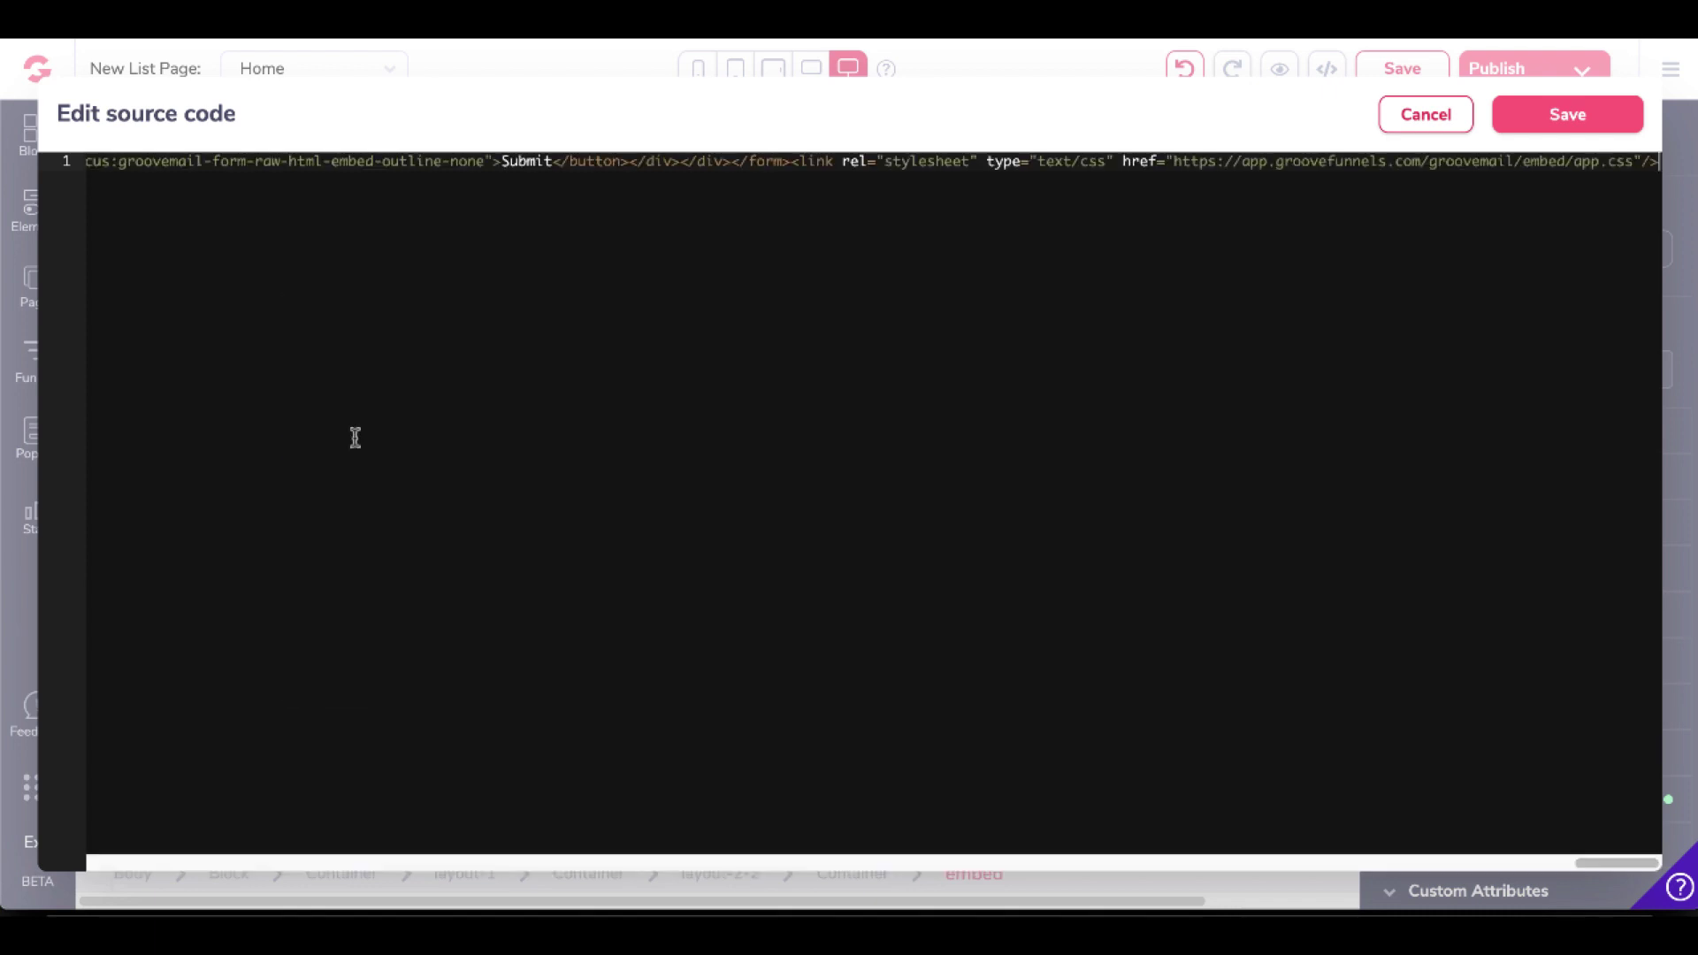
{"action": "left_click", "coordinate": [1559, 130]}
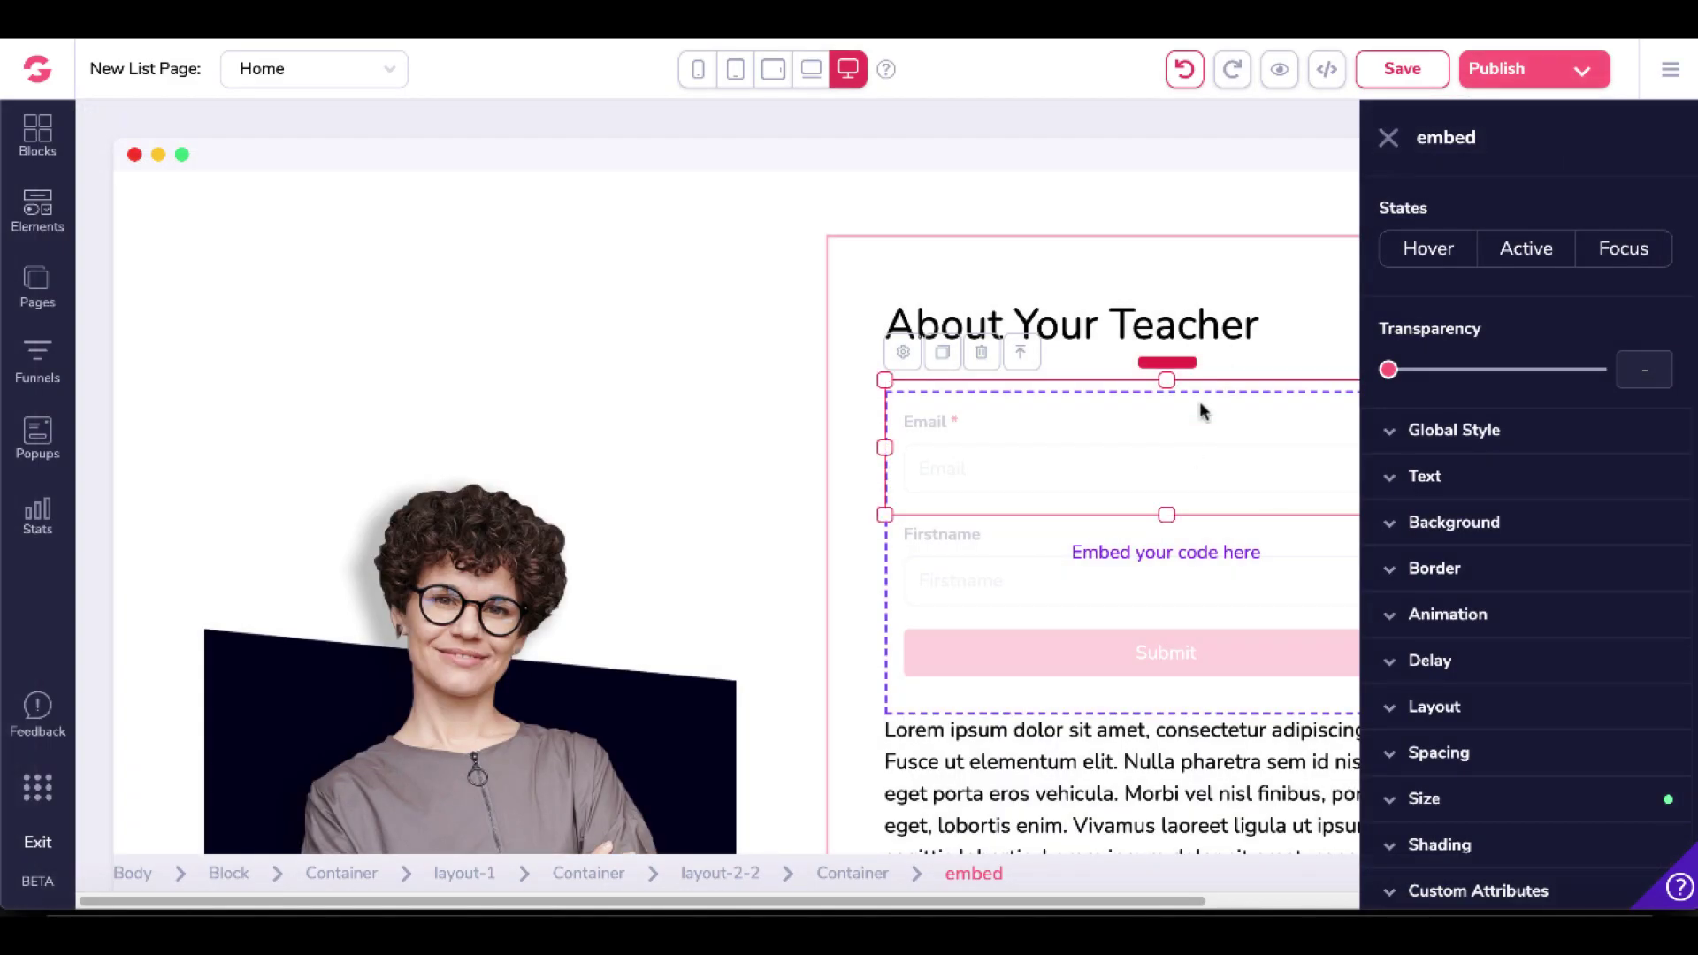
Publish the site on GroovePages hosting under the name newlistsite
{"action": "left_click", "coordinate": [1557, 72]}
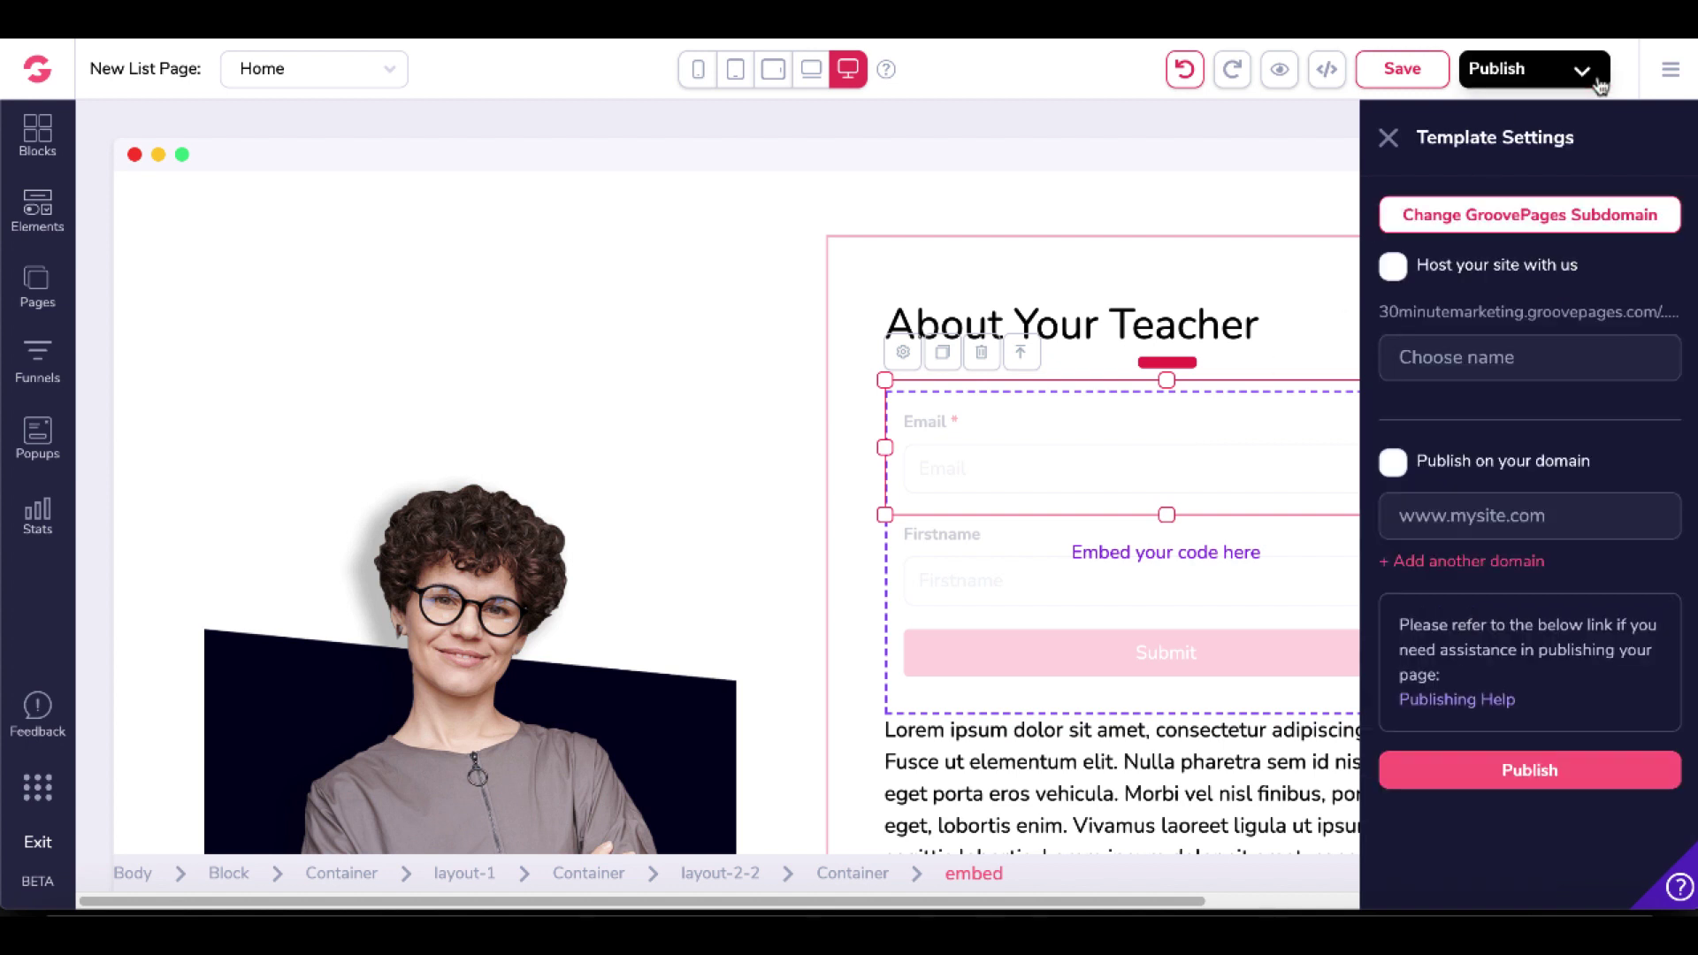
{"action": "left_click", "coordinate": [1393, 268]}
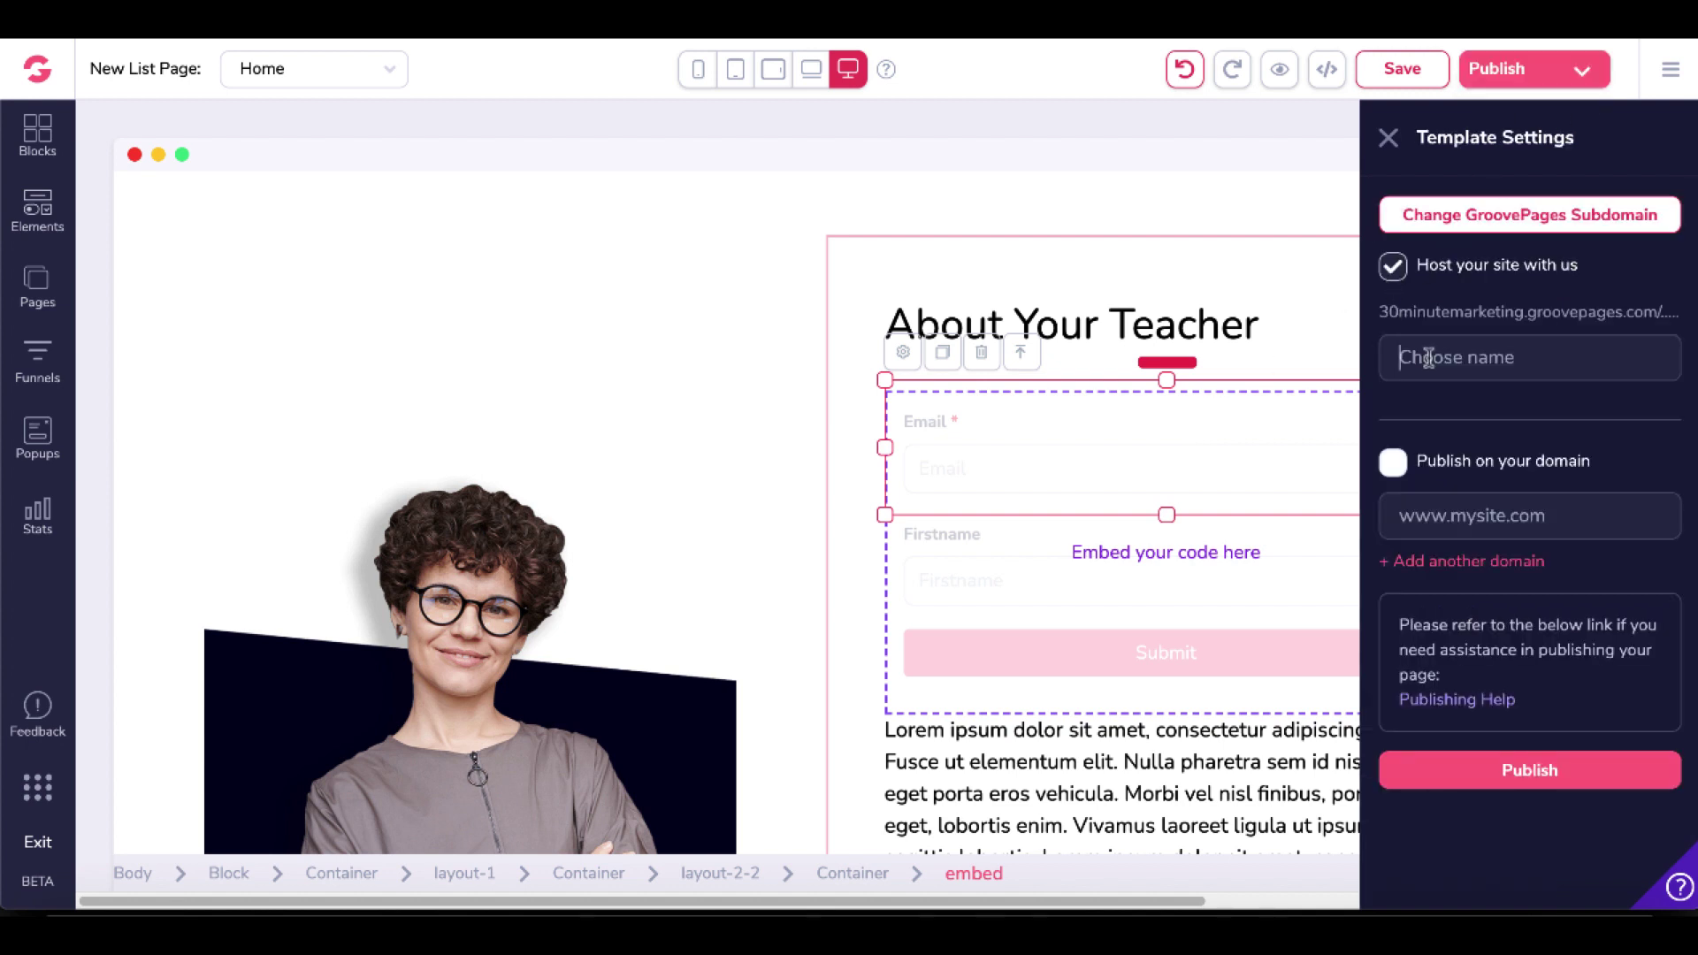
{"action": "type", "text": "newlistsite"}
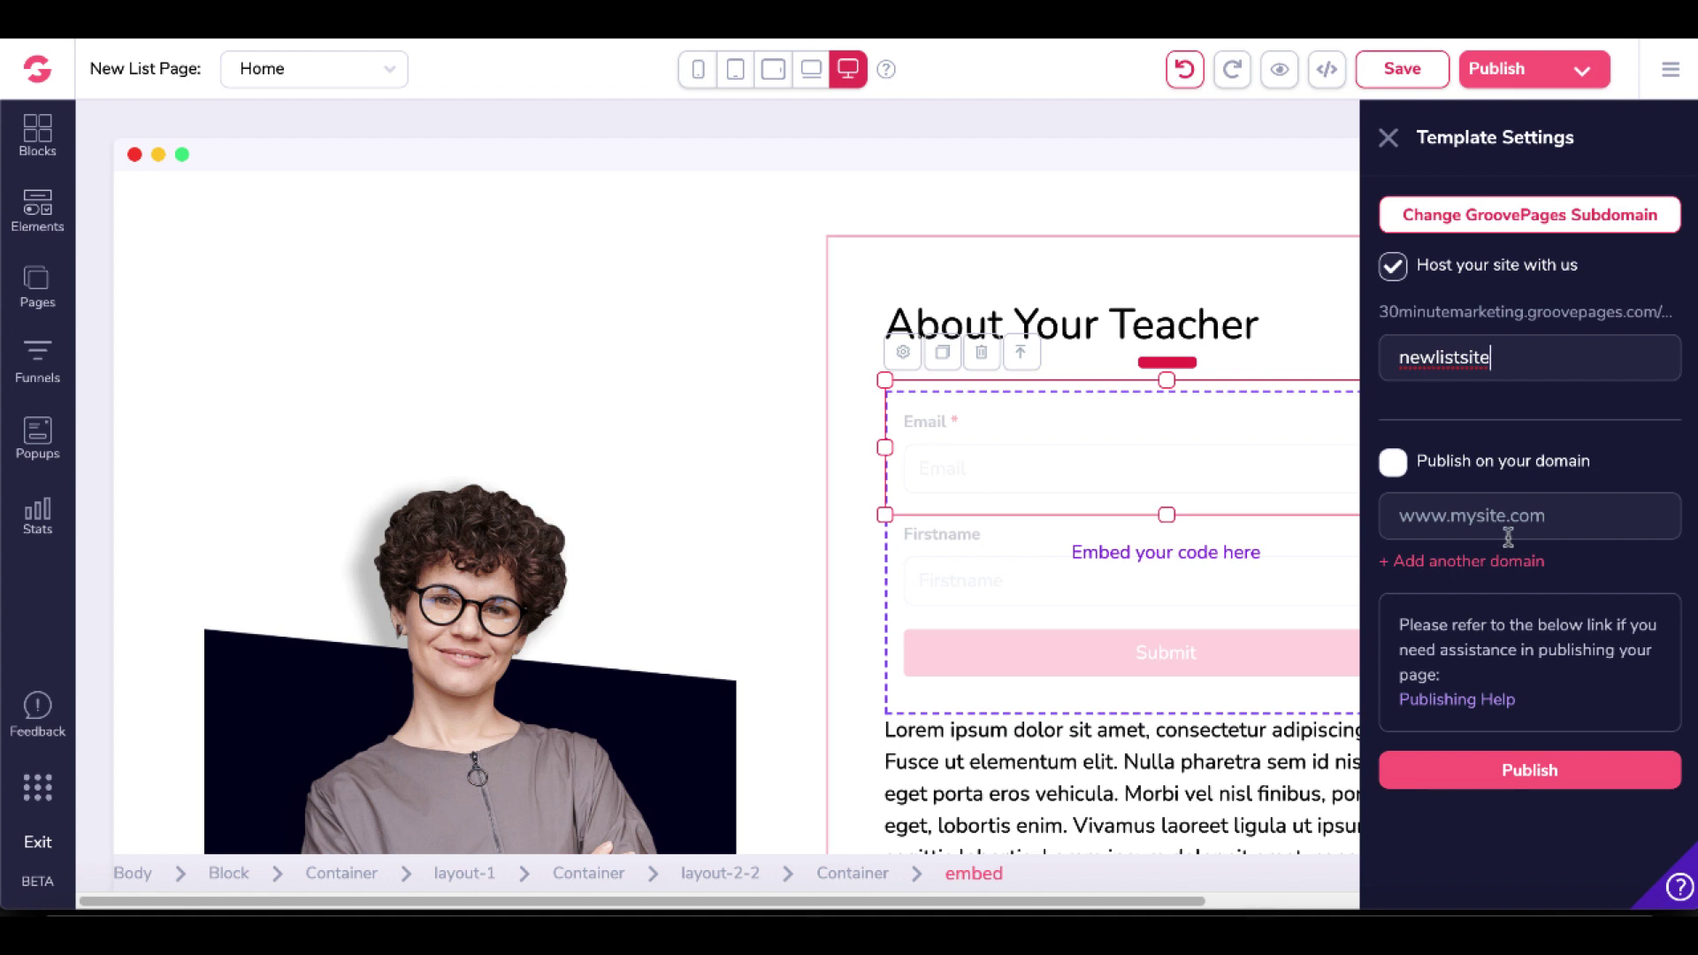
{"action": "left_click", "coordinate": [1467, 771]}
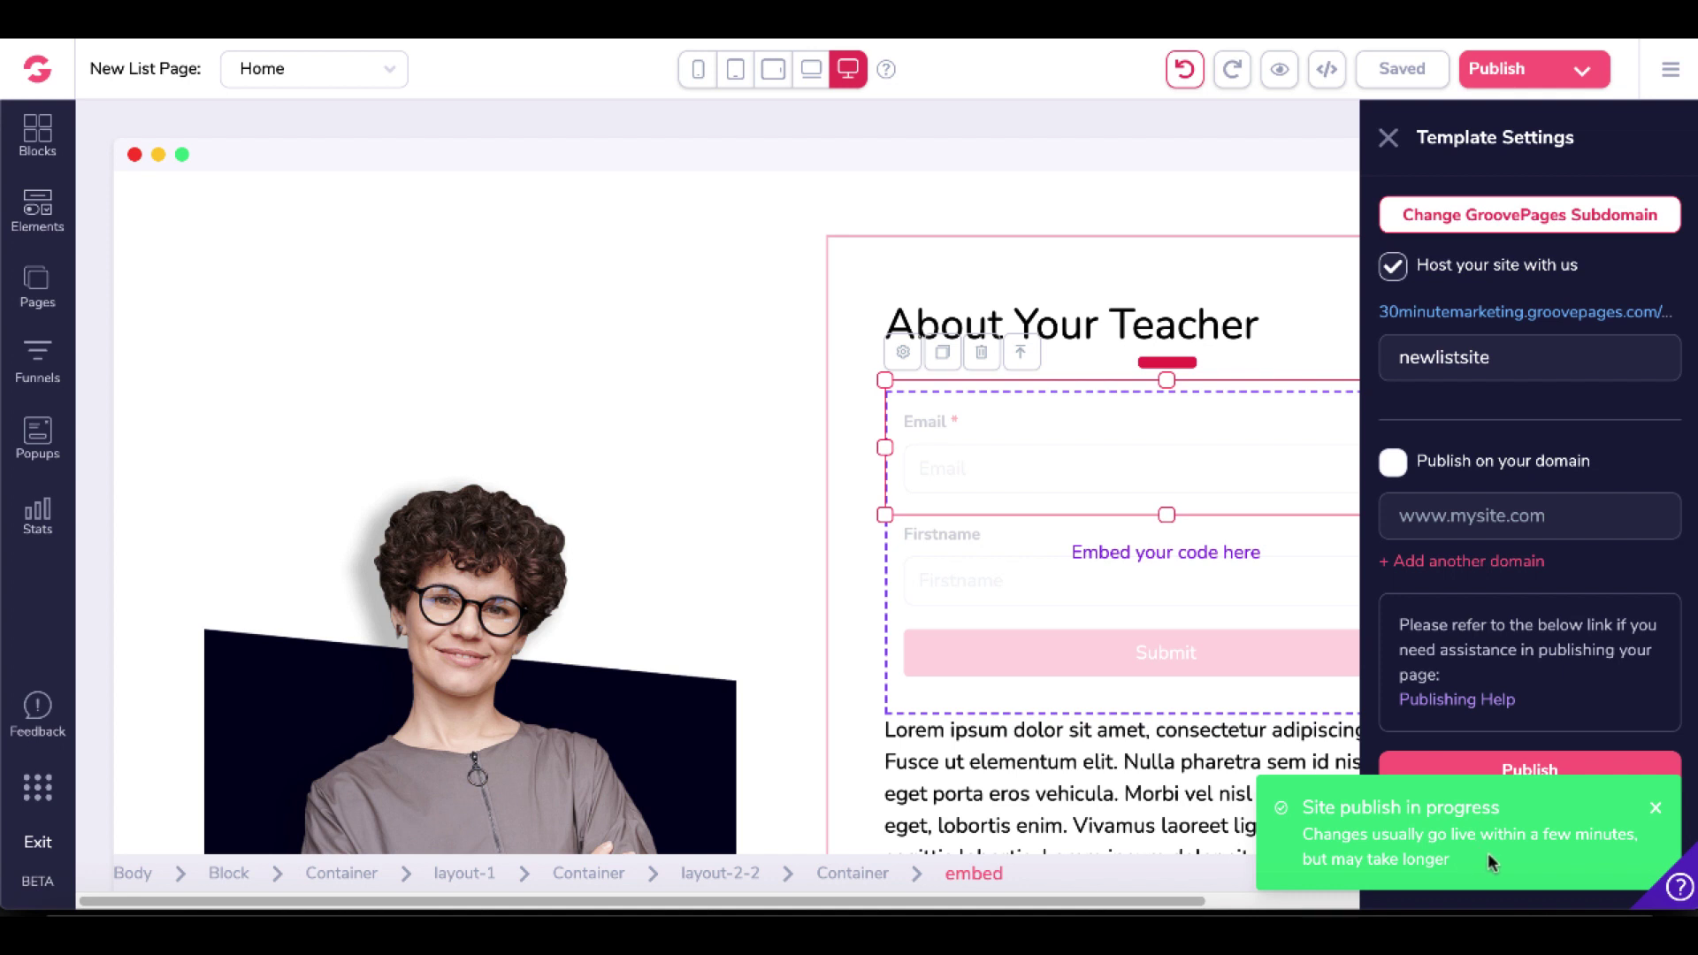
Open the published page and submit its opt-in form with the contact's e-mail and first name
{"action": "left_click", "coordinate": [1513, 317]}
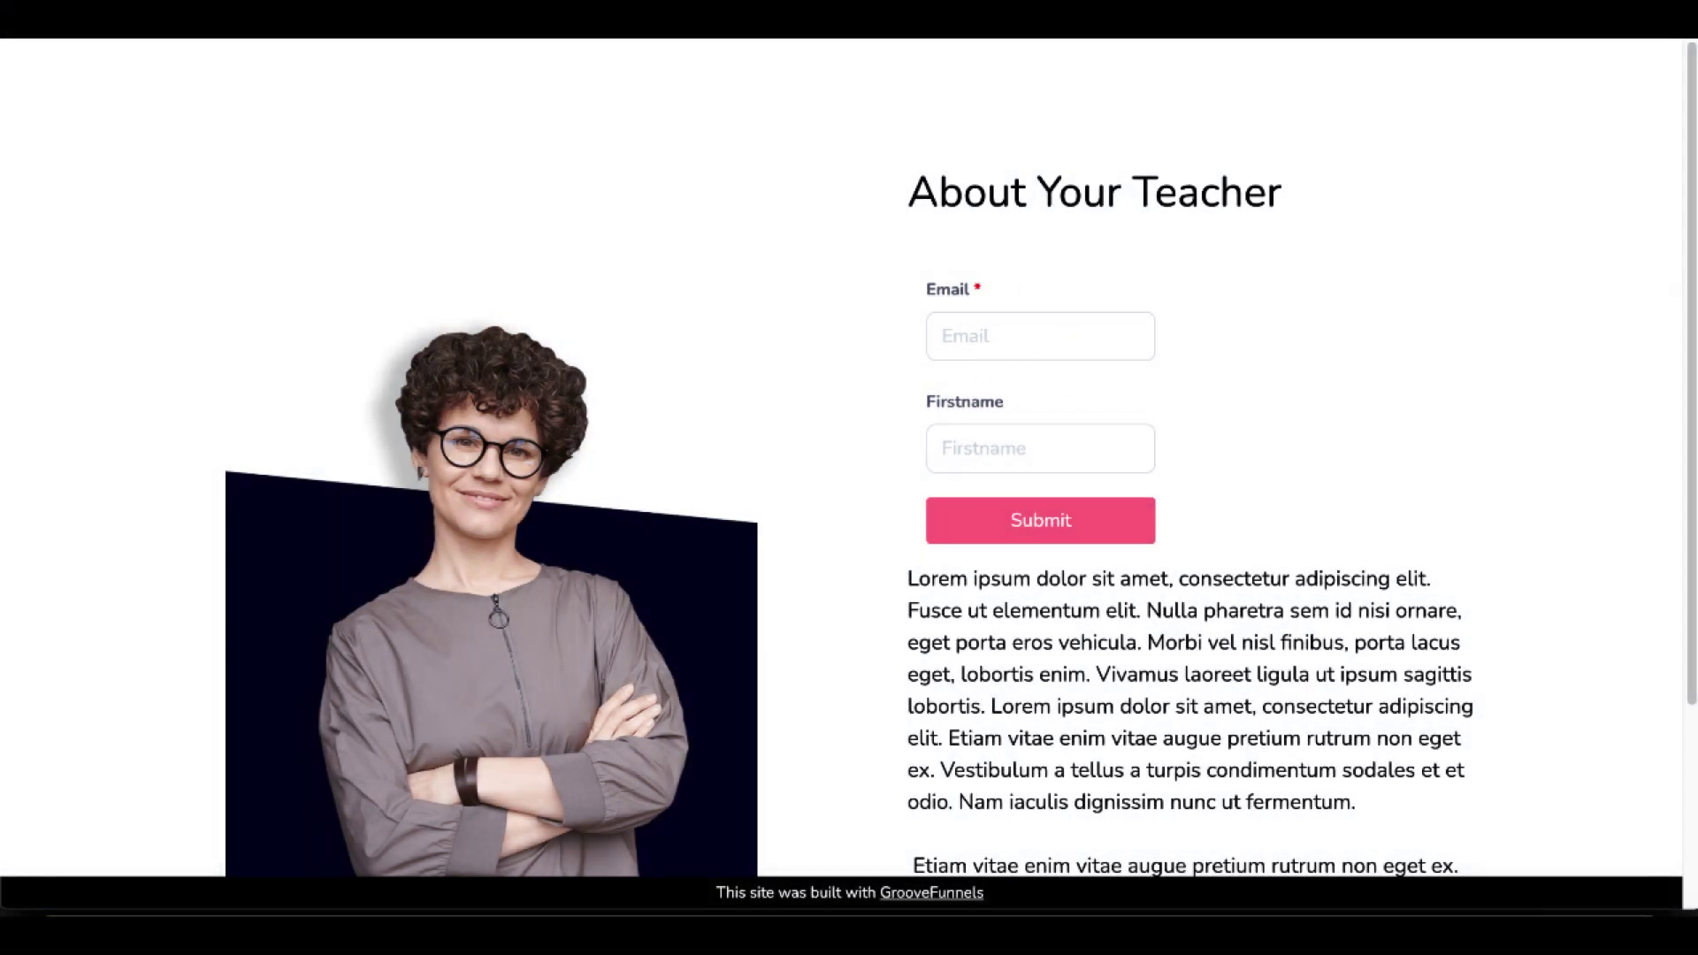
{"action": "left_click", "coordinate": [976, 328]}
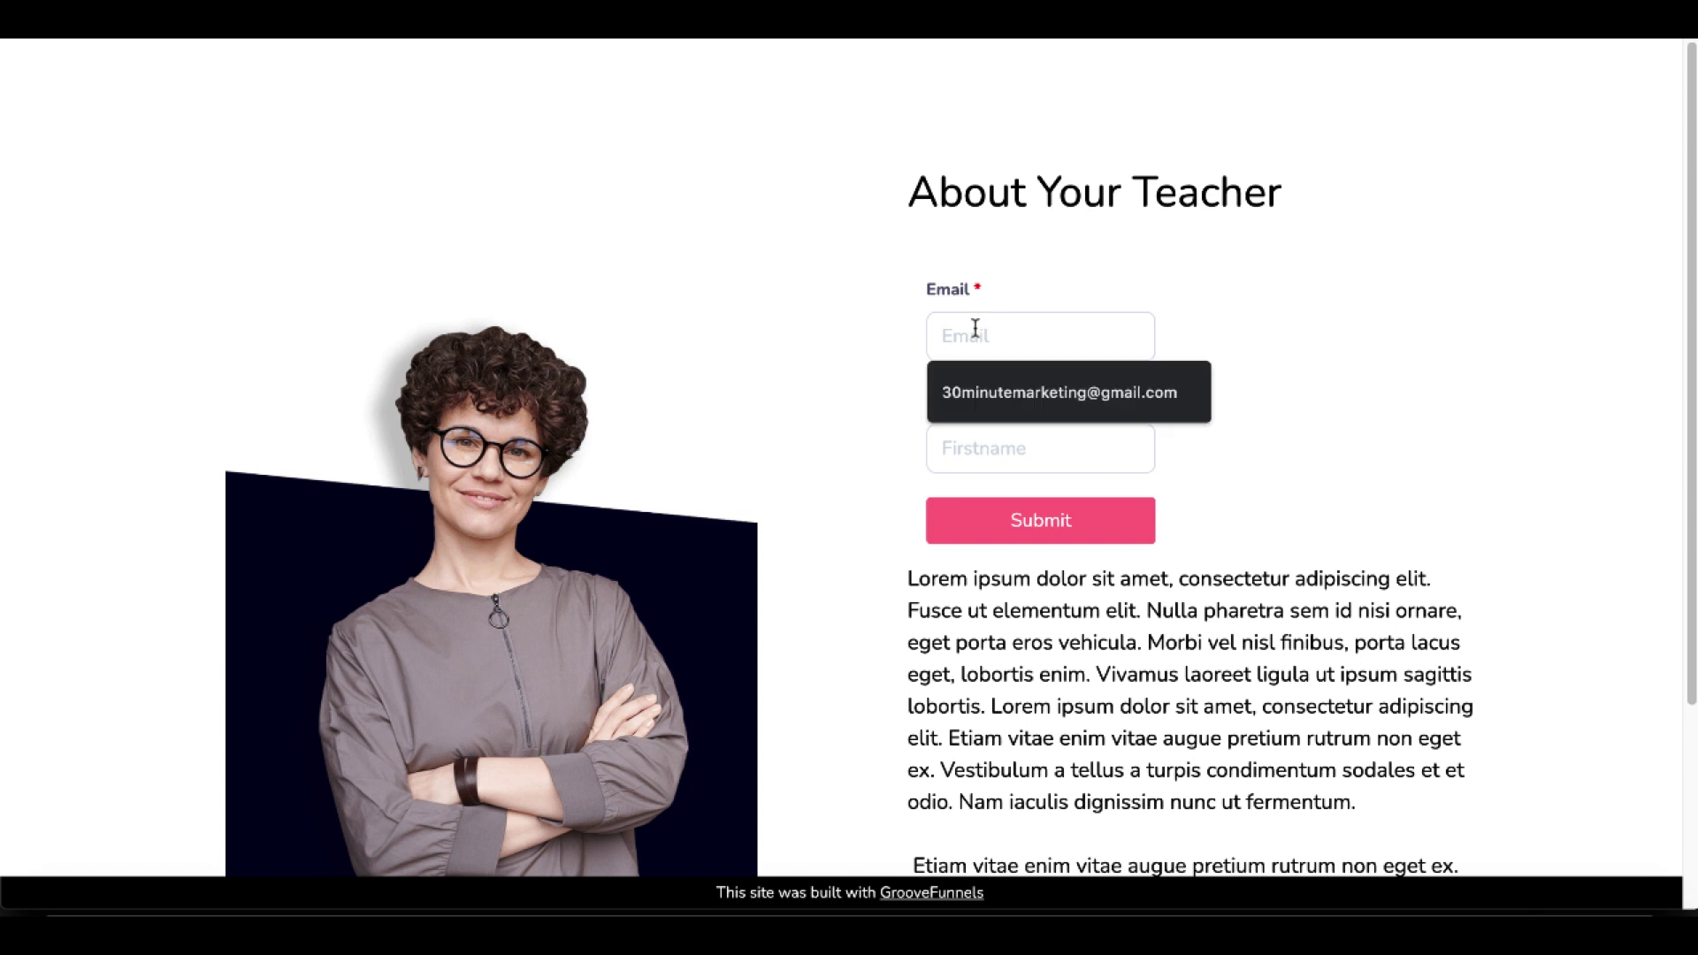
{"action": "left_click", "coordinate": [1000, 390]}
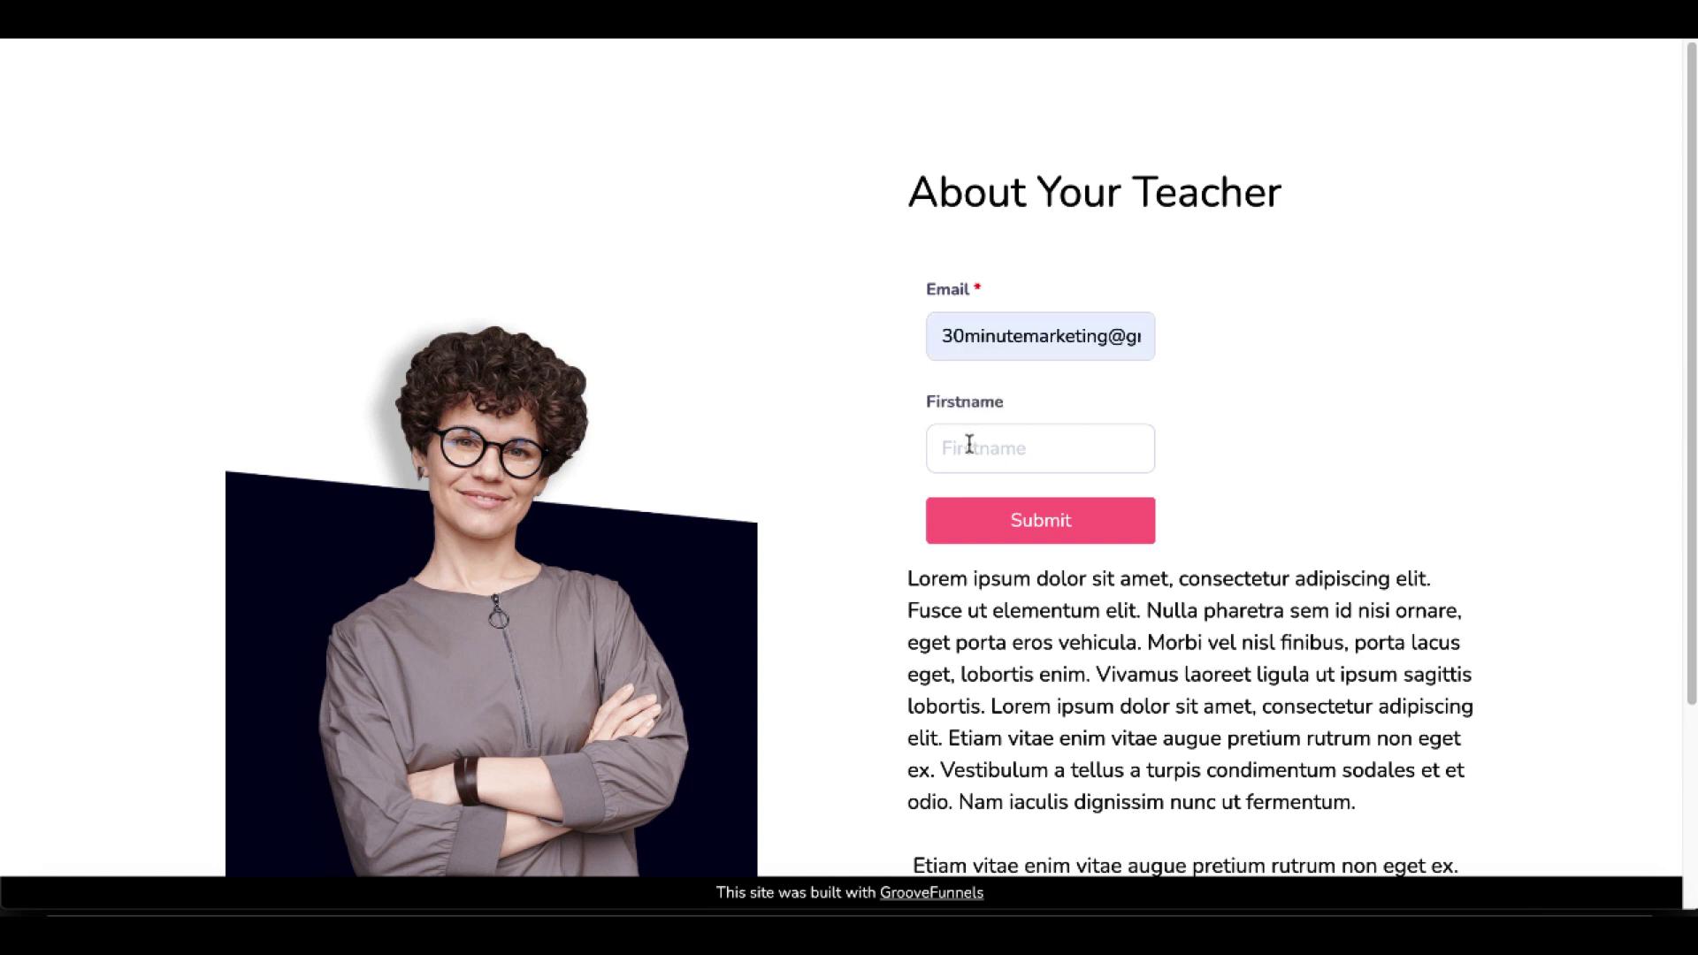
{"action": "left_click", "coordinate": [969, 444]}
{"action": "type", "text": "g"}
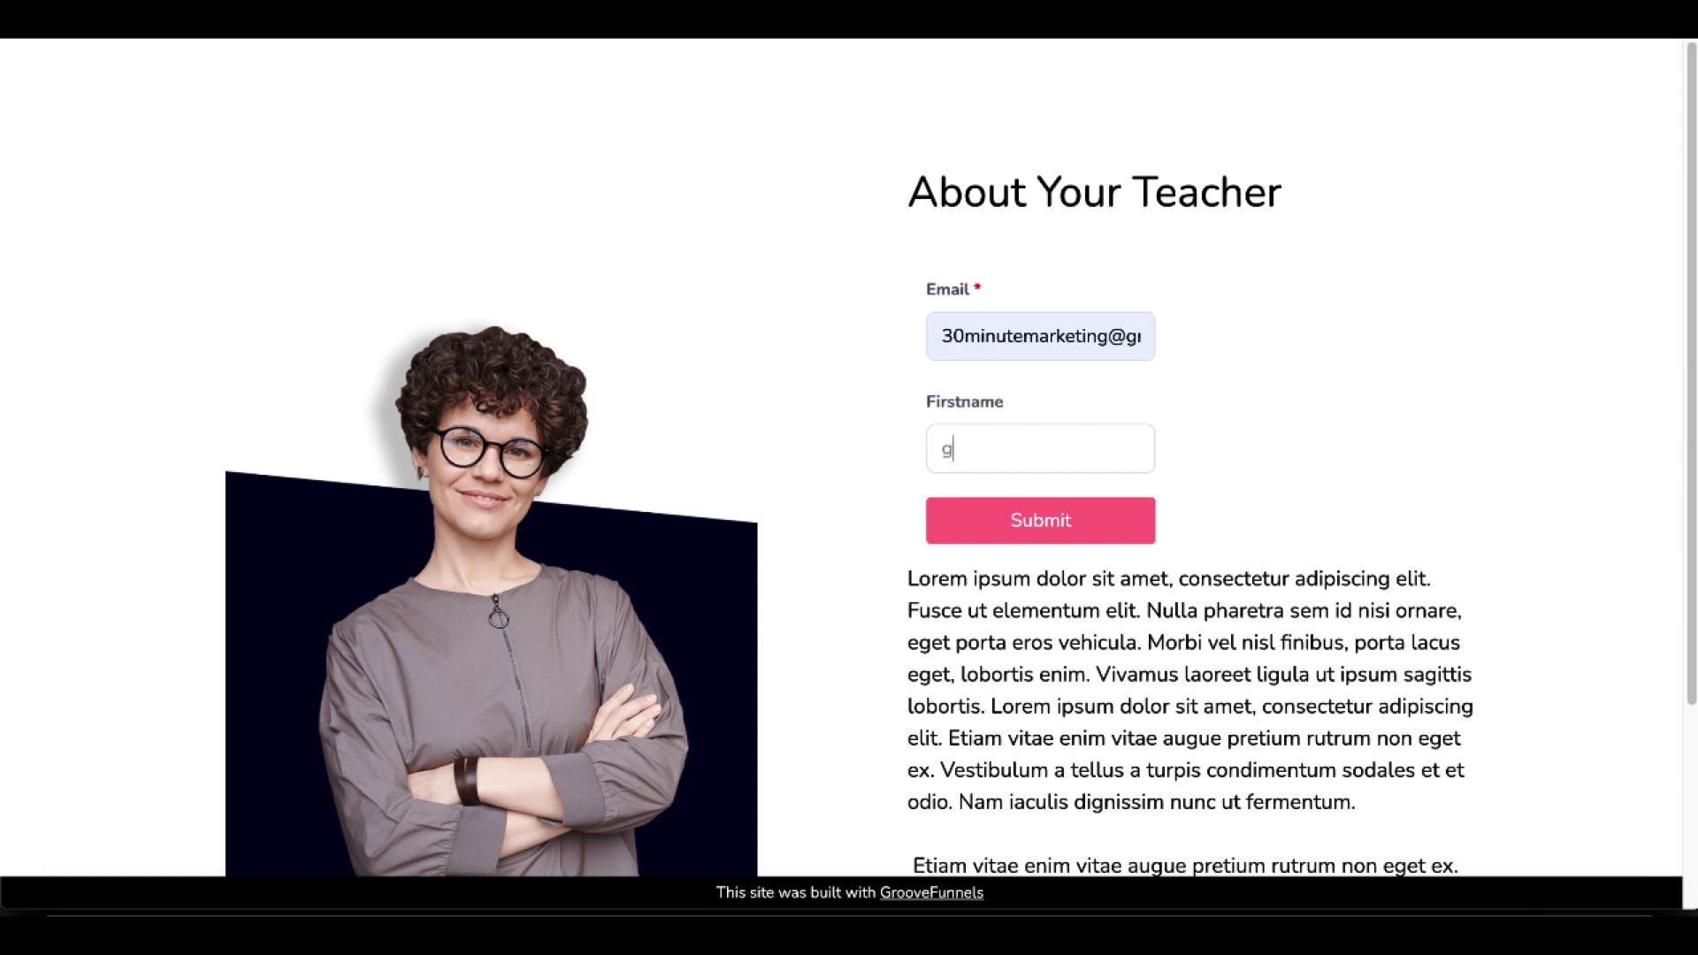
{"action": "left_click", "coordinate": [987, 519]}
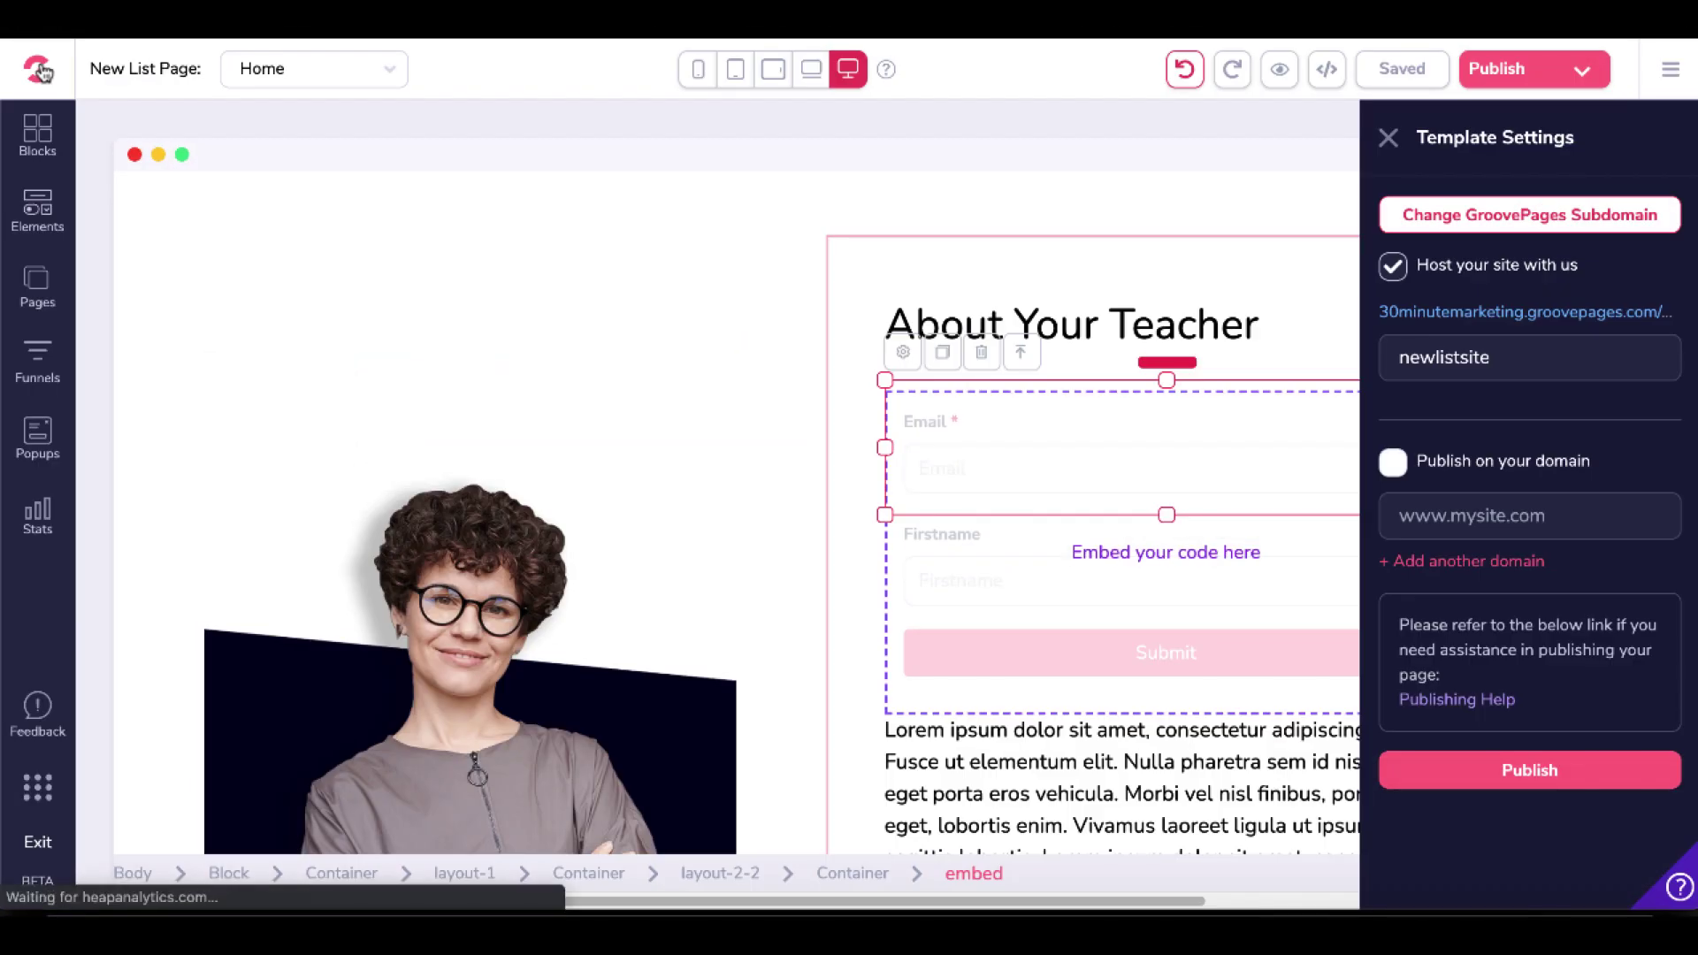
Go to GrooveMail and examine the active contacts of New List and the newly added lead
{"action": "left_click", "coordinate": [39, 71]}
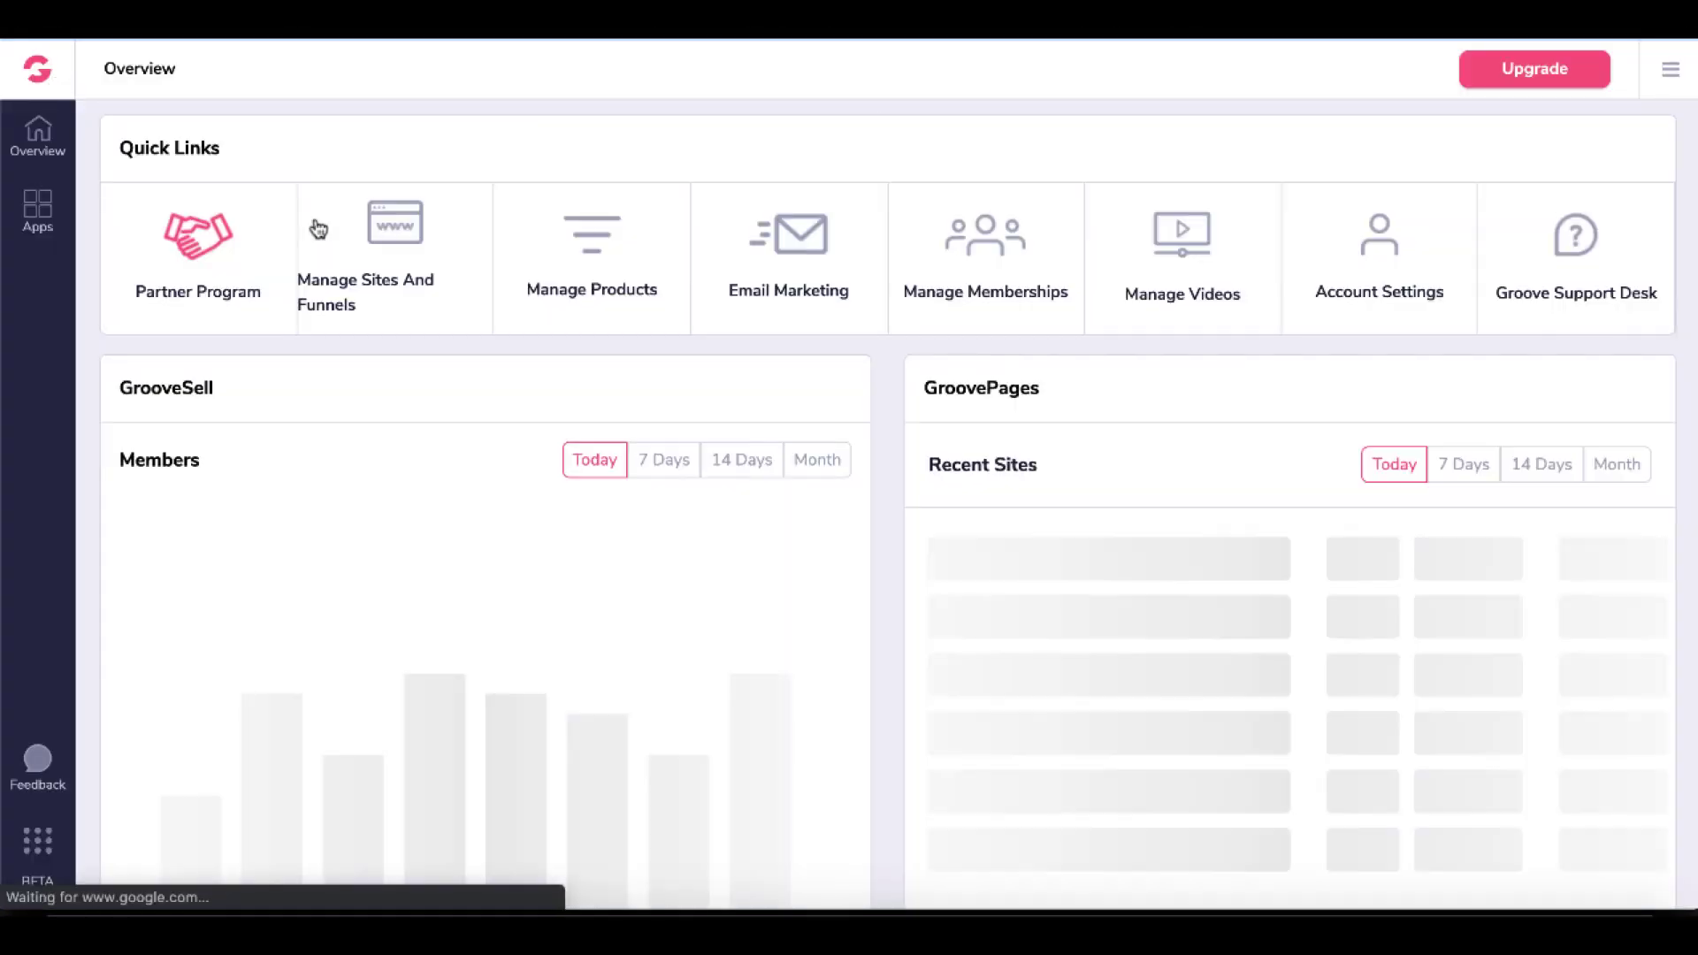
{"action": "left_click", "coordinate": [758, 283]}
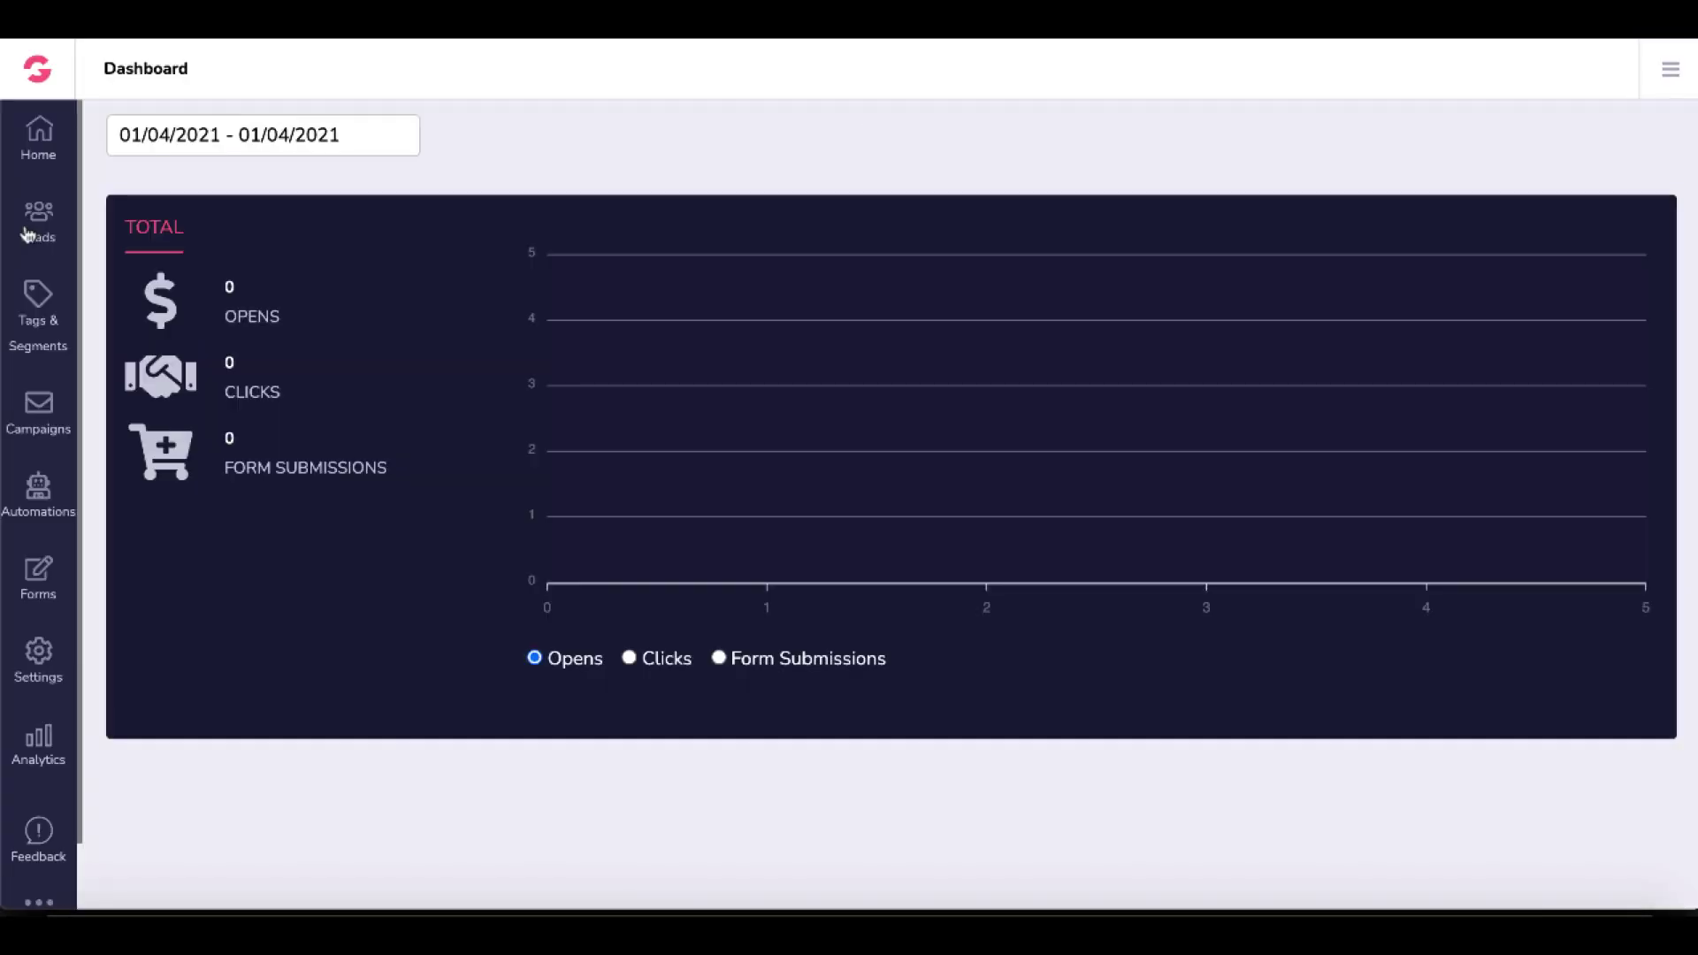
{"action": "left_click", "coordinate": [38, 221]}
{"action": "left_click", "coordinate": [133, 219]}
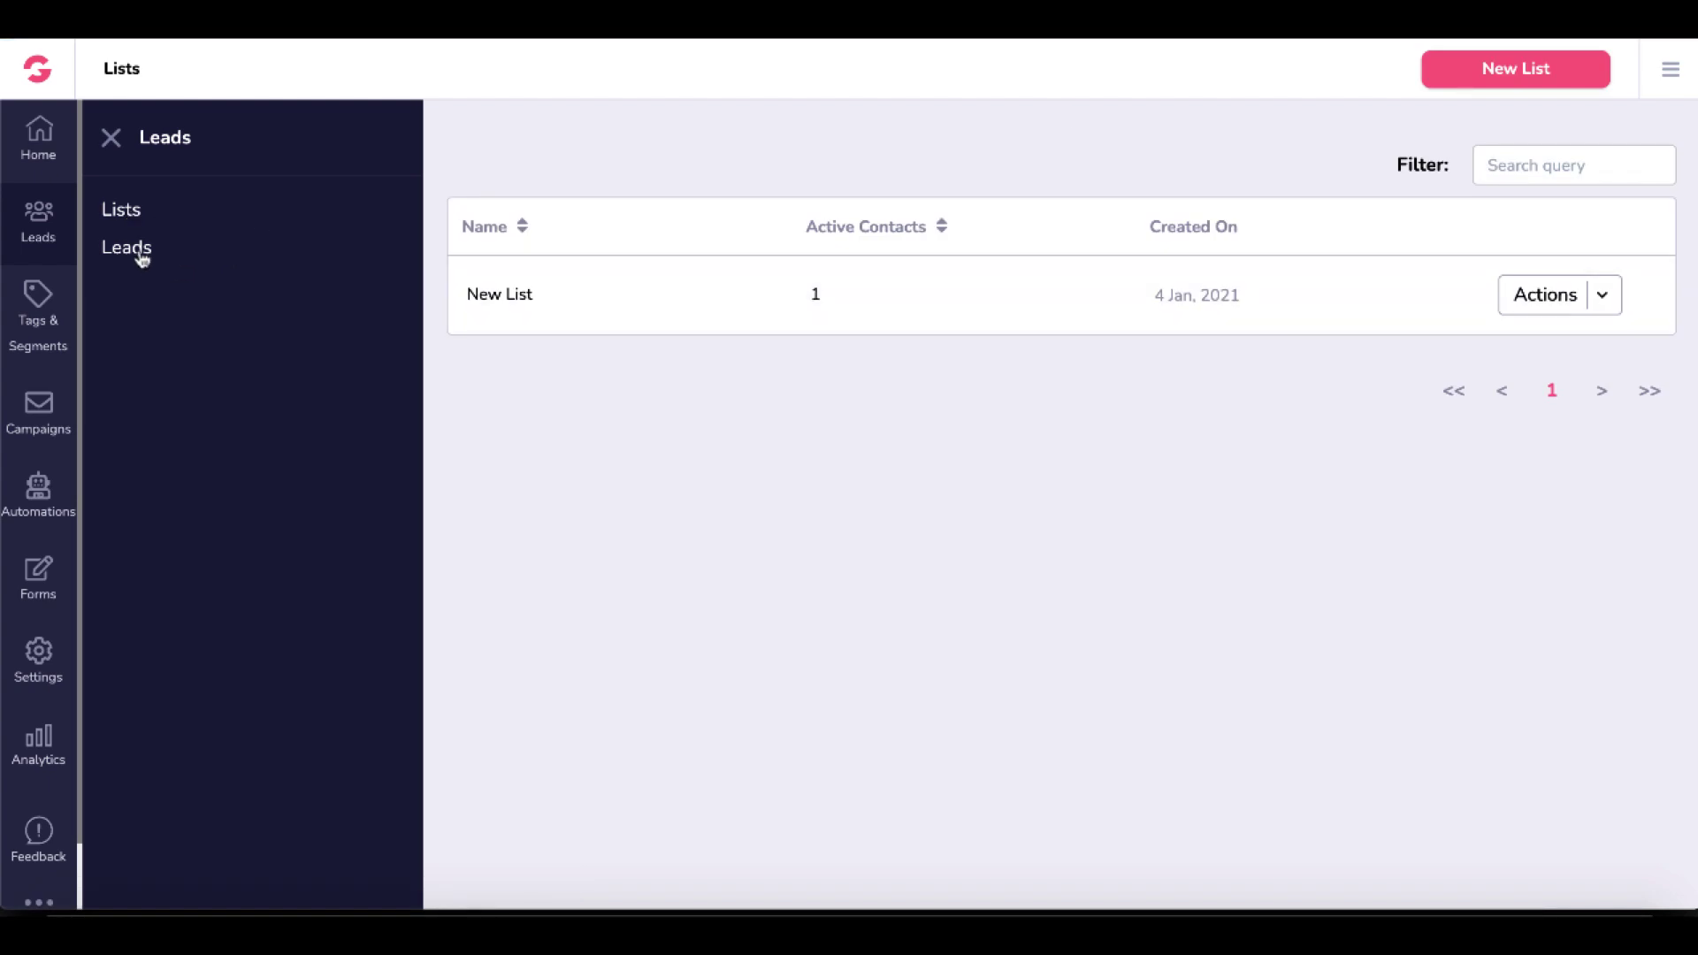
{"action": "left_click", "coordinate": [138, 251]}
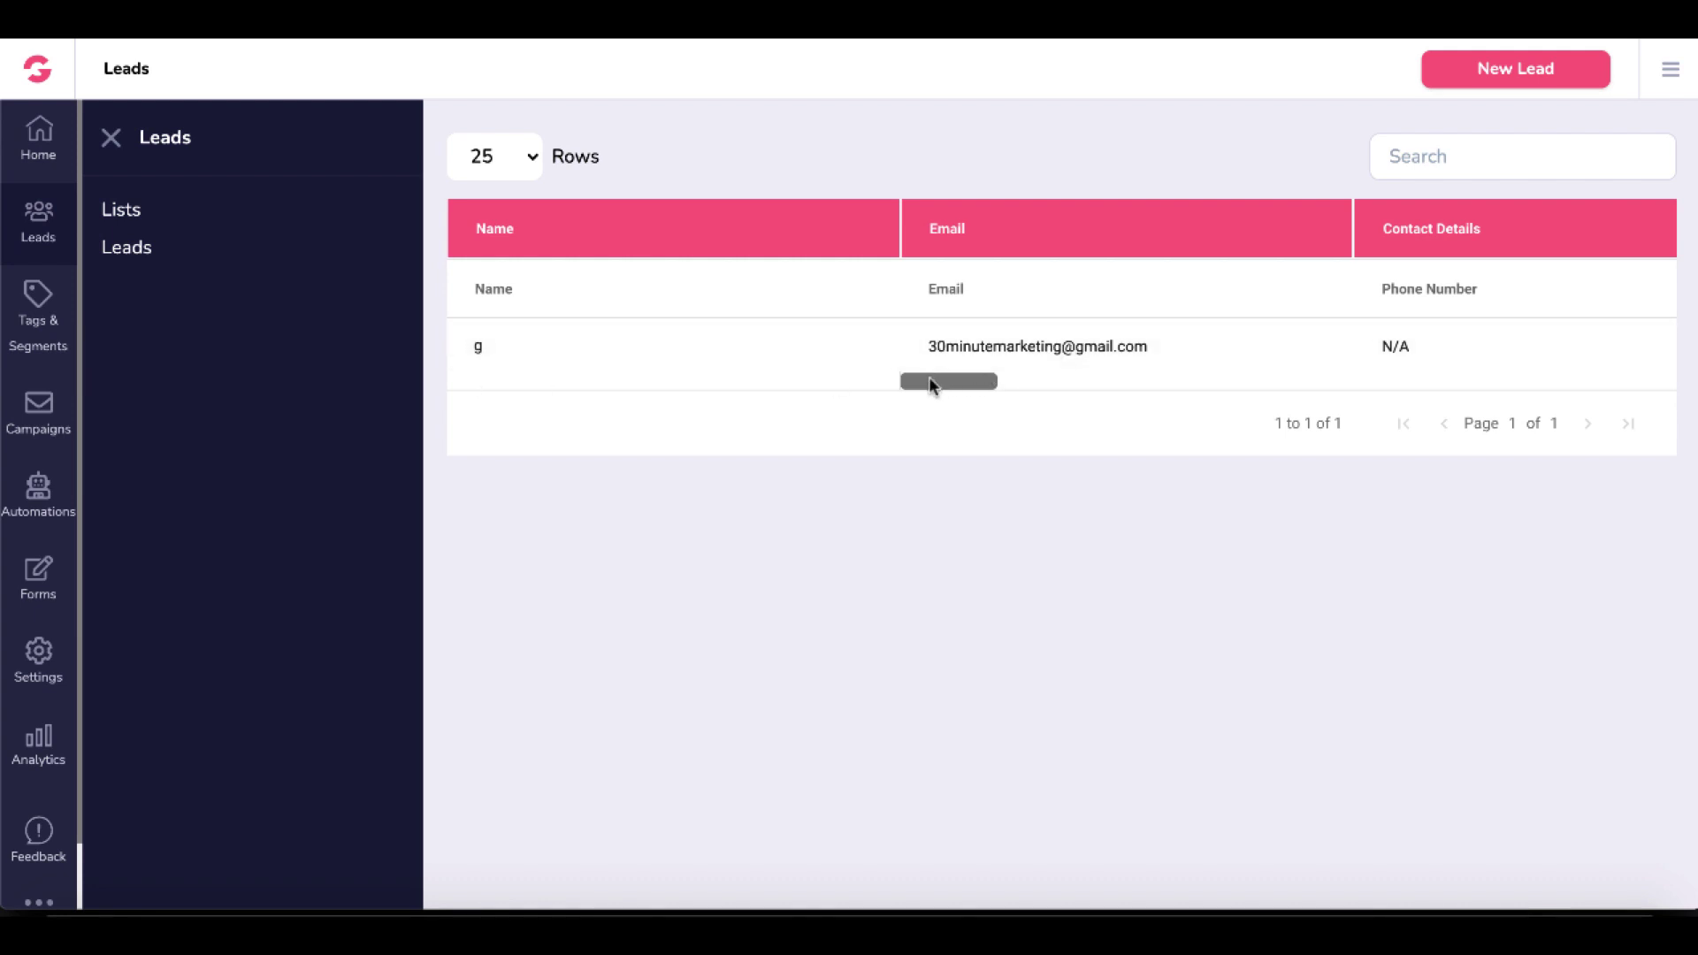
{"action": "left_click_drag", "start_coordinate": [931, 385], "coordinate": [875, 421]}
Review the email sequences and the automation that subscribes New List leads to New List Seq
{"action": "left_click", "coordinate": [40, 416]}
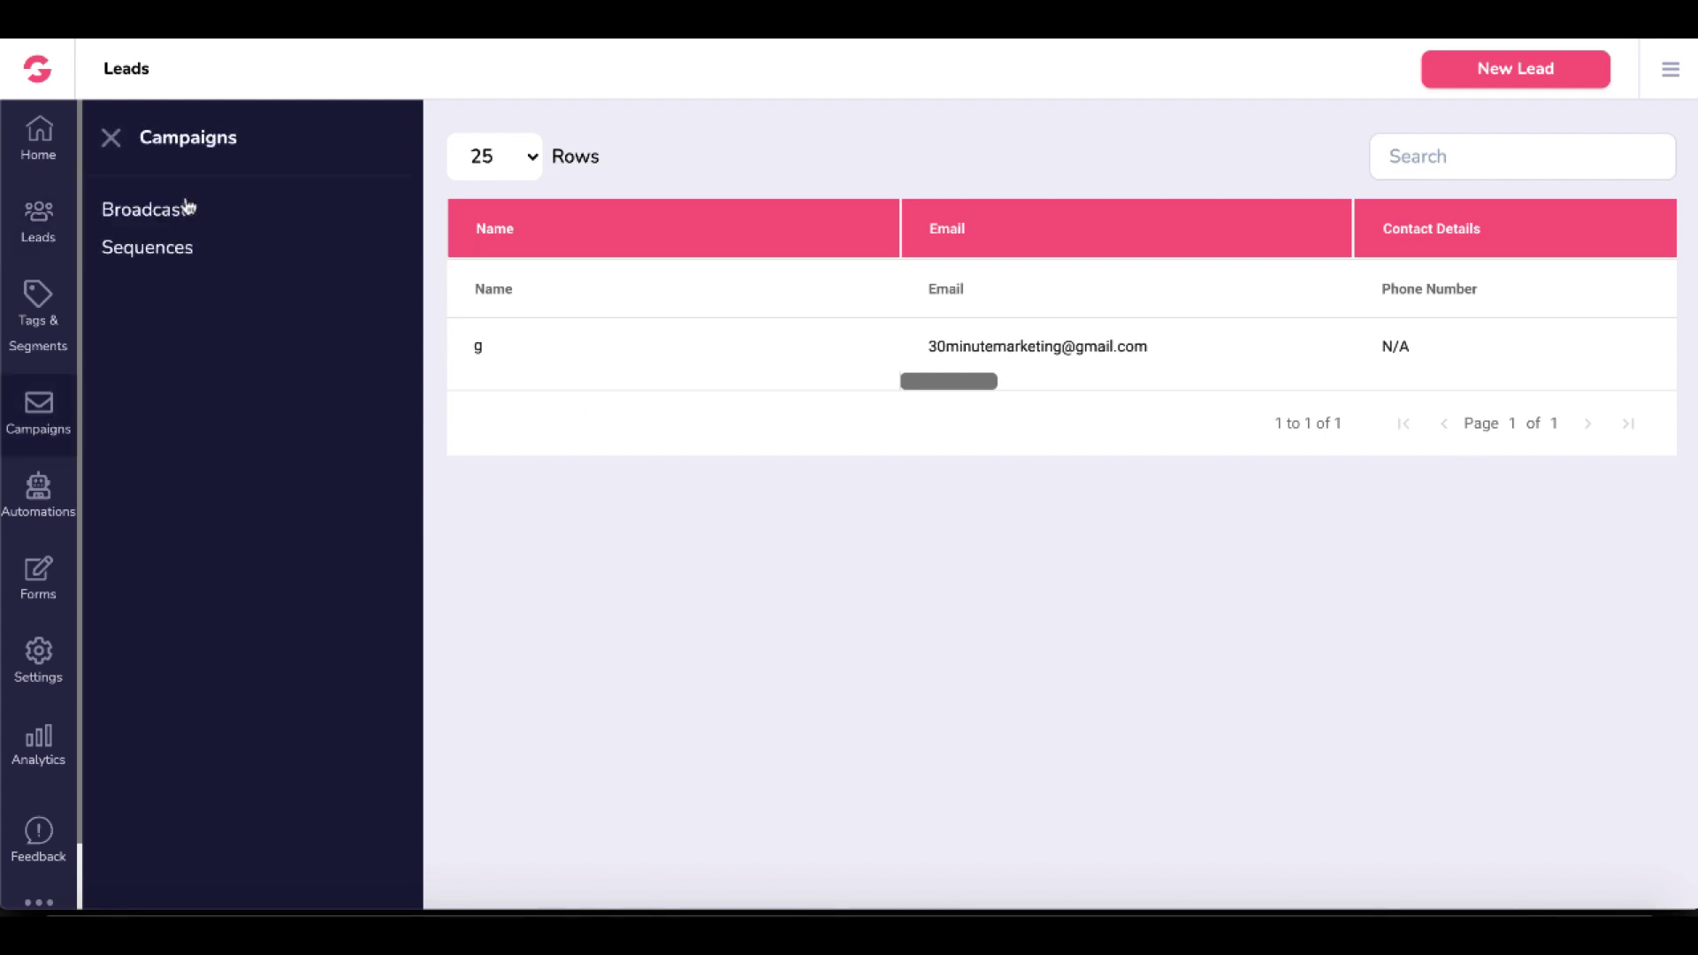
{"action": "left_click", "coordinate": [159, 255]}
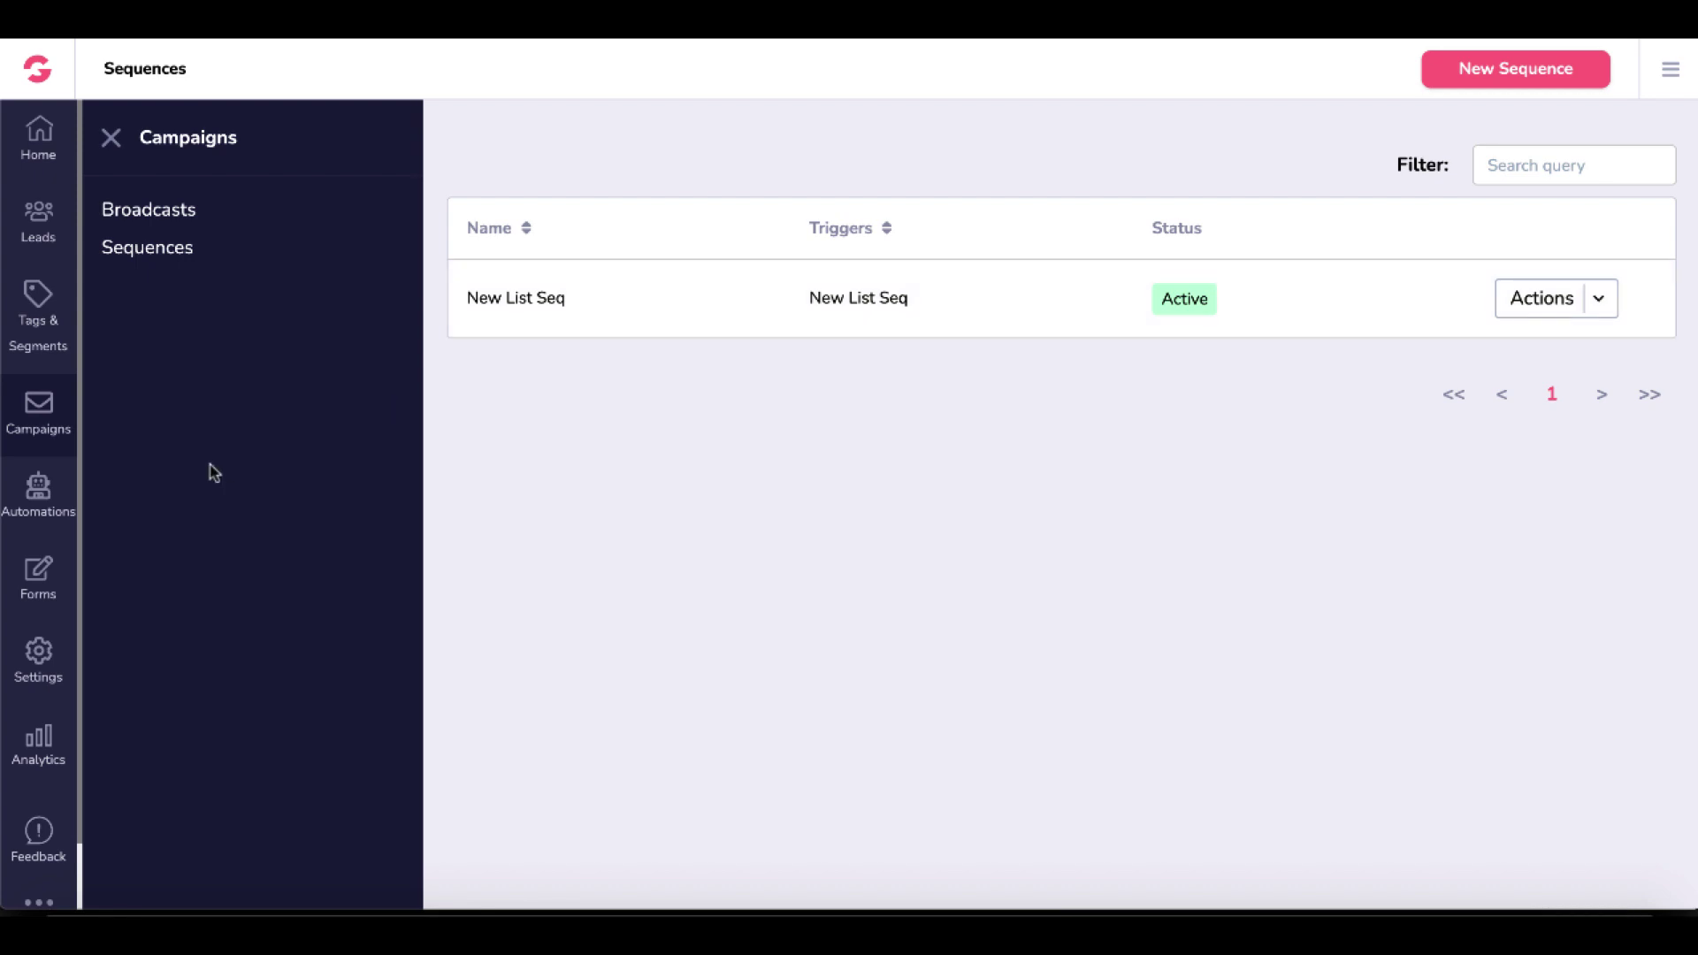
{"action": "left_click", "coordinate": [46, 495]}
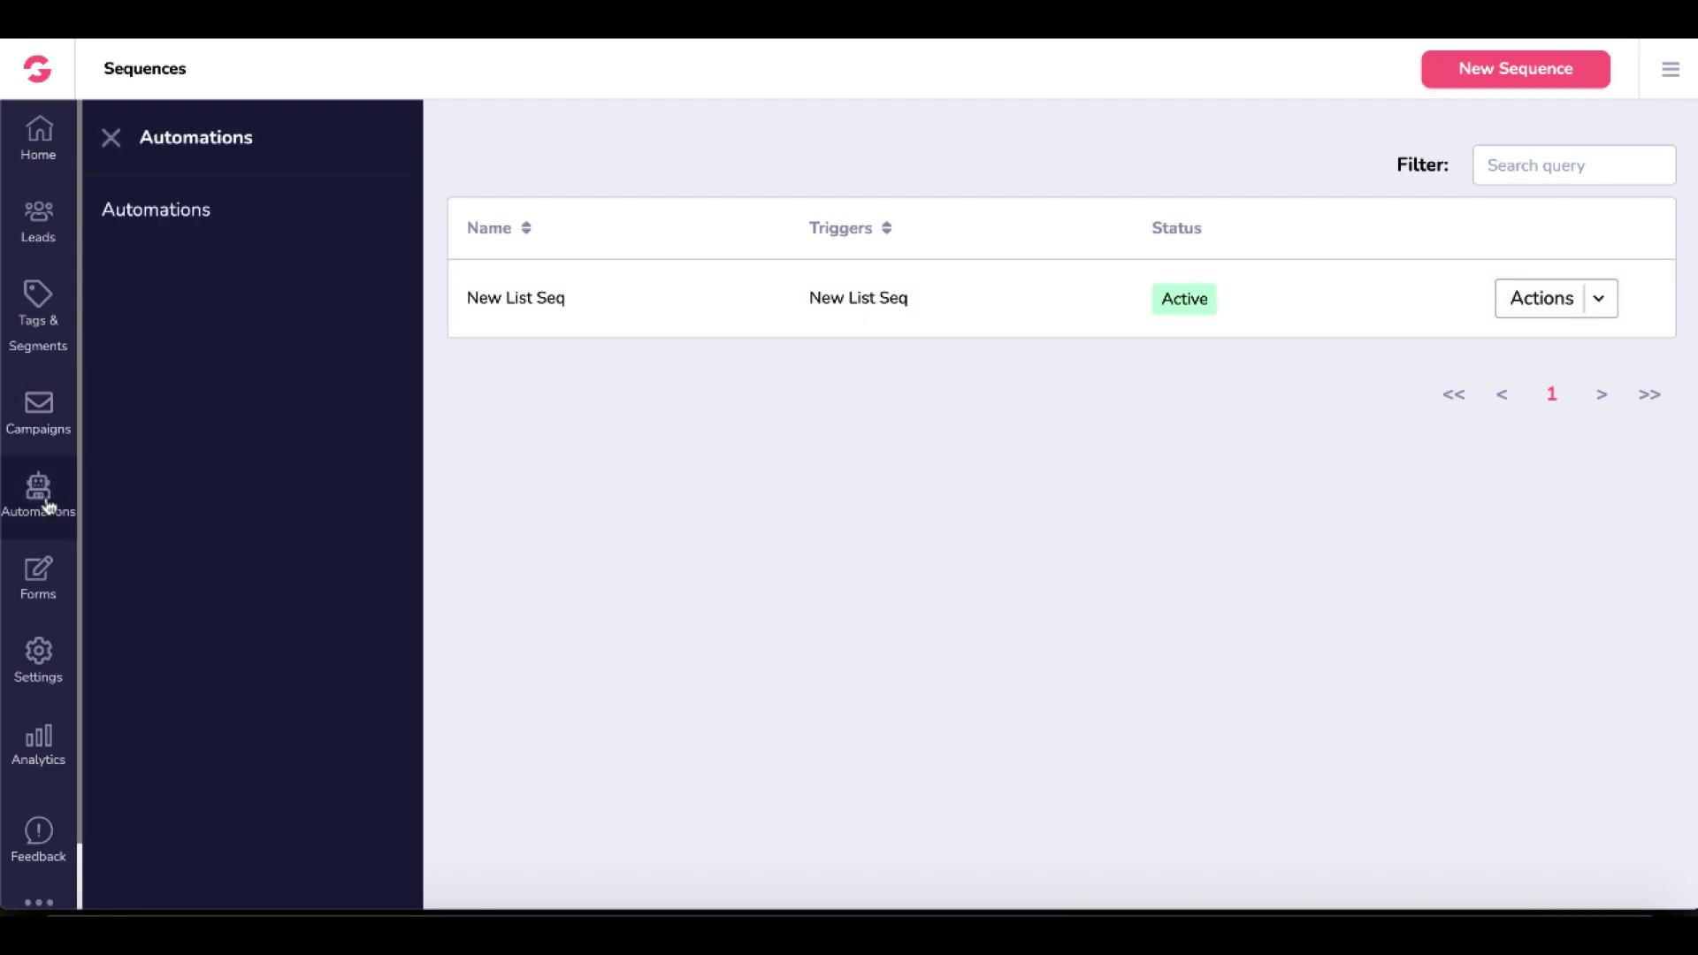
{"action": "left_click", "coordinate": [174, 222]}
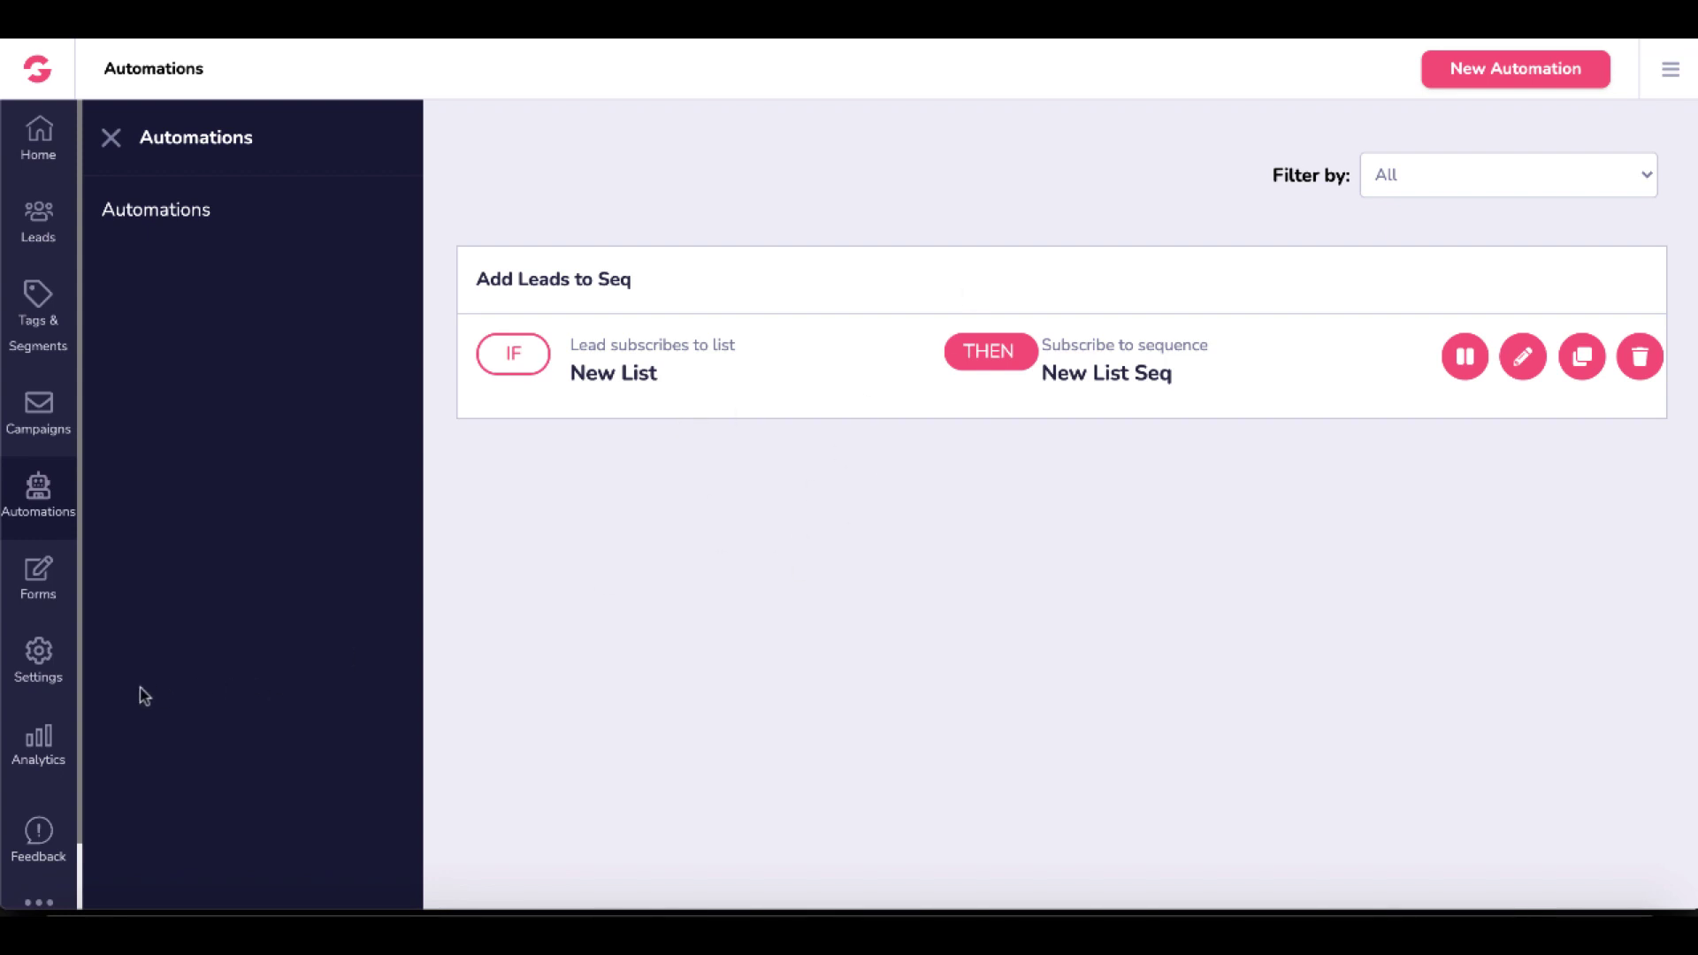
Examine the list analytics and open the analytics details of the New List Seq sequence
{"action": "left_click", "coordinate": [38, 743]}
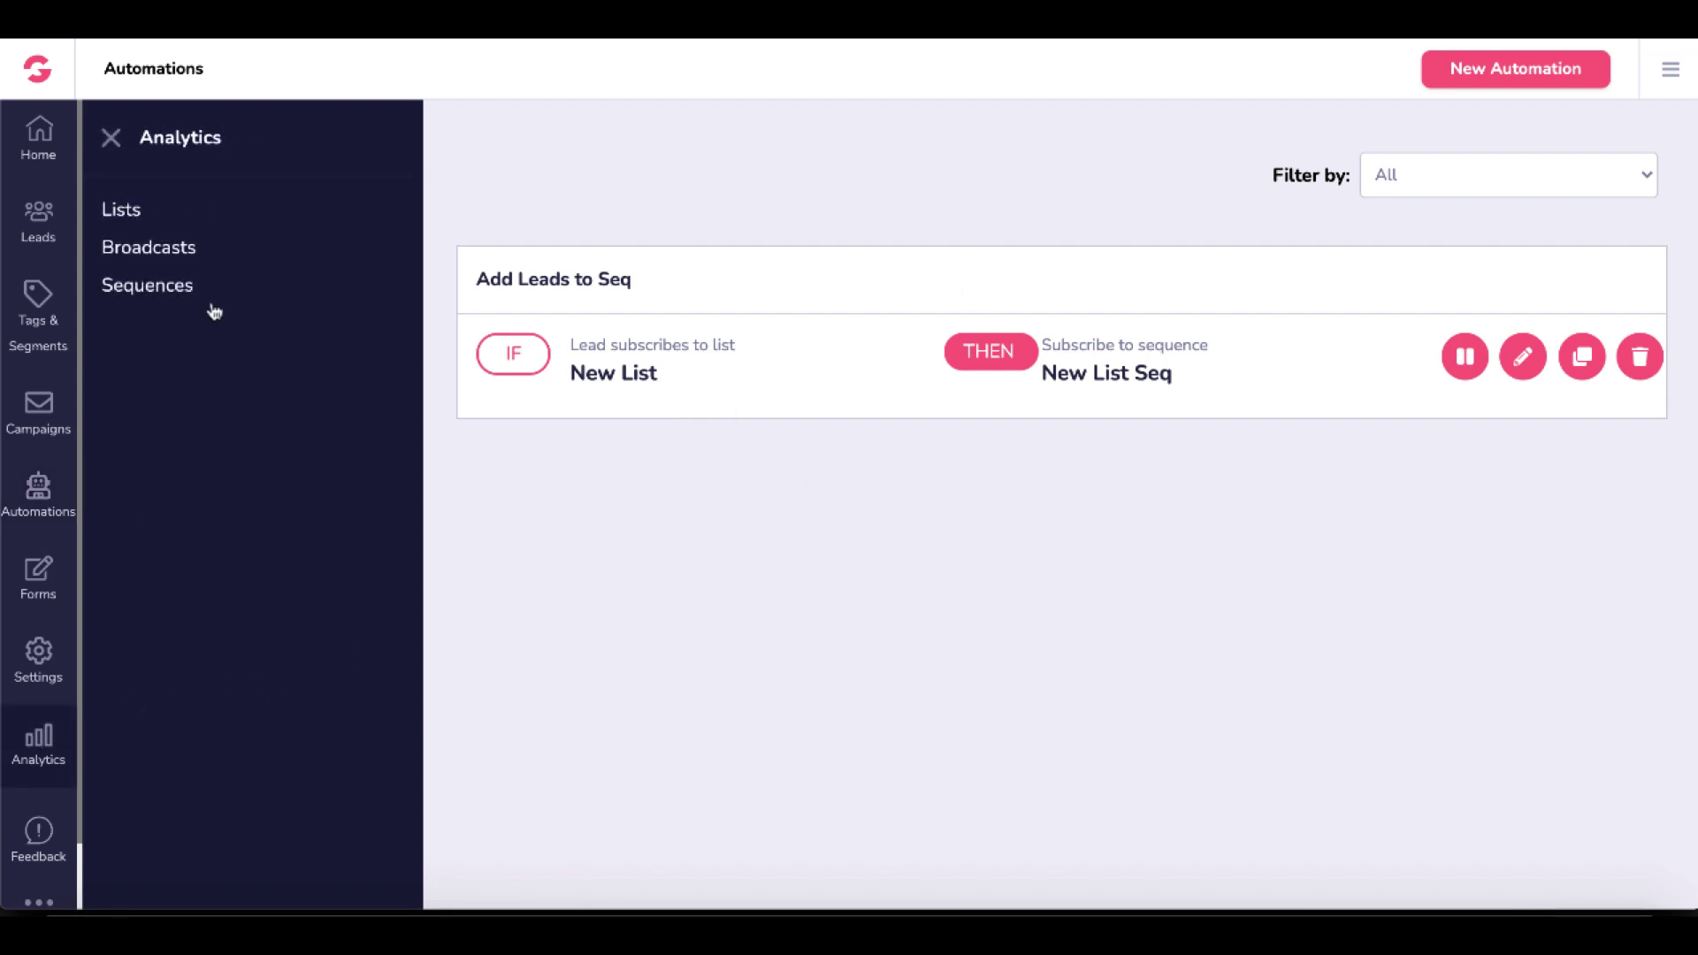
{"action": "left_click", "coordinate": [130, 216]}
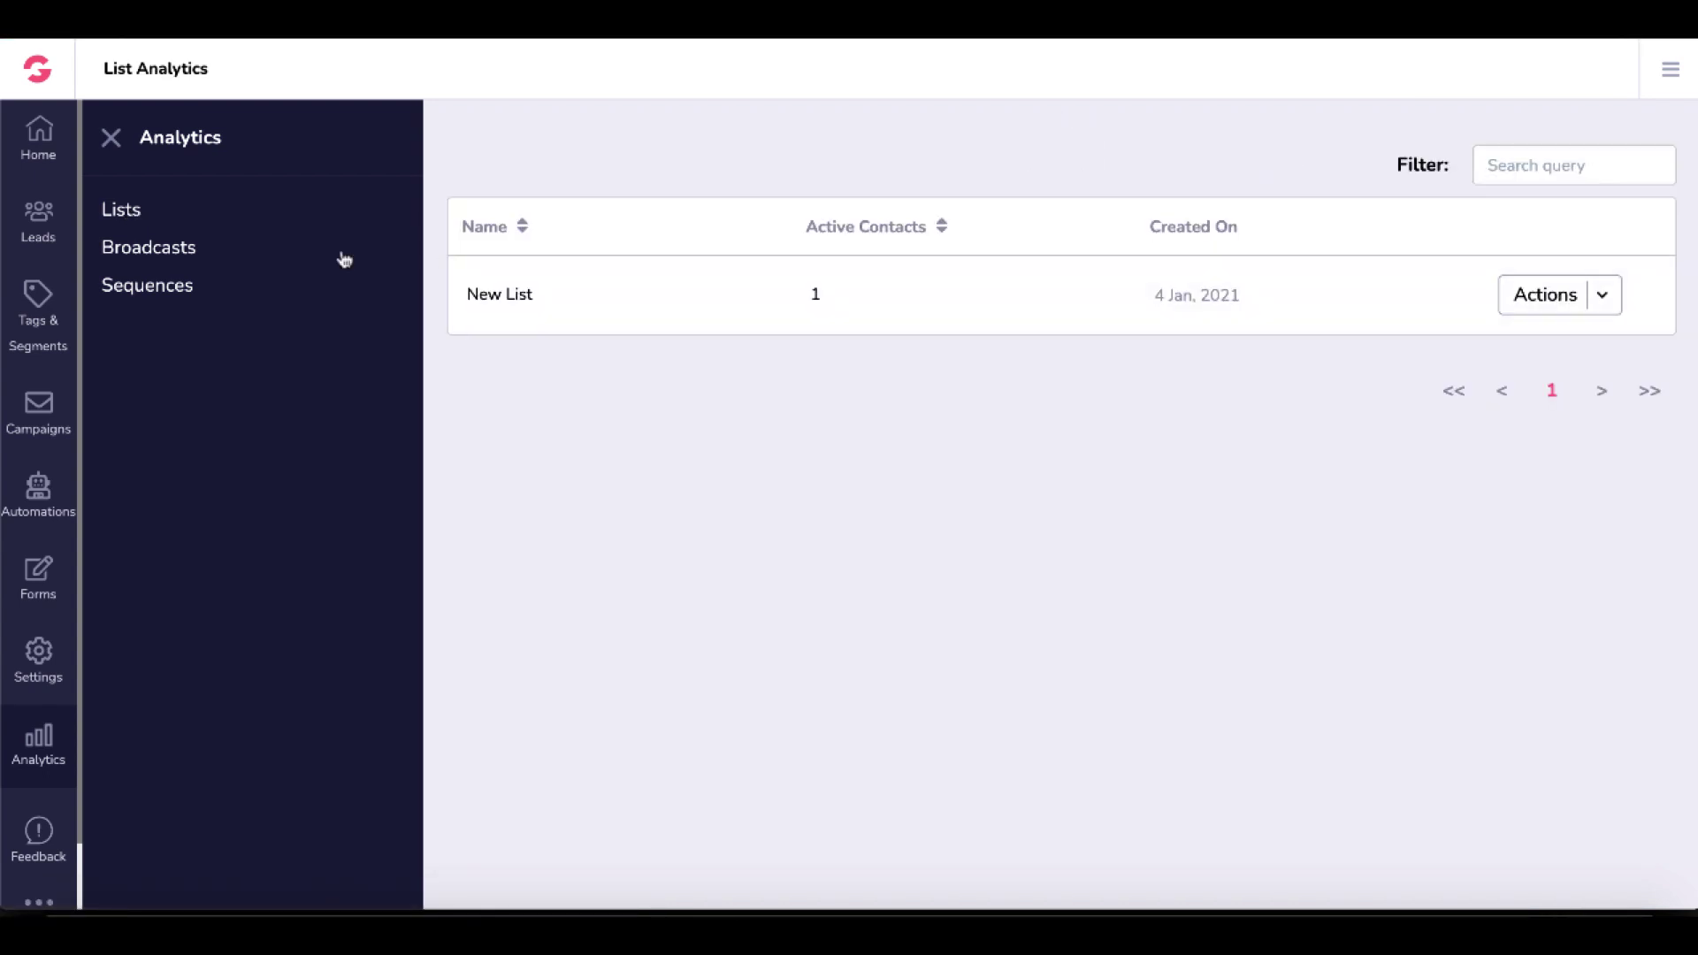
{"action": "left_click", "coordinate": [165, 287]}
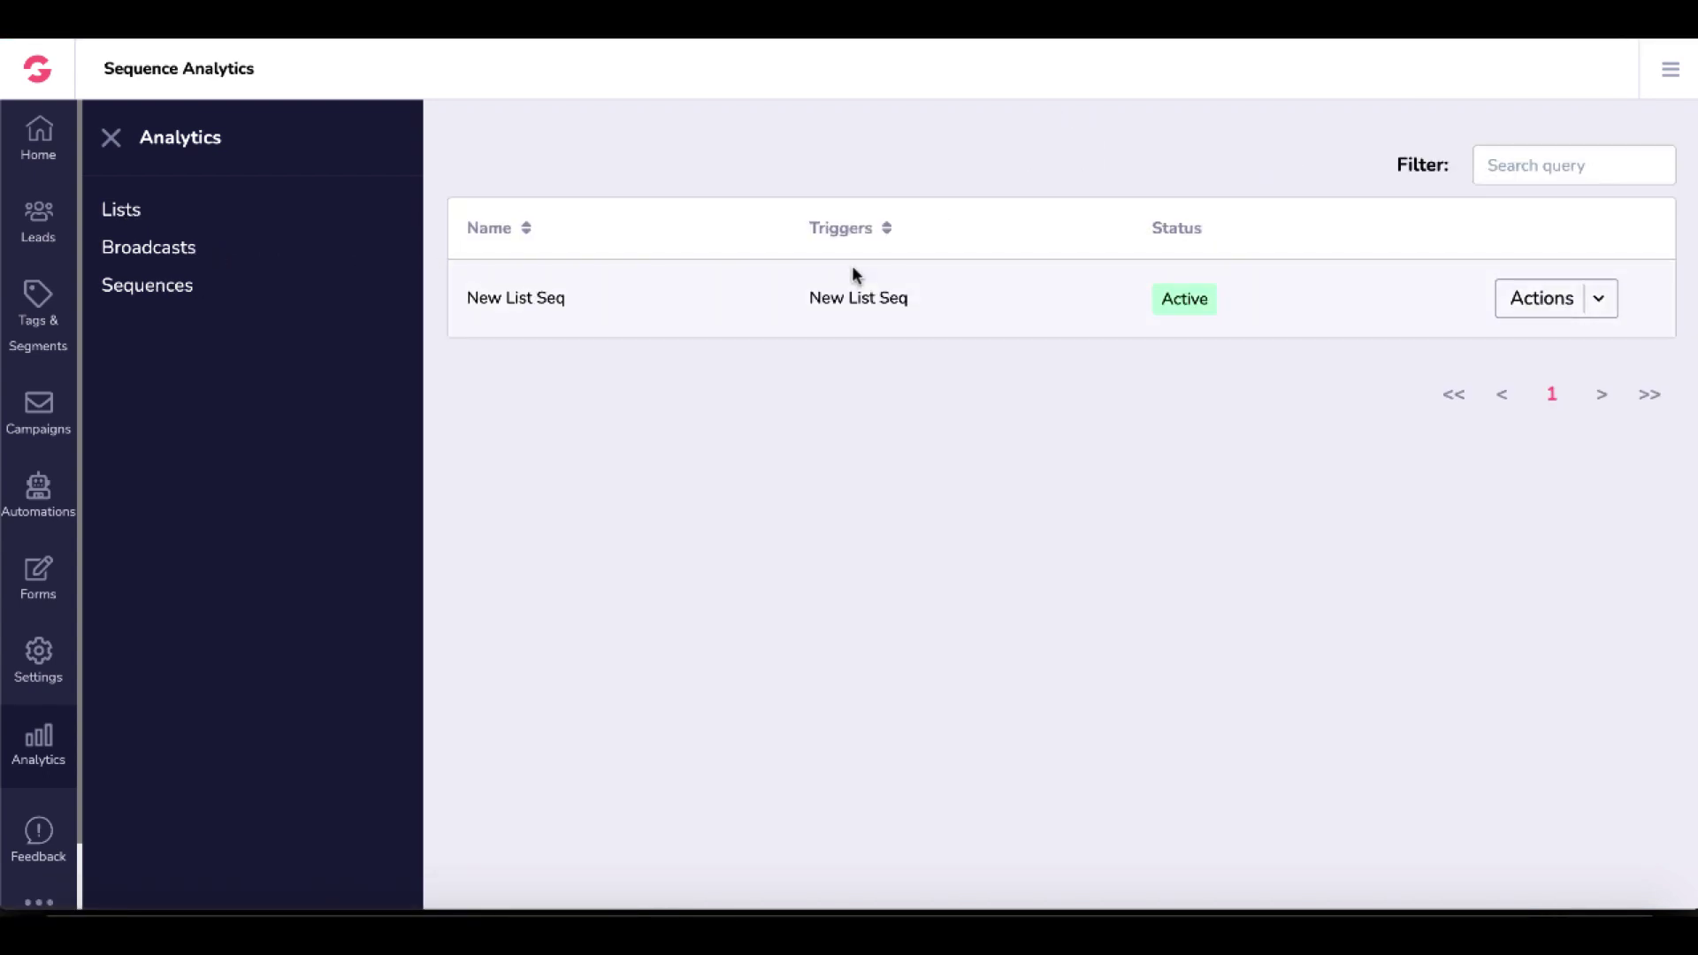
{"action": "left_click", "coordinate": [1600, 306]}
{"action": "left_click", "coordinate": [1564, 354]}
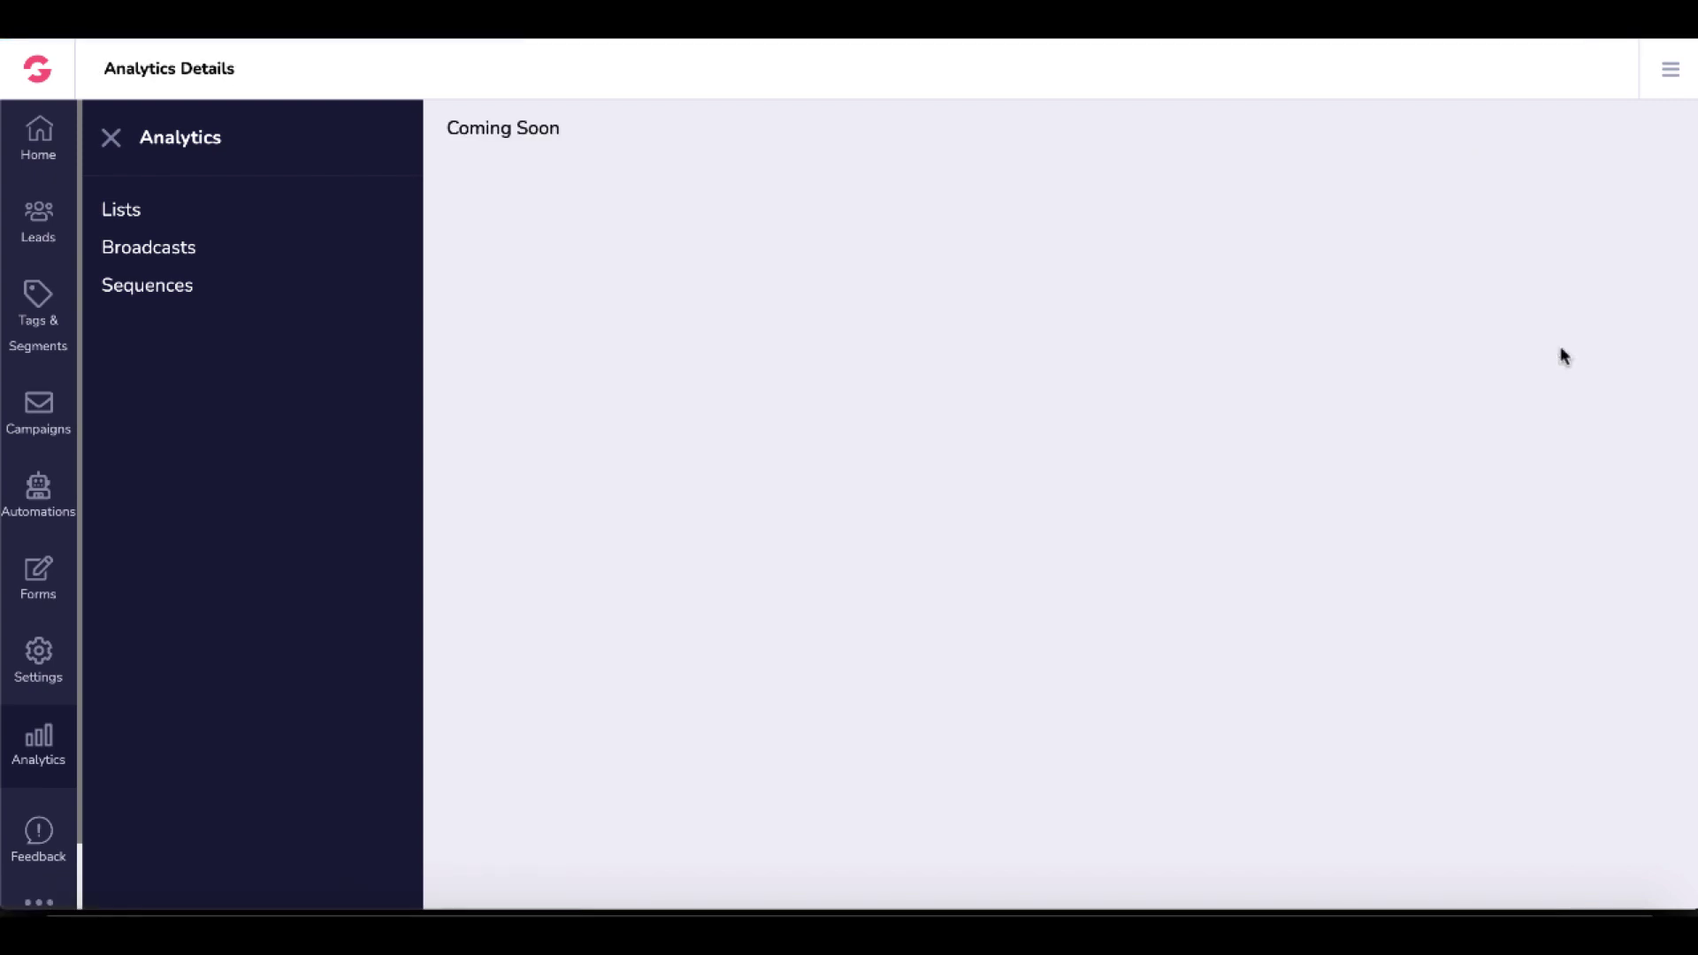
{"action": "left_click_drag", "start_coordinate": [562, 128], "coordinate": [442, 133]}
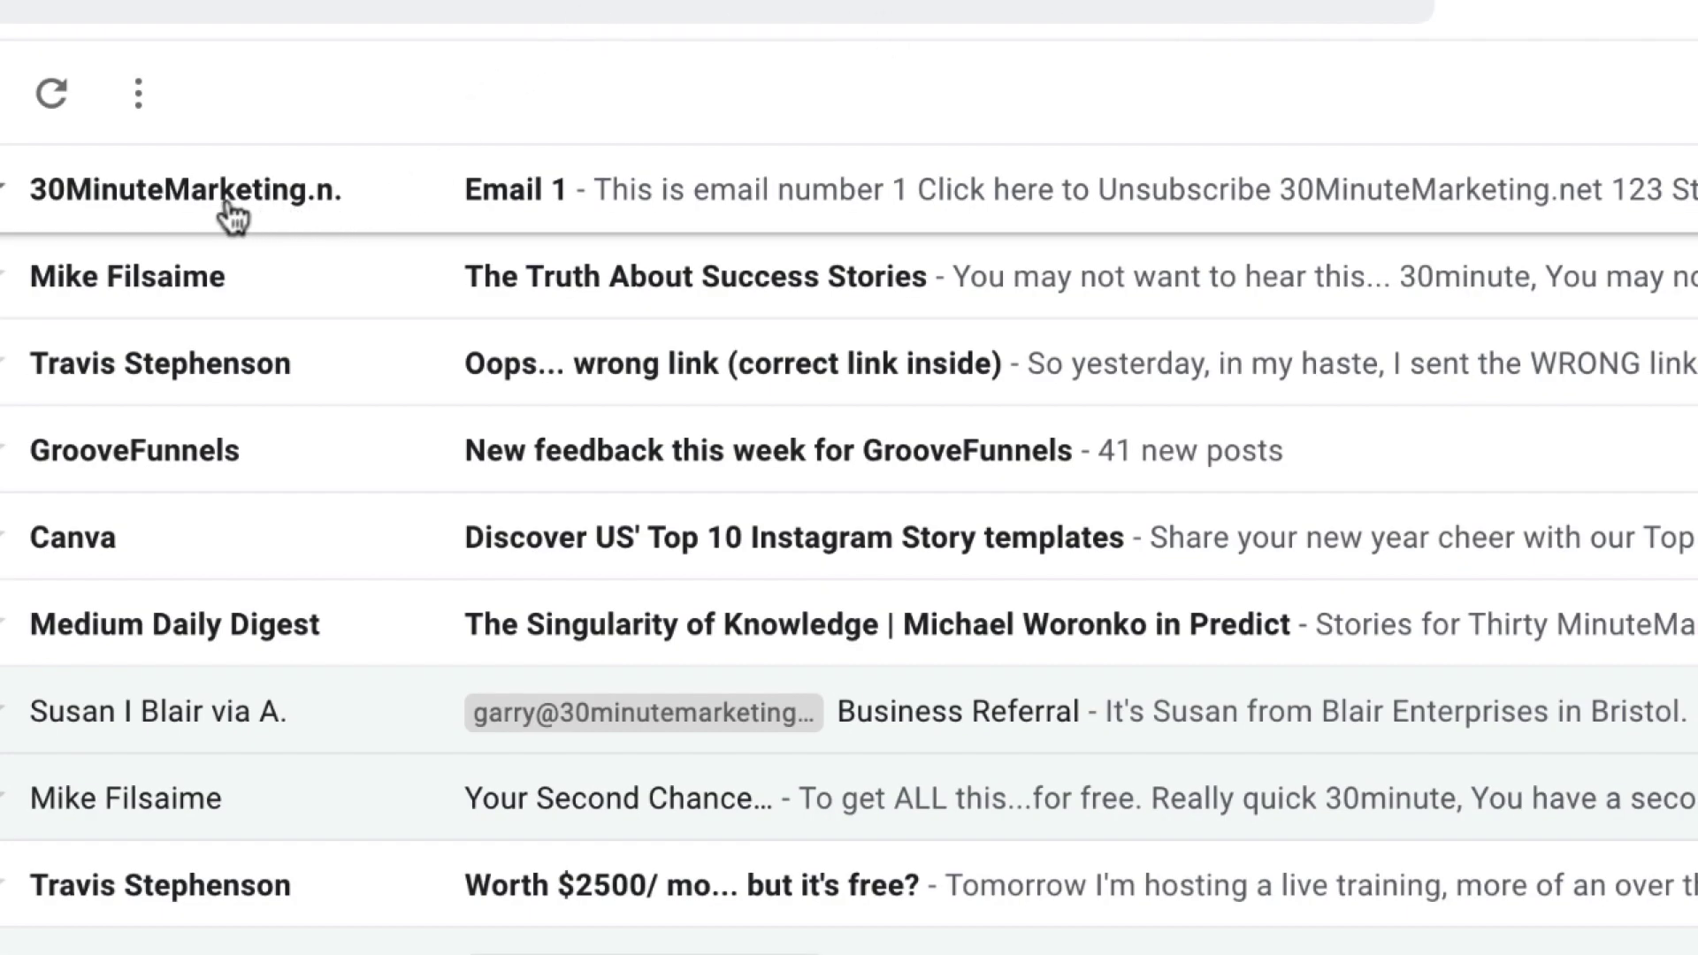
Switch to Gmail, open the message Email 1 and examine its body, sending server and recipient details
{"action": "left_click", "coordinate": [522, 205]}
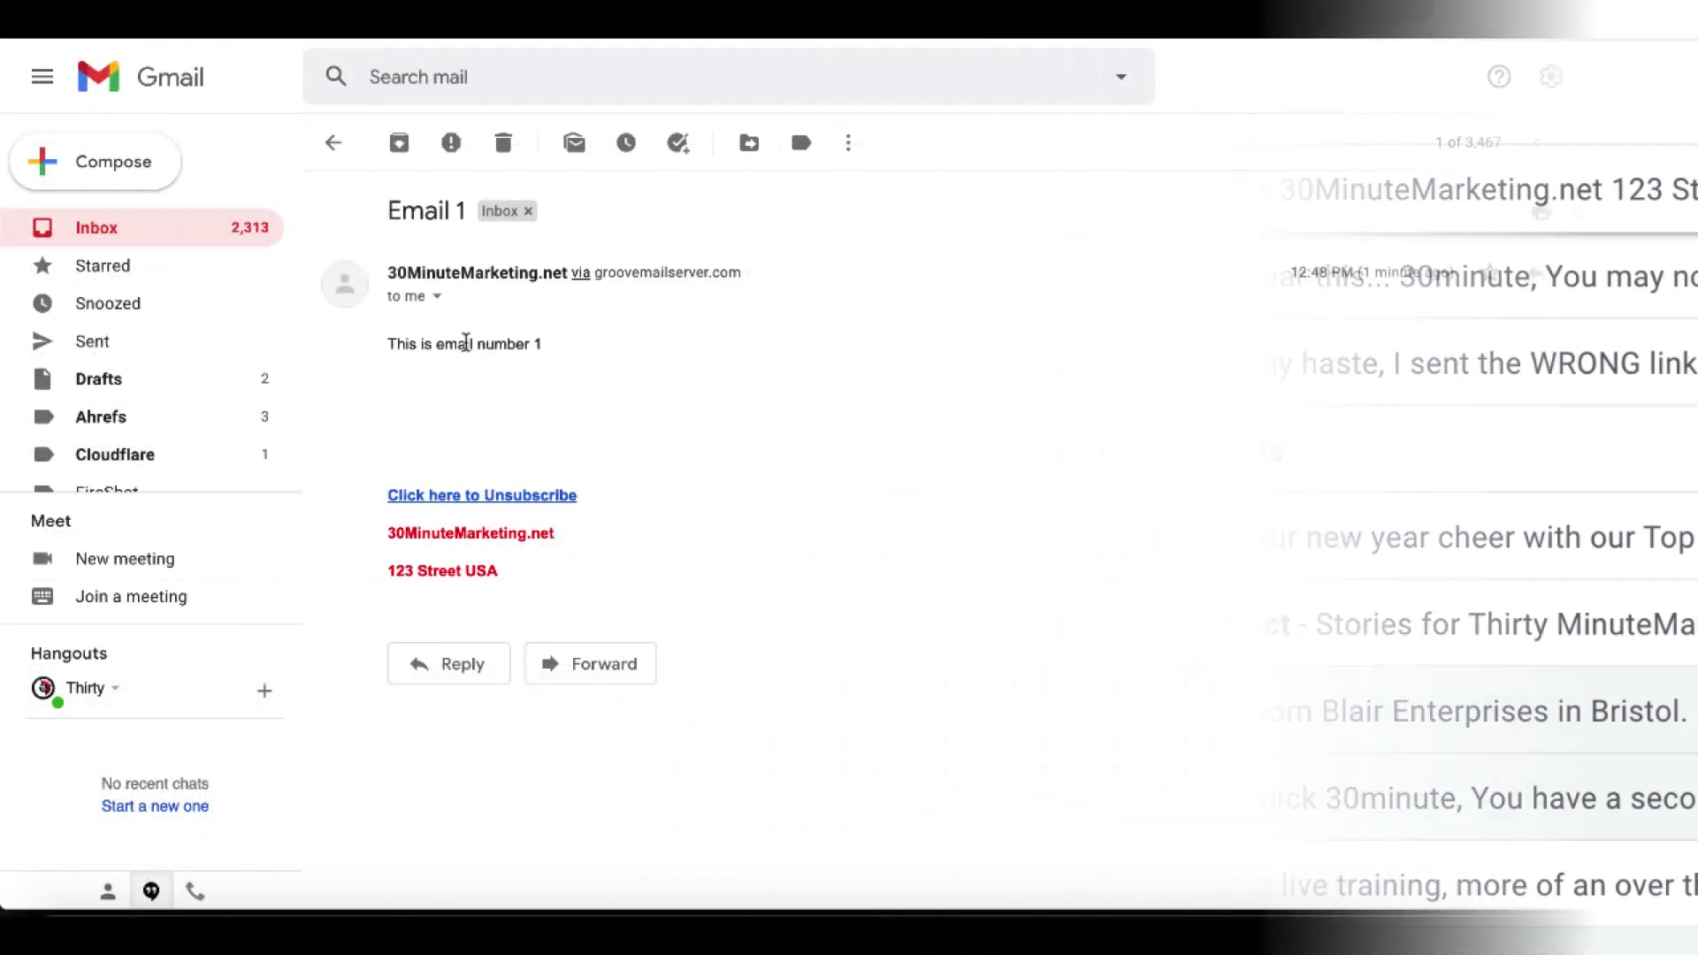
{"action": "triple_click", "coordinate": [466, 343]}
{"action": "left_click", "coordinate": [466, 343]}
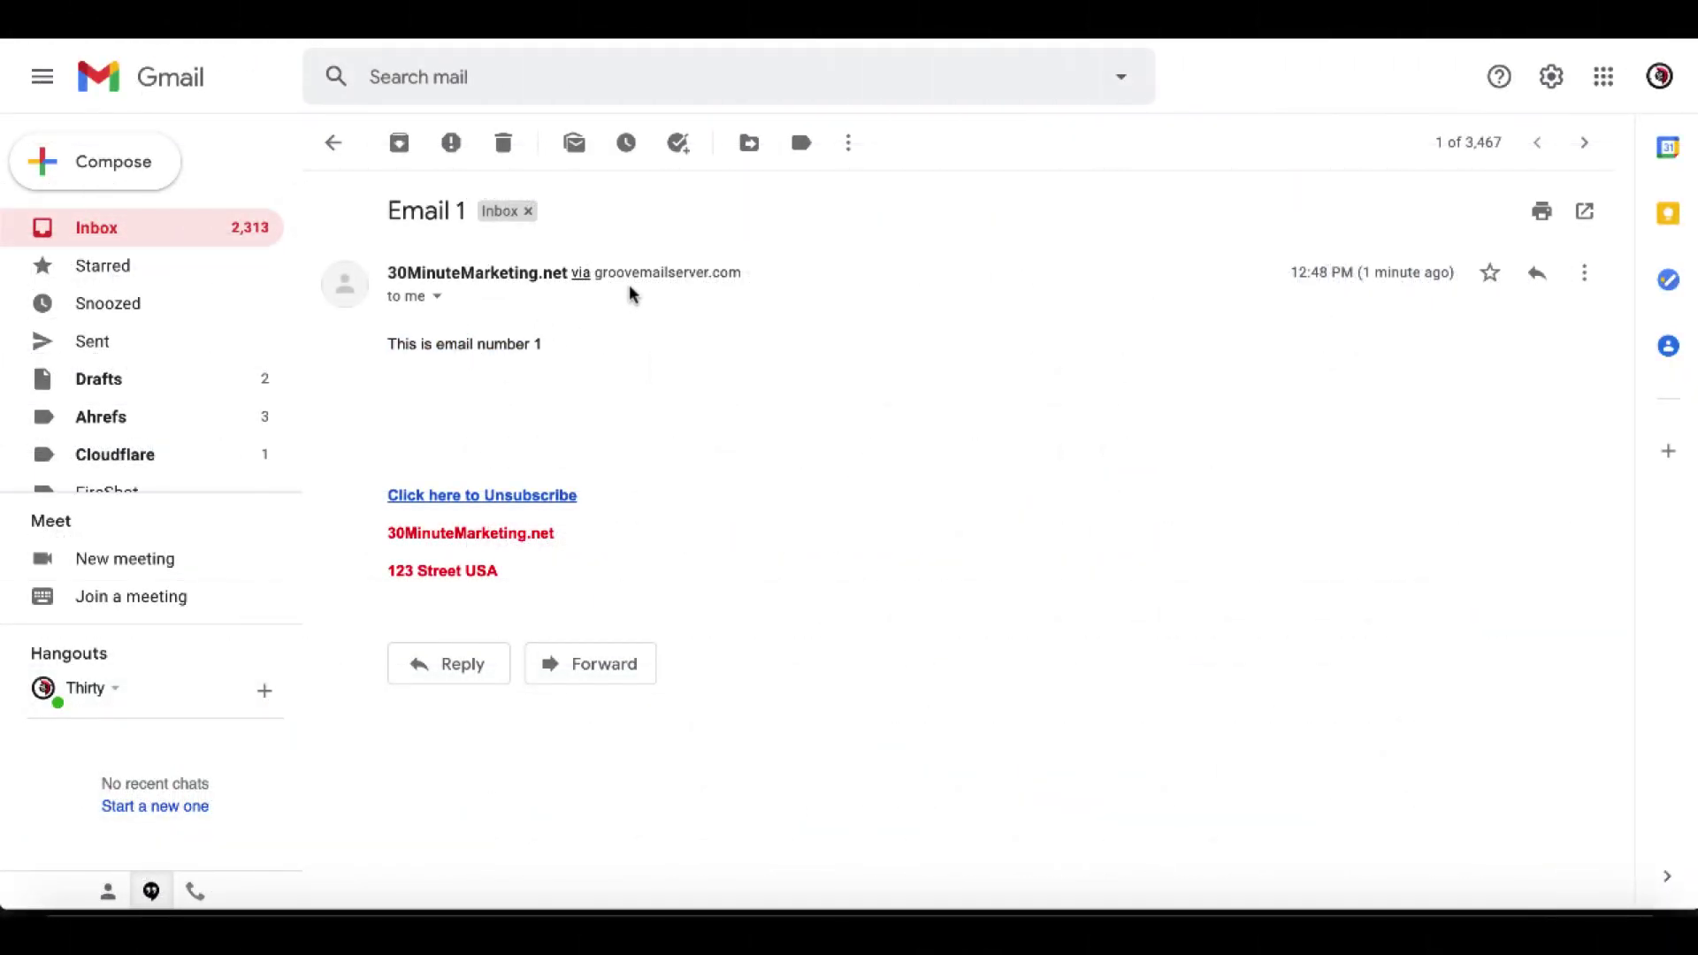
{"action": "left_click_drag", "start_coordinate": [761, 284], "coordinate": [595, 278]}
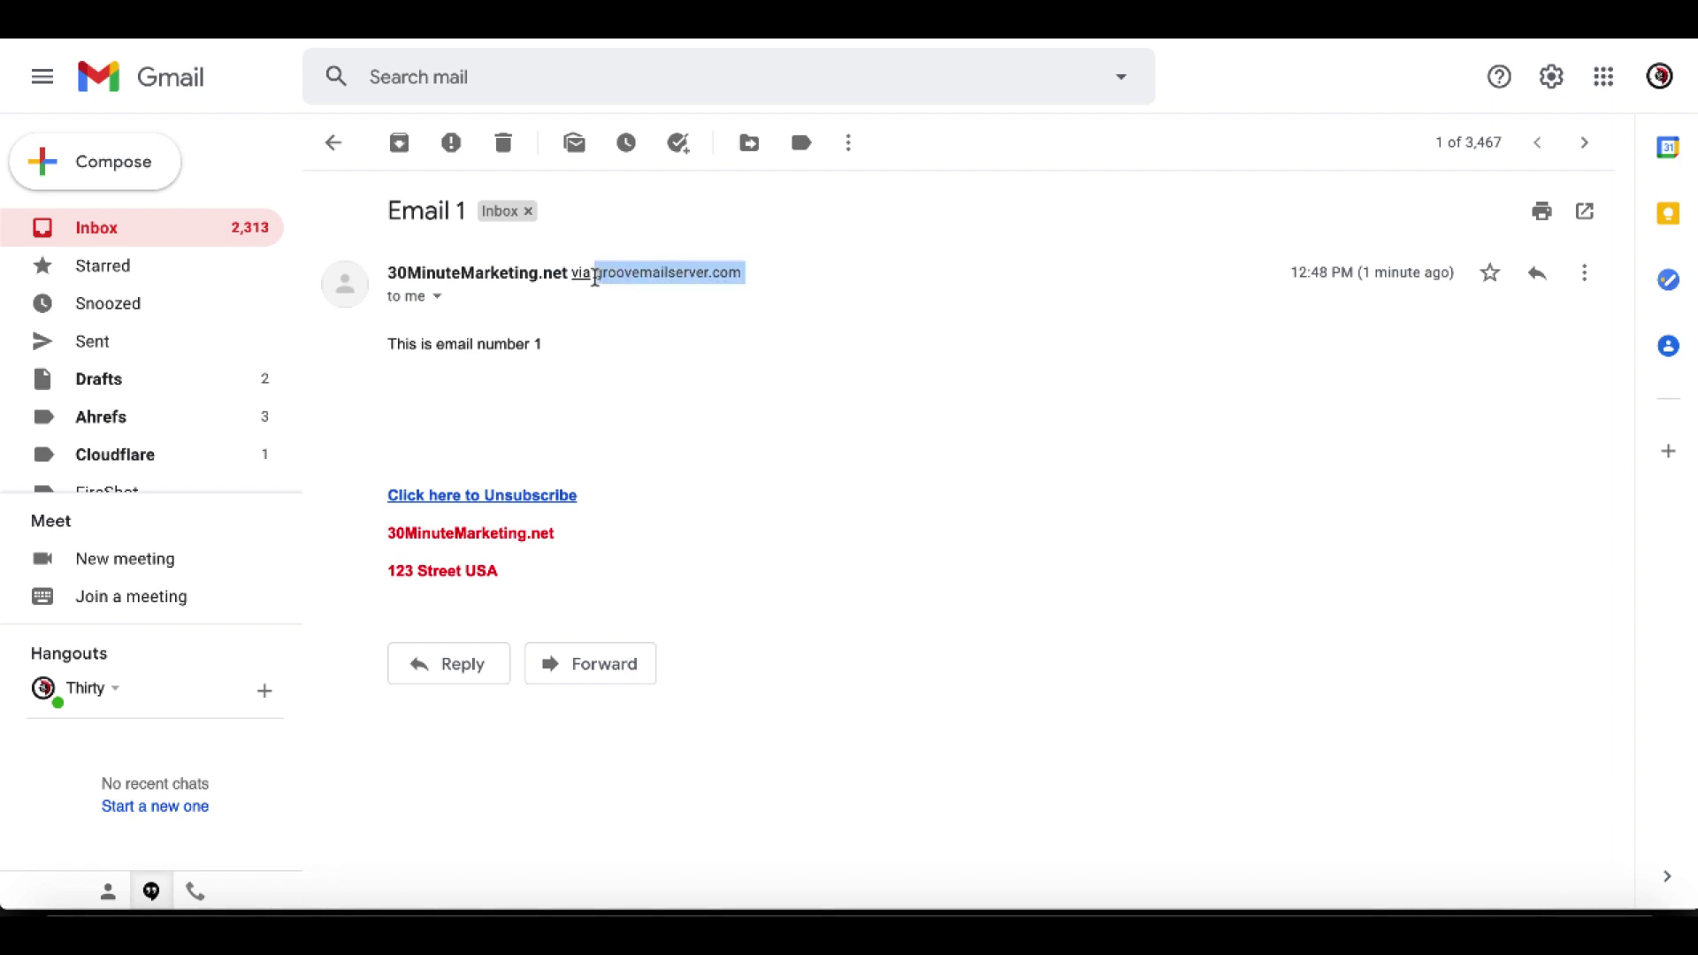
{"action": "left_click", "coordinate": [437, 296]}
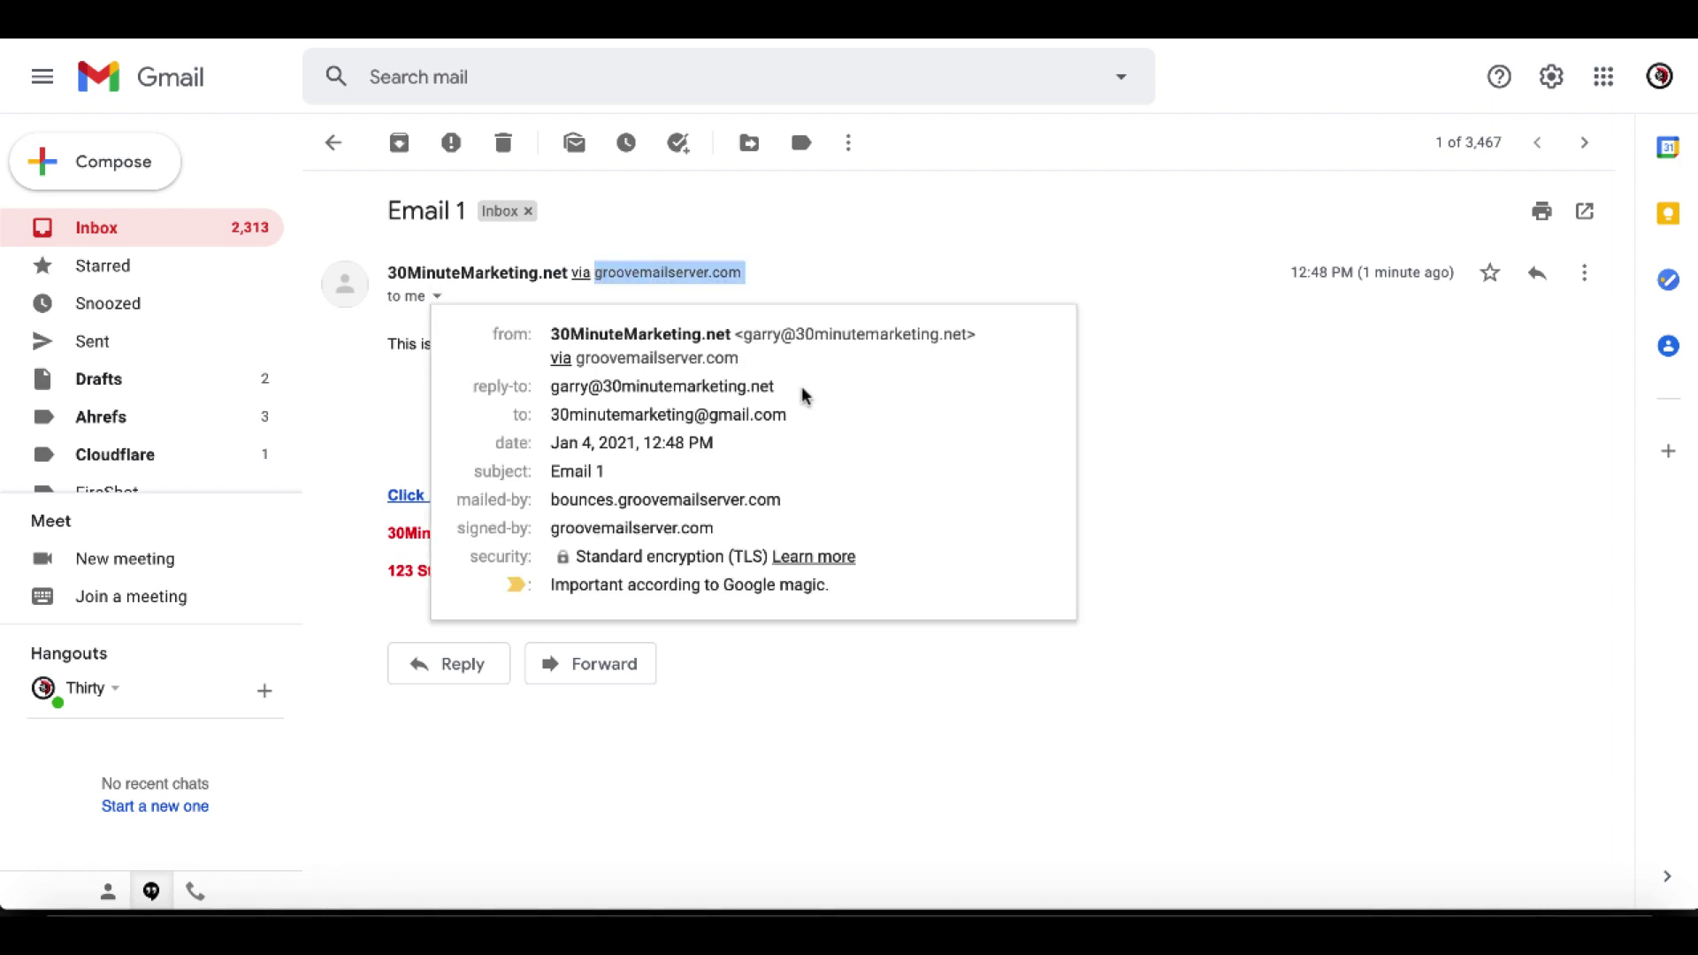
{"action": "left_click_drag", "start_coordinate": [792, 415], "coordinate": [551, 412]}
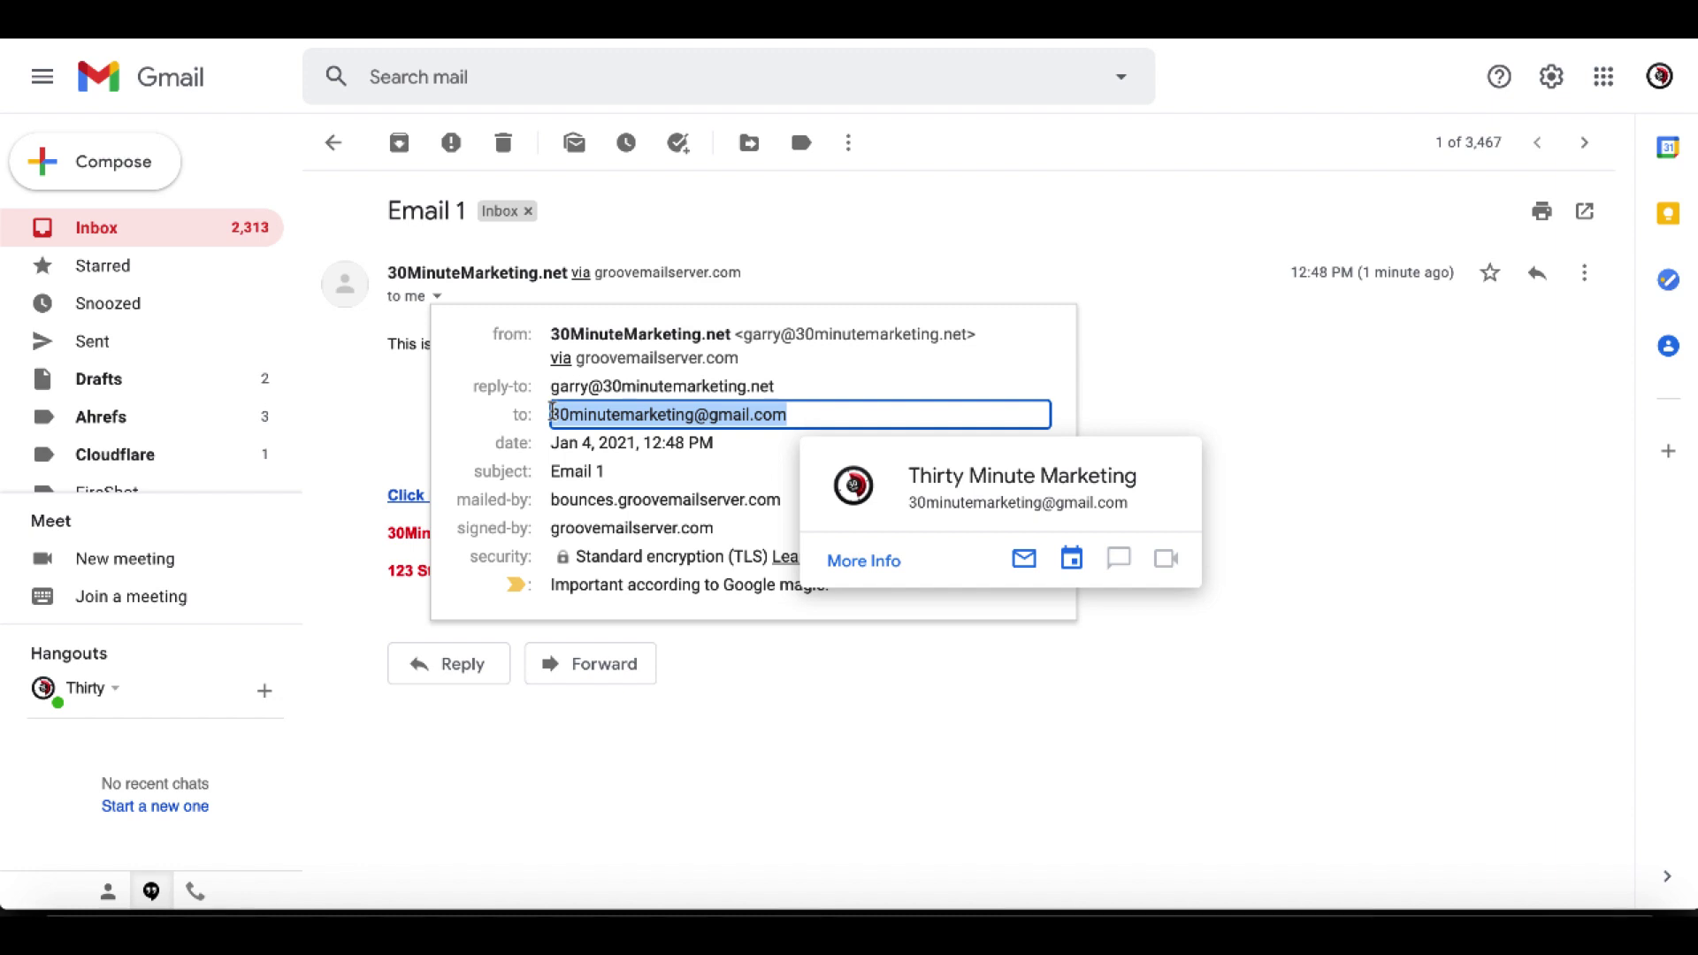
{"action": "left_click", "coordinate": [1179, 387]}
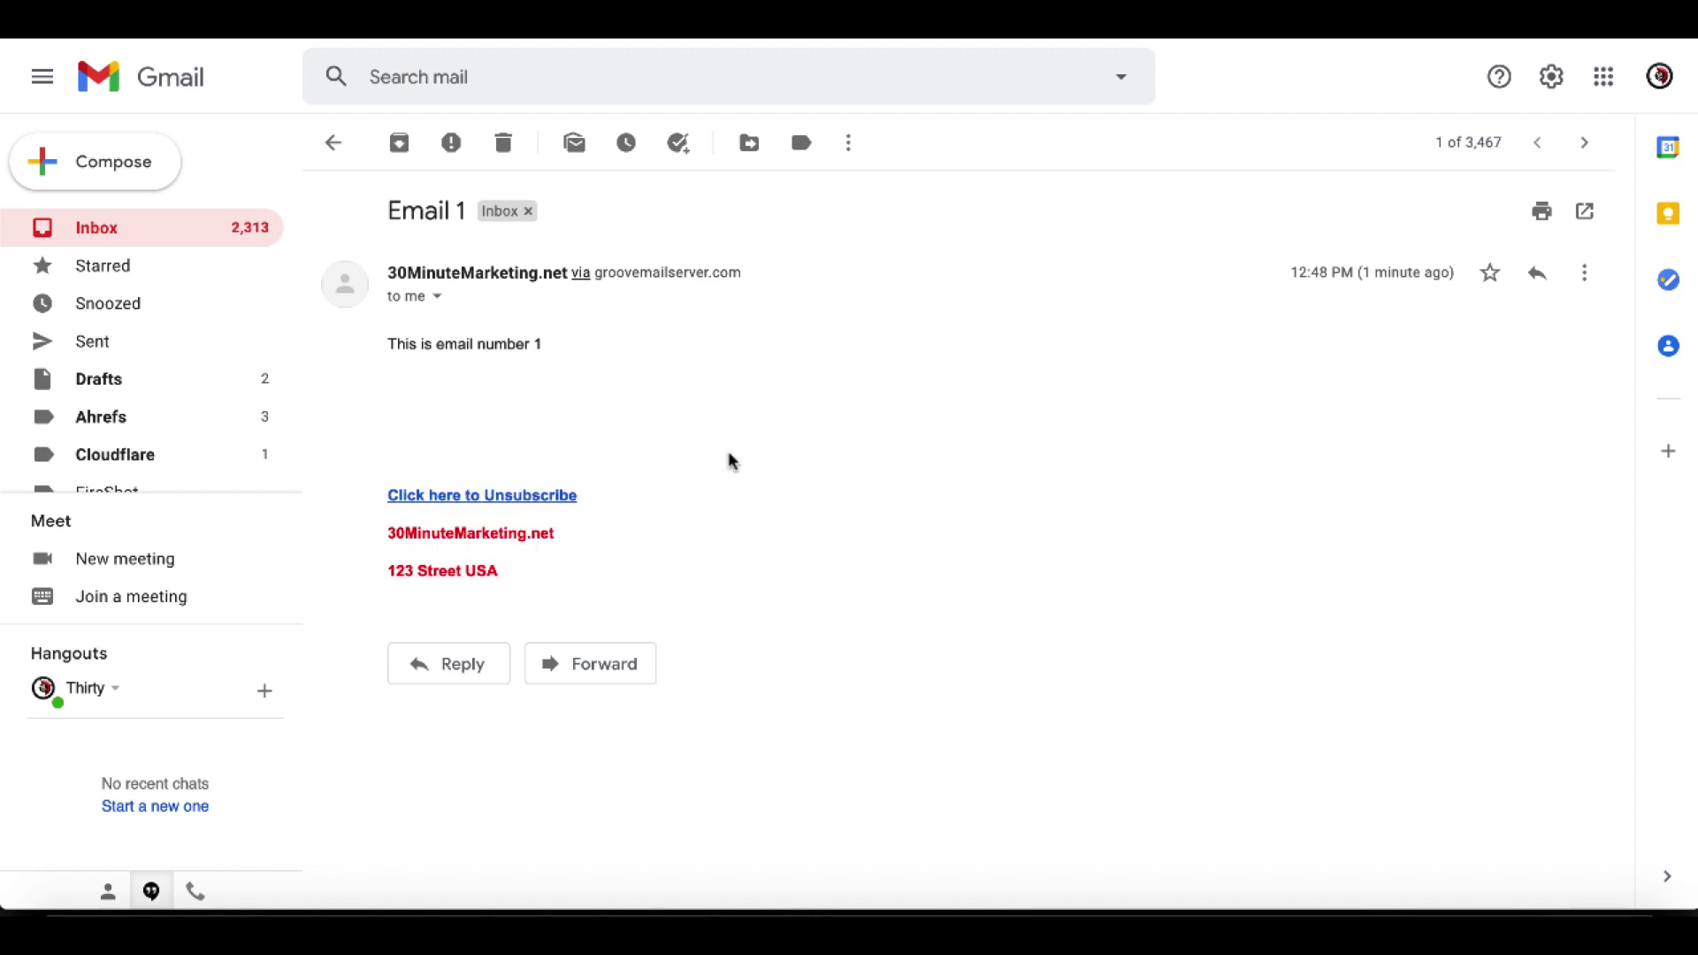
Return to the inbox and open the follow-up message Email 2
{"action": "left_click", "coordinate": [335, 147]}
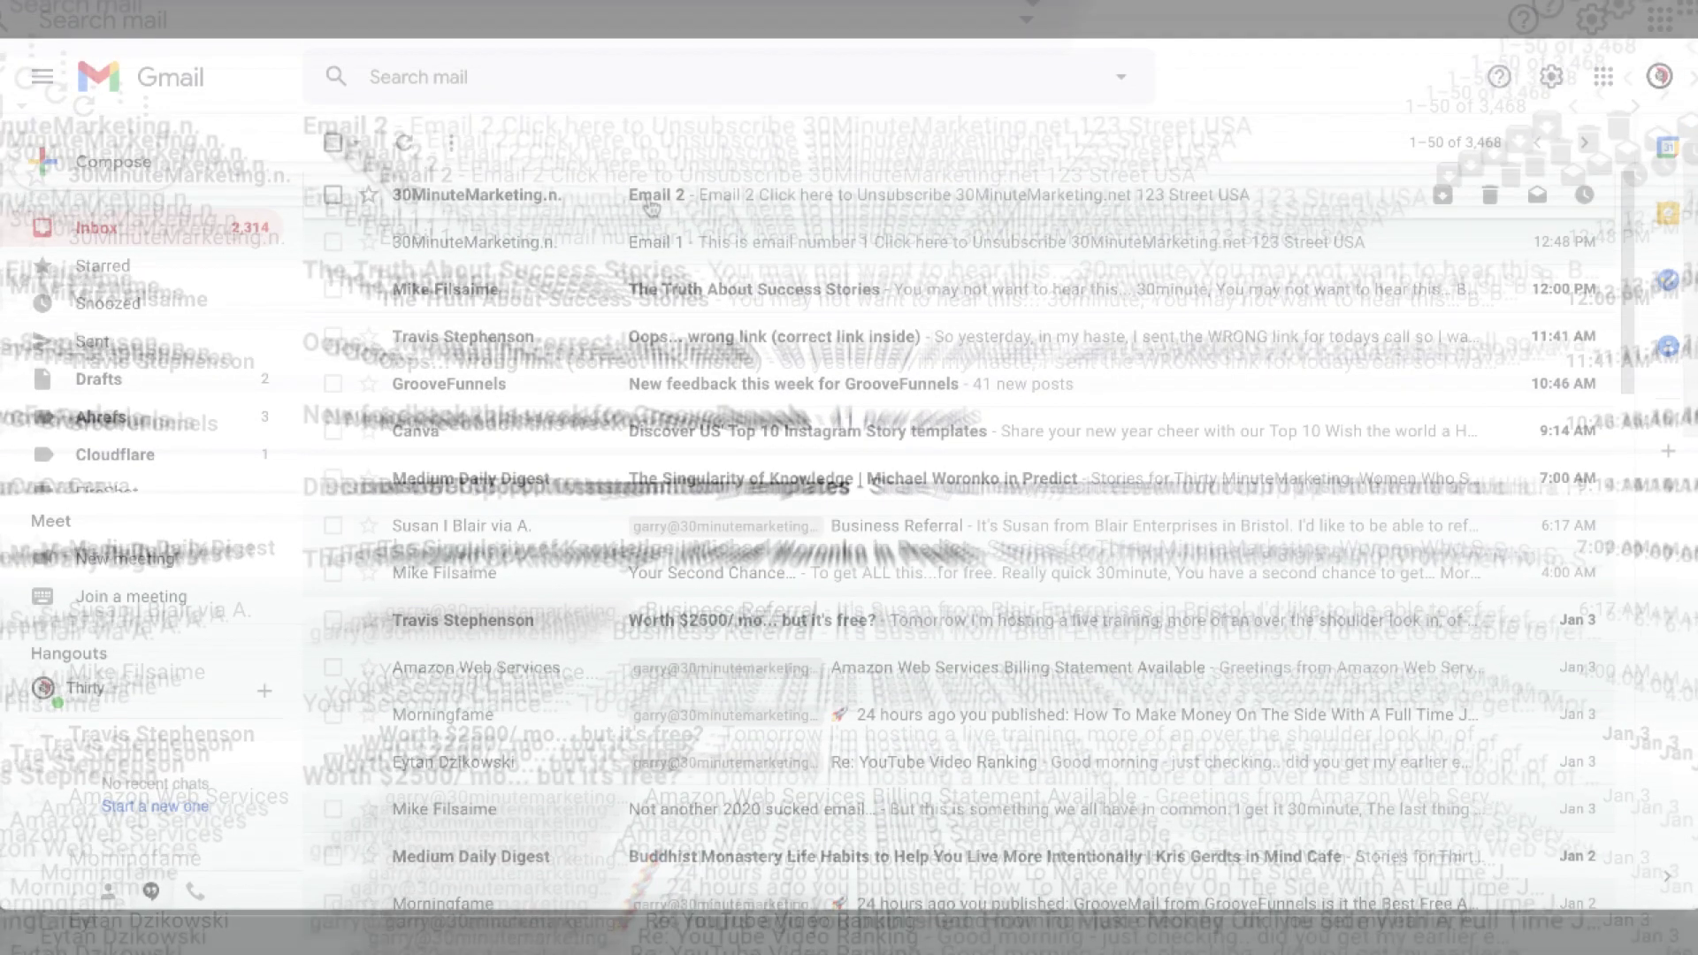
{"action": "left_click", "coordinate": [421, 189]}
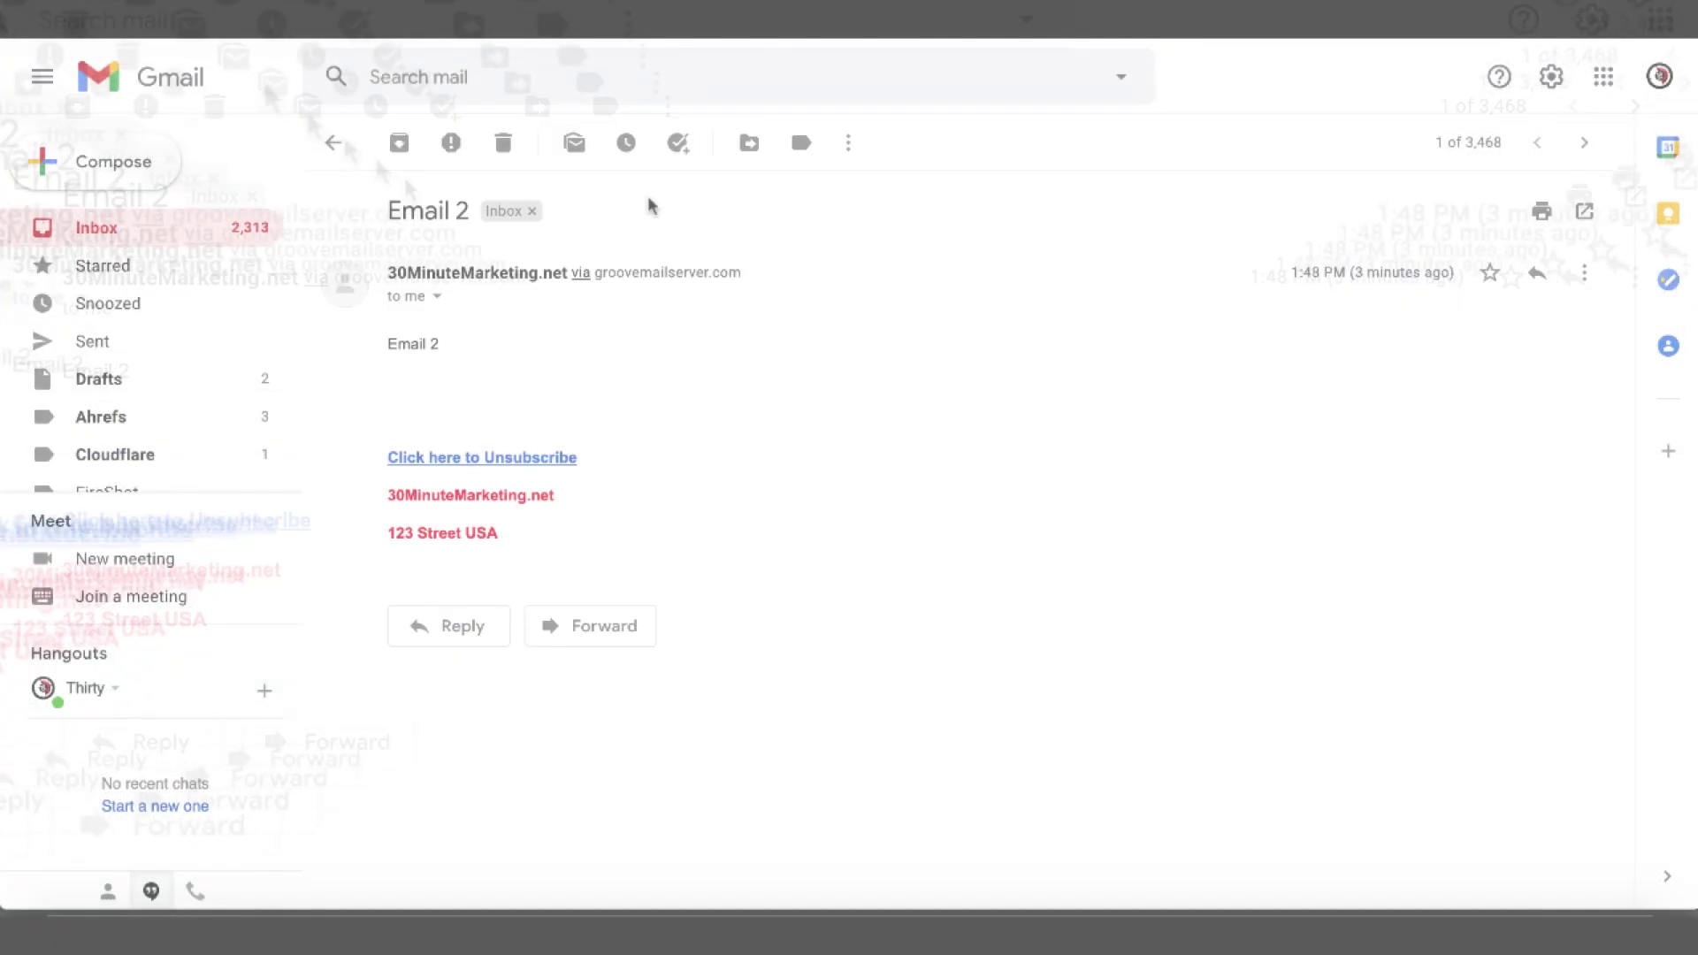